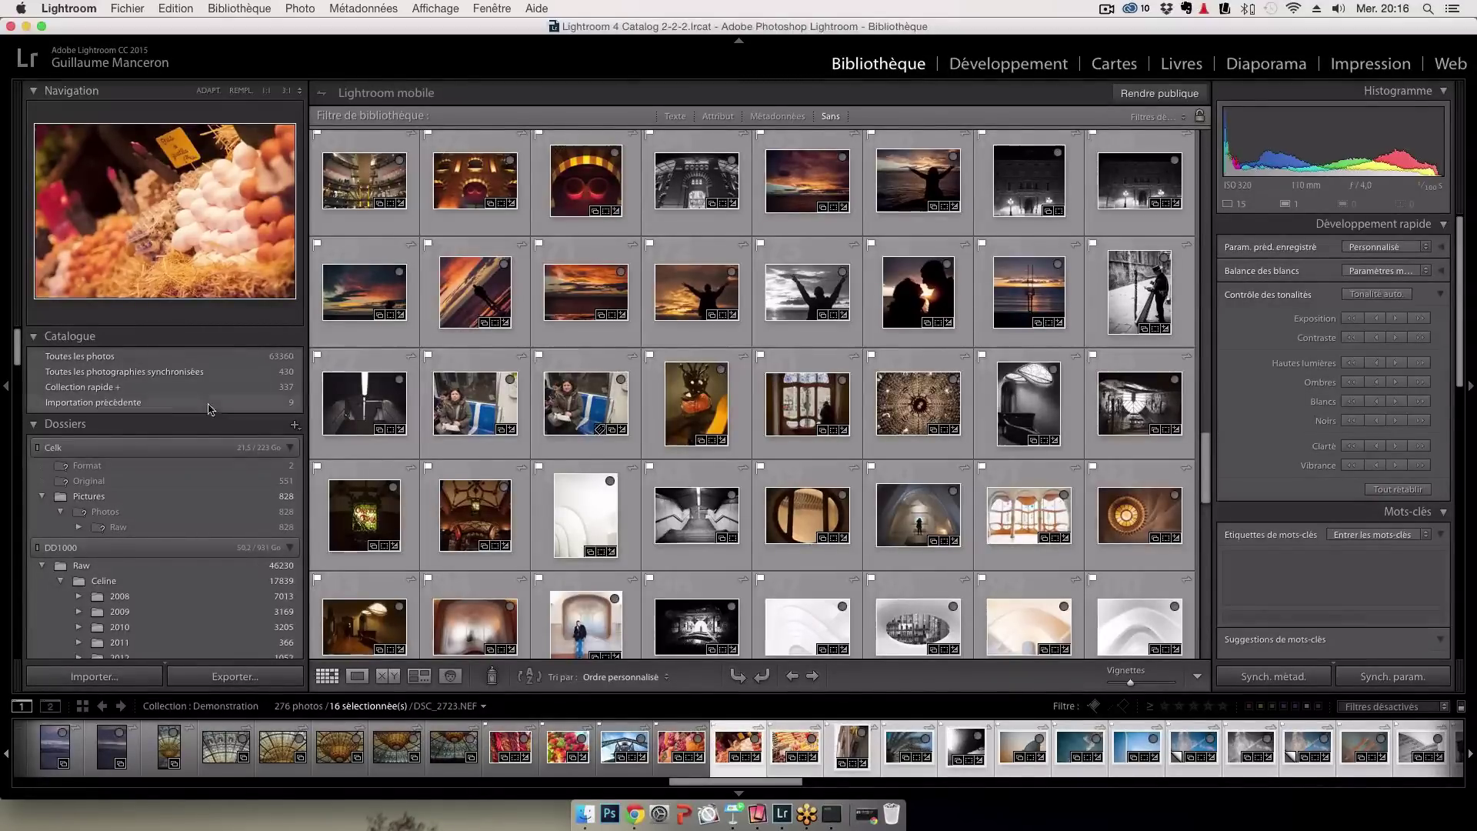
scroll(180, 579, "down", 3)
left_click(78, 574)
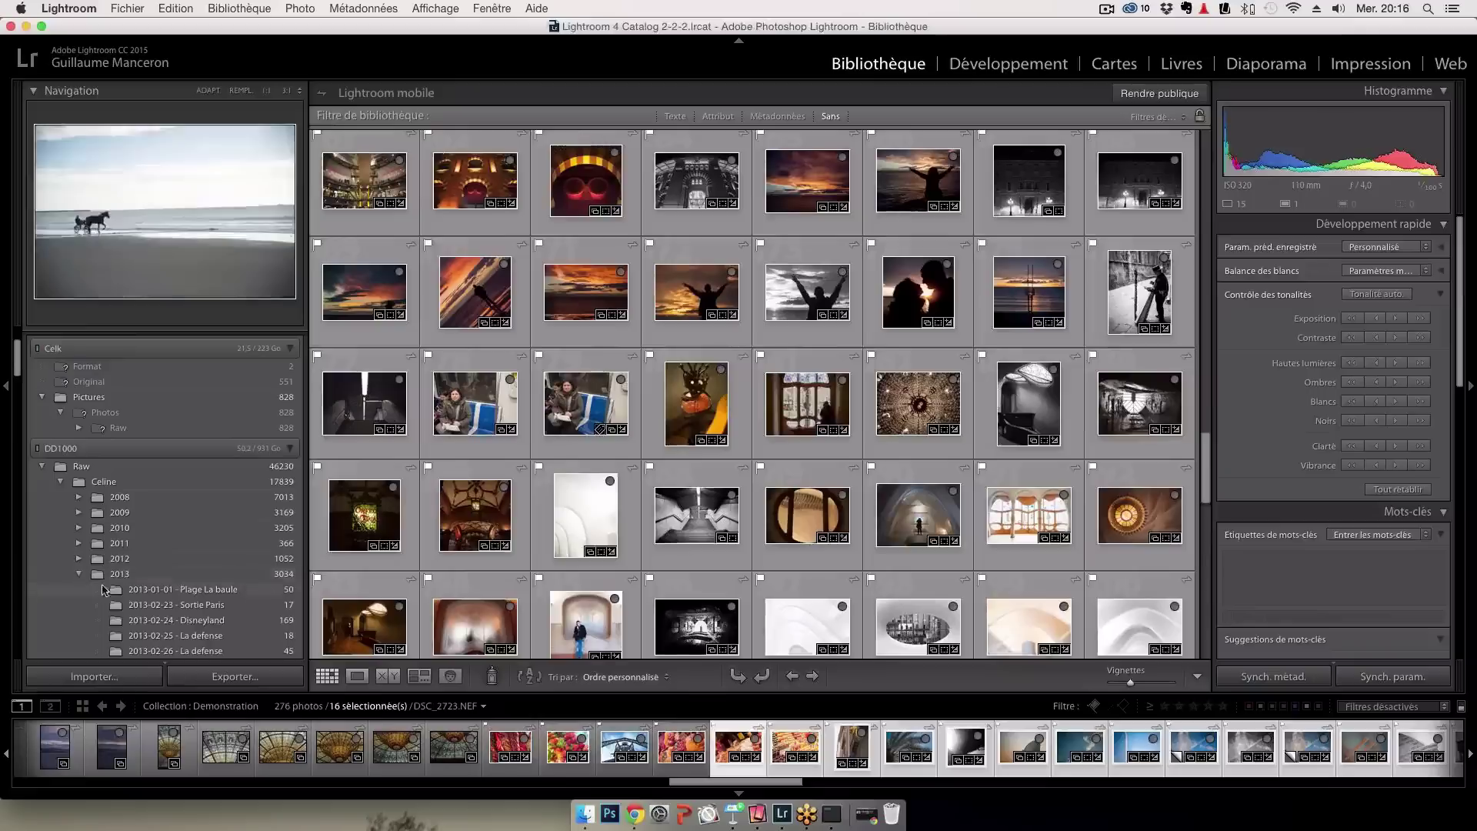
left_click(79, 574)
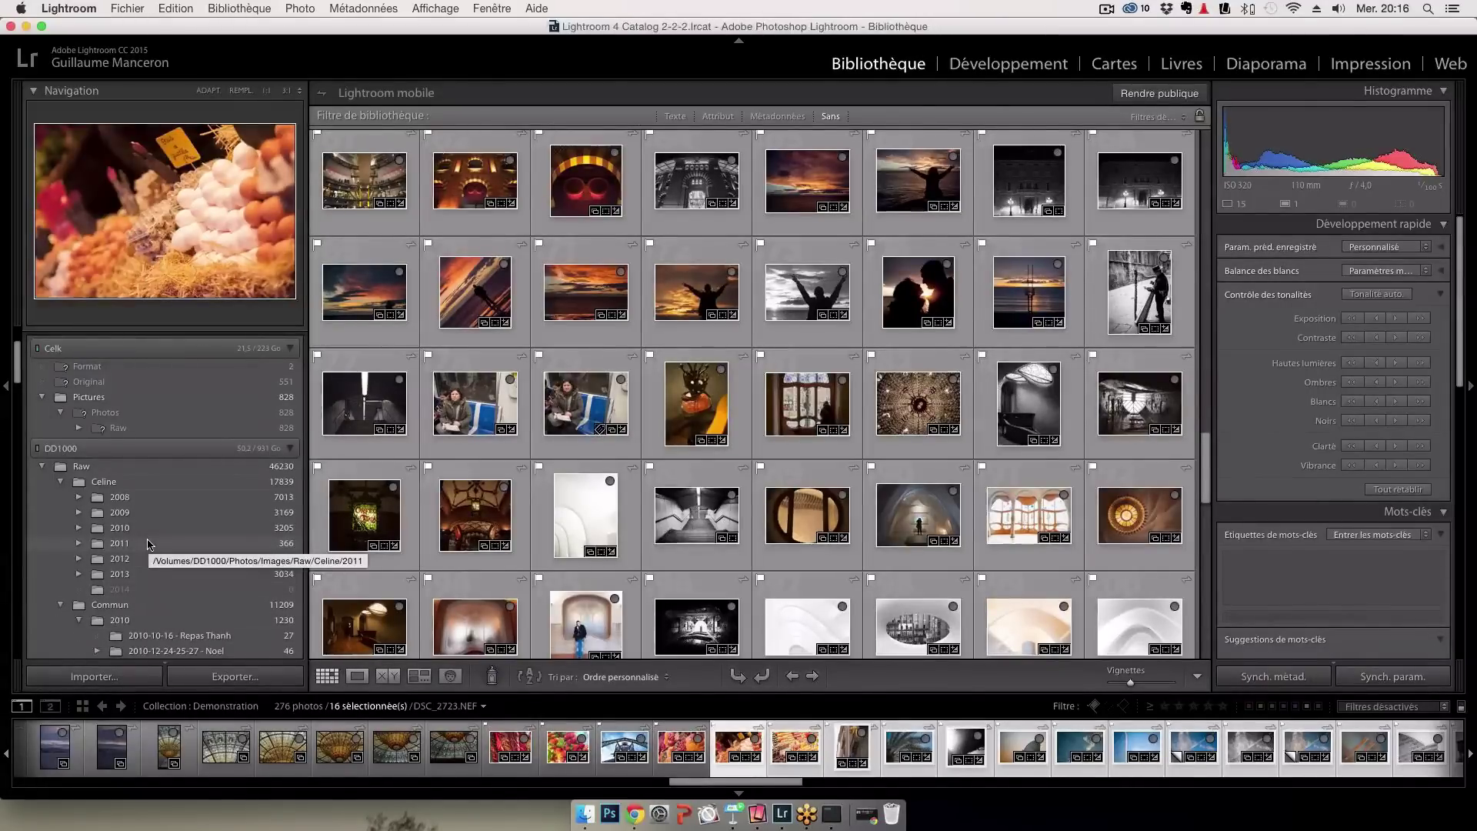
scroll(150, 545, "down", 10)
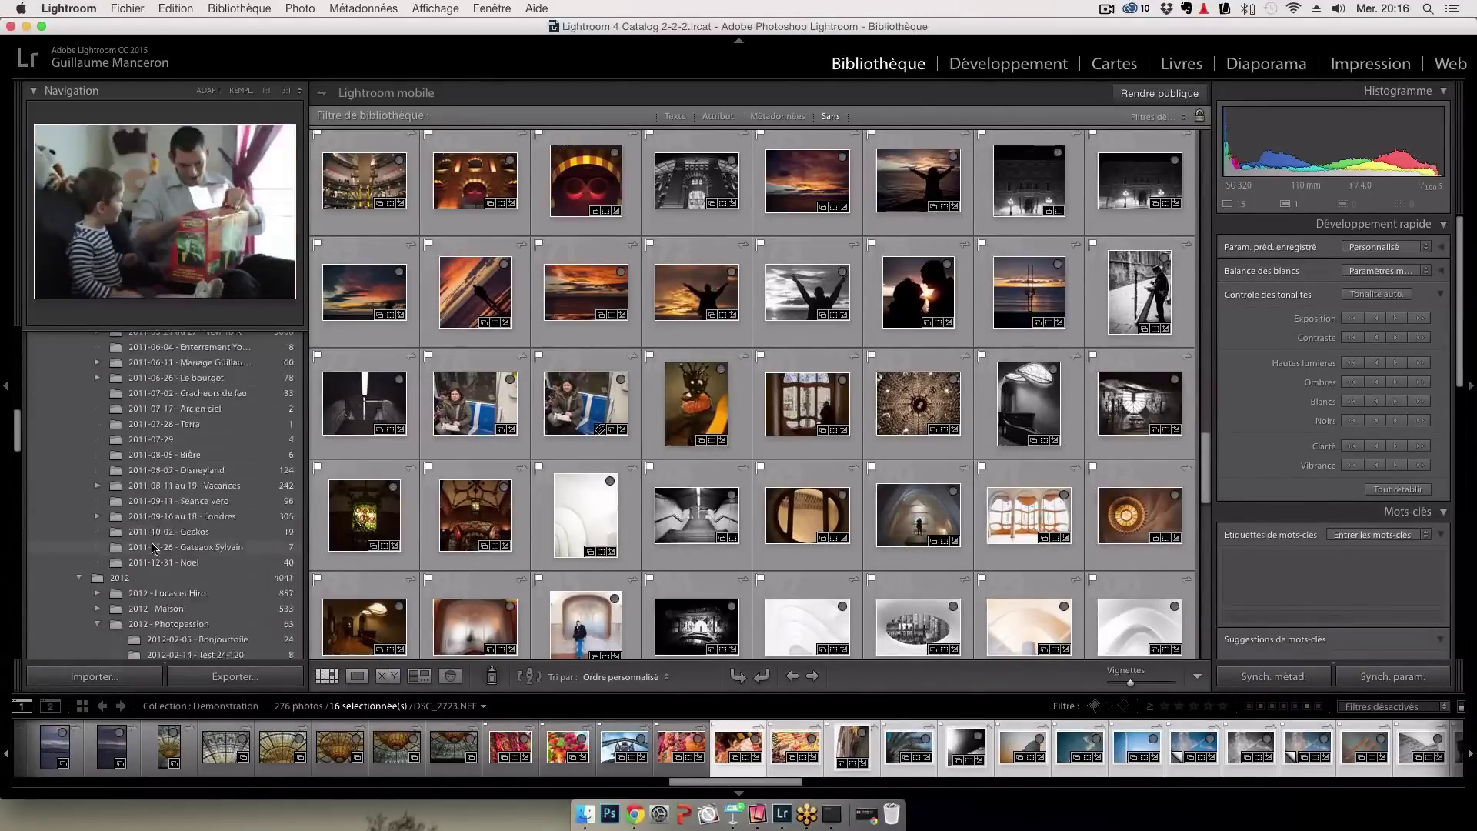
scroll(152, 548, "down", 15)
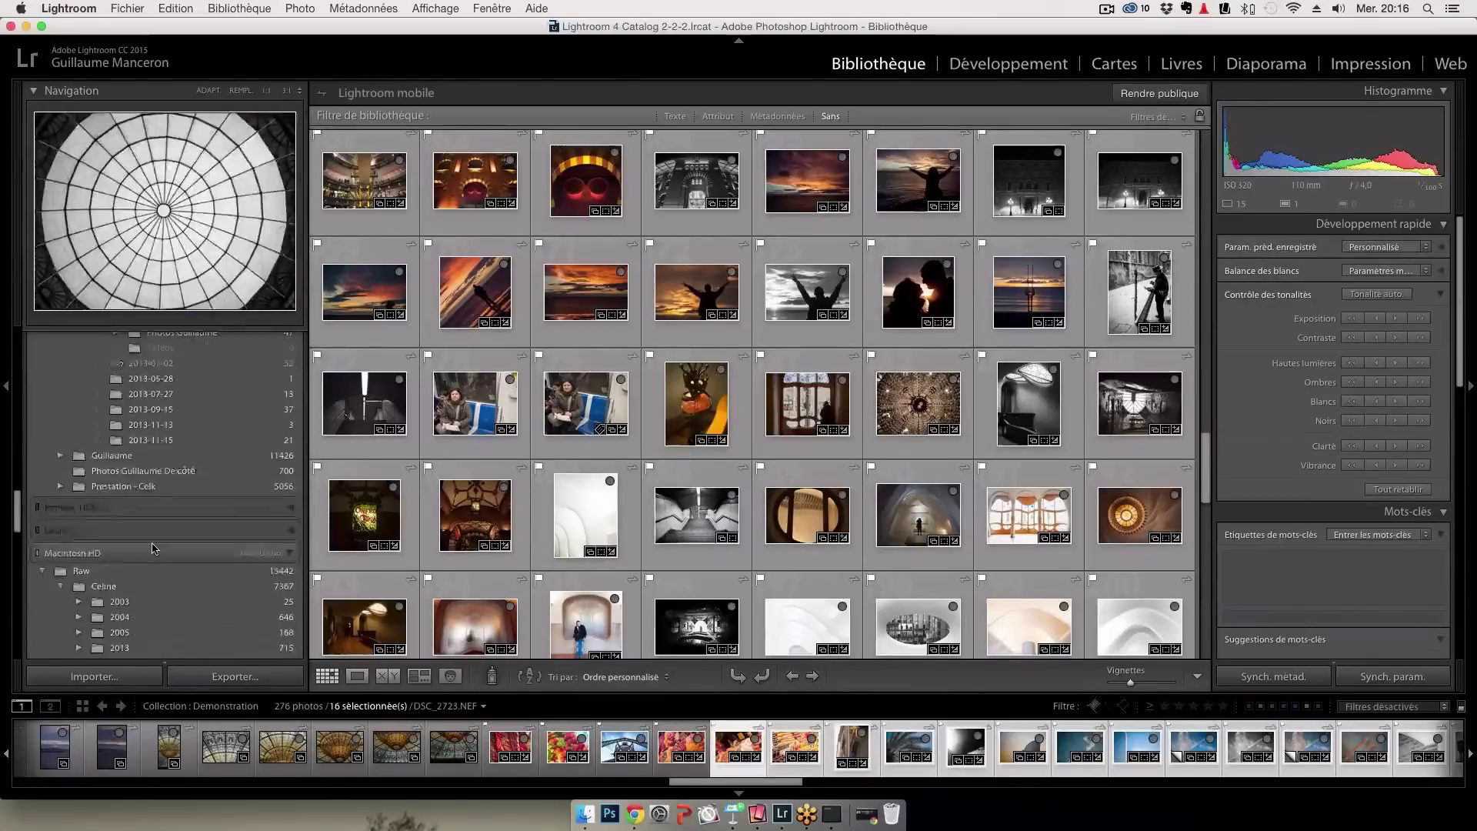
scroll(152, 548, "down", 15)
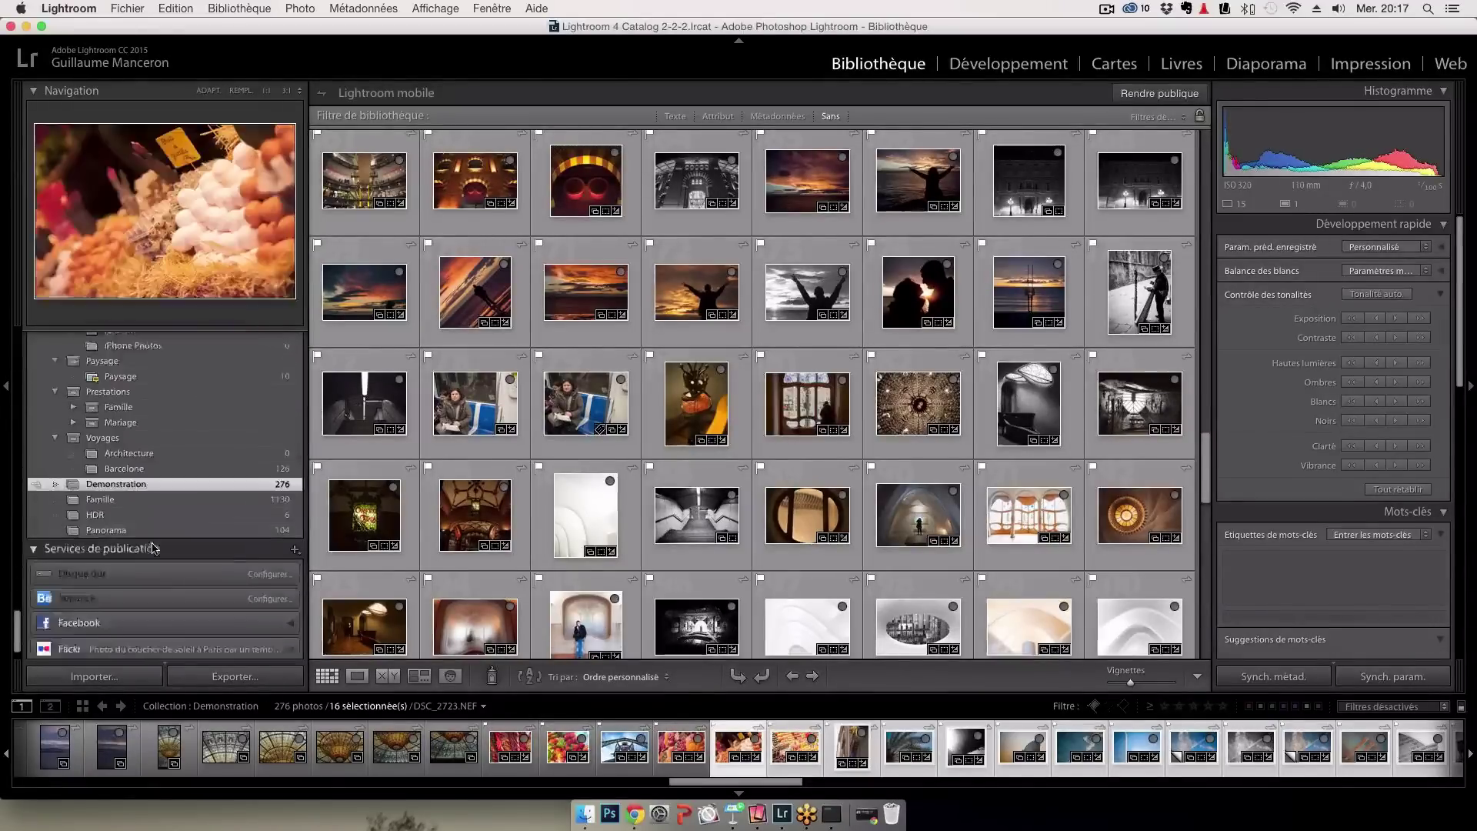
scroll(152, 548, "up", 5)
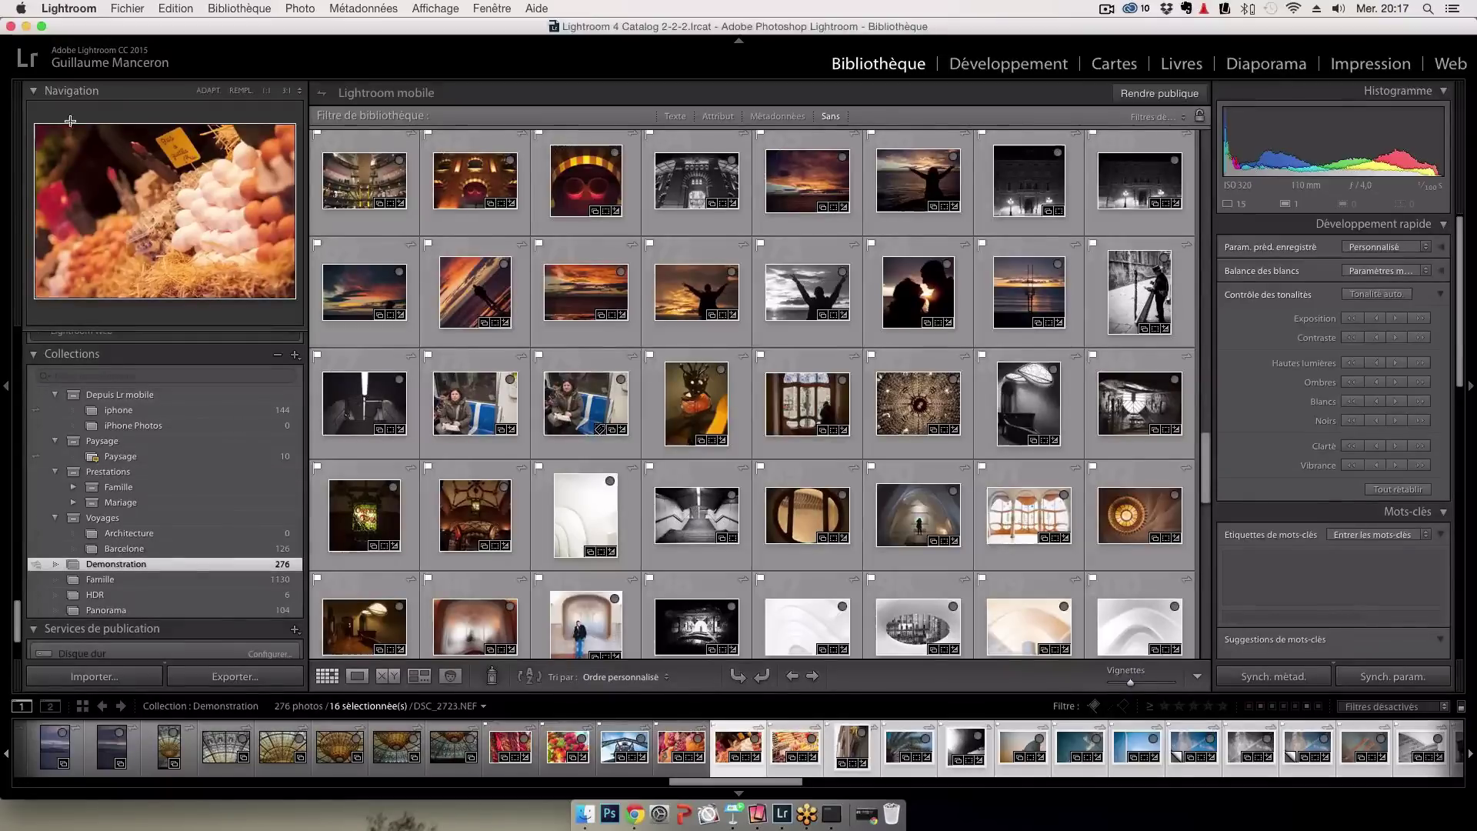
Set up an import of the 40 photos from Bureau > 2014 > Jardin du luxembourg, with add-to-collection enabled
left_click(131, 9)
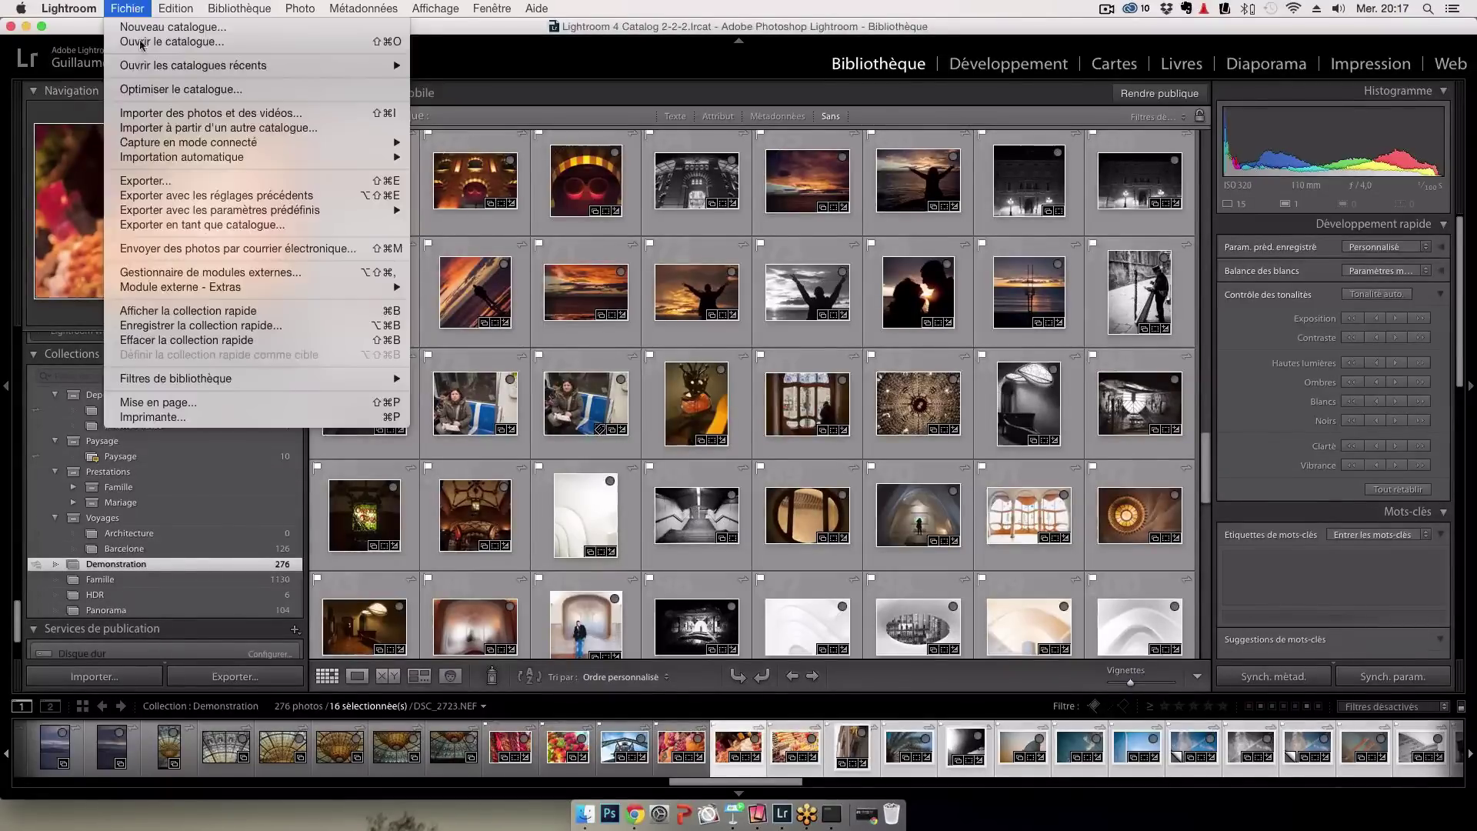
left_click(194, 117)
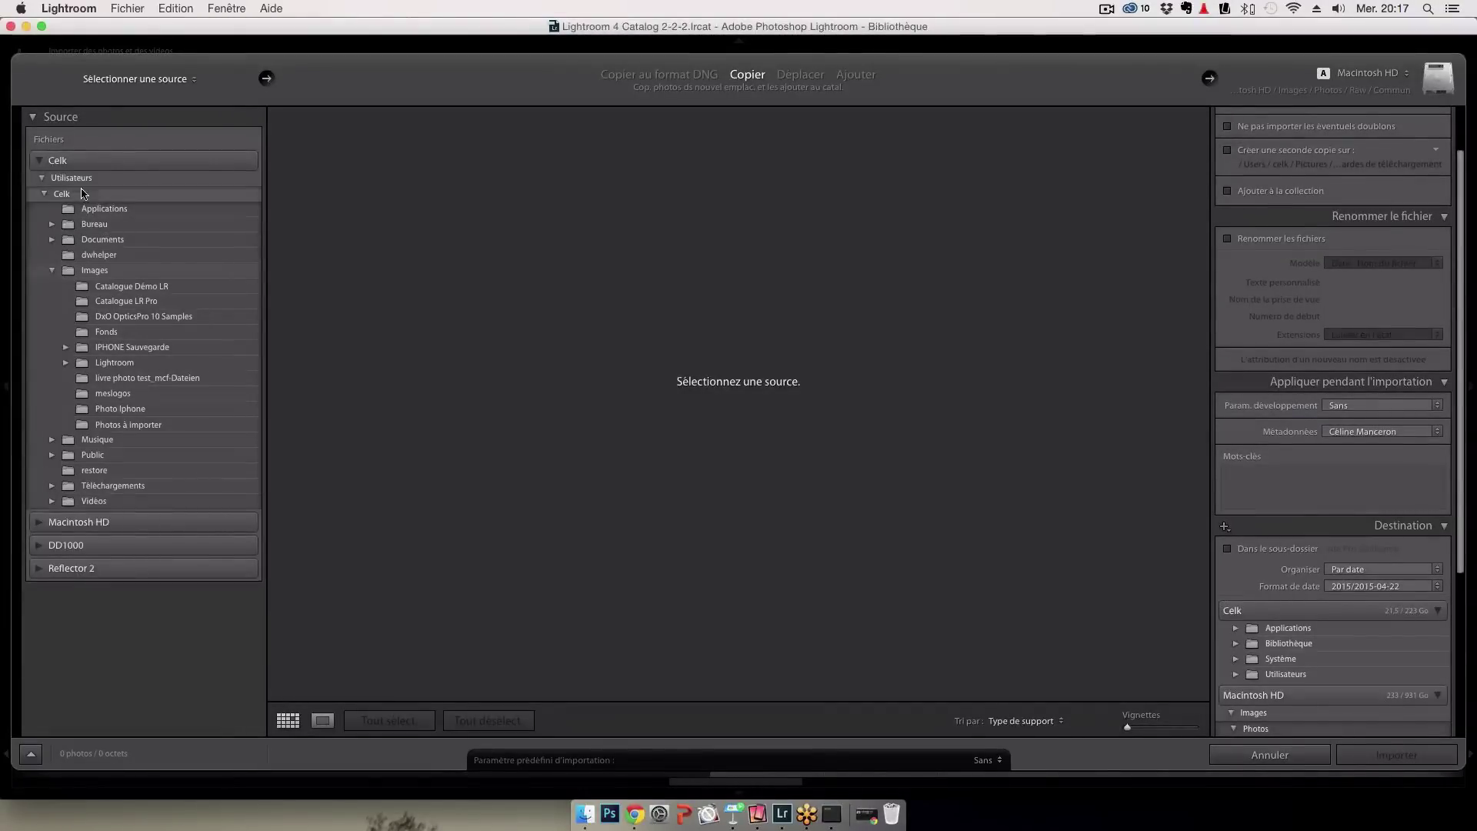
left_click(51, 224)
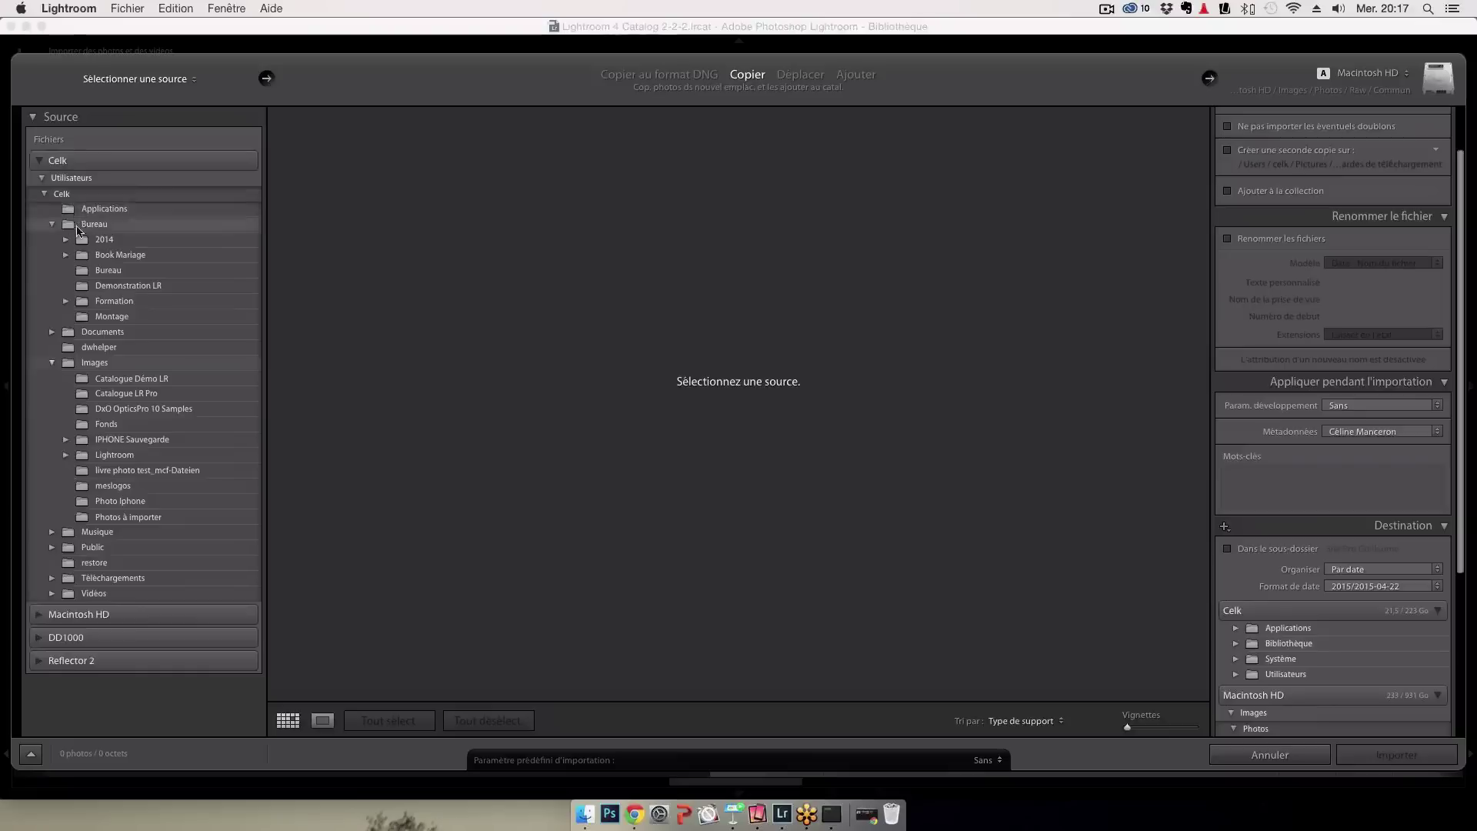
left_click(112, 226)
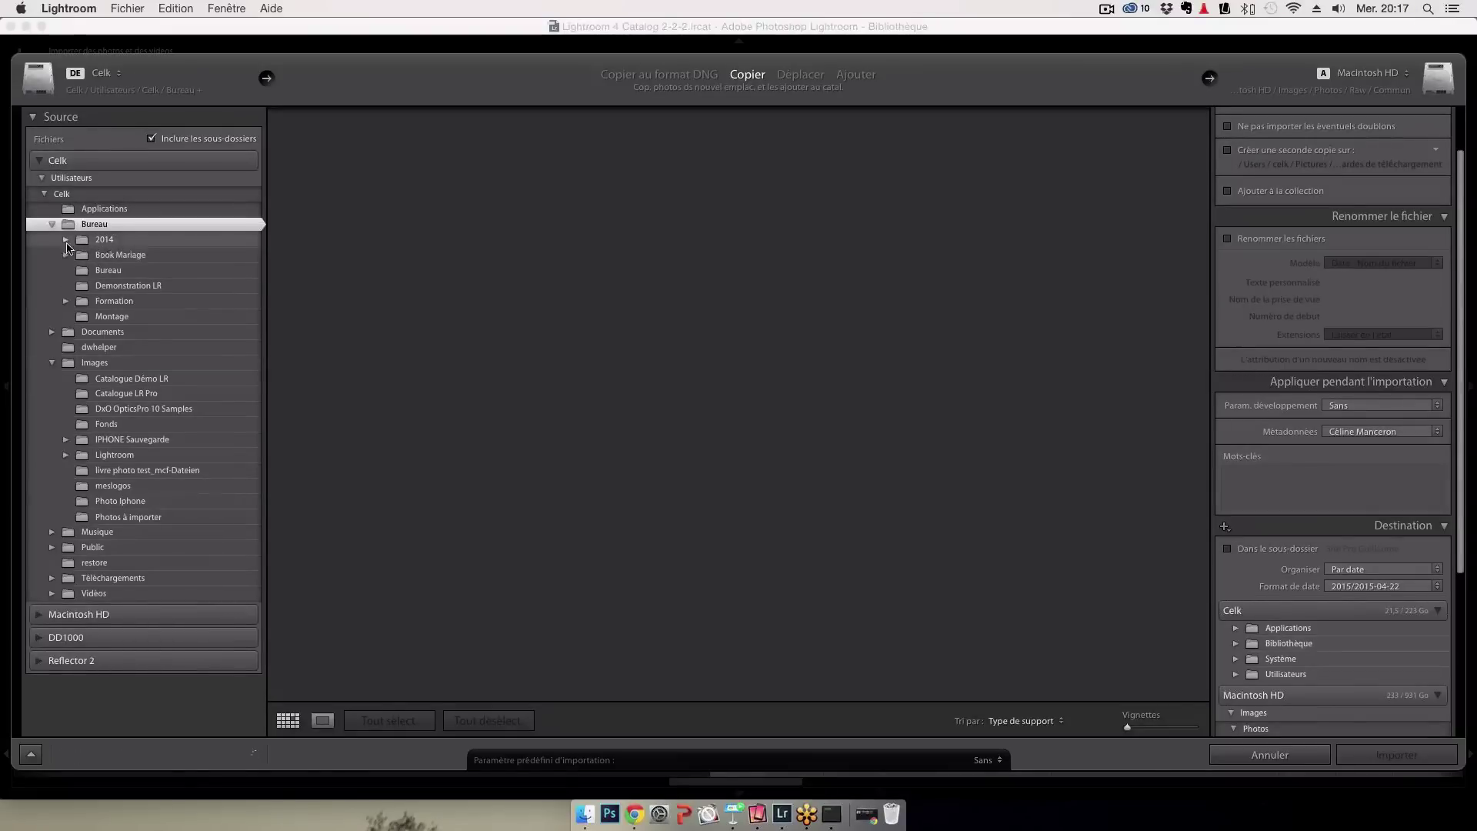
left_click(64, 240)
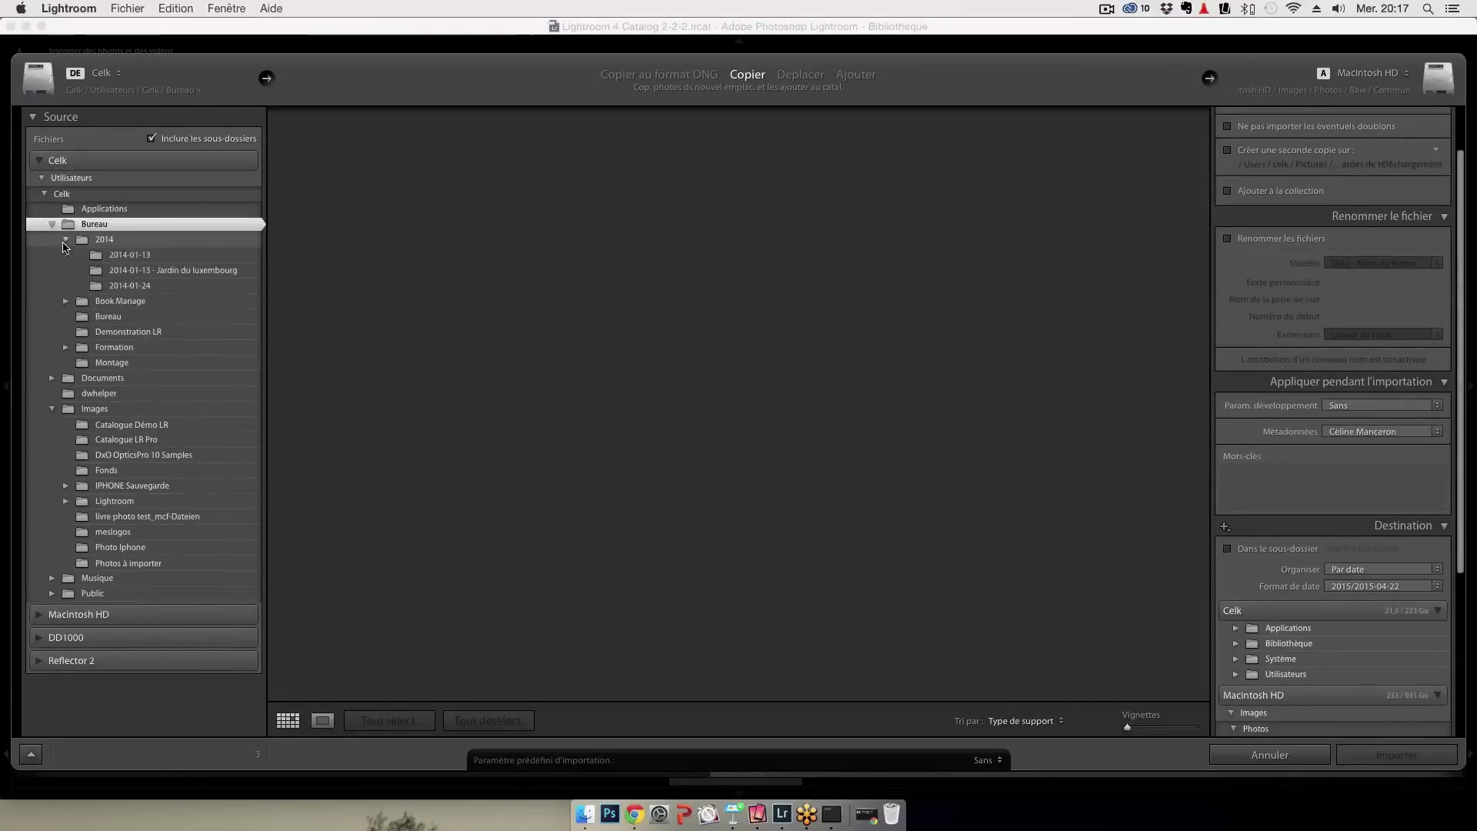
left_click(170, 271)
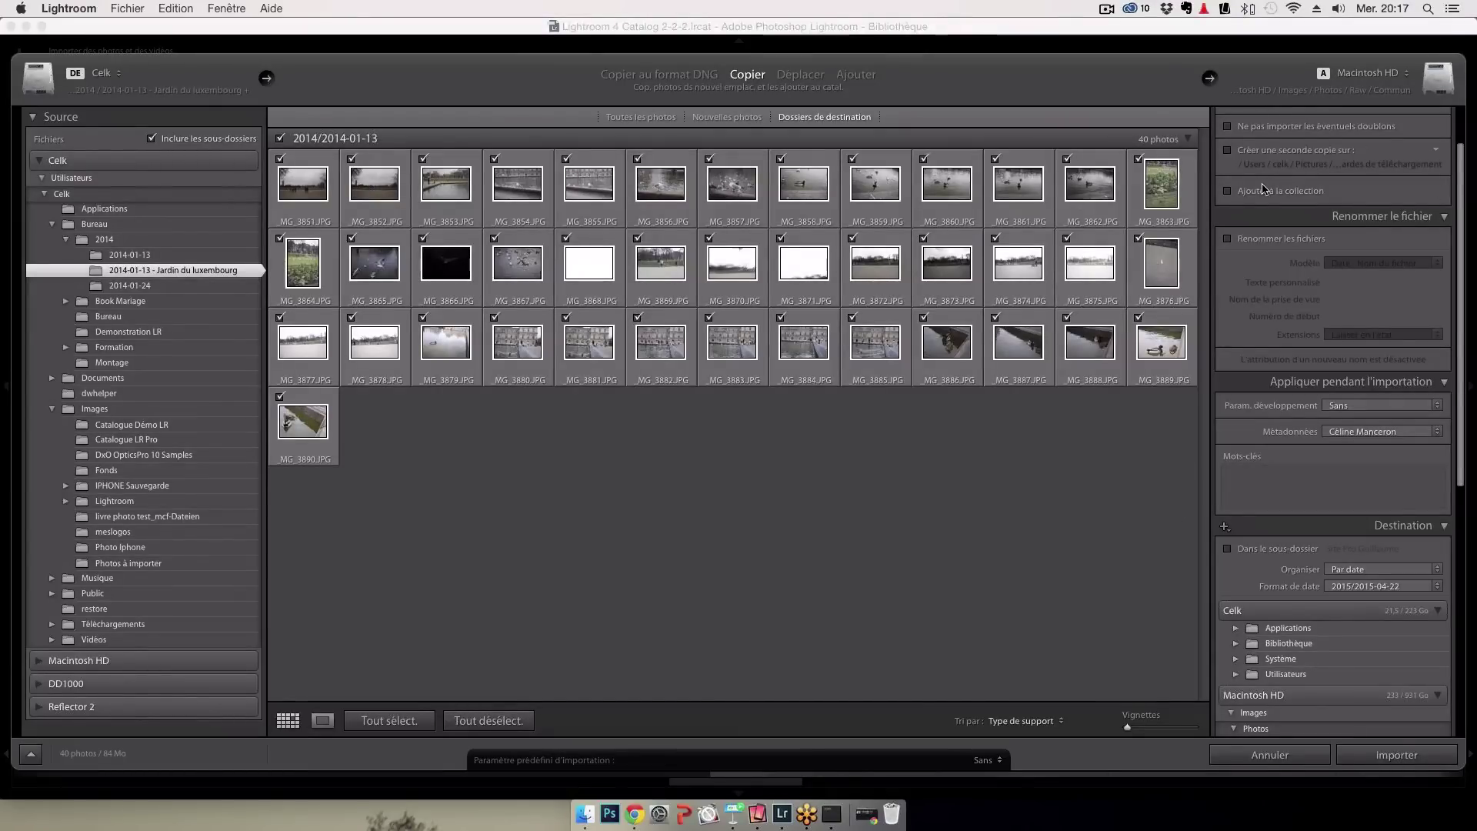
left_click(1261, 193)
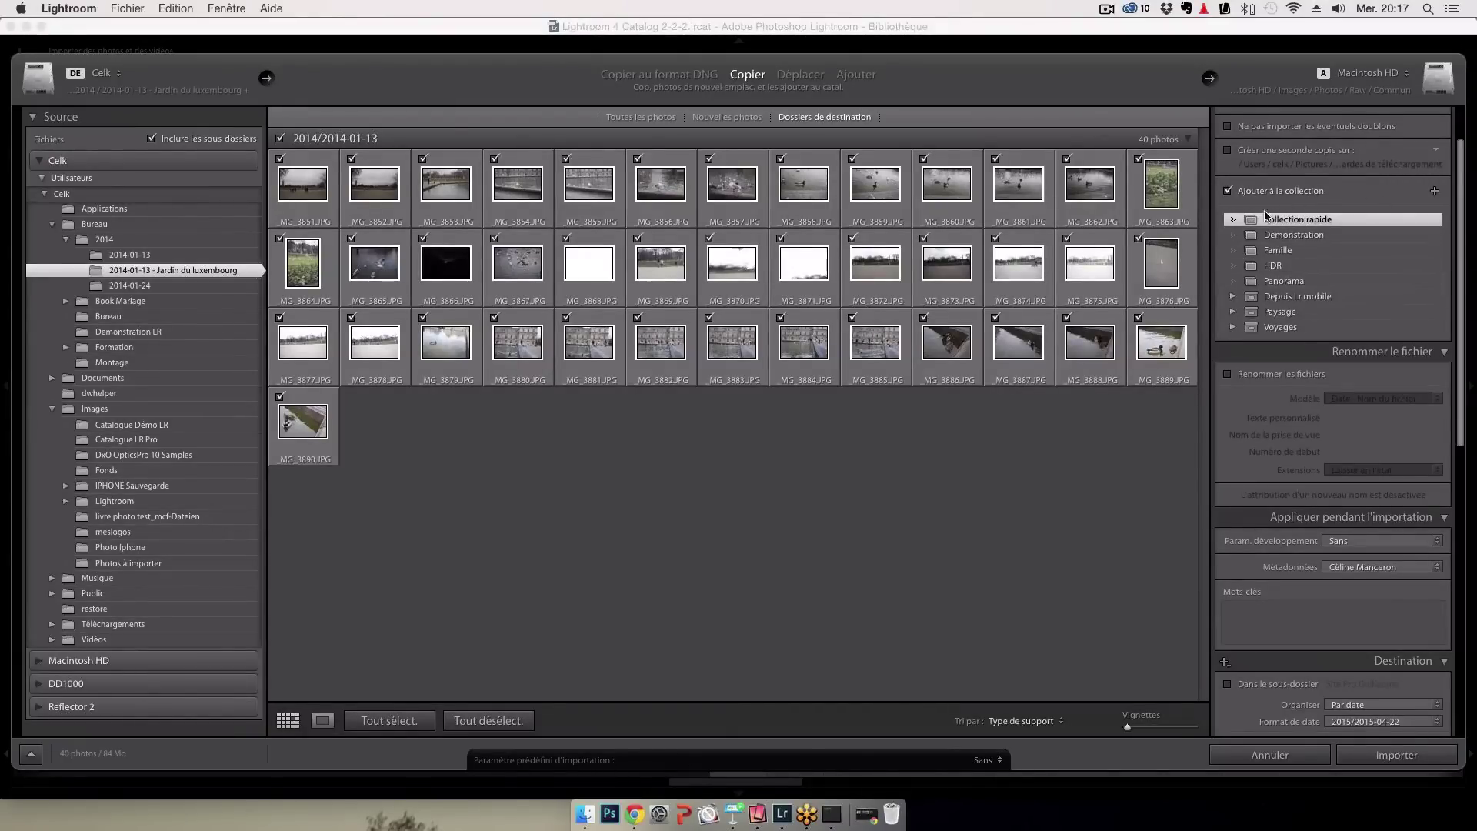
Create a new import target collection named 'Cours Photo'
left_click(1434, 192)
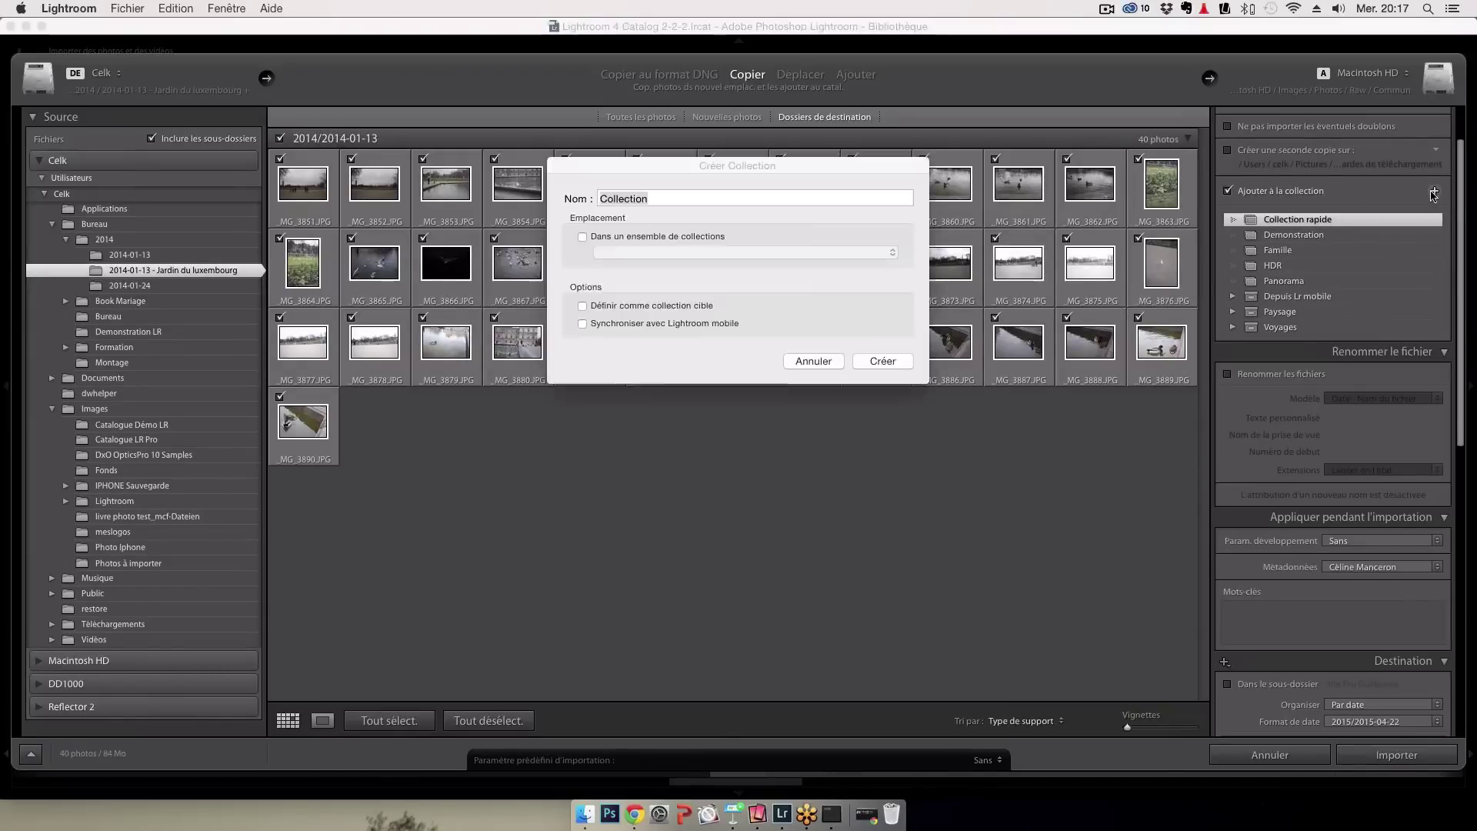
type("Cou")
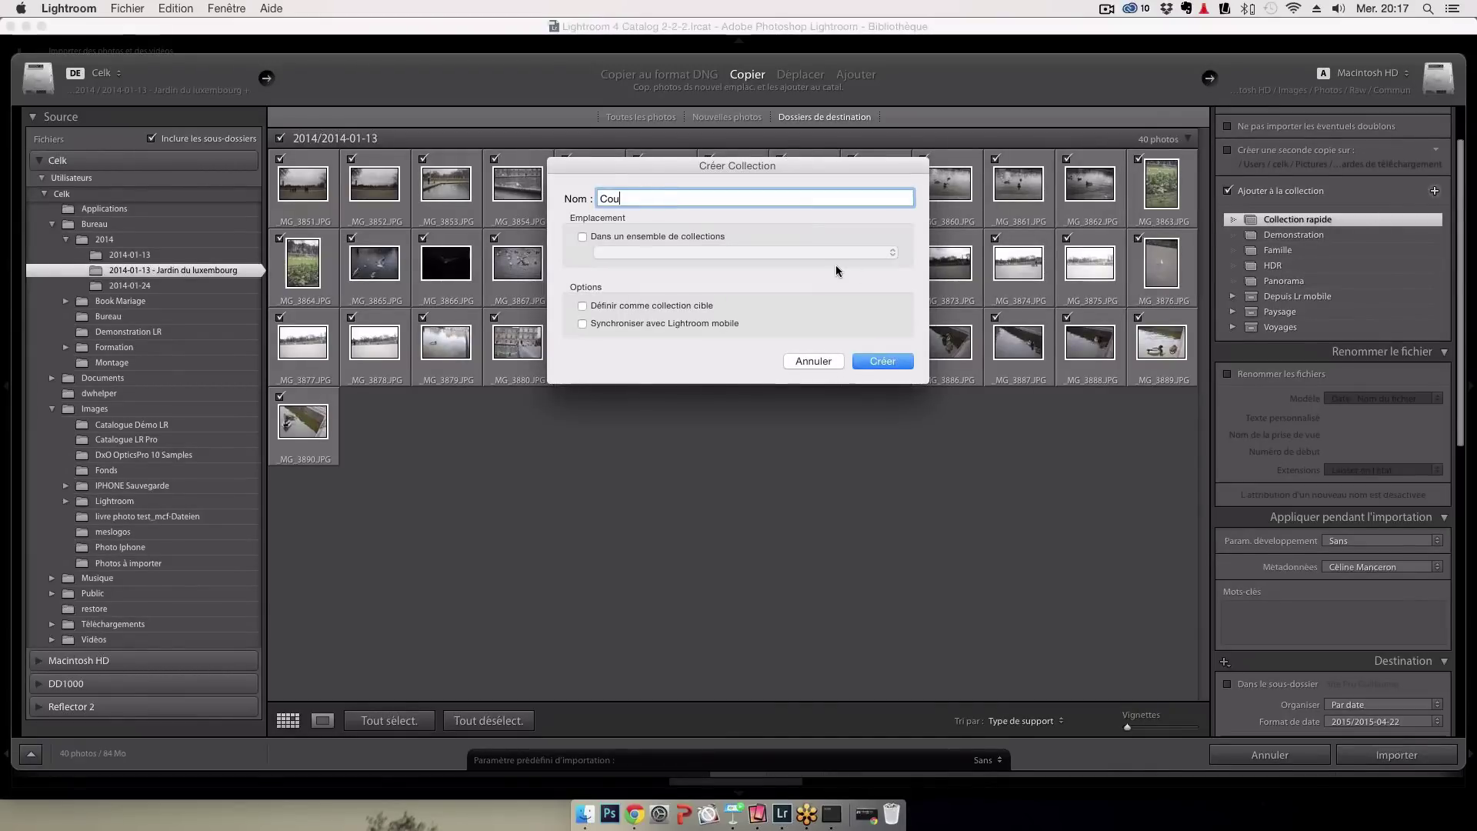
type("rs Photo")
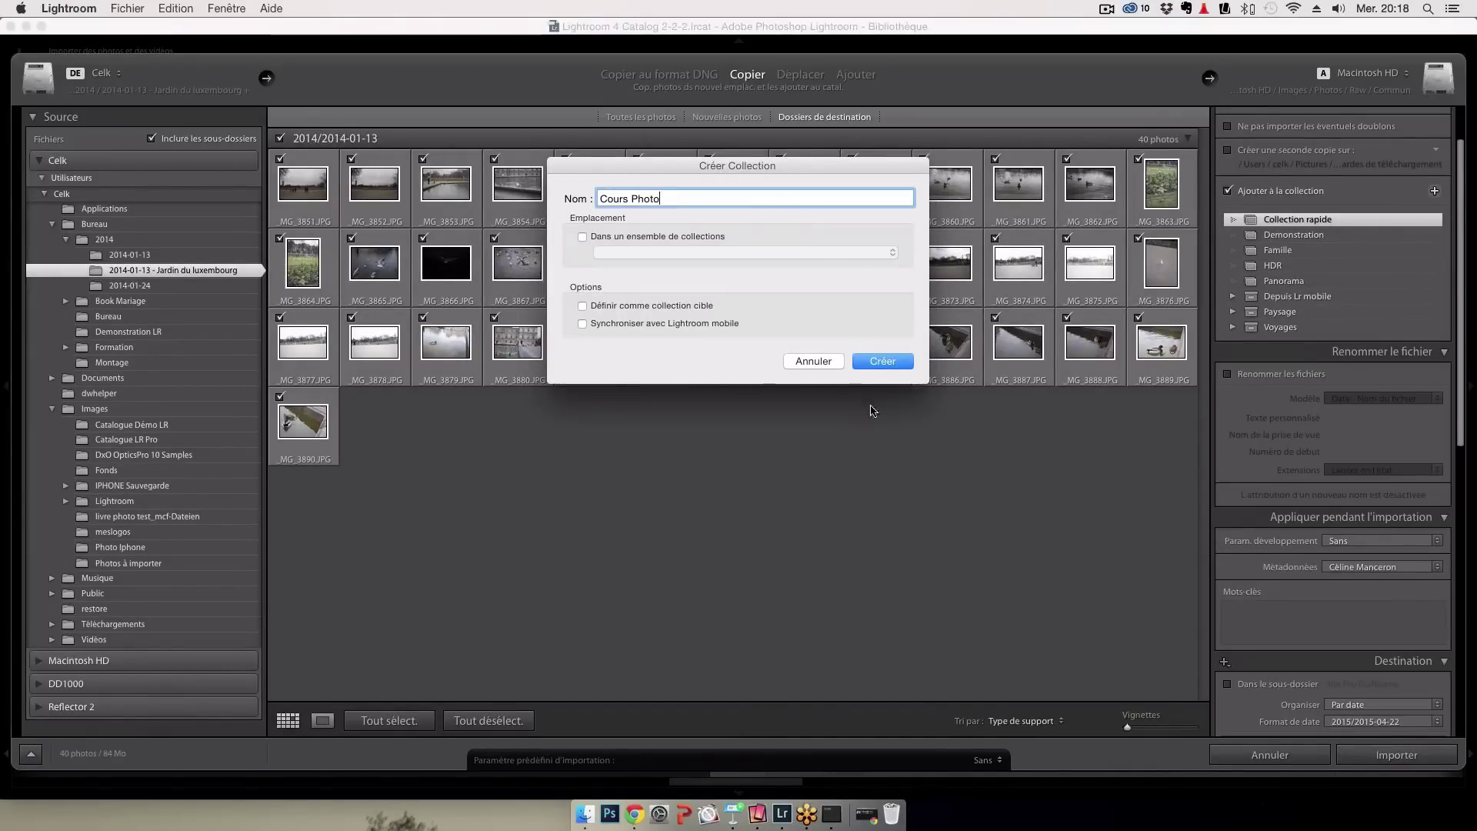
left_click(883, 362)
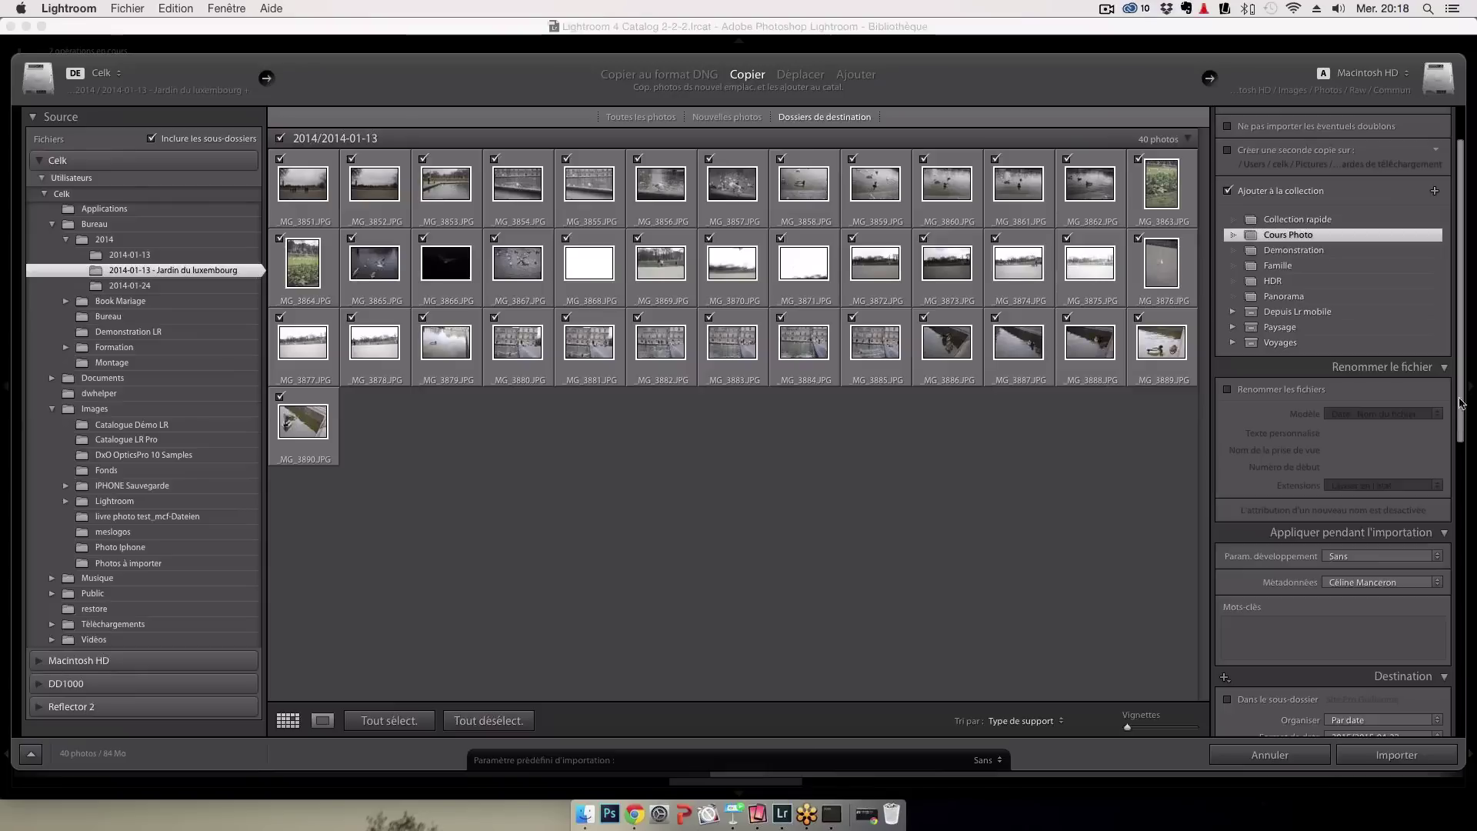
Start importing the Jardin du luxembourg photos into Cours Photo
scroll(1336, 616, "down", 8)
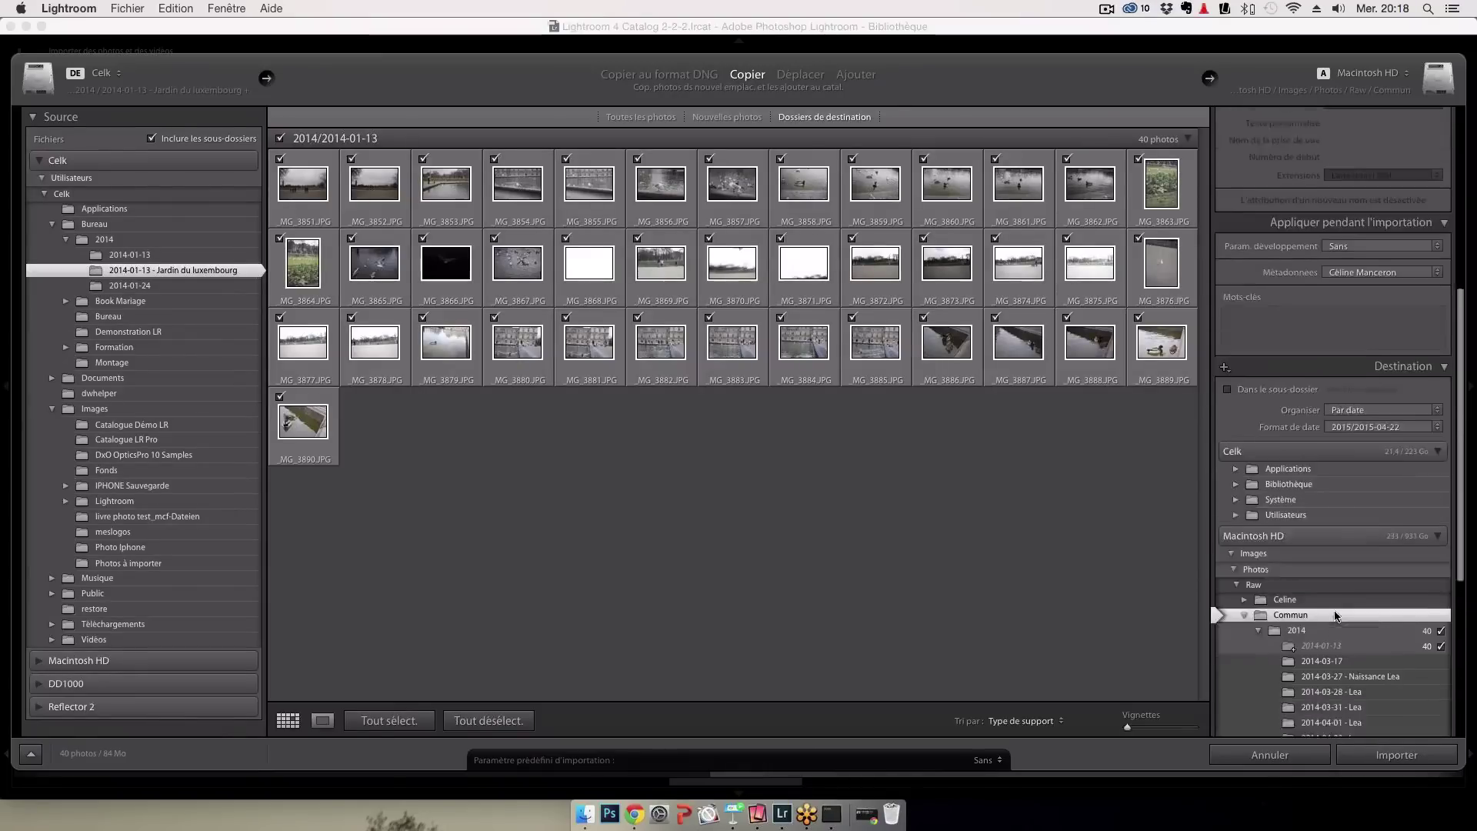
scroll(1336, 616, "down", 2)
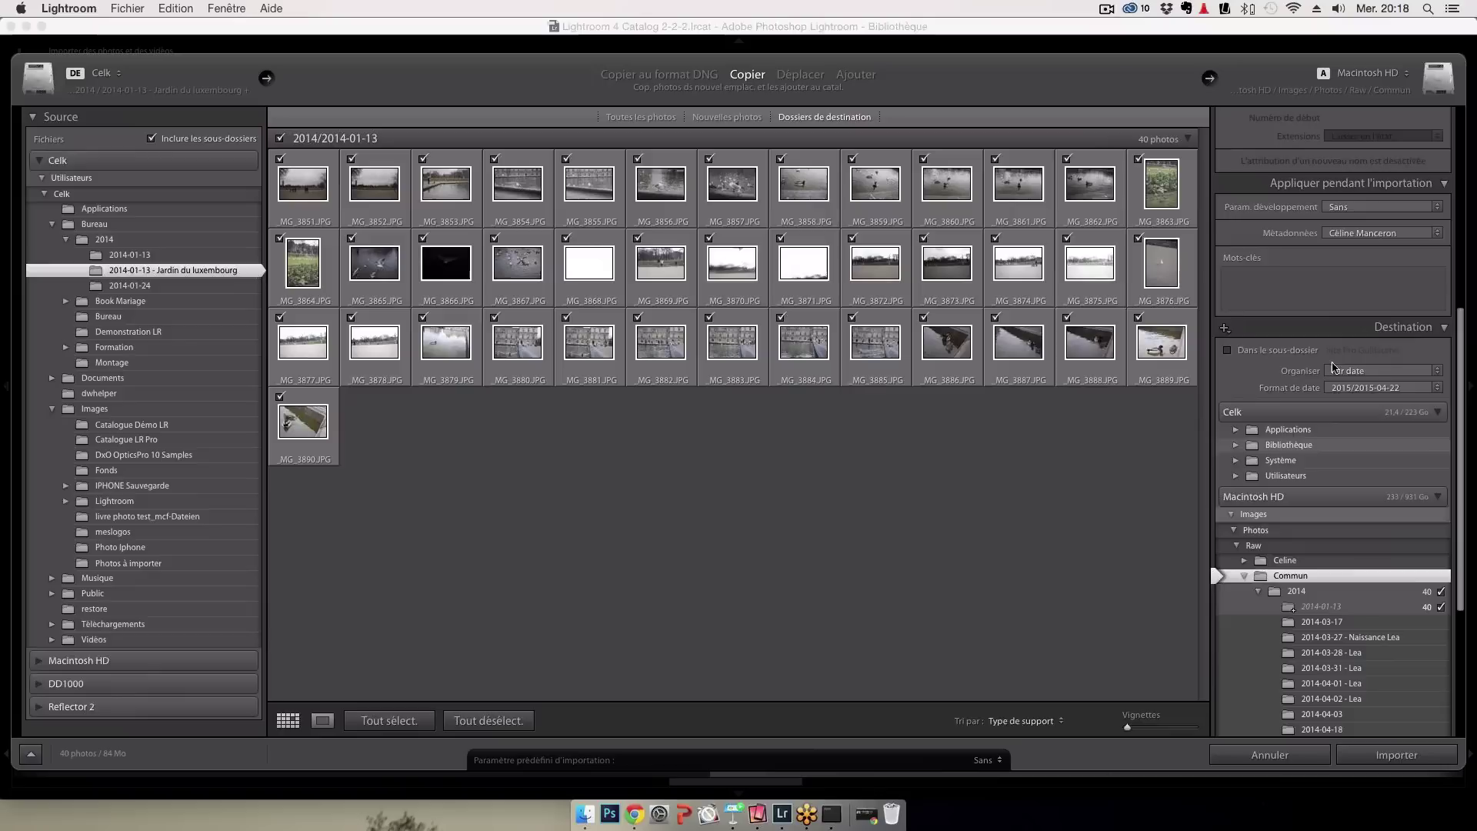
scroll(1331, 369, "up", 8)
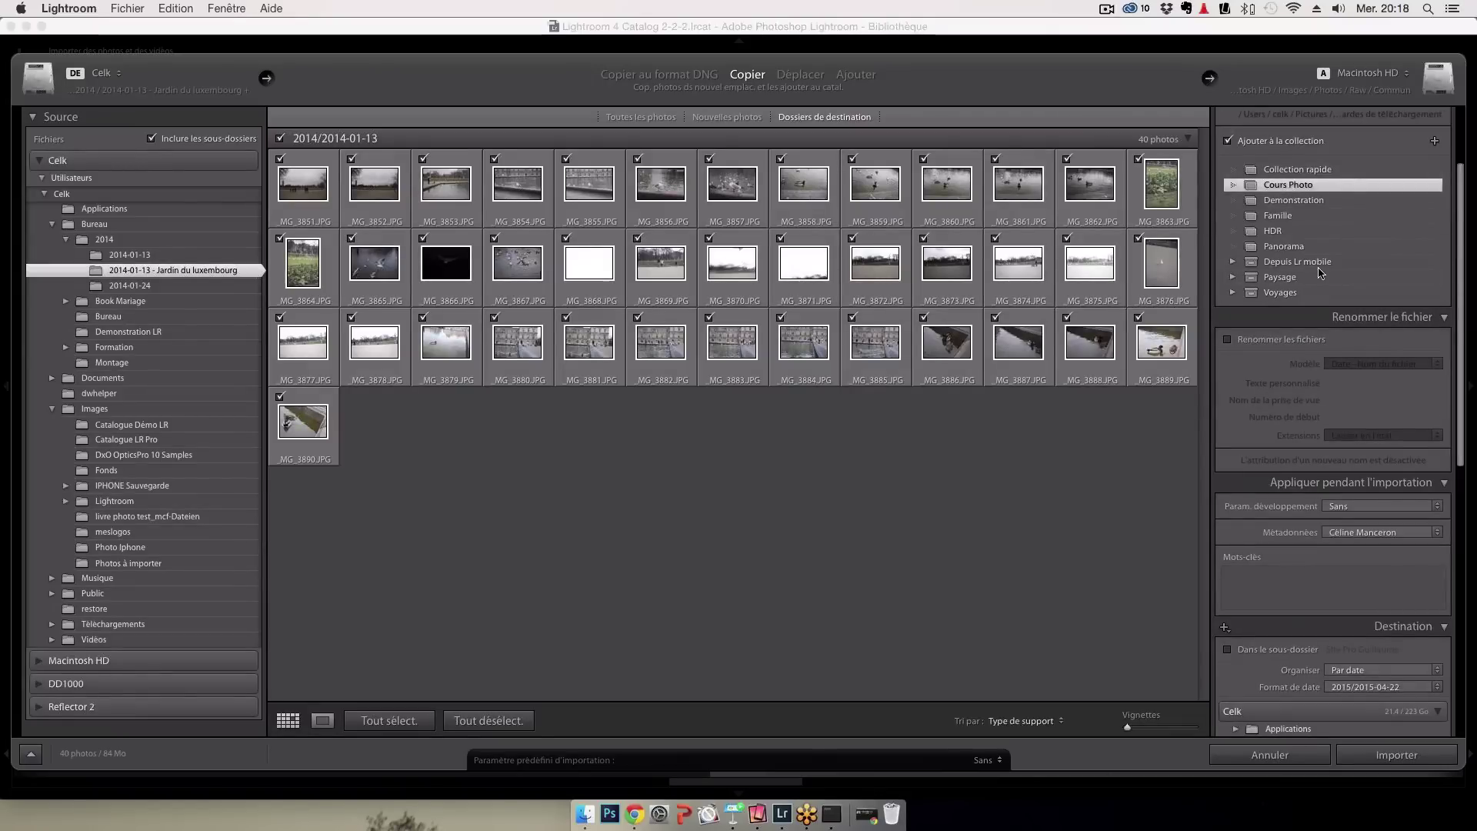
left_click(1399, 756)
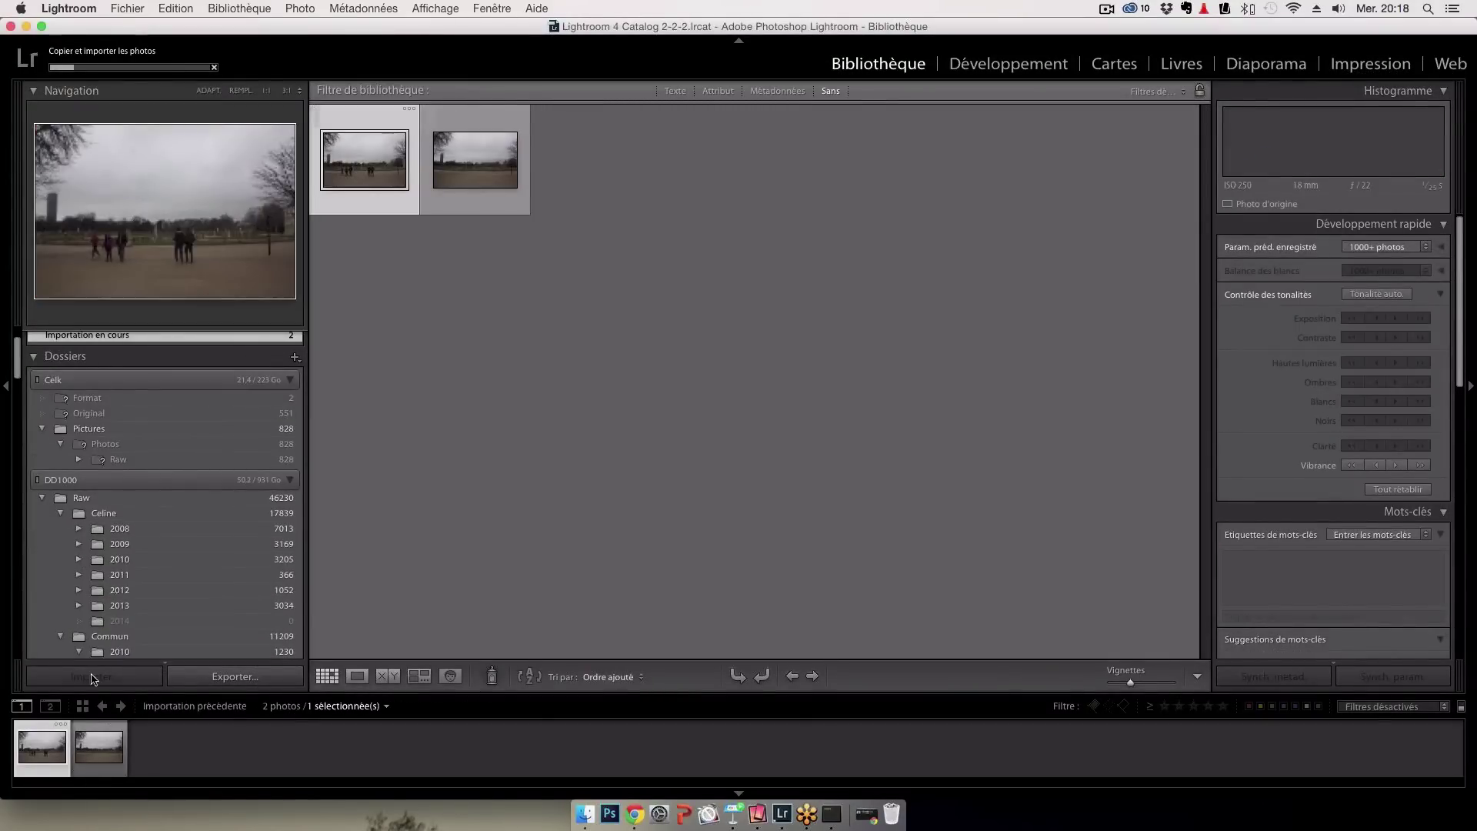
Open the Cours Photo collection to see its 40 imported Jardin du Luxembourg photos
scroll(148, 605, "down", 10)
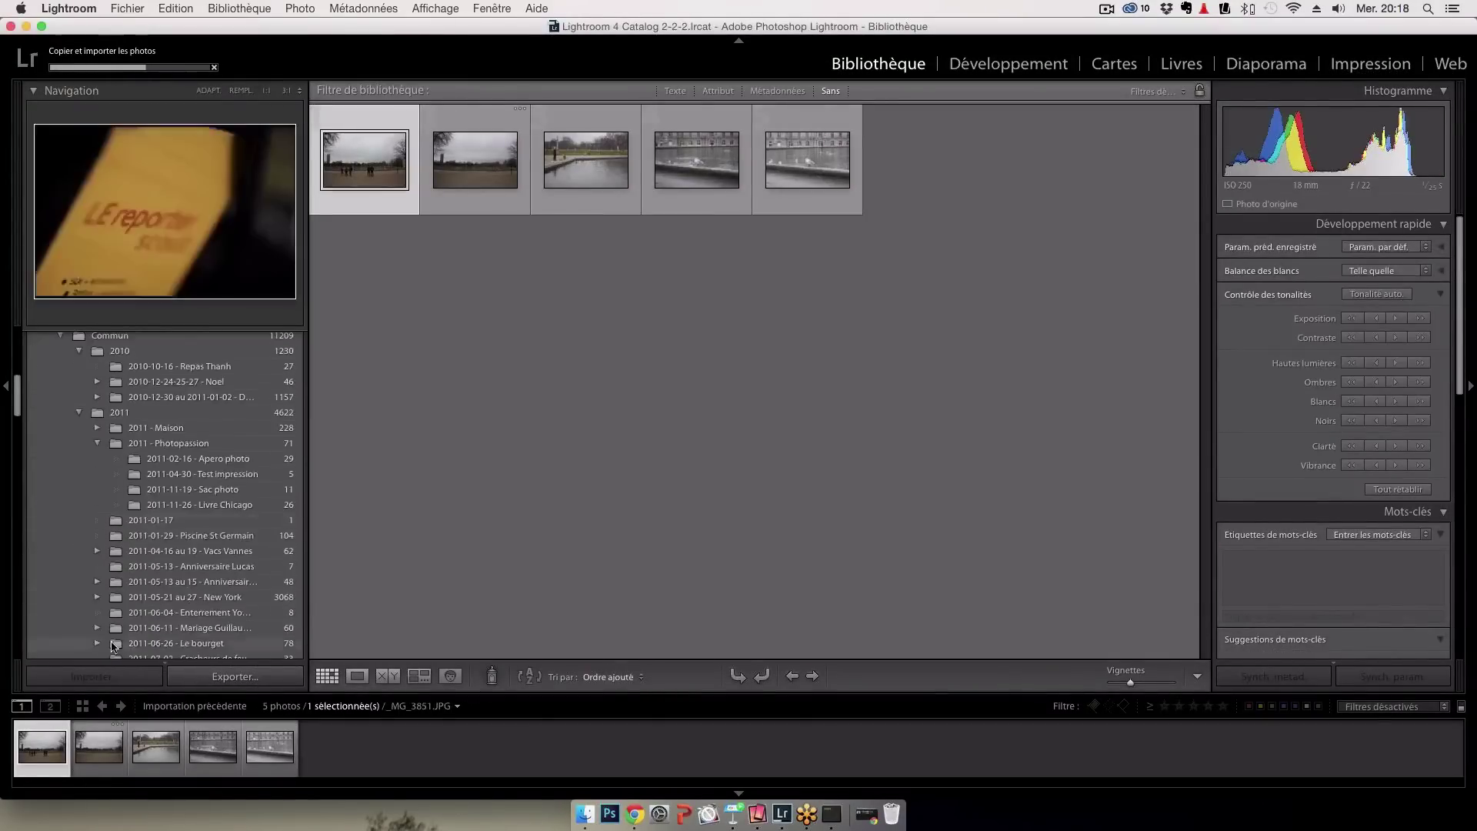
scroll(150, 620, "down", 10)
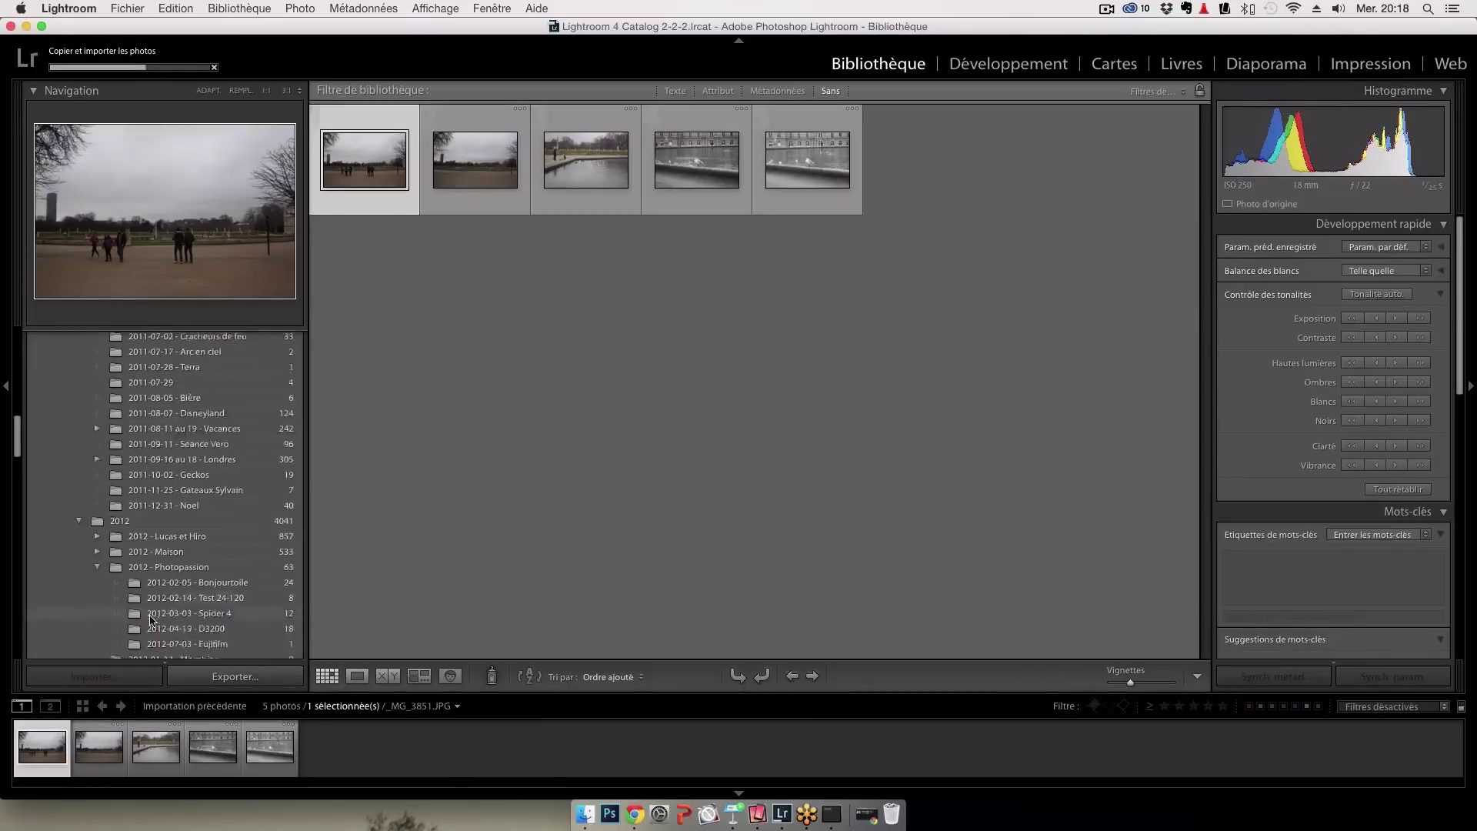
scroll(151, 620, "down", 10)
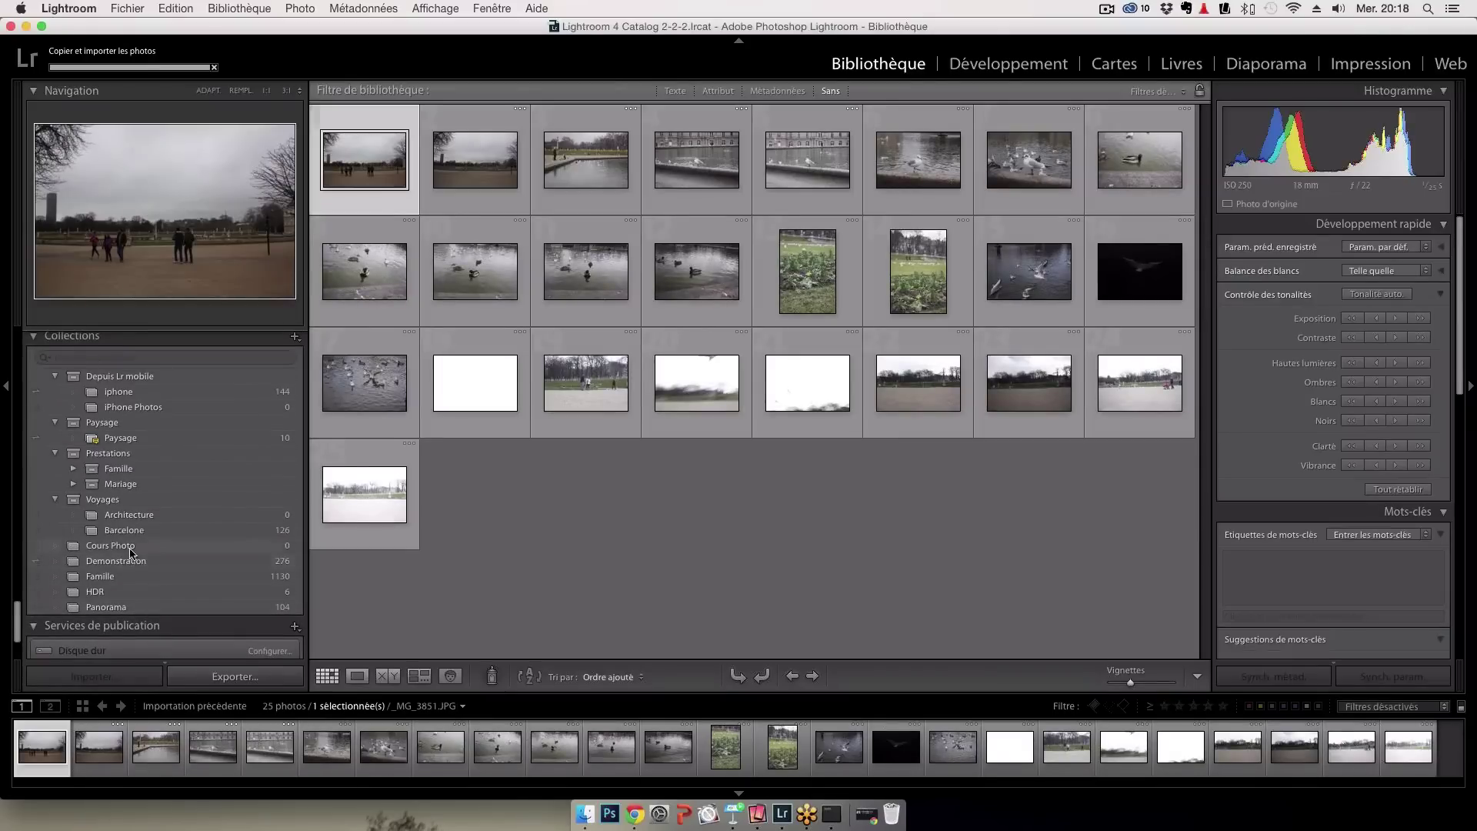
left_click(134, 548)
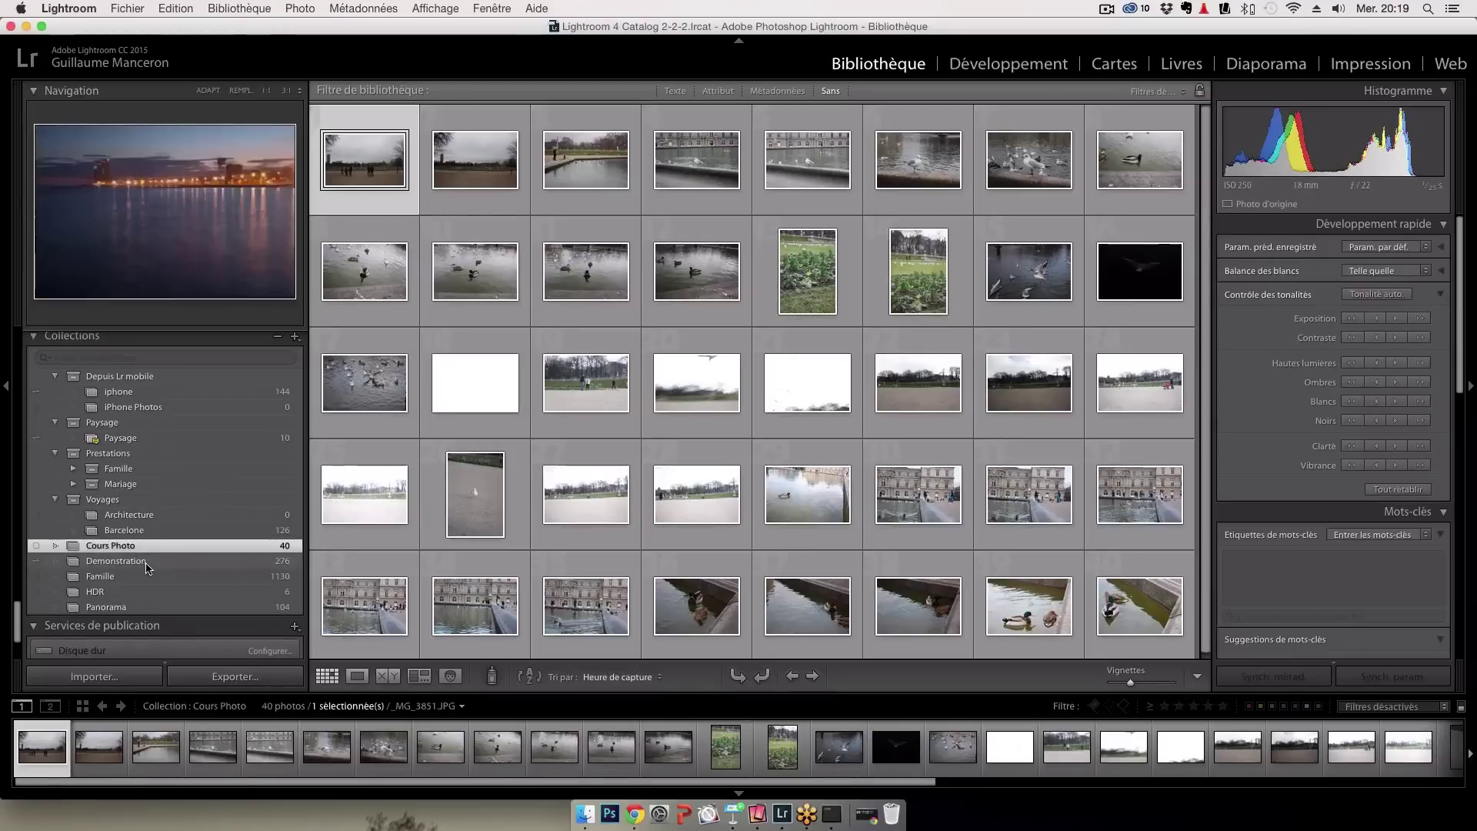
In the Demonstration collection, open the diagonal-cable sky photo DSC_2795.NEF / Copie 2 in Loupe view
left_click(145, 562)
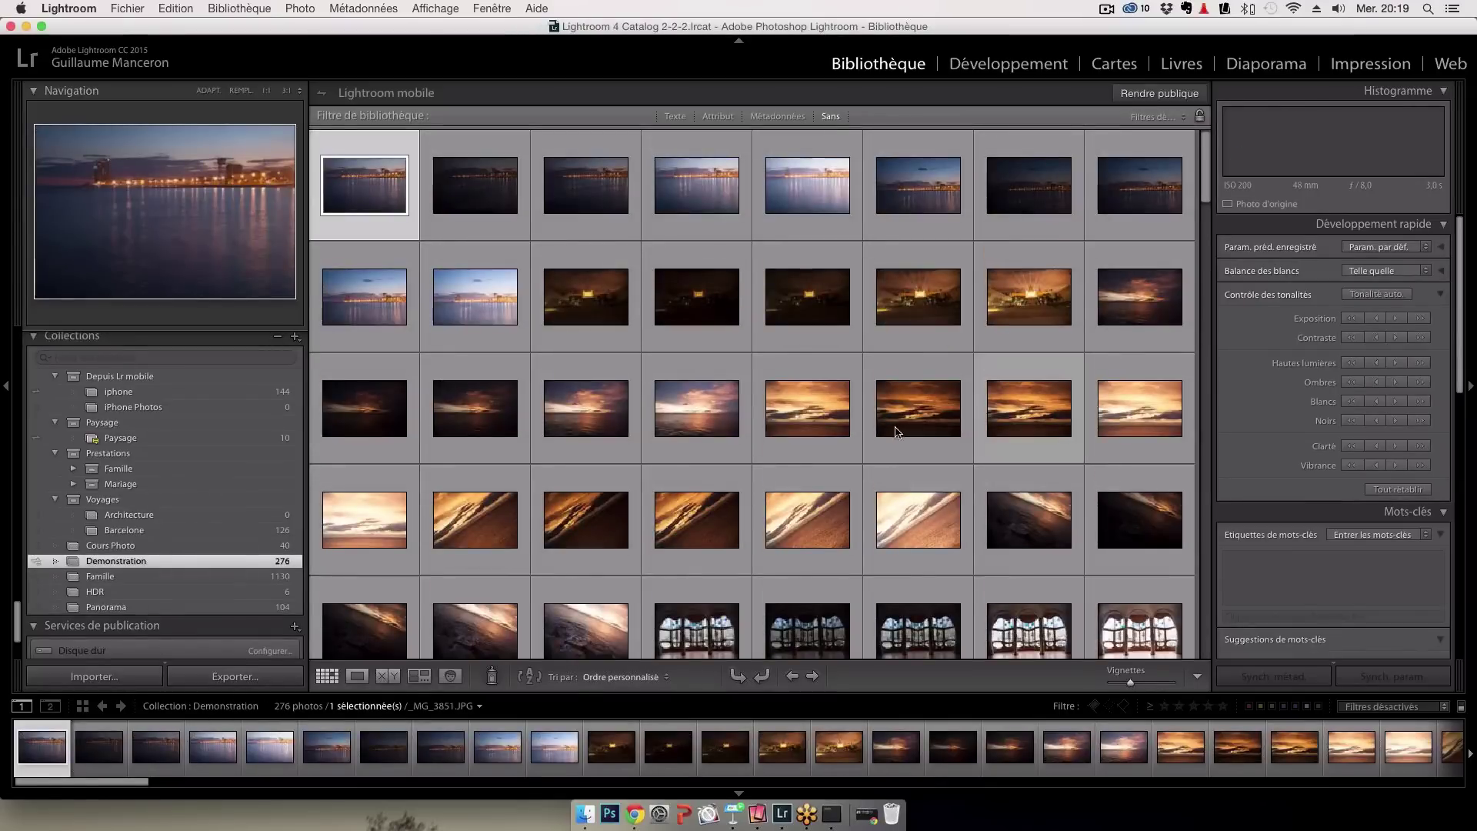
scroll(892, 435, "down", 5)
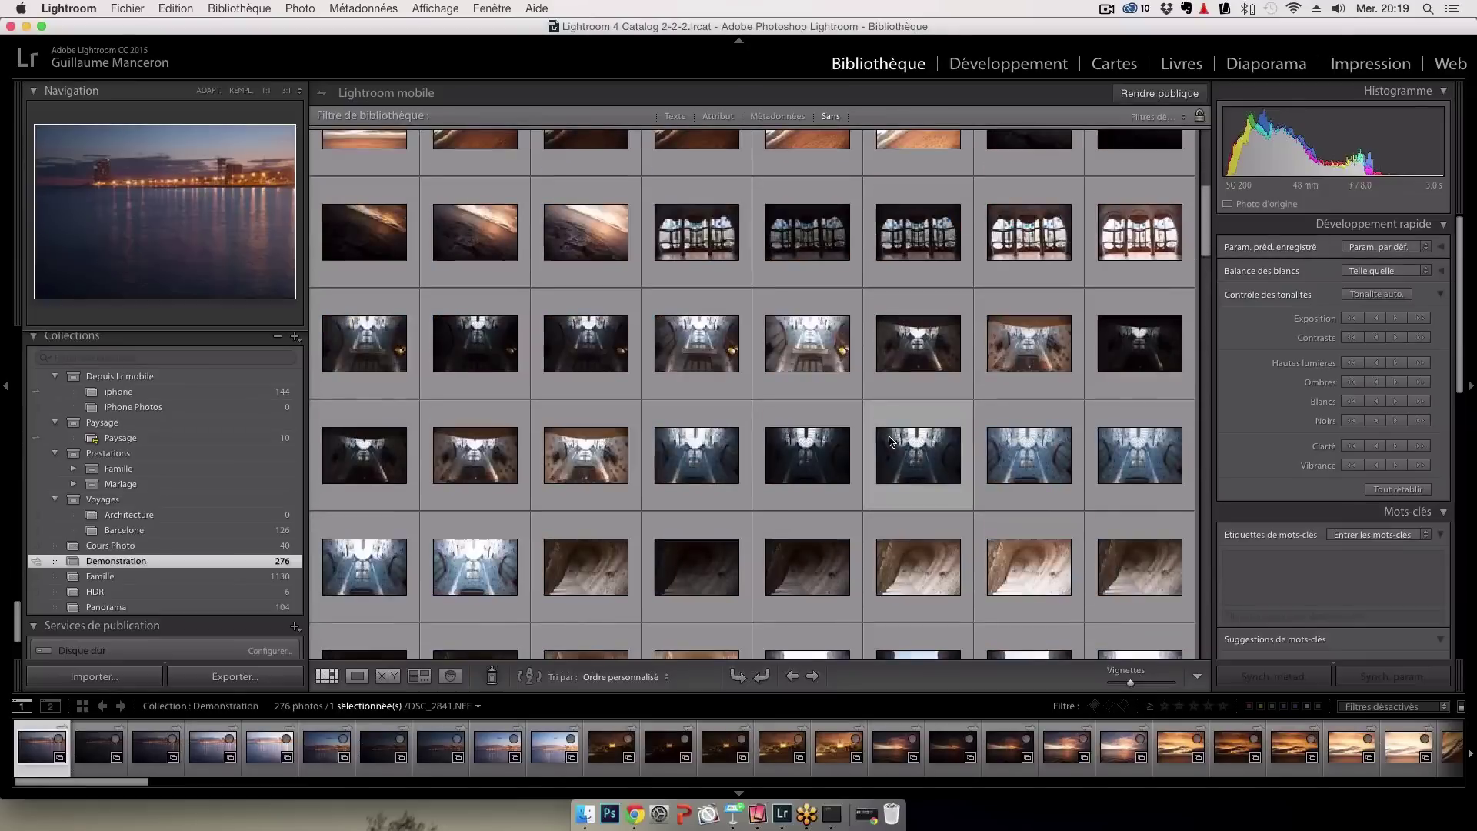
scroll(889, 441, "down", 6)
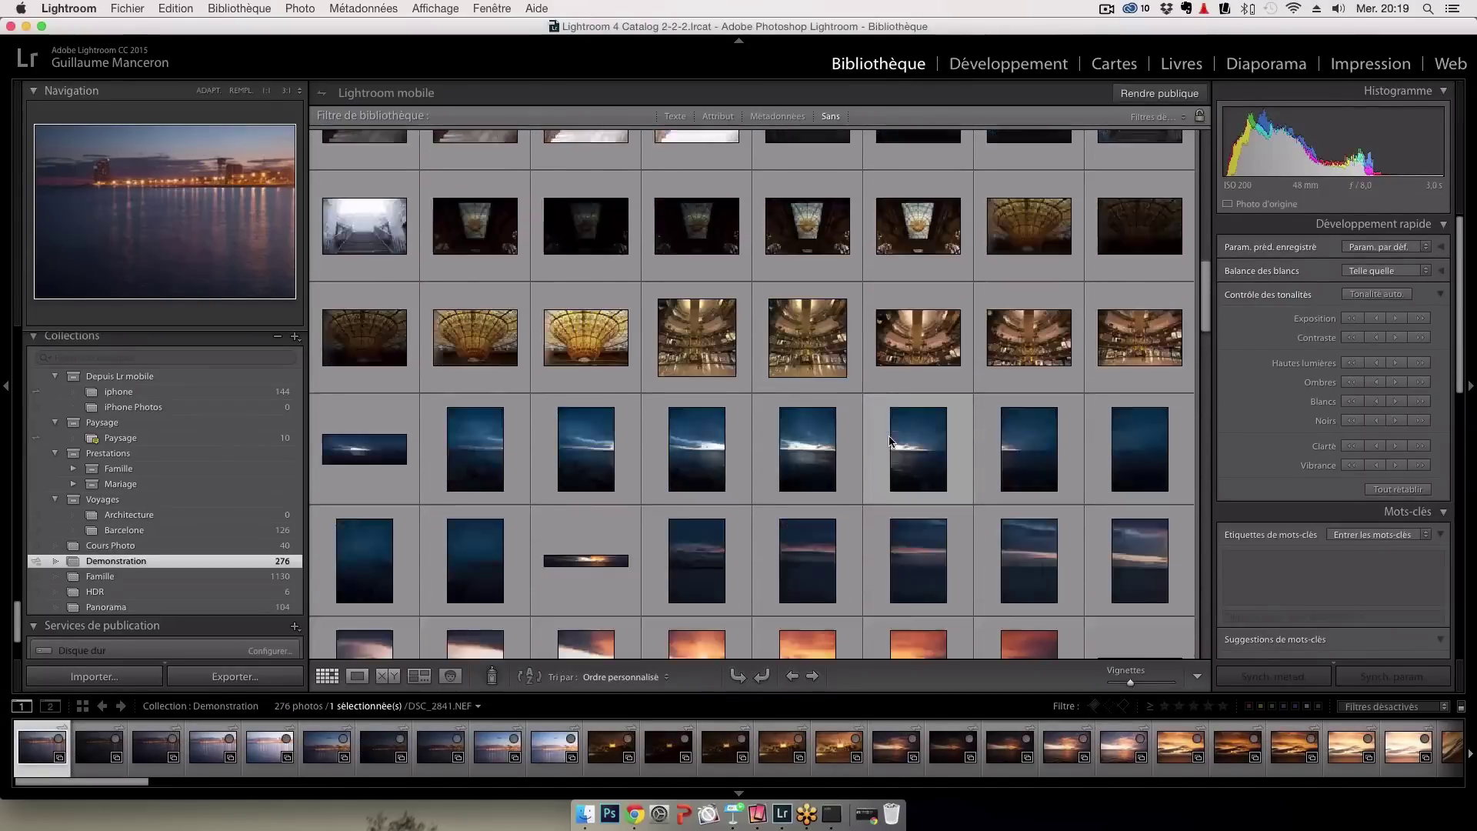
scroll(890, 441, "down", 10)
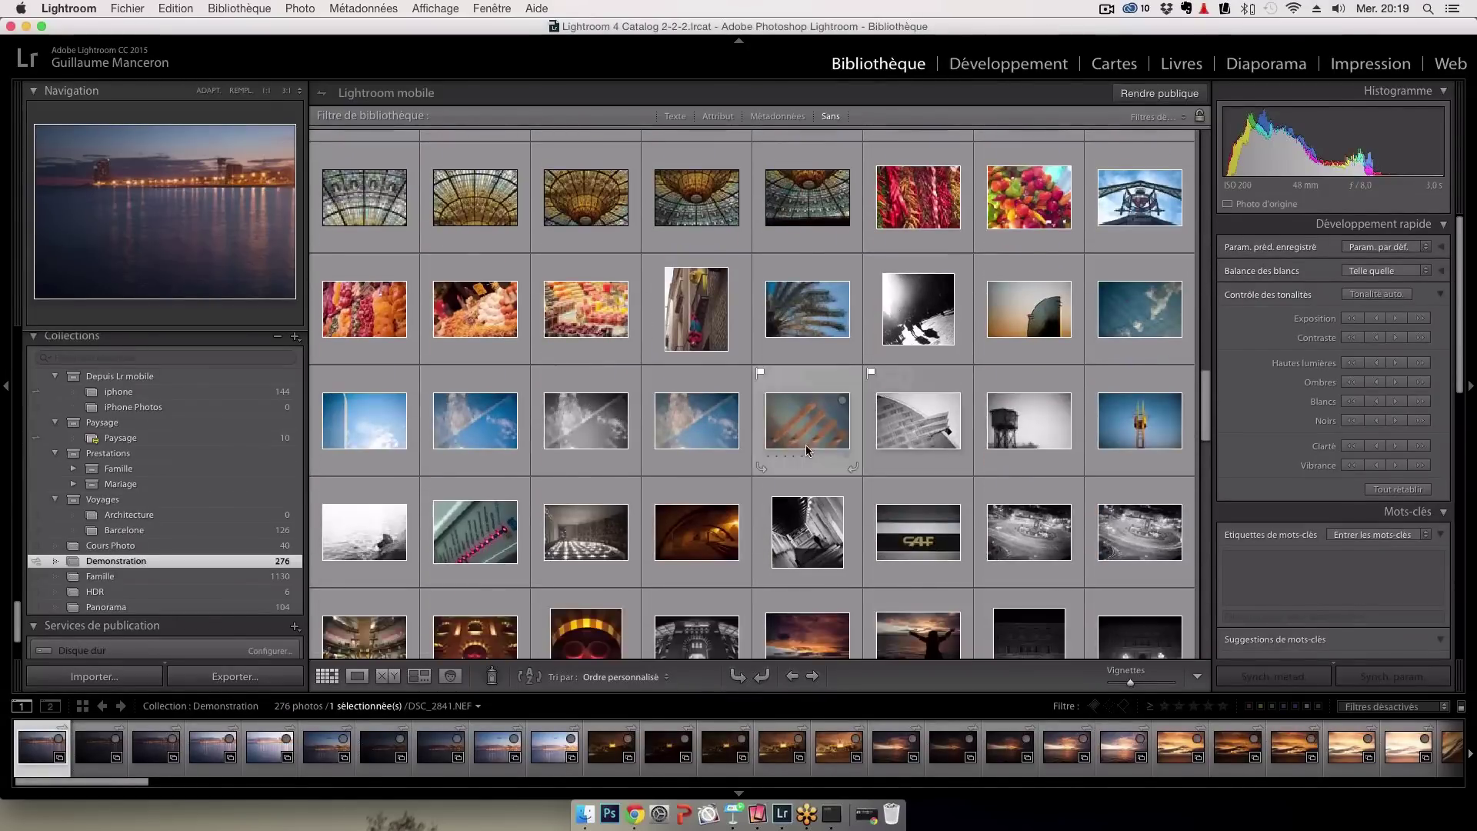
double_click(693, 417)
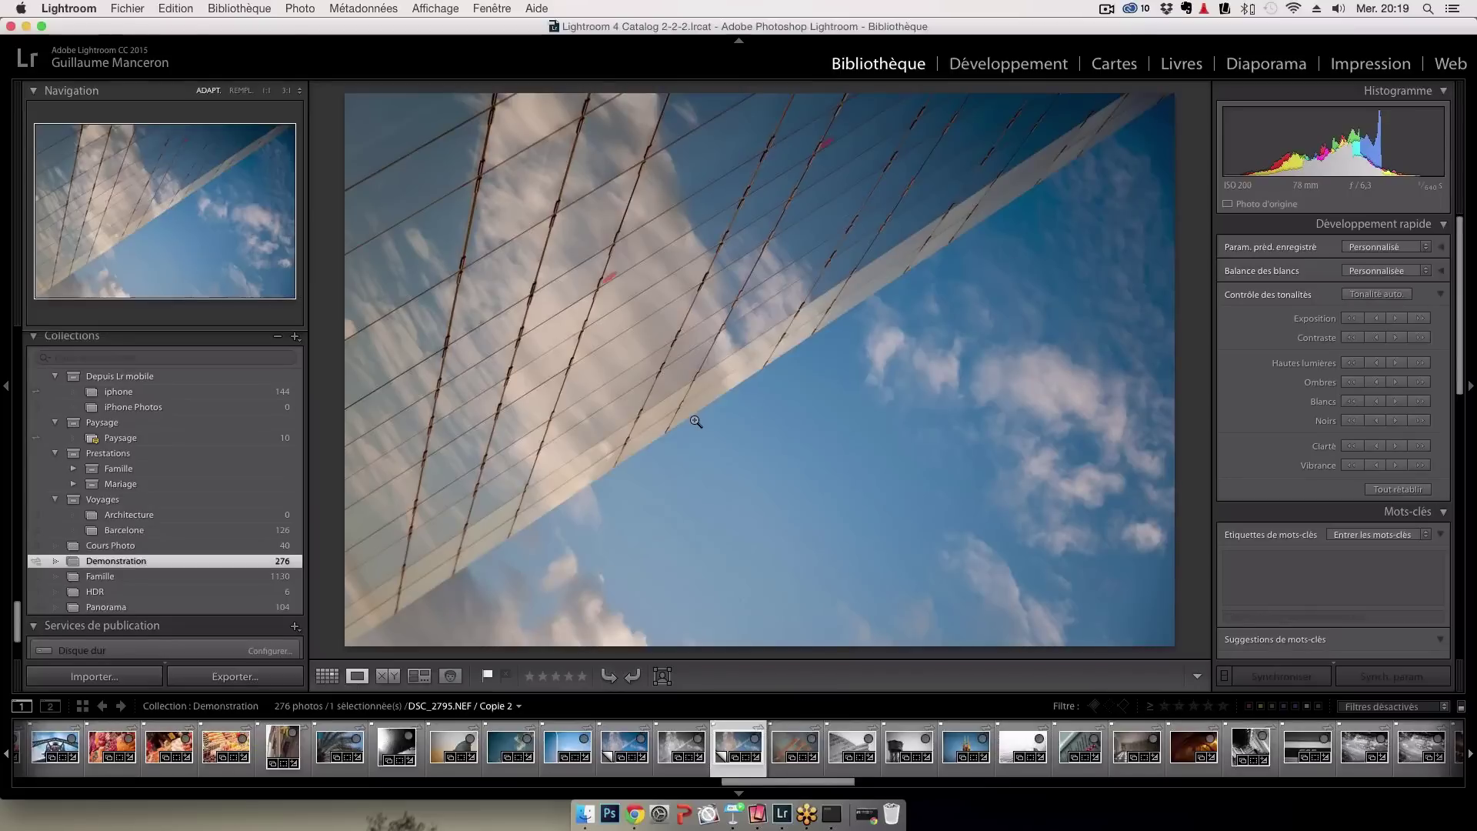
Open DSC_2795.NEF / Copie 2 in Develop with the Crop Overlay tool active
left_click(1039, 64)
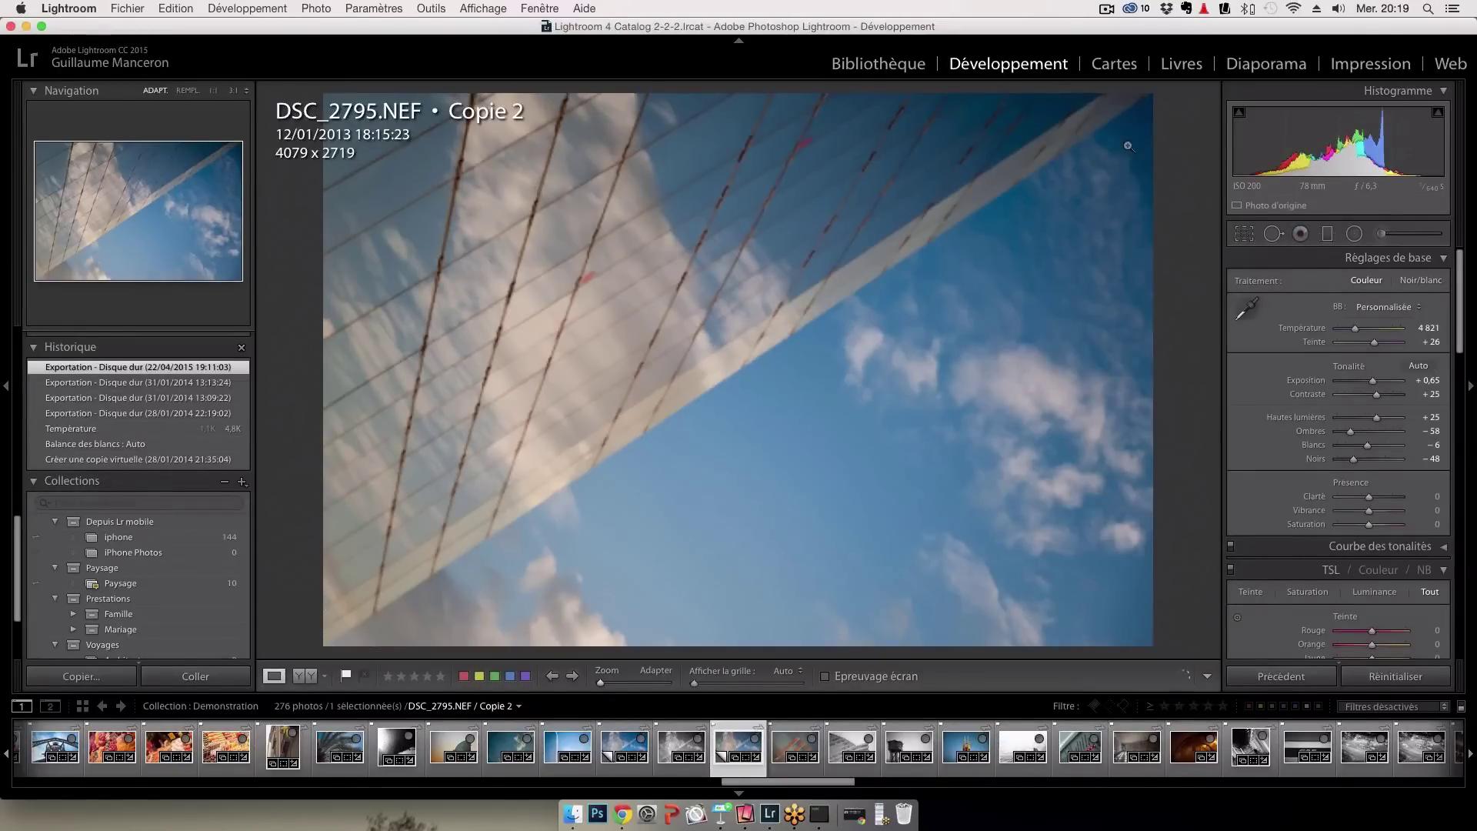
left_click(1246, 237)
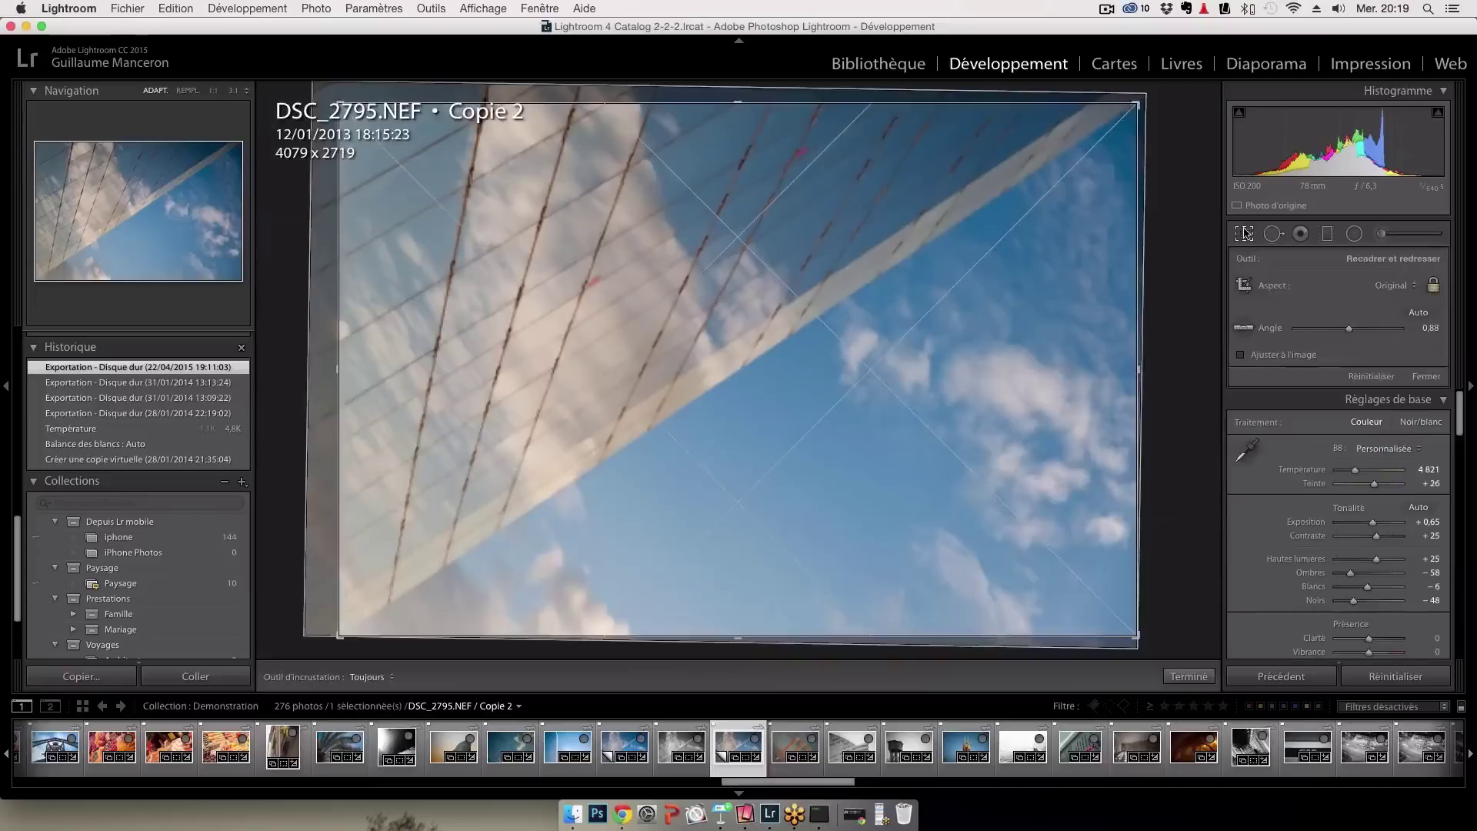
Try leveling the photo along the building's diagonal edge, then undo it
left_click(1245, 330)
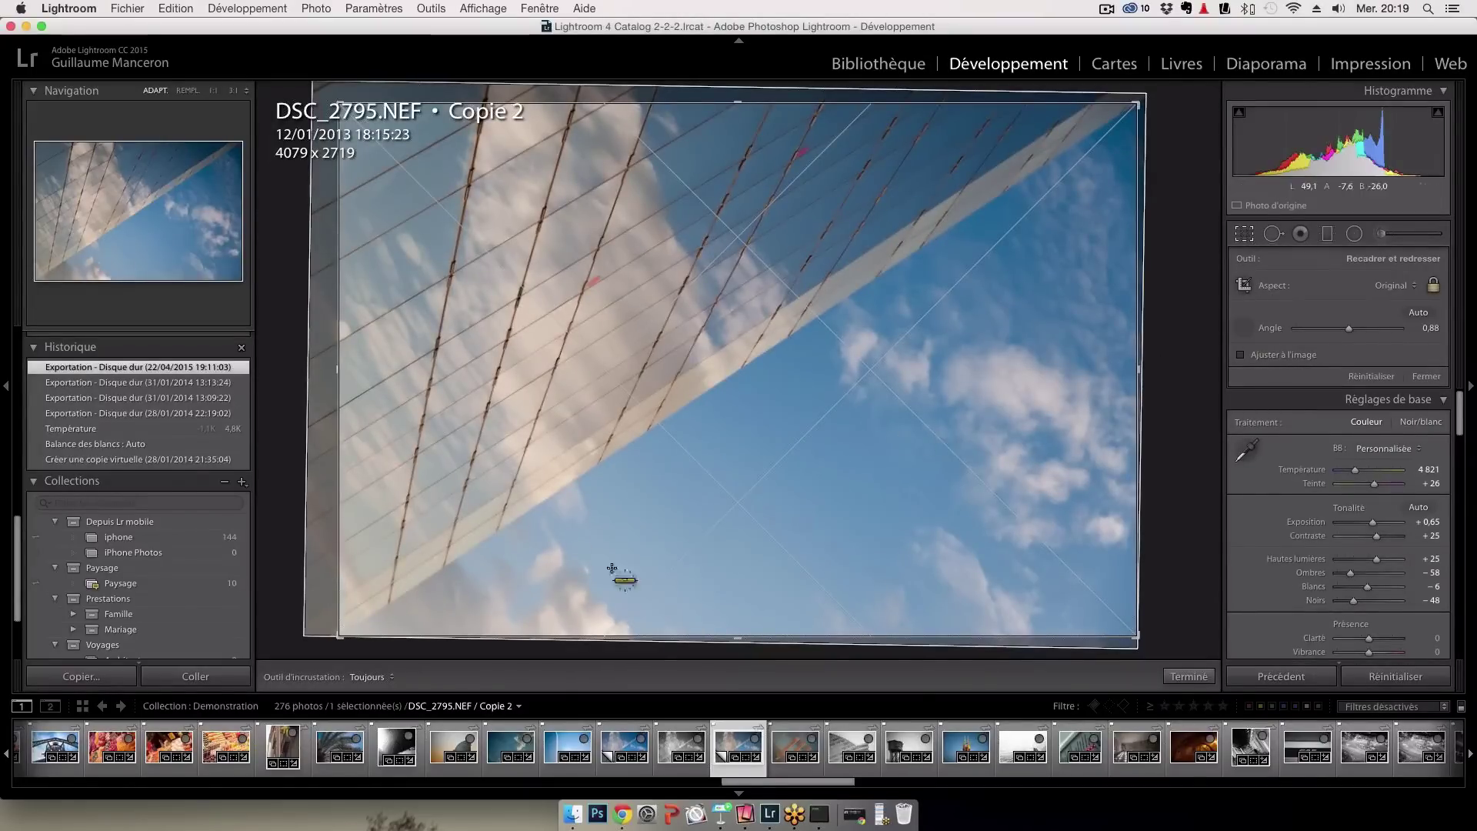
mouse_move(516, 521)
left_mouse_down()
mouse_move(862, 324)
mouse_move(985, 206)
left_mouse_up()
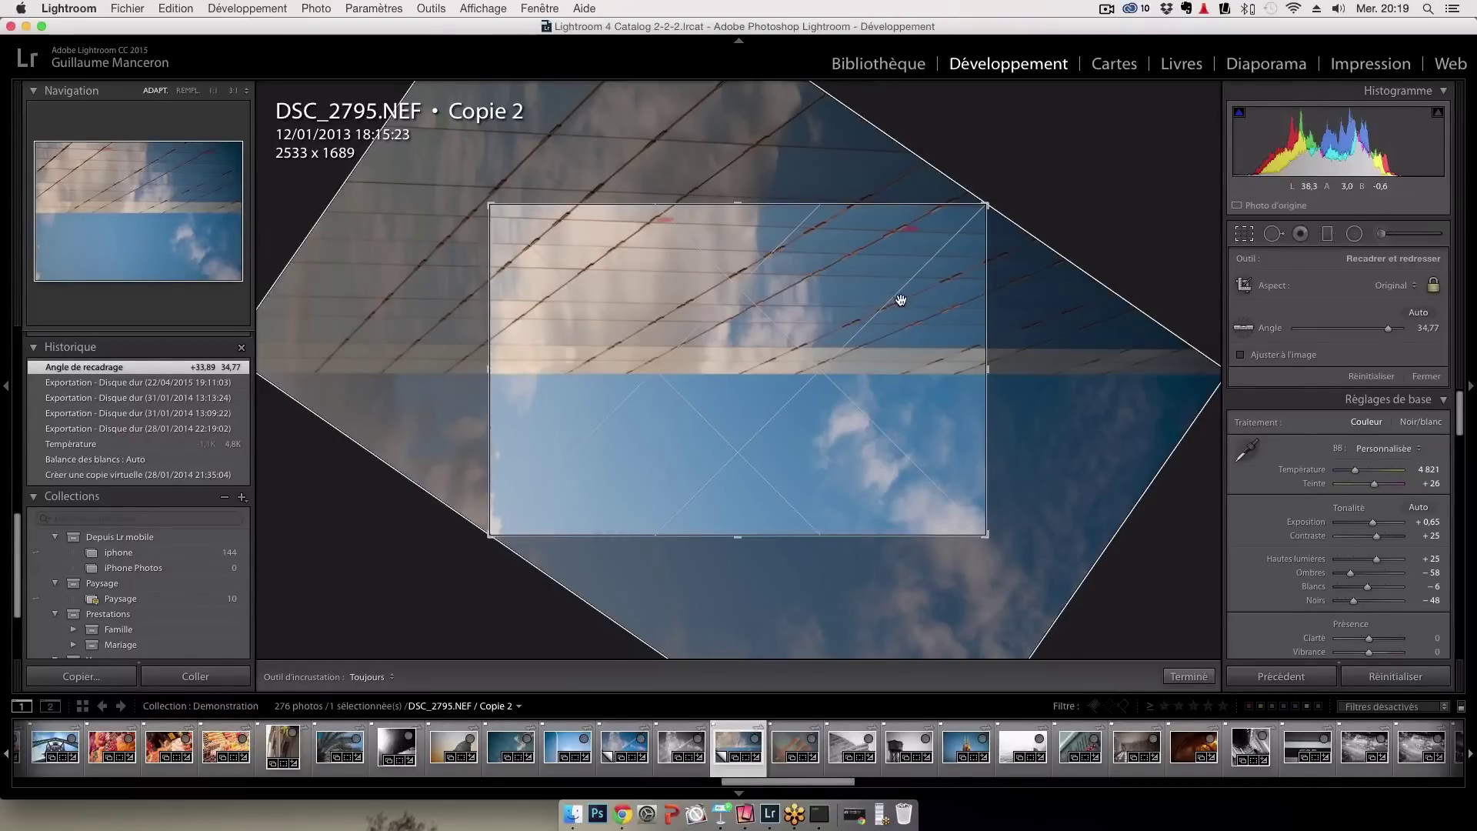
key("super+z")
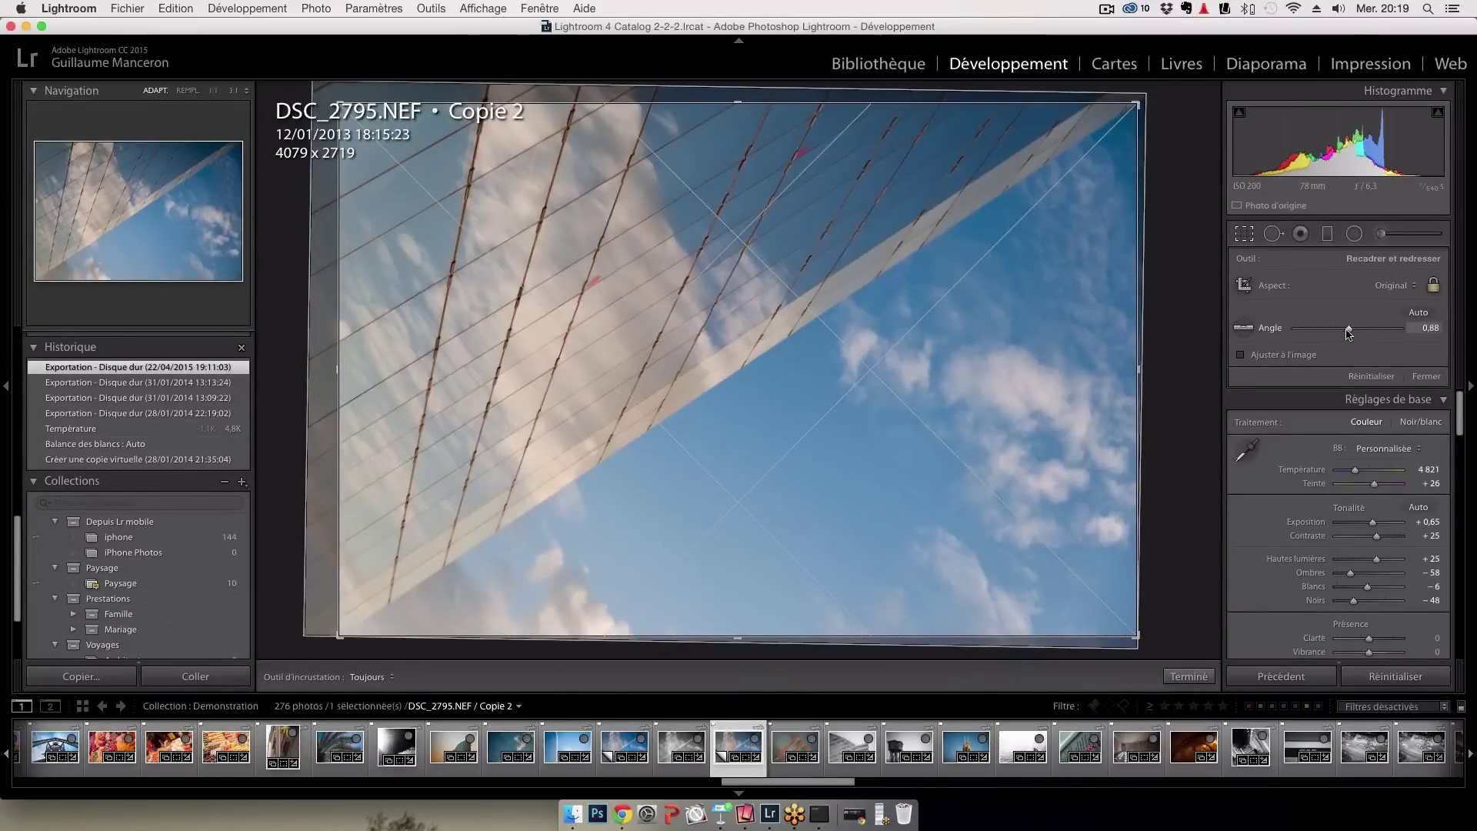
Try a manual angle change, undo it, then apply Auto straighten (34.70°, cropped 2535 × 1690)
mouse_move(1349, 331)
left_mouse_down()
mouse_move(1377, 336)
mouse_move(1331, 328)
left_mouse_up()
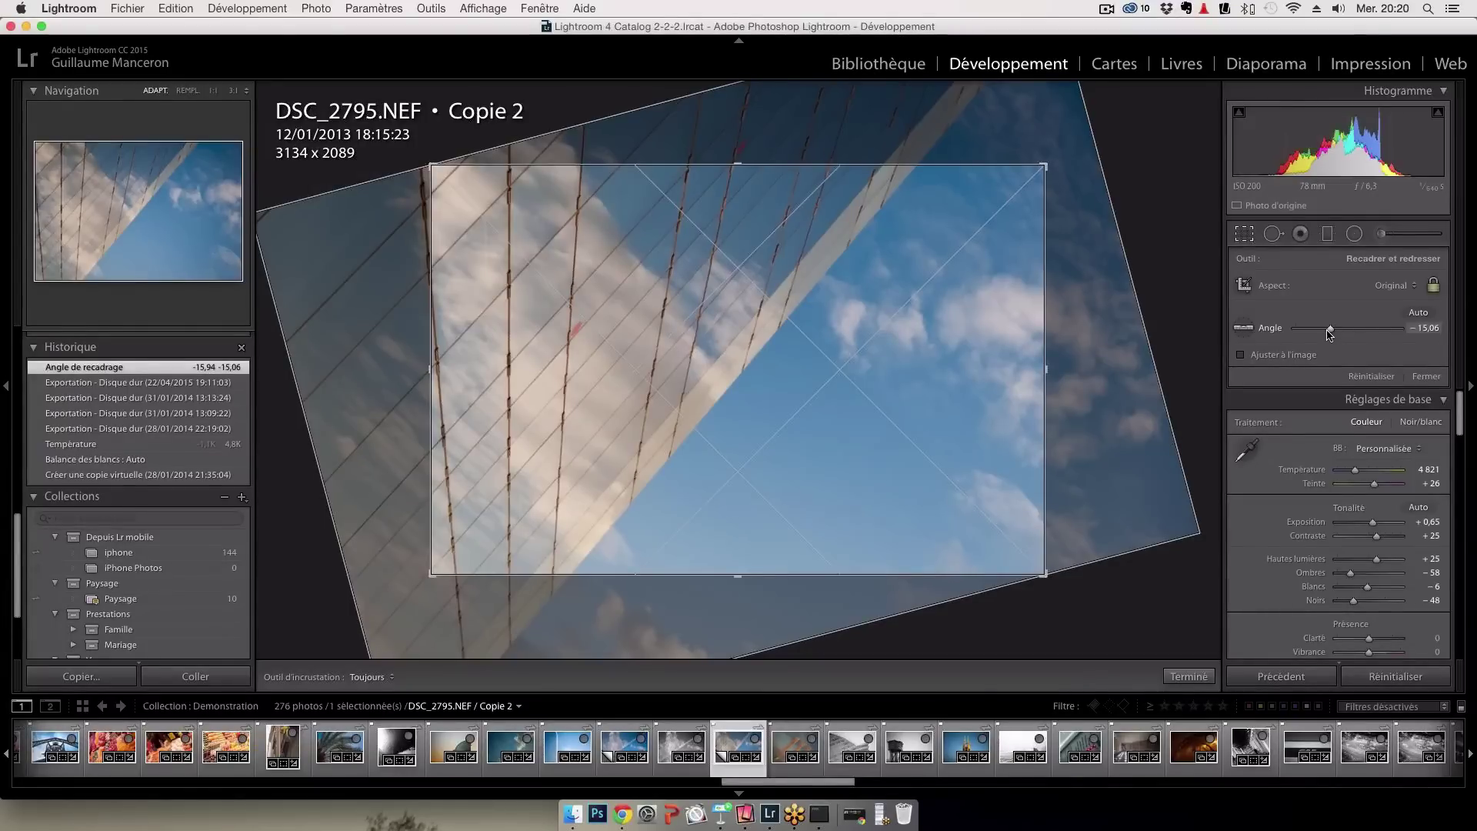
key("super+z")
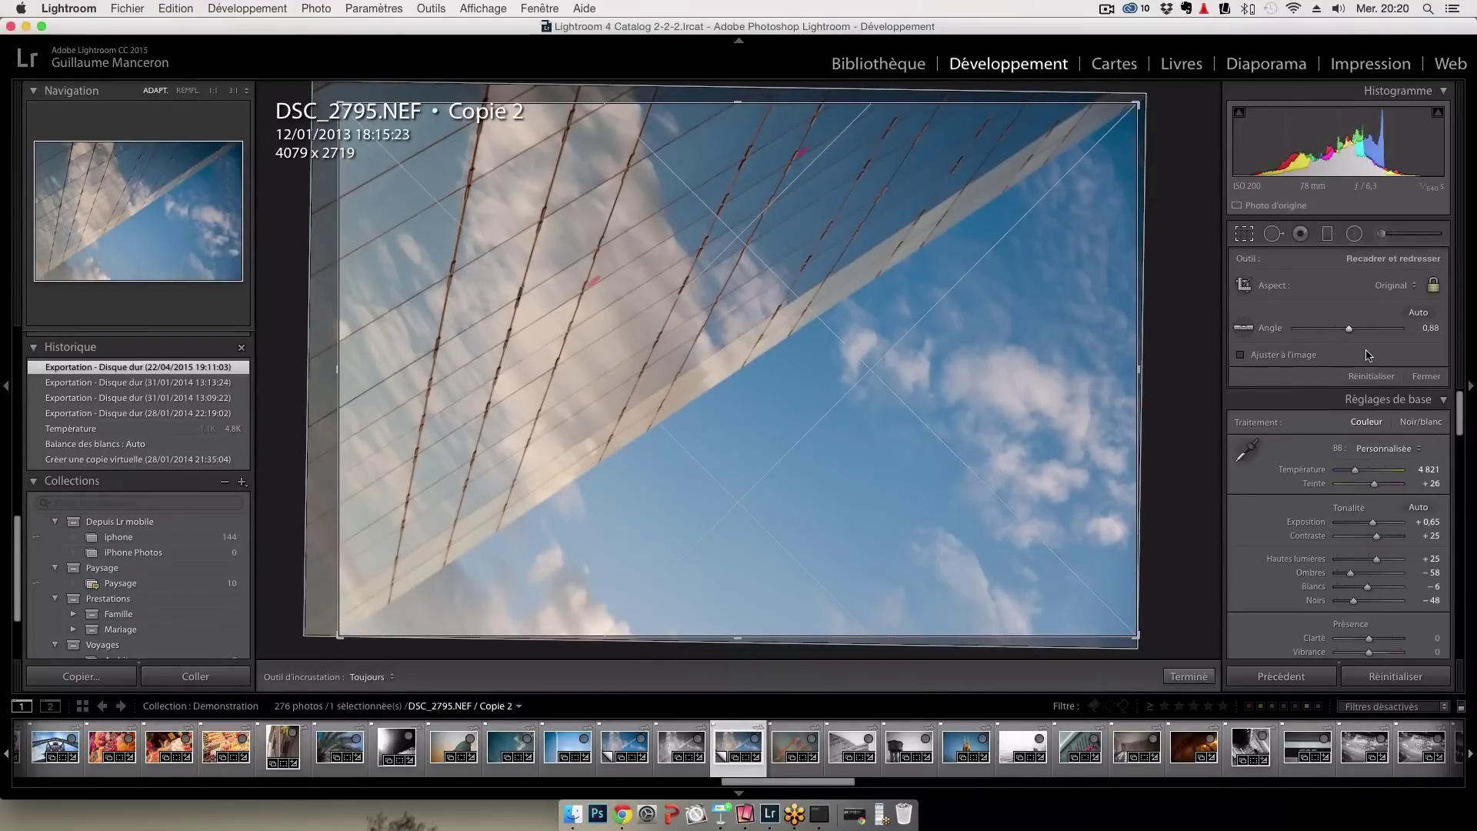
left_click(1420, 314)
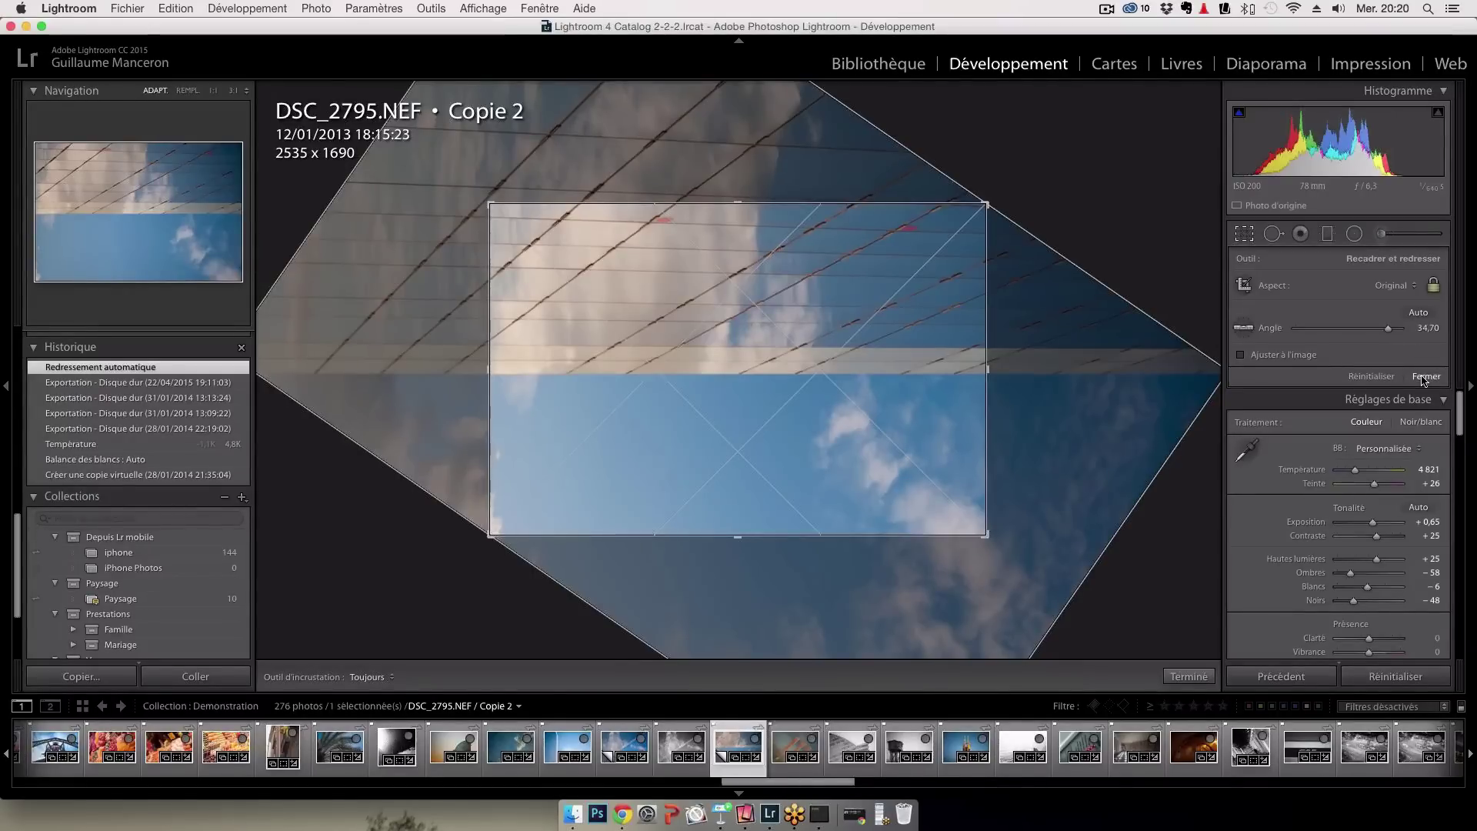
left_click(1424, 377)
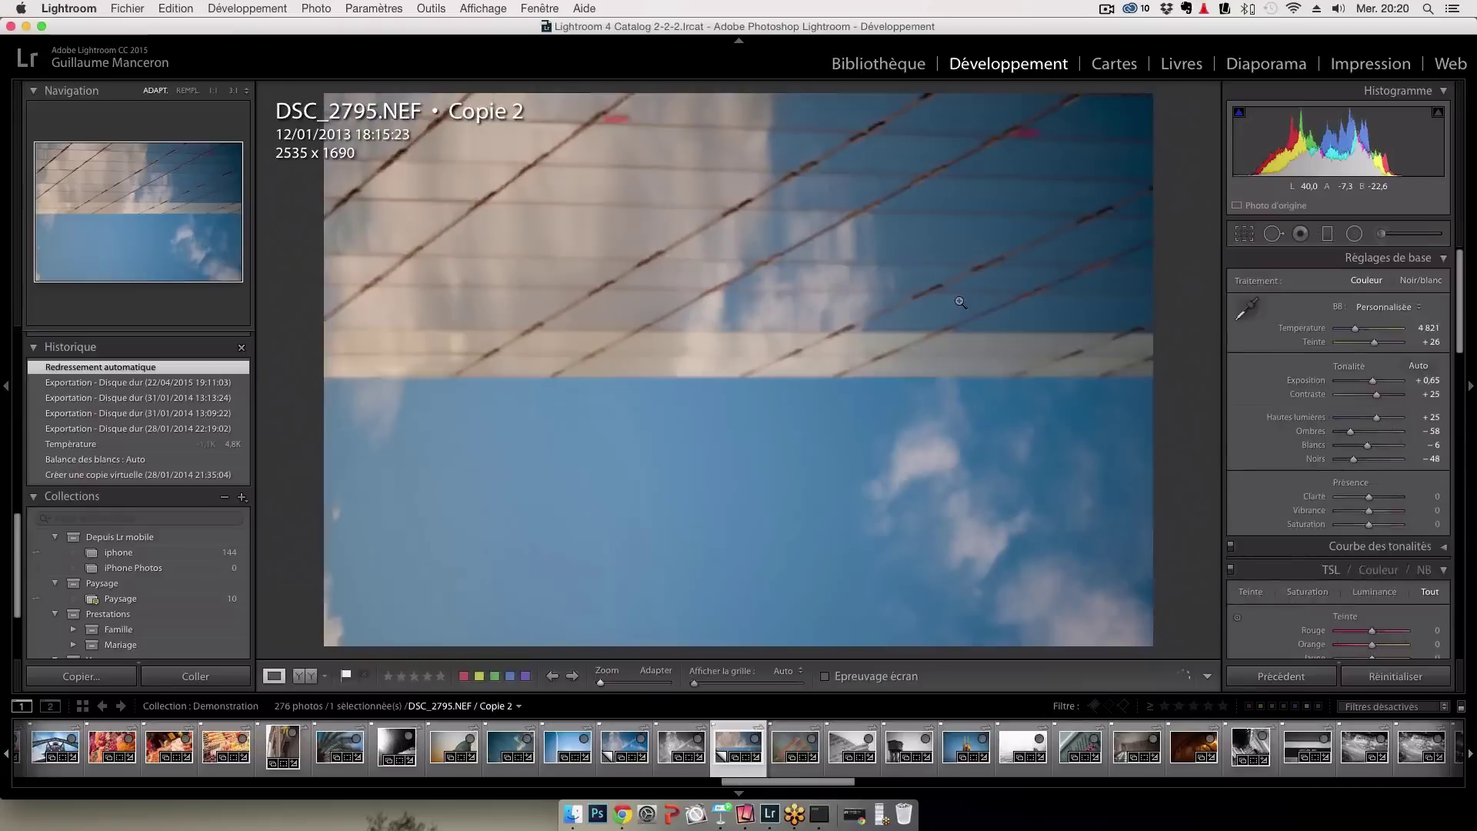
Undo the auto straighten, restoring the original 4079 × 2719 framing
key("super+z")
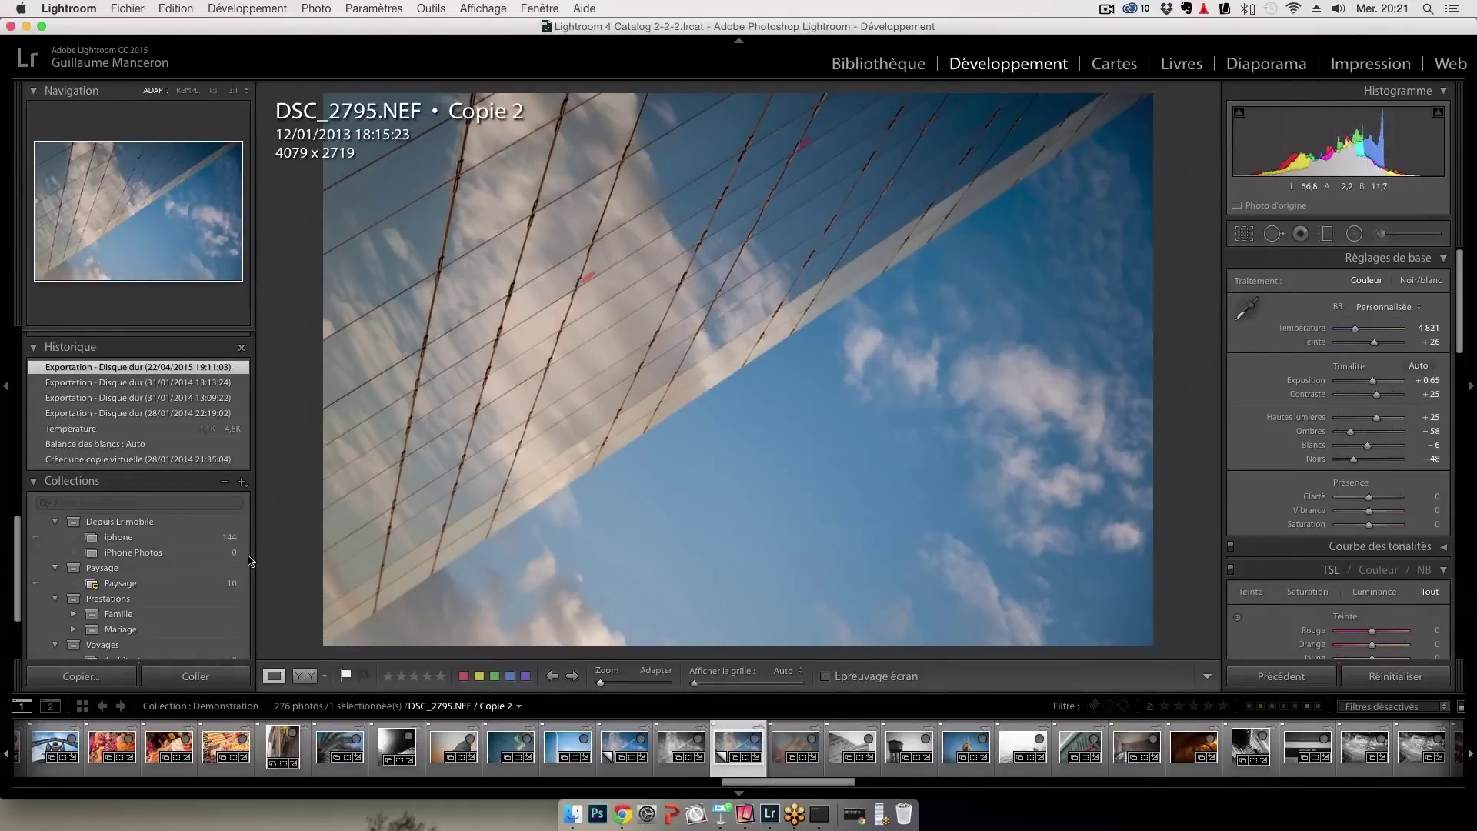
scroll(209, 590, "down", 5)
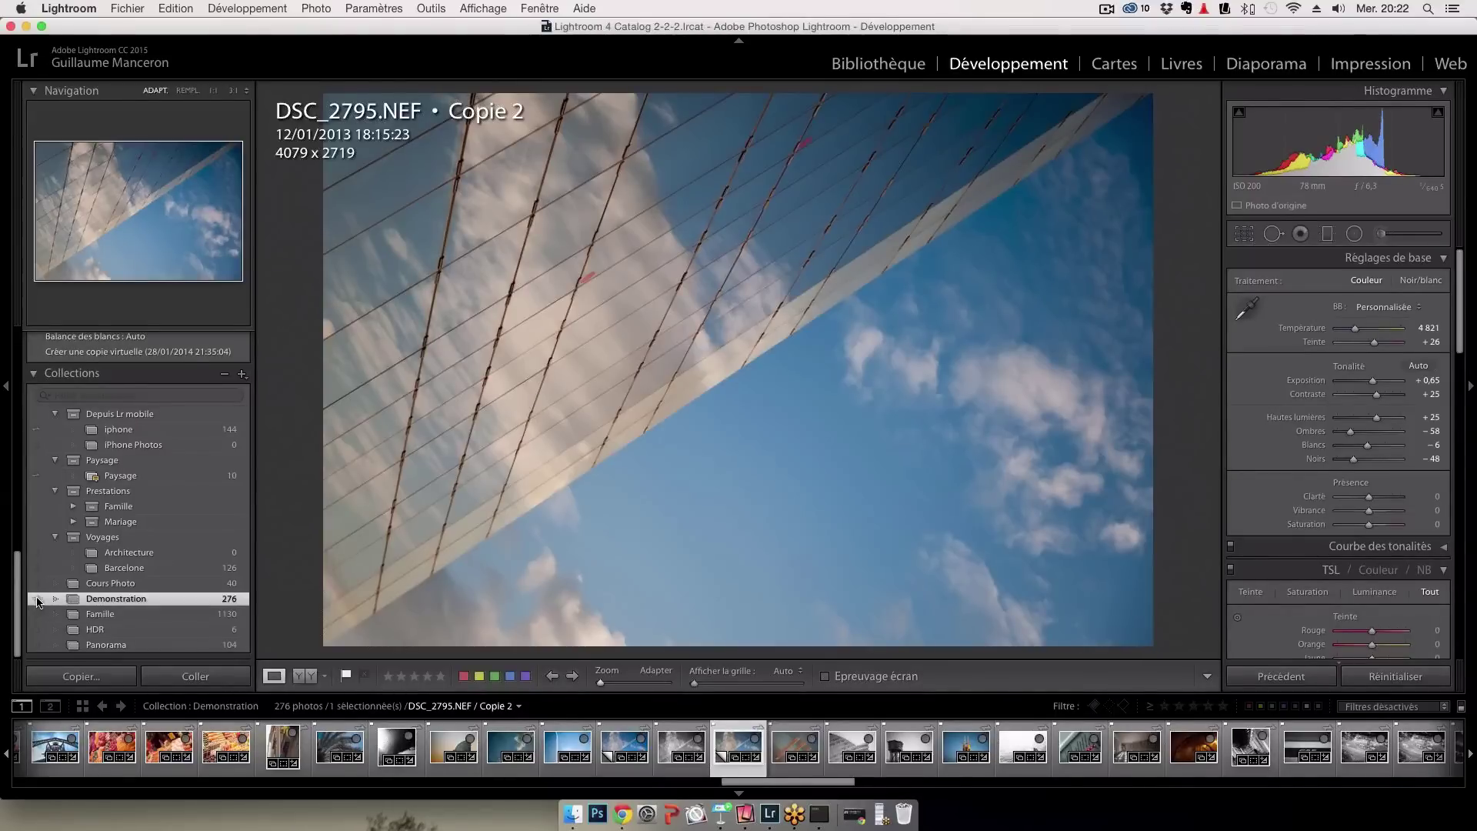
Stop syncing the Demonstration collection, then mark it to sync again
left_click(39, 602)
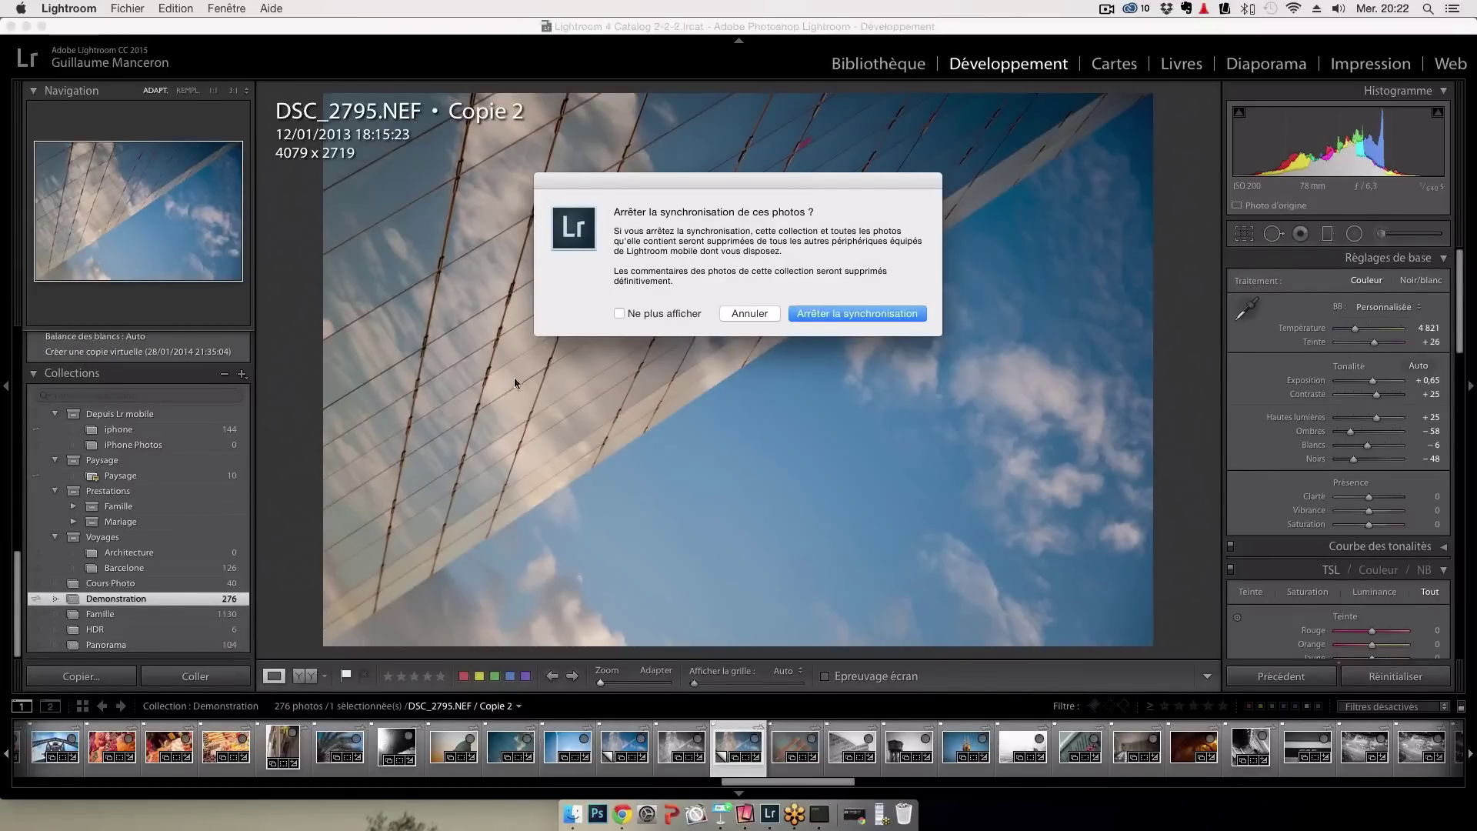
left_click(823, 314)
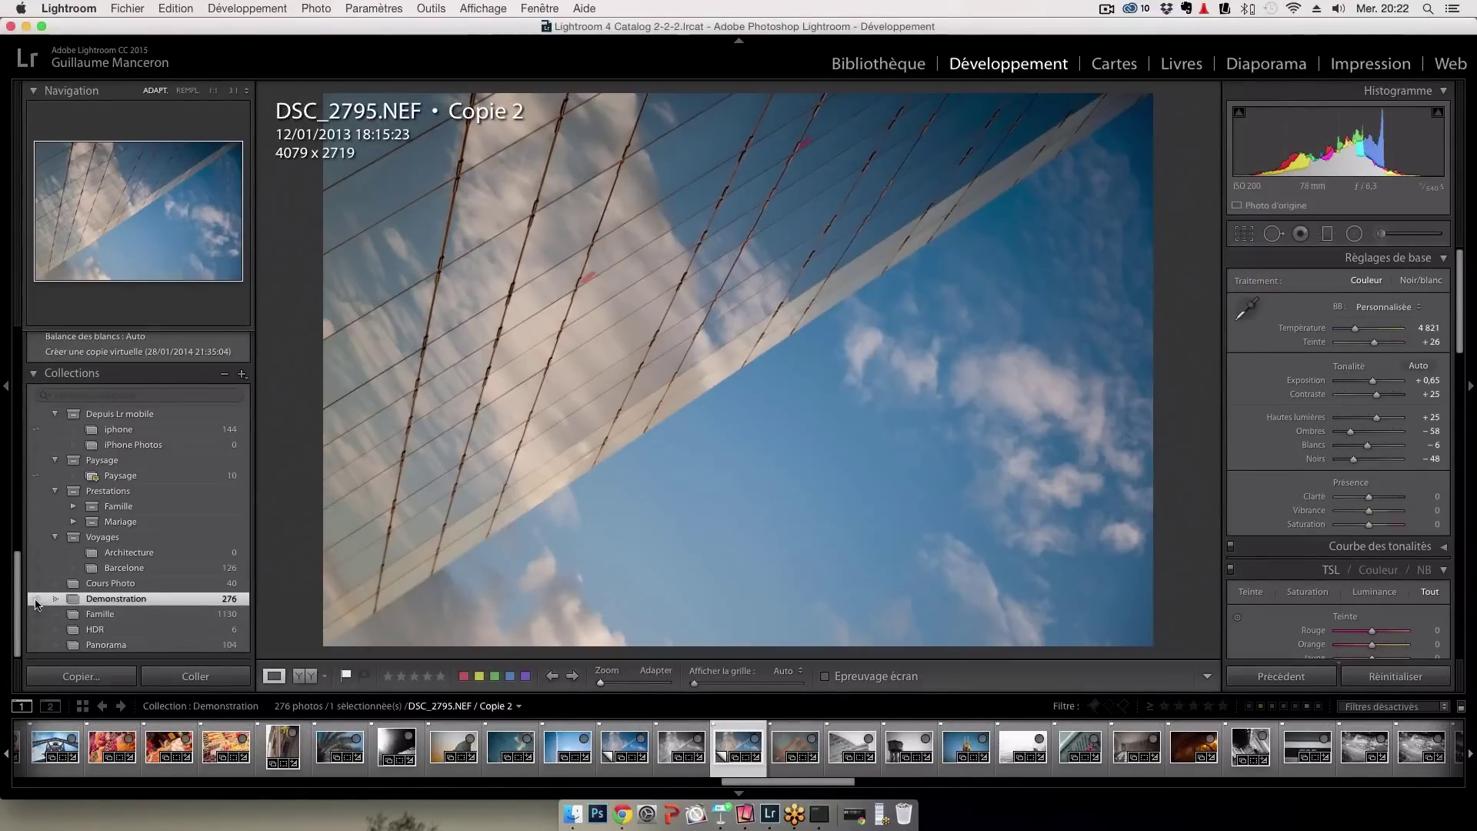
left_click(36, 603)
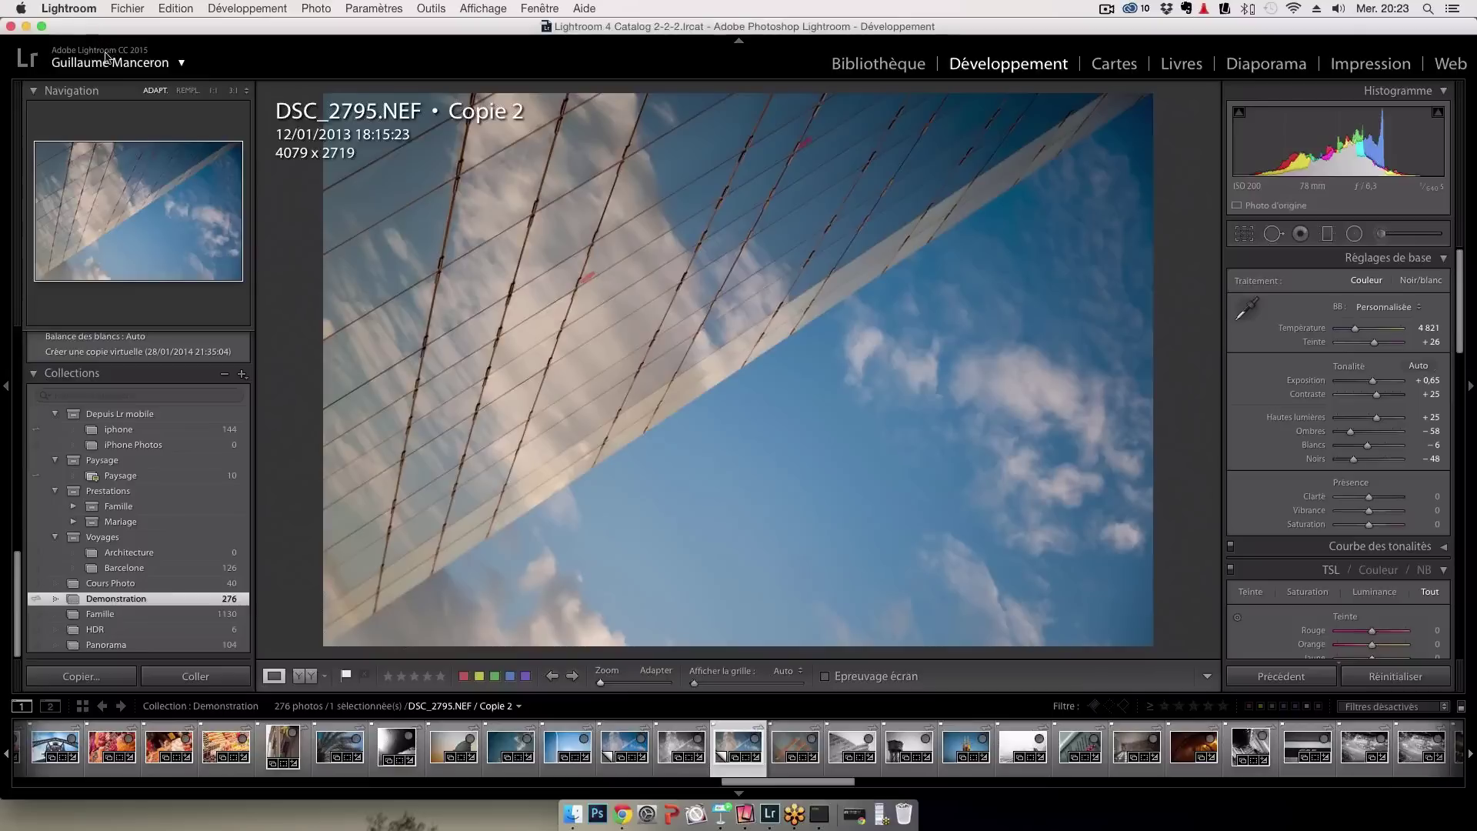
Resume Lightroom mobile syncing so 18 photos start syncing, then switch to Reflector 2
left_click(166, 66)
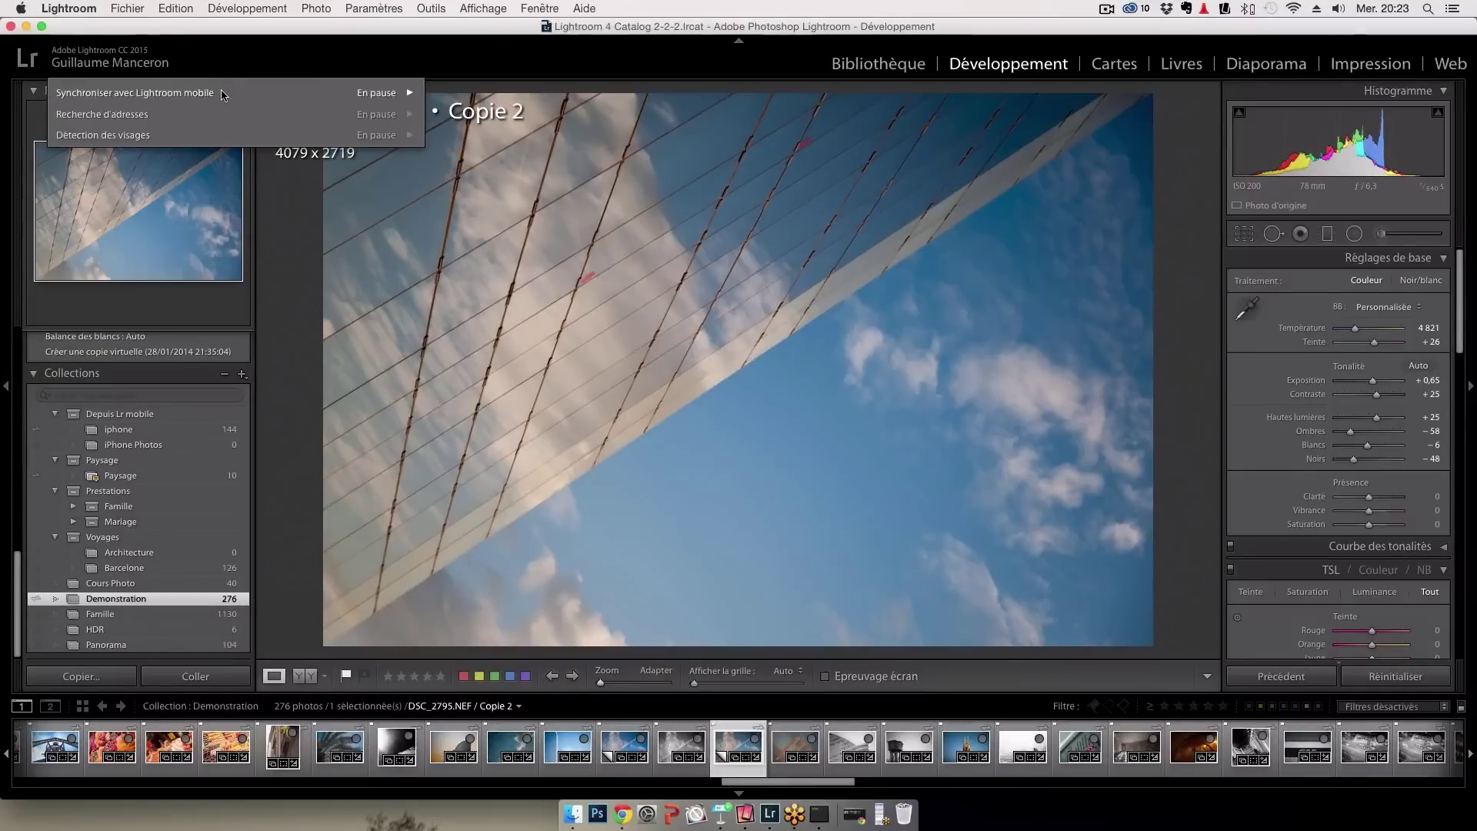
left_click(347, 94)
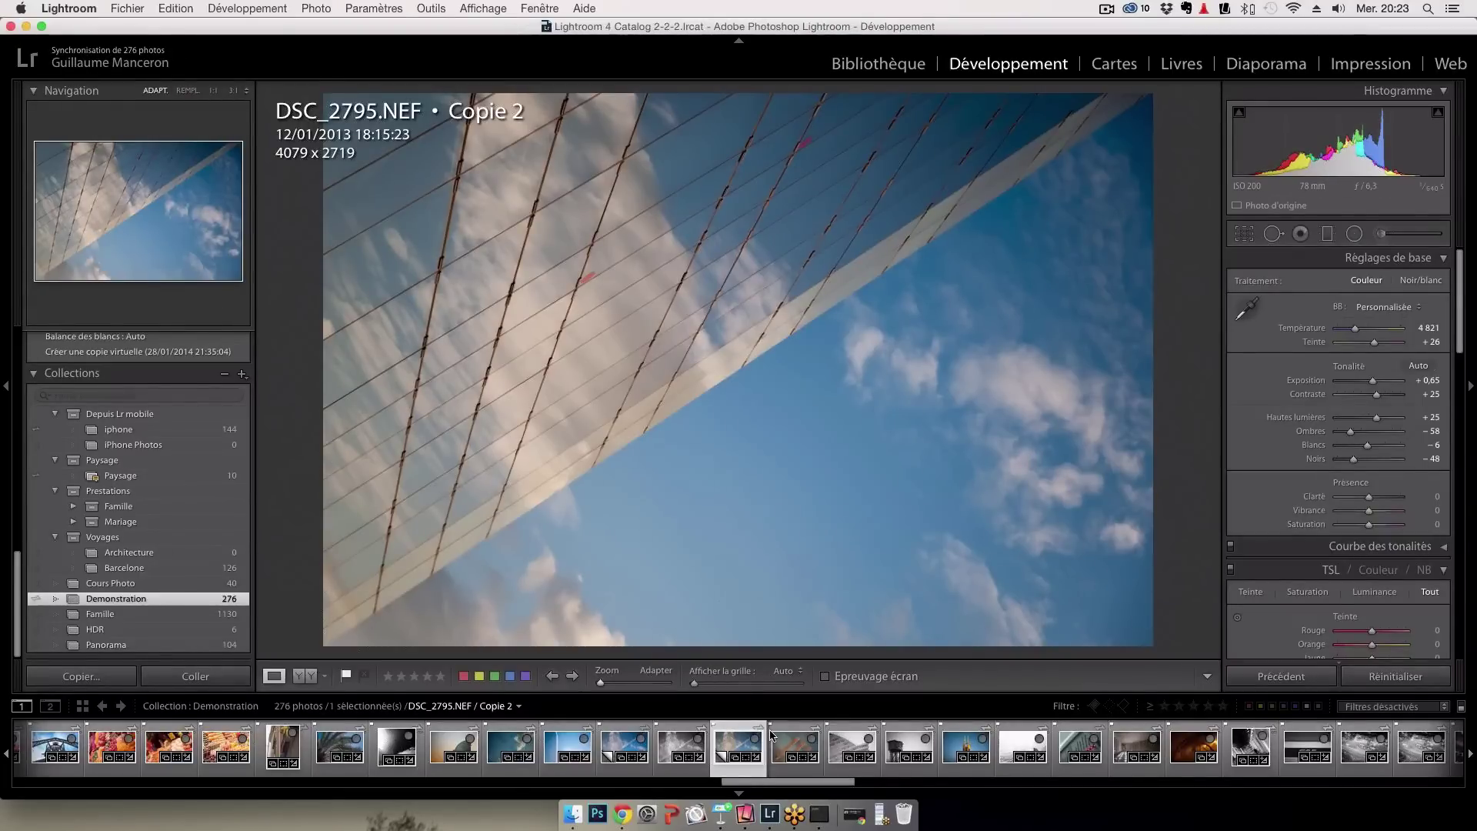
left_click(730, 800)
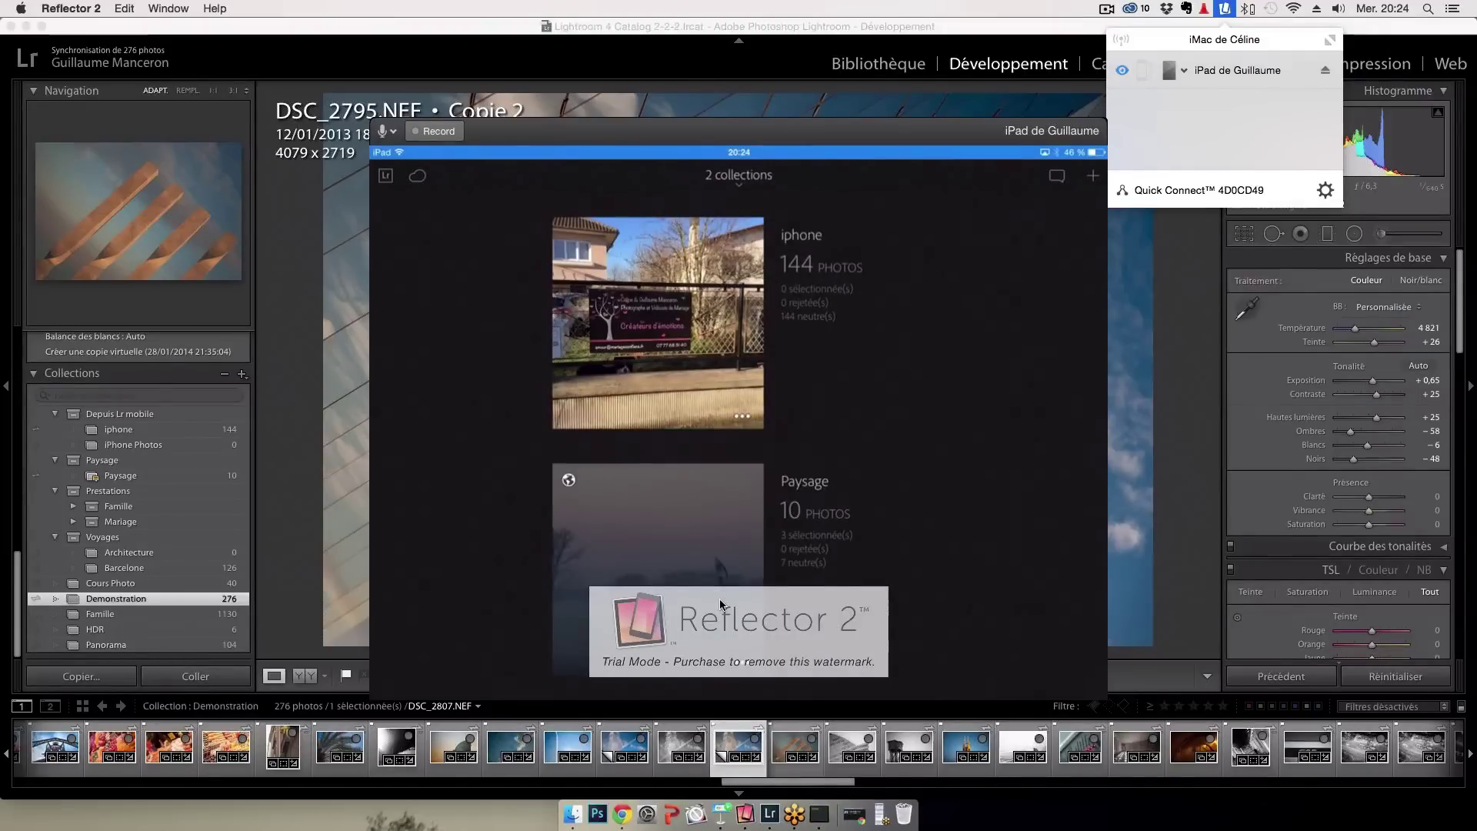
Dismiss the Reflector device list and open the Paysage collection's 10 photos in desktop Lightroom
left_click(547, 477)
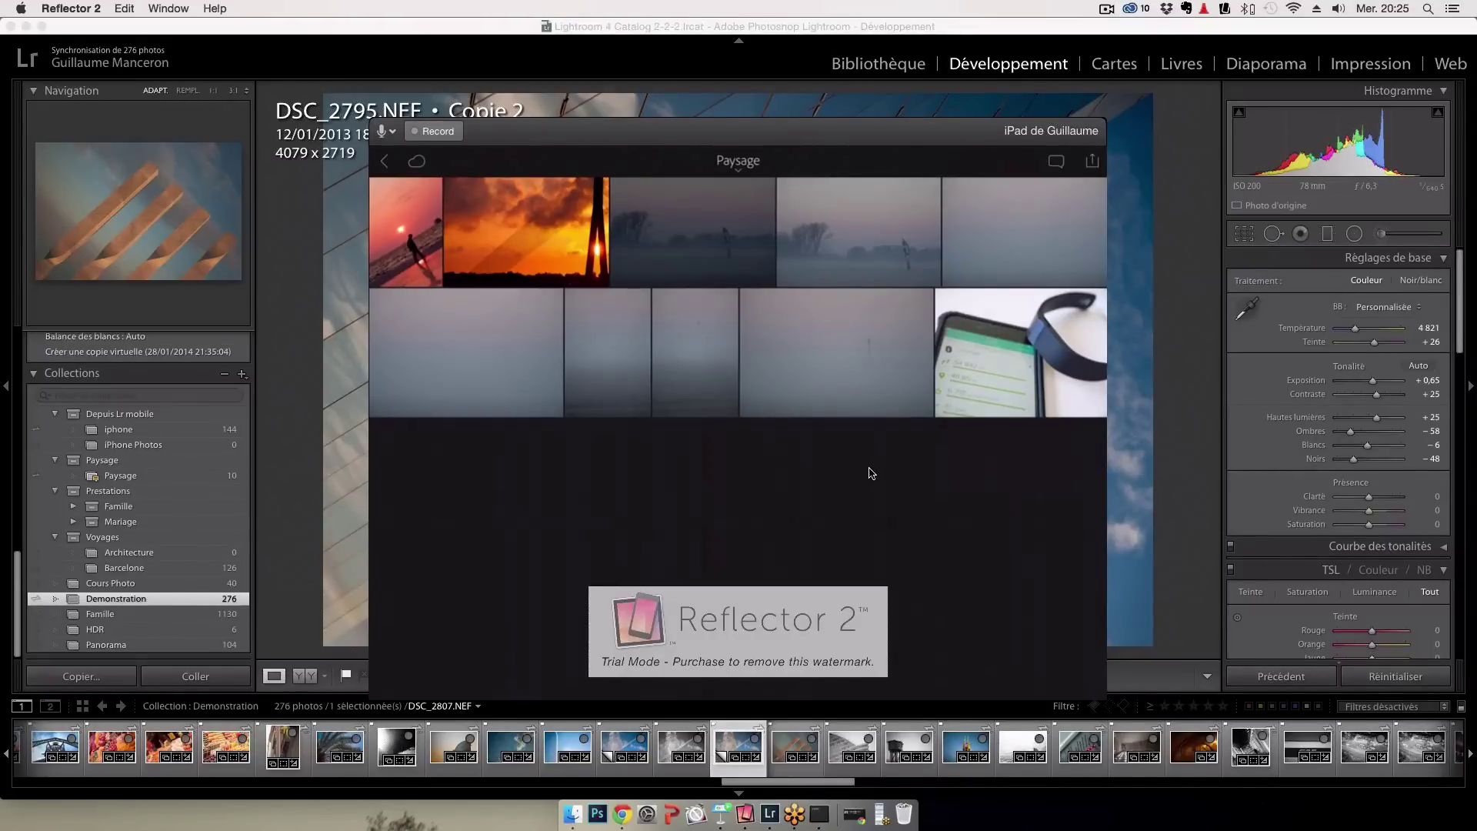
left_click(123, 478)
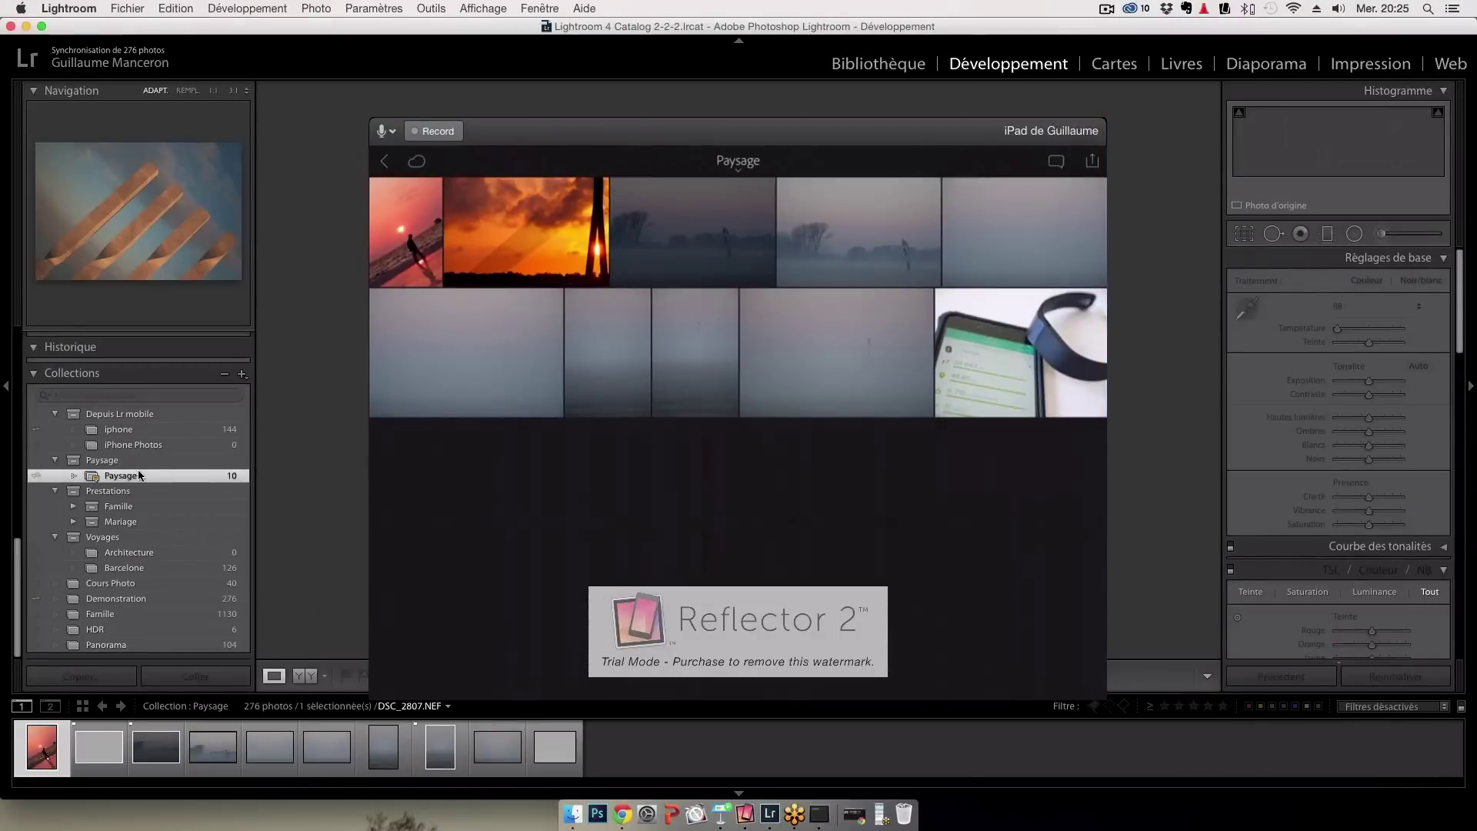
Reposition the Reflector iPad mirror window and minimize Lightroom to the Dock
left_click(764, 127)
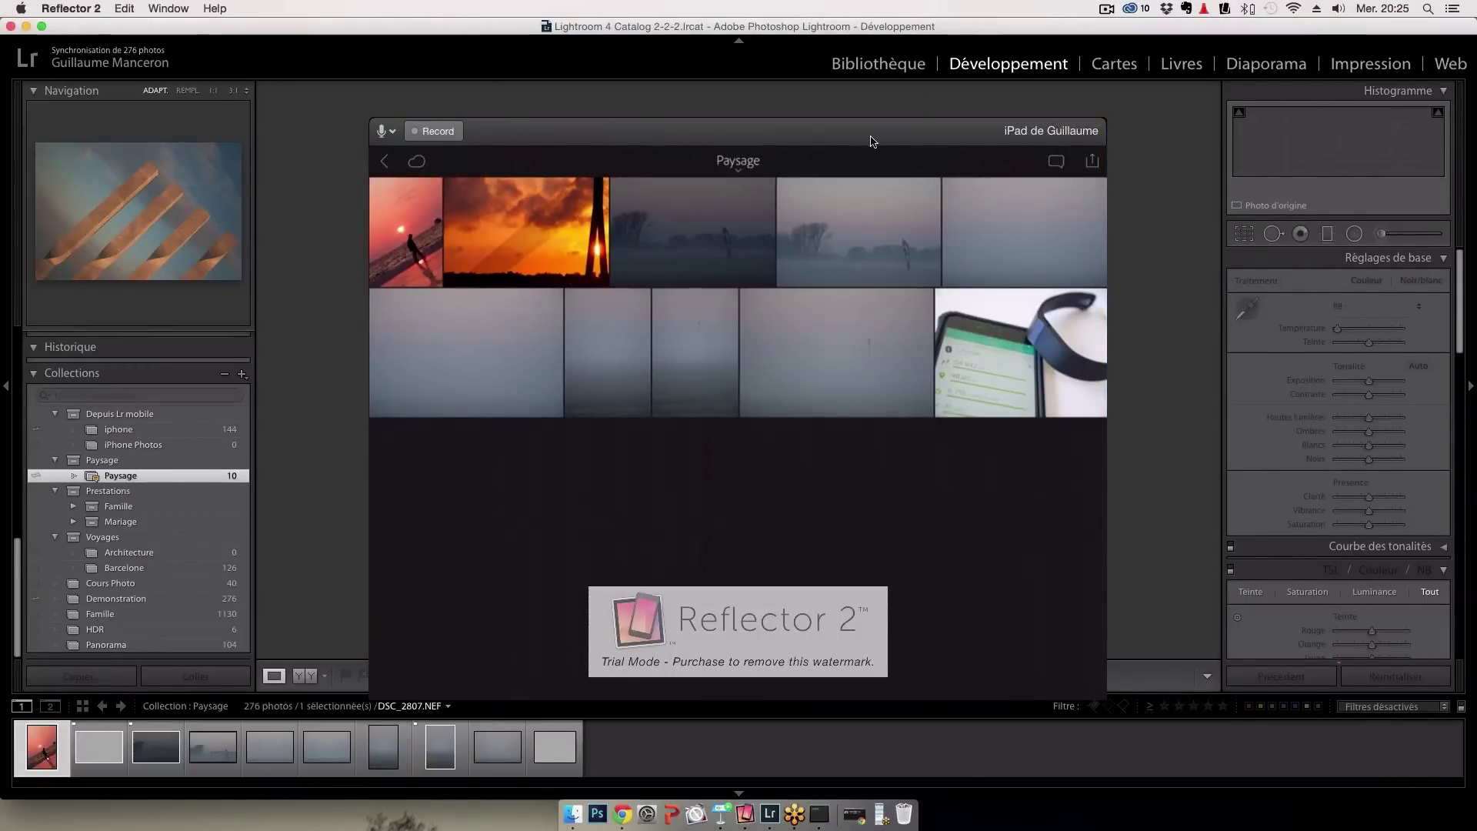
left_click_drag(899, 133, 1450, 223)
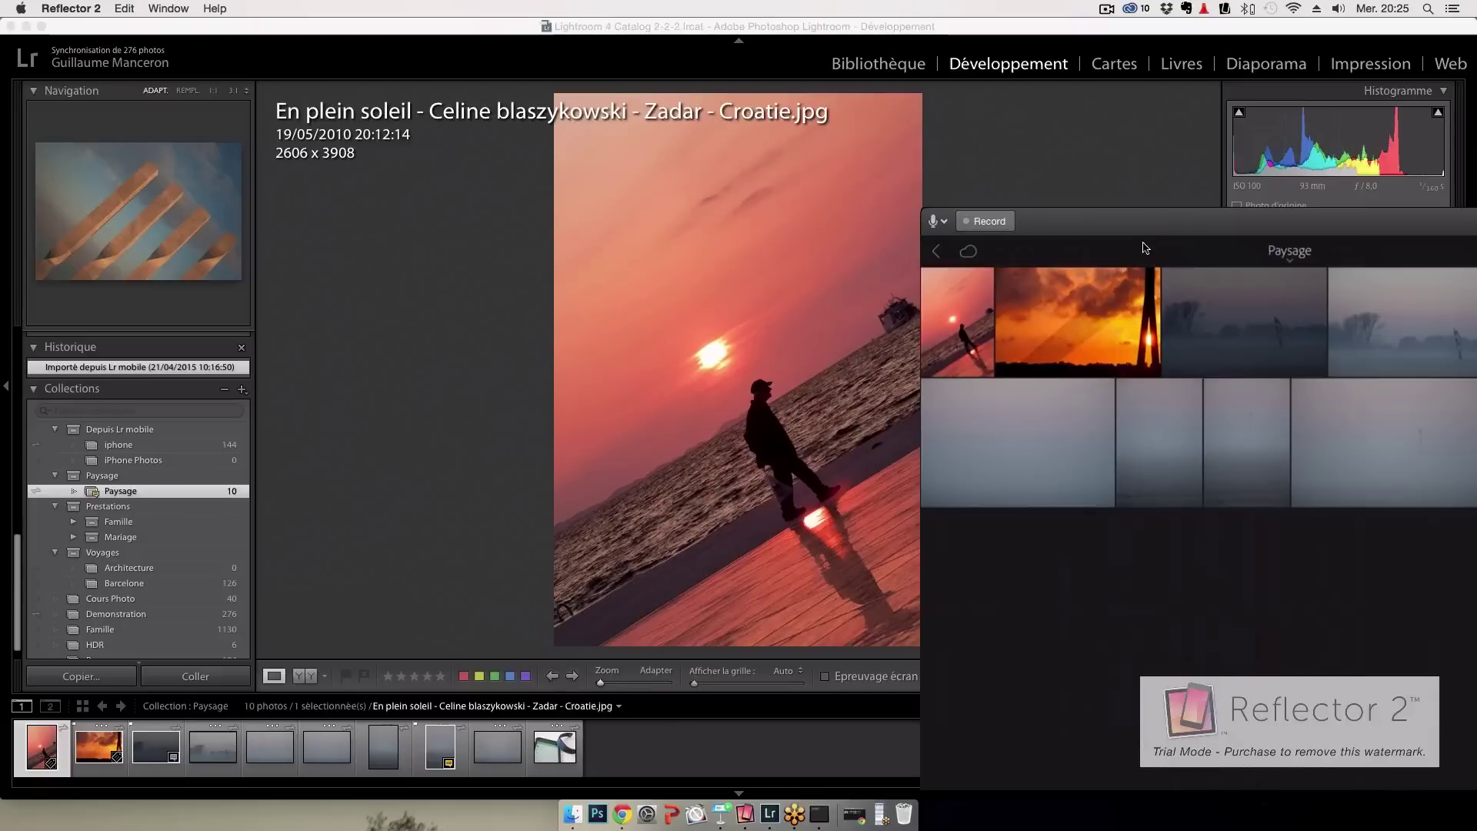
double_click(1185, 225)
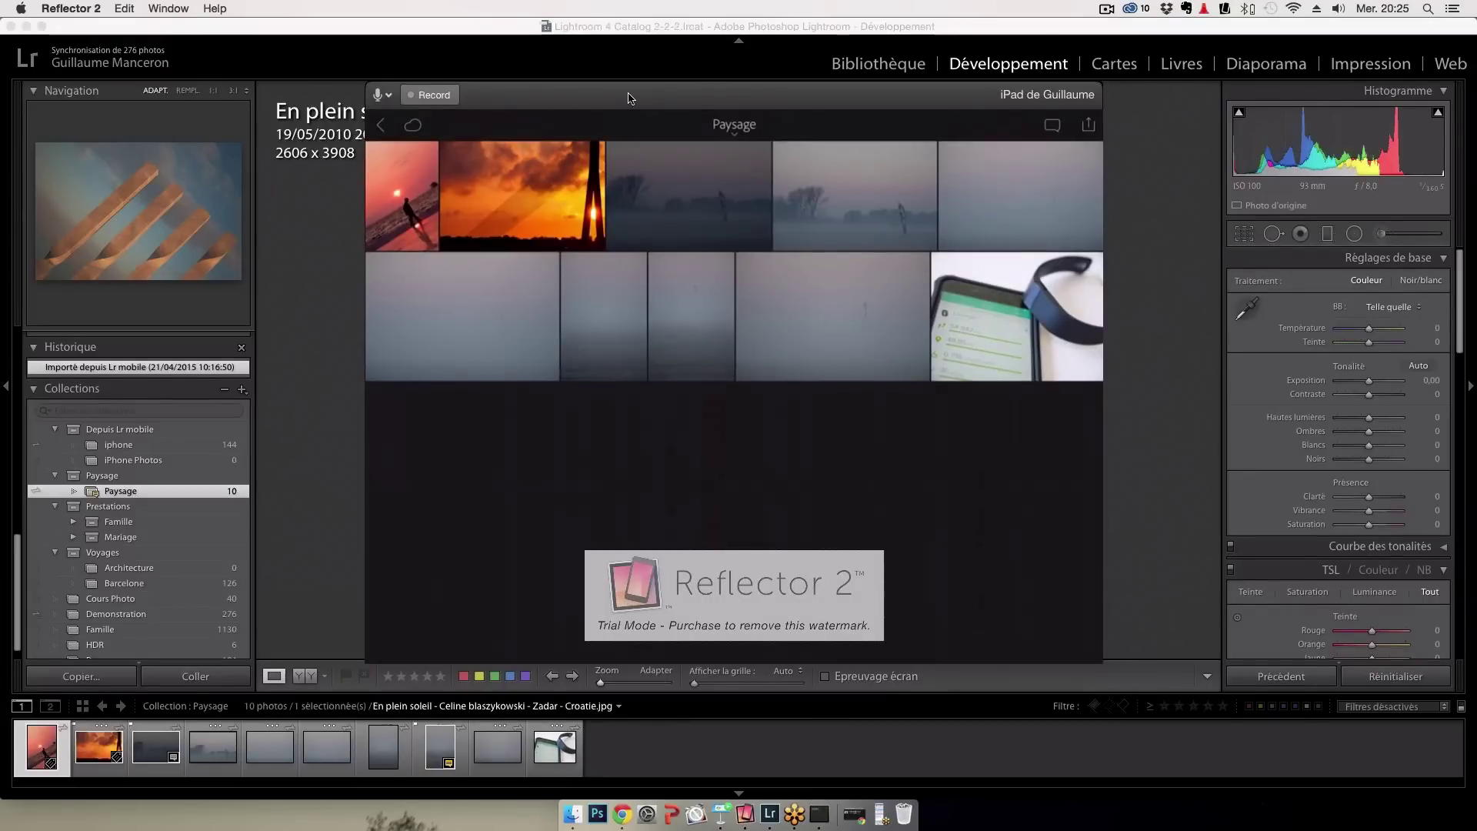
key("super+m")
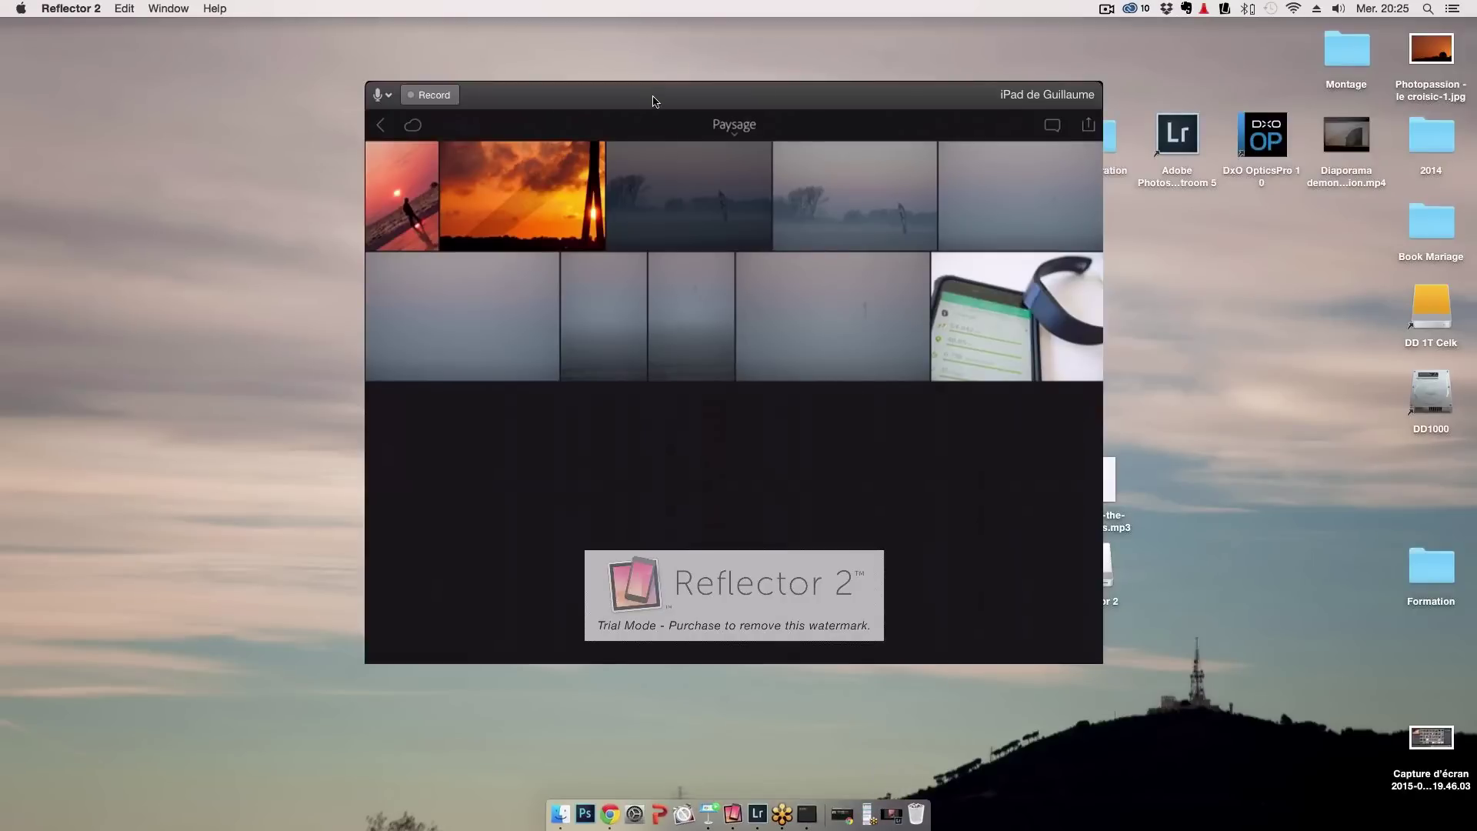
Move the Reflector iPad mirror window up and to the right
left_click_drag(654, 101, 992, 51)
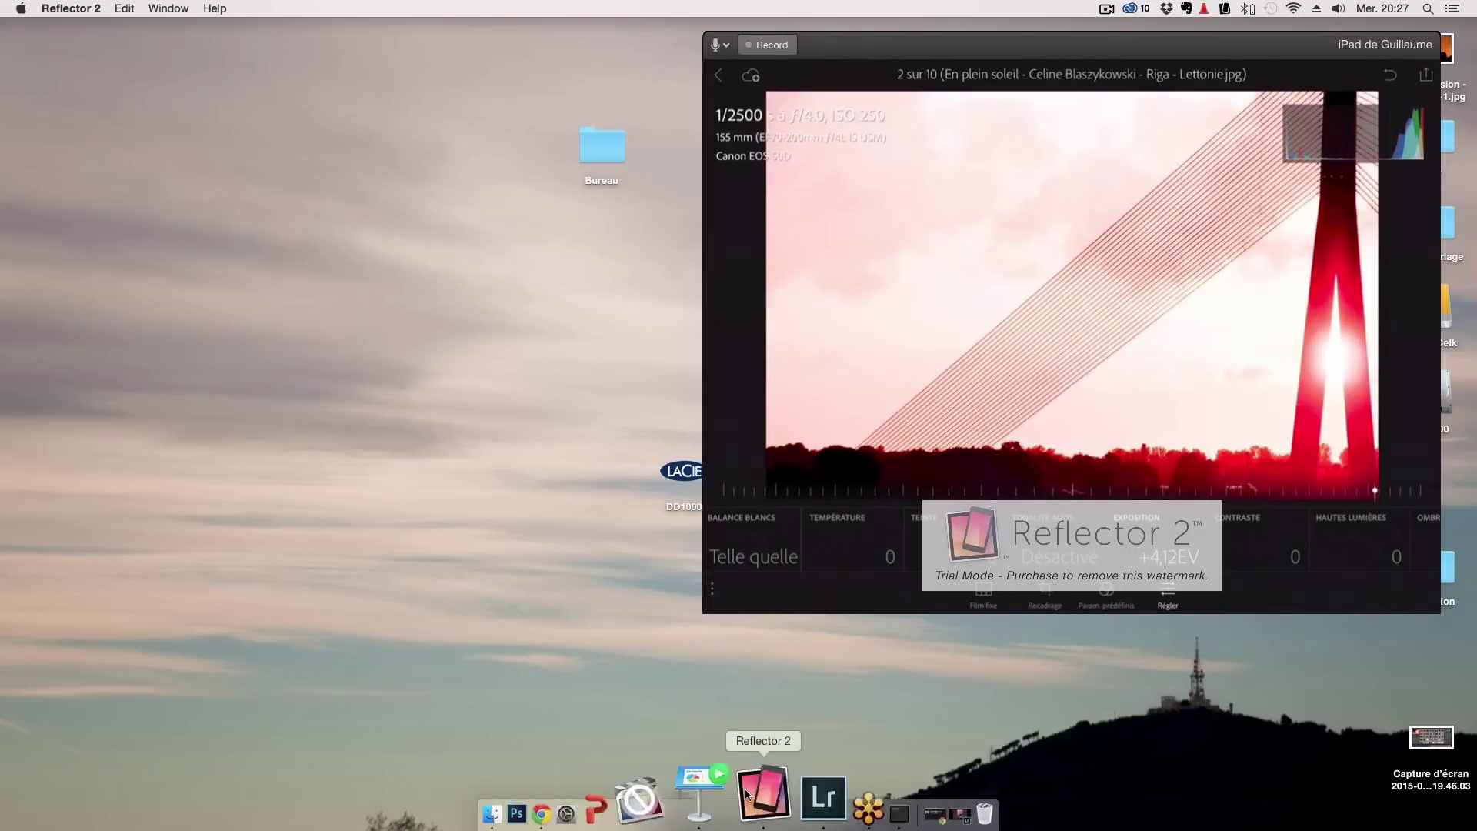
On the iPad, set the Riga photo to temperature -5, exposure -0.18 EV, contrast -100
mouse_move(885, 789)
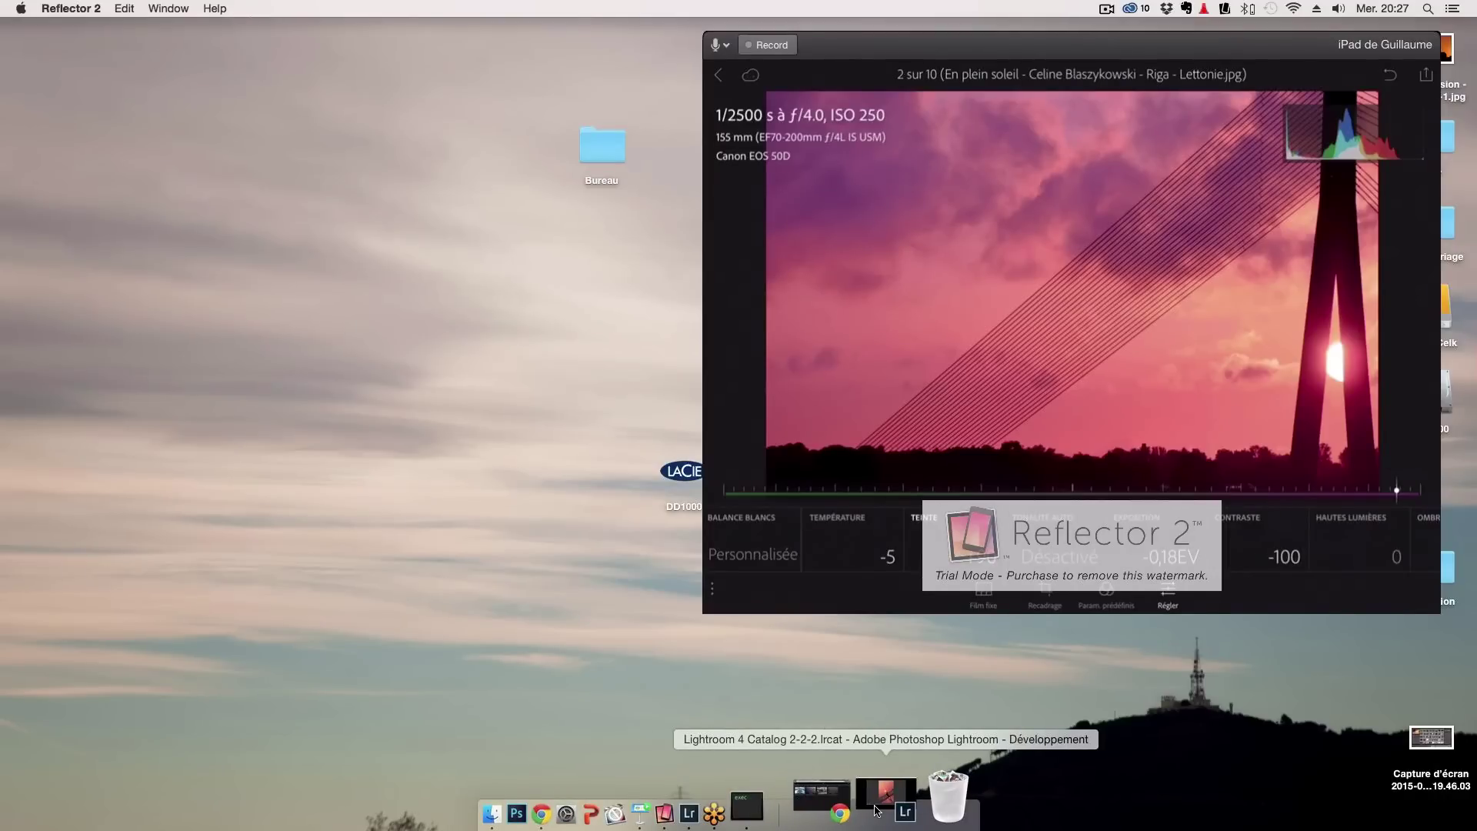
Bring Lightroom back, stop syncing the Démonstration collection, and recheck the sync status
left_click(877, 811)
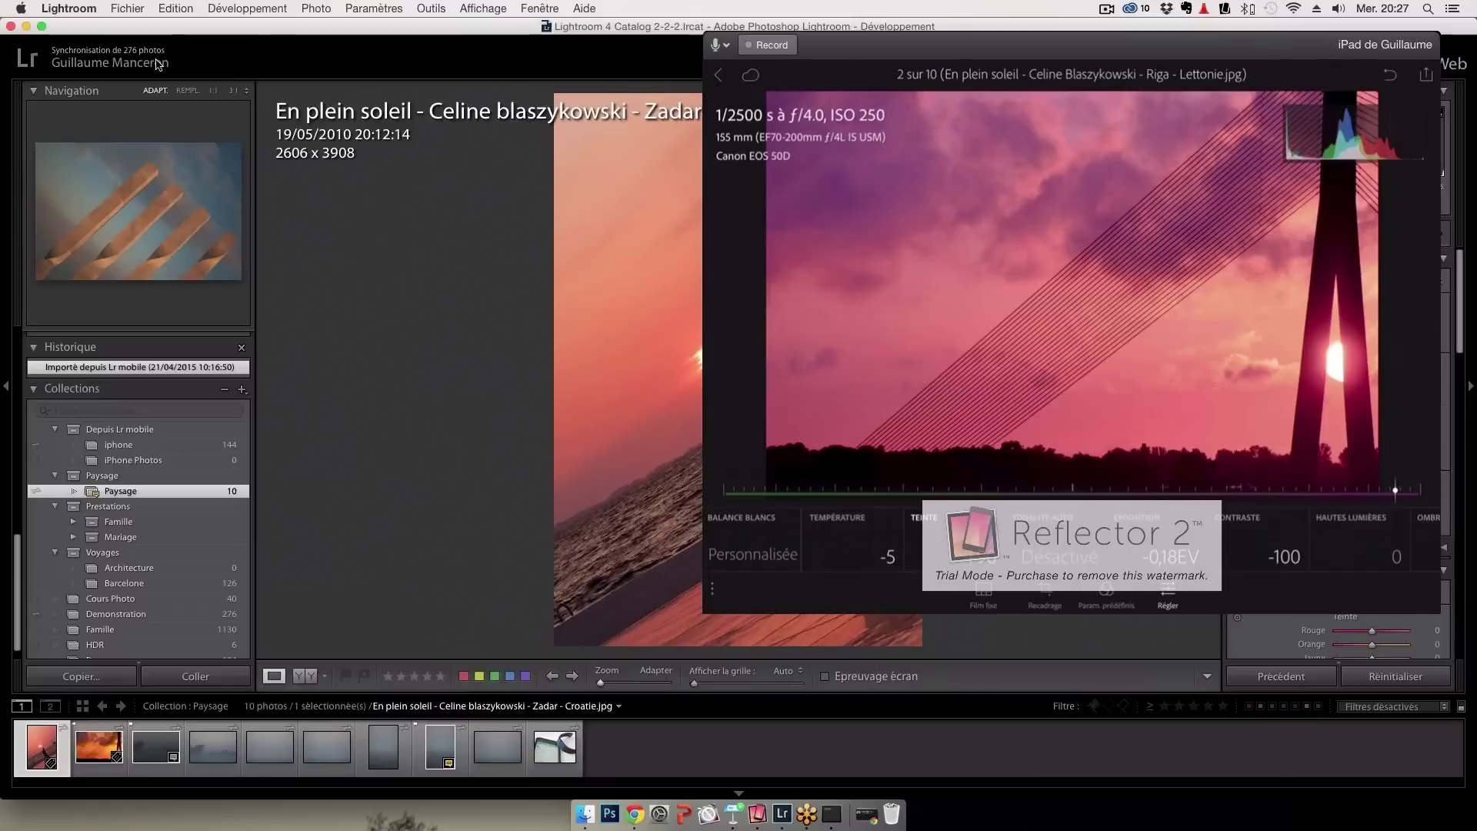
left_click(173, 66)
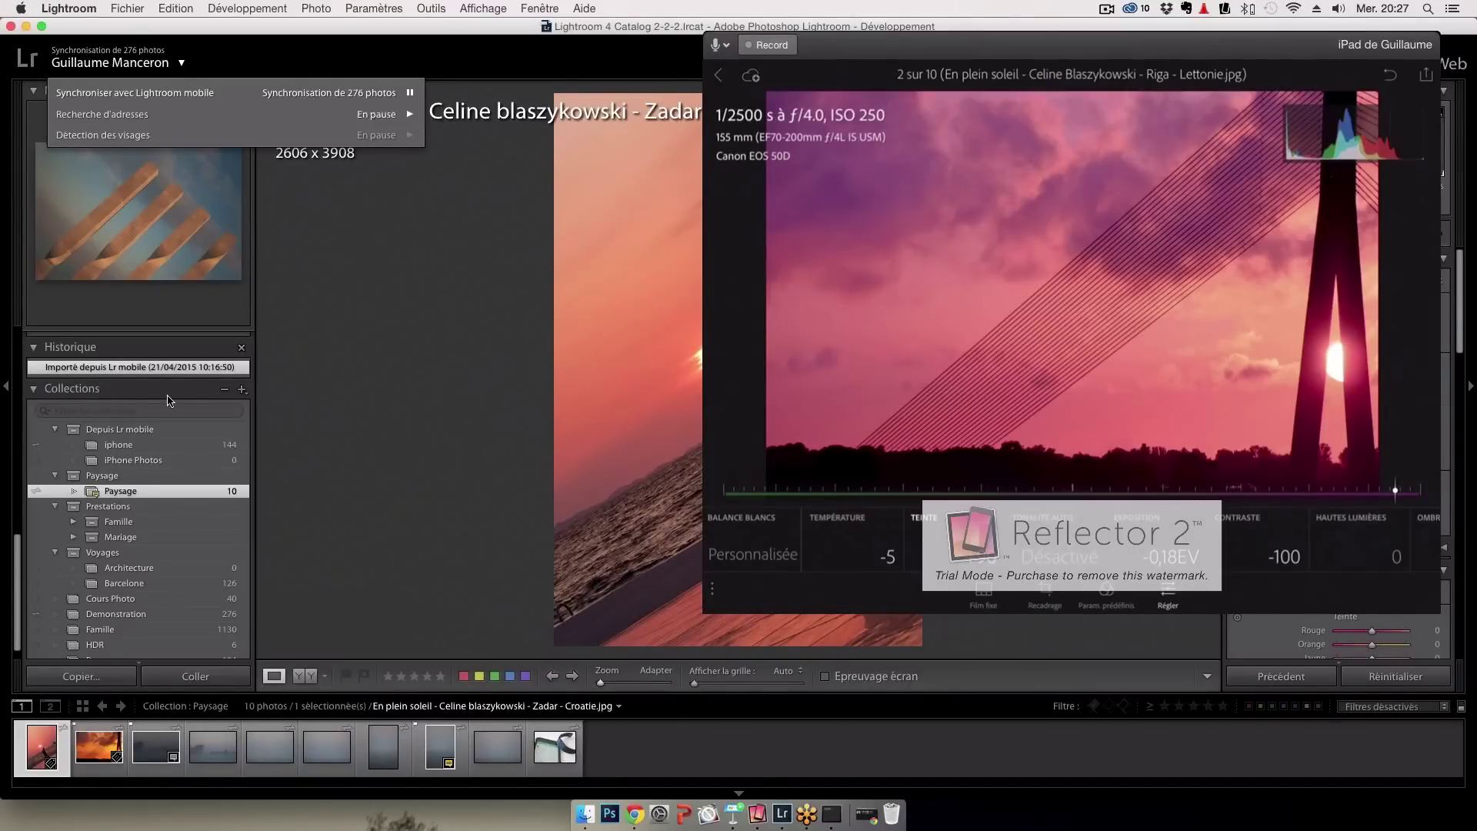
scroll(51, 569, "down", 1)
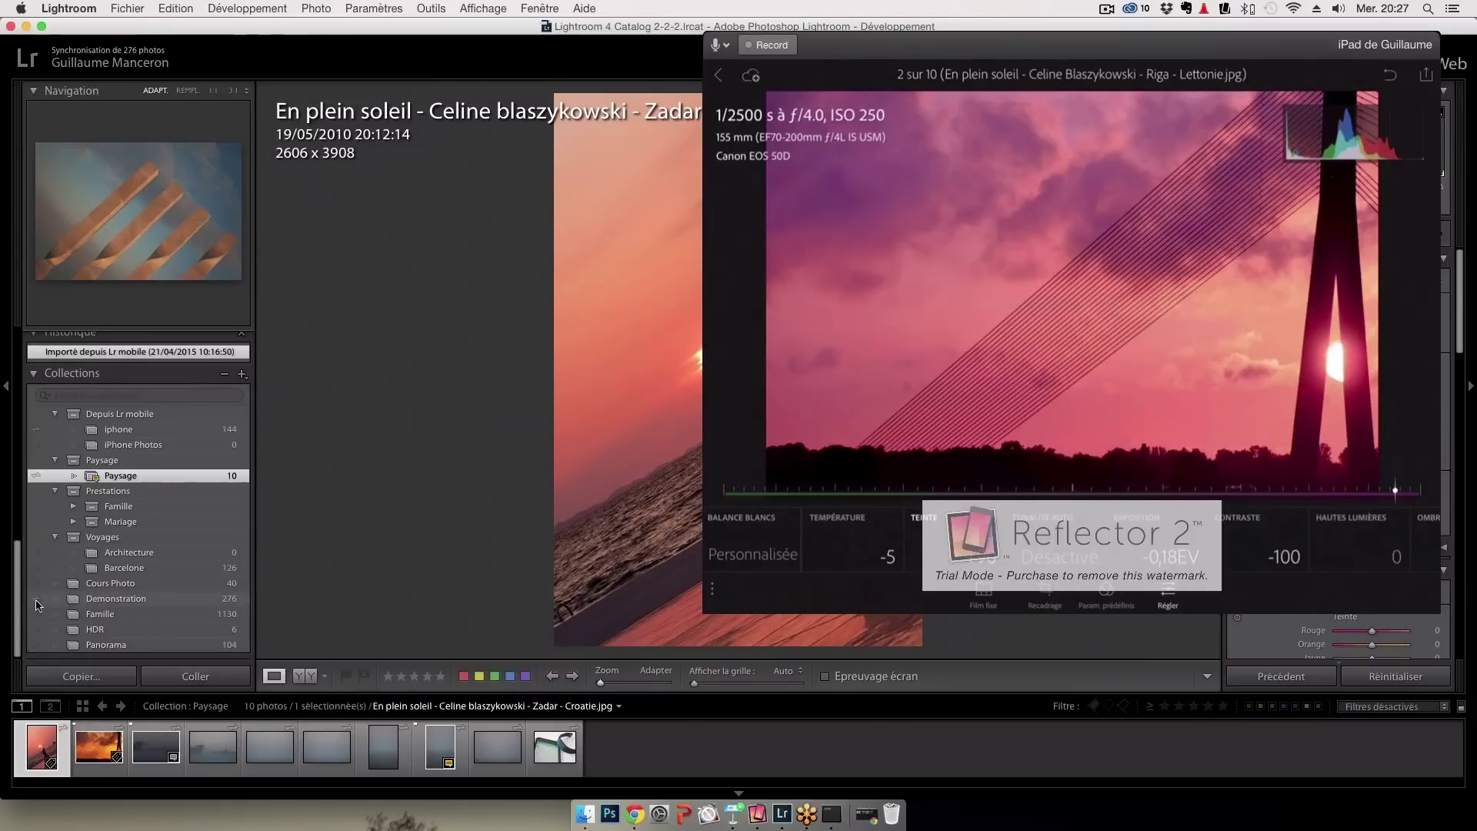
left_click(36, 599)
left_click(857, 314)
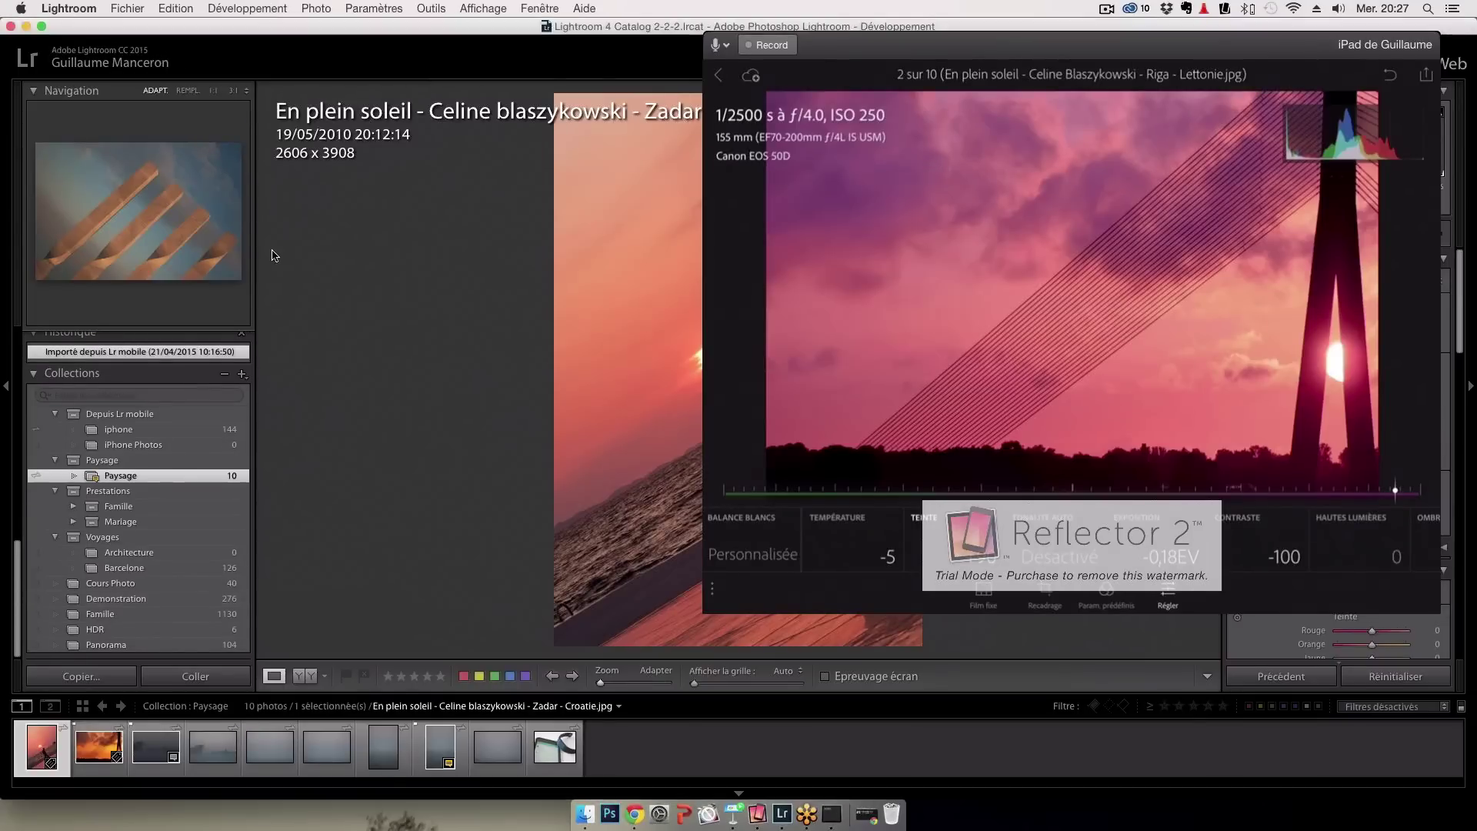
left_click(134, 58)
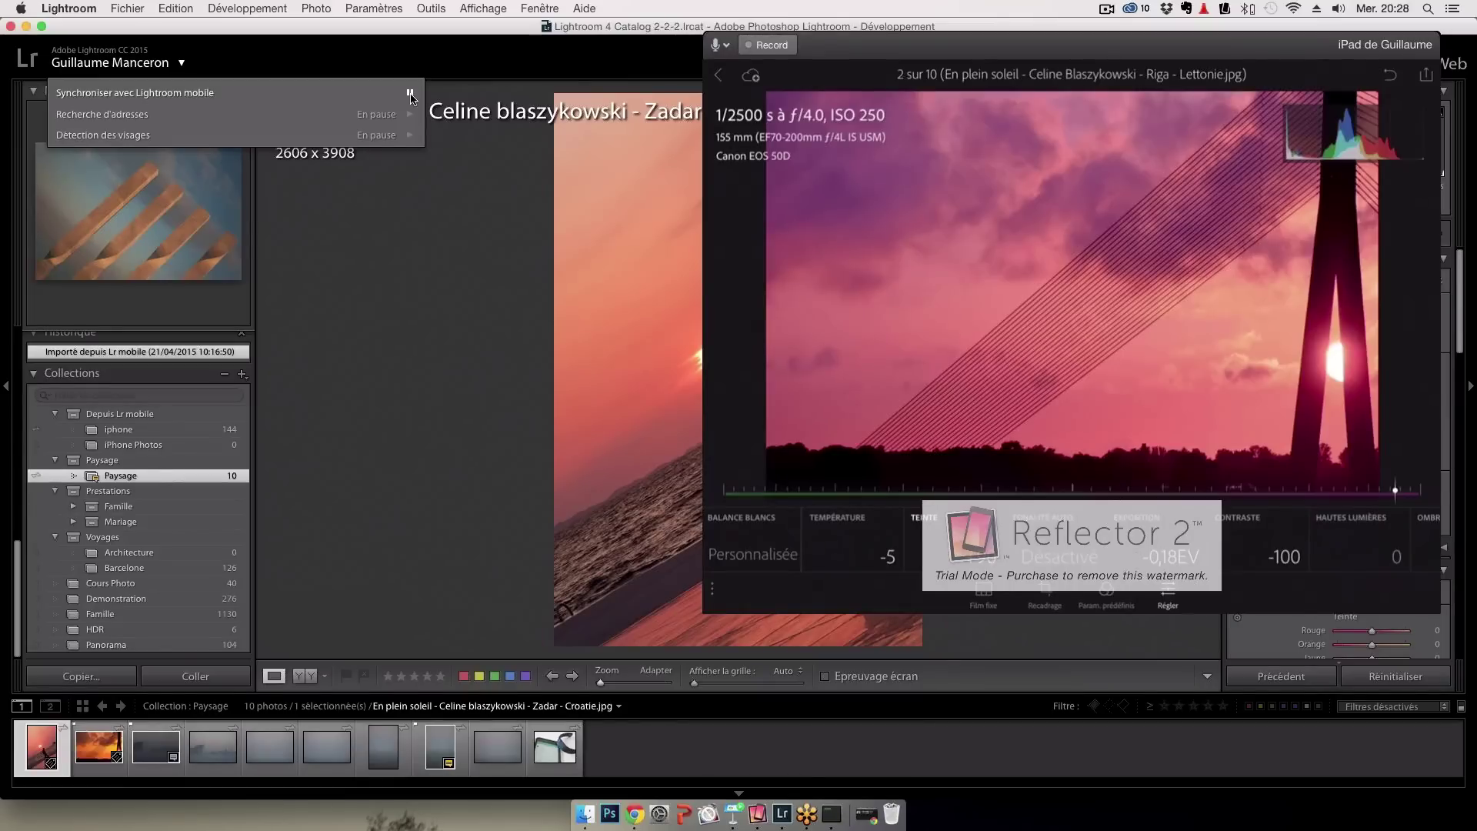
Pause Lightroom mobile sync, then resume it from the identity-plate menu
left_click(121, 481)
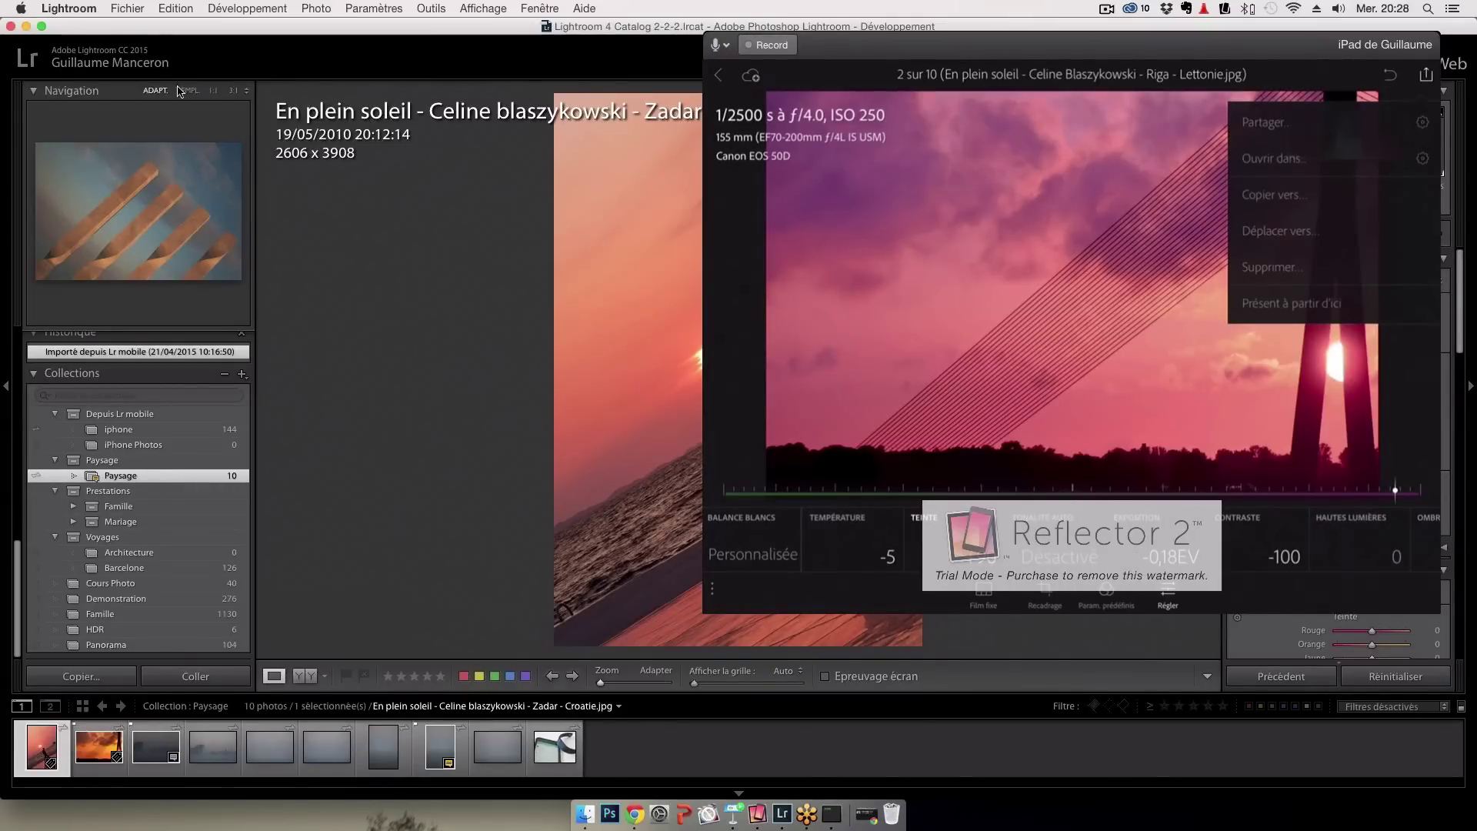
left_click(186, 64)
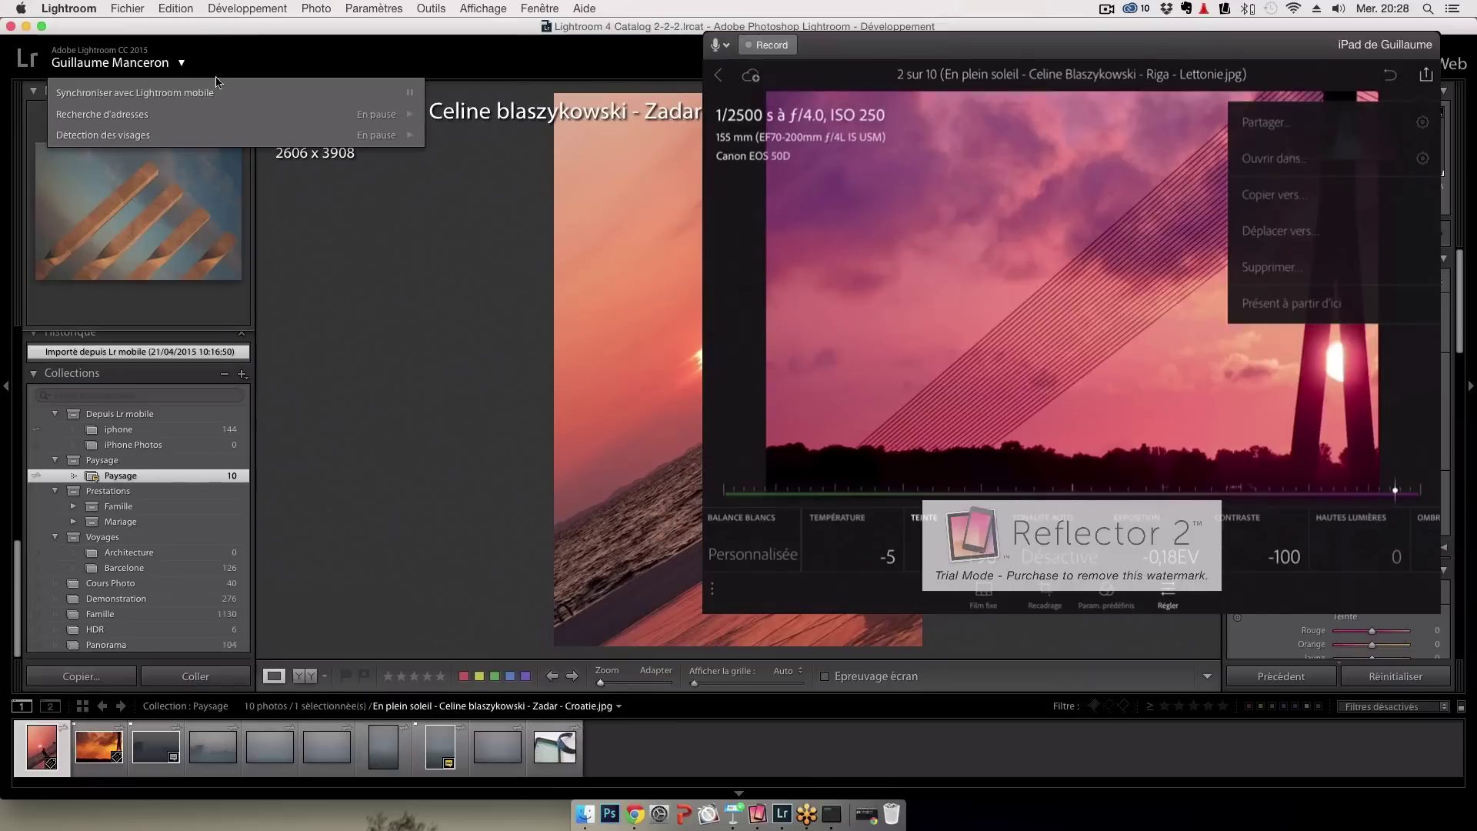
left_click(341, 98)
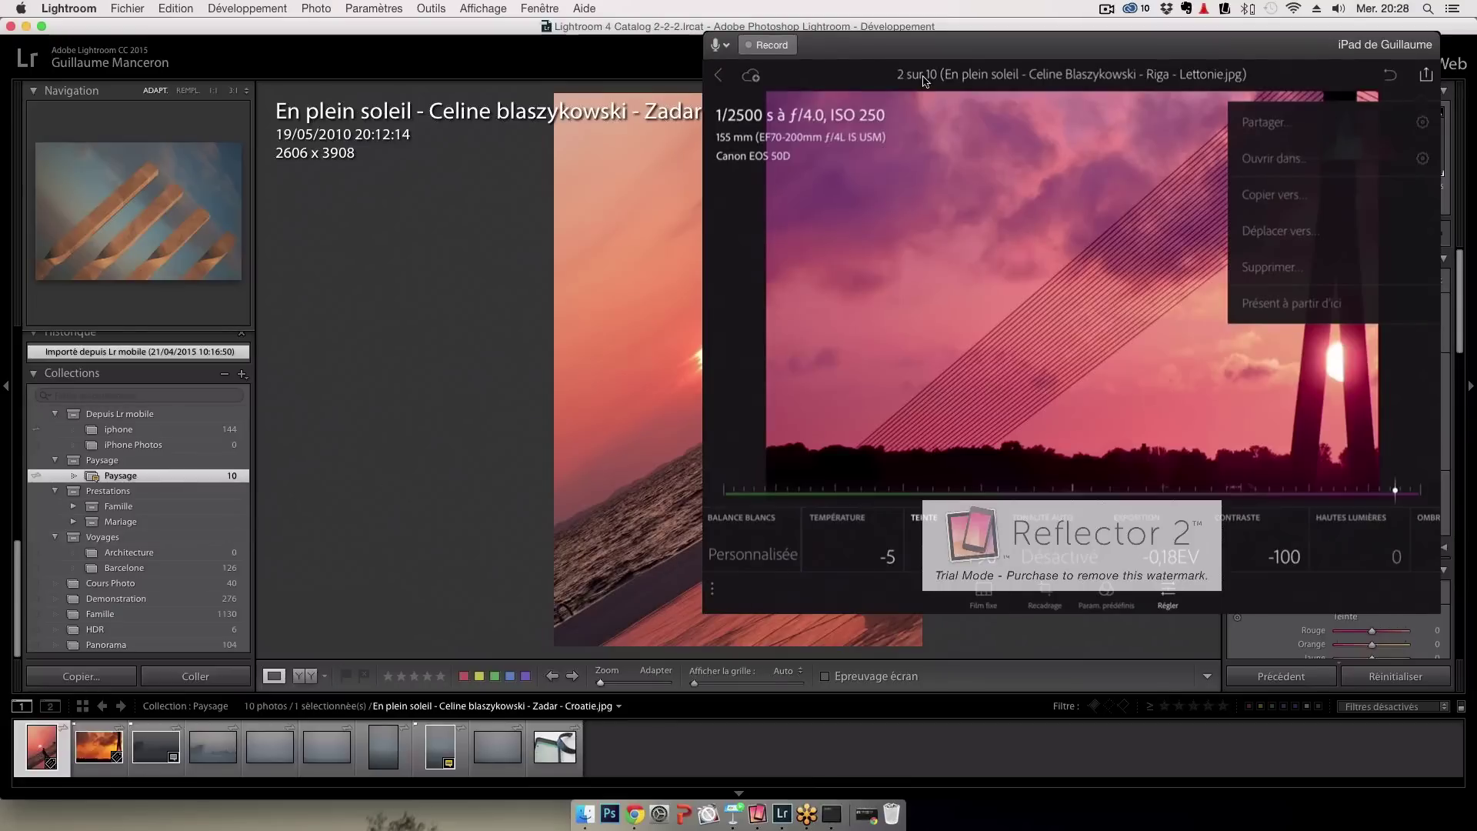
Move the Reflector iPad mirror aside to uncover the Lightroom catalogue
left_click(874, 69)
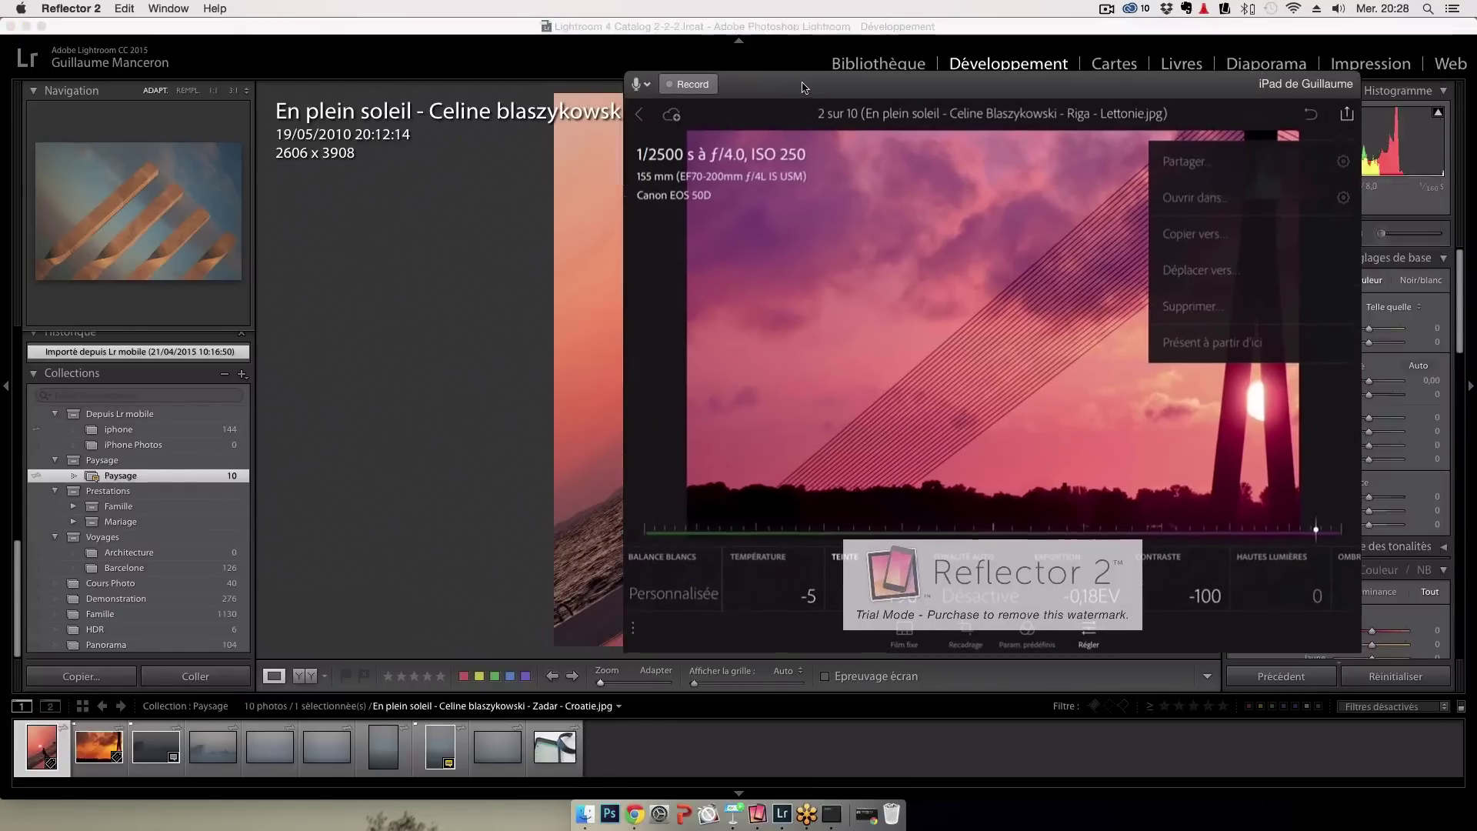
left_click_drag(885, 49, 805, 87)
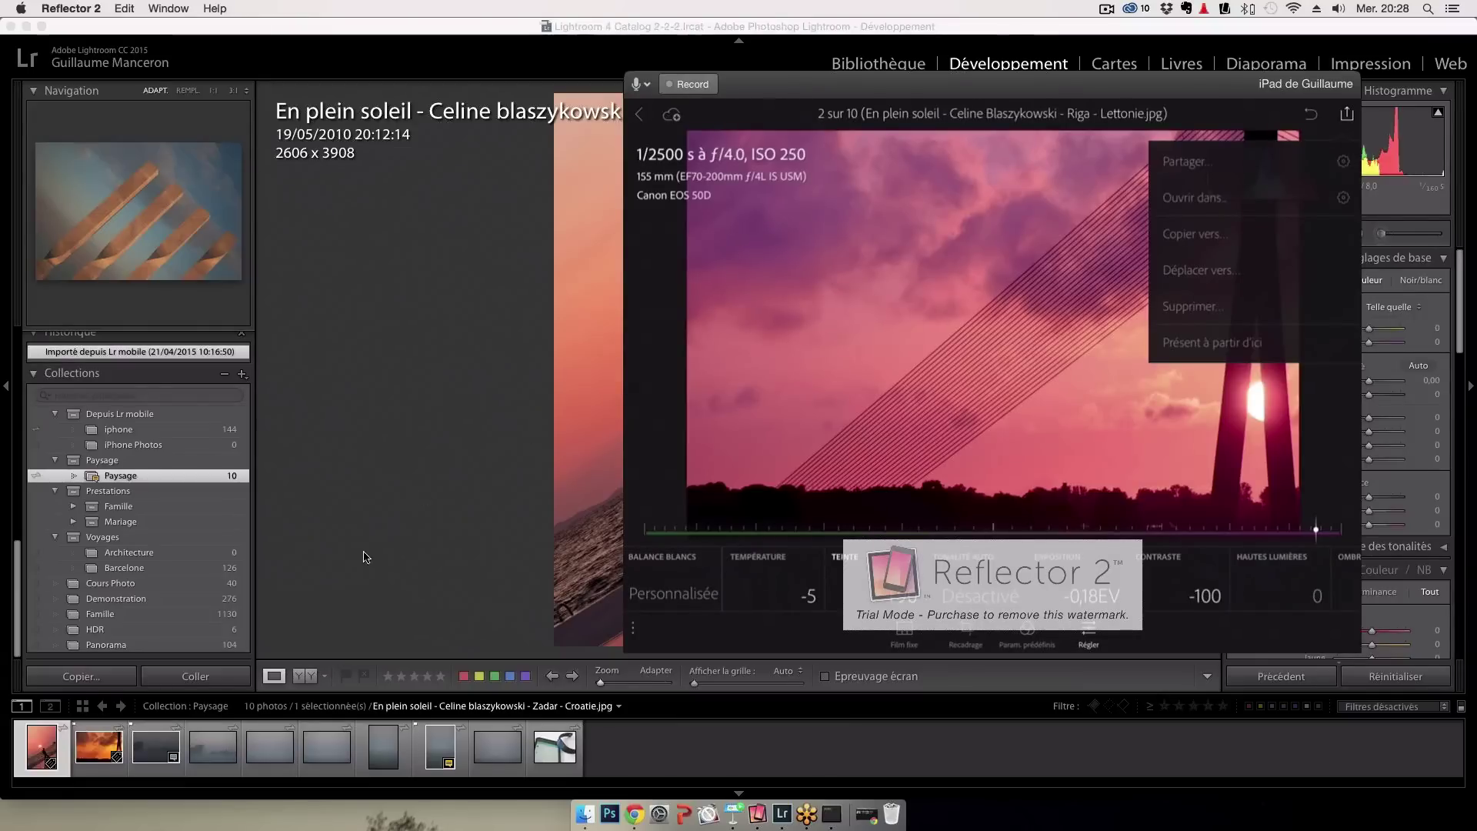
left_click(107, 760)
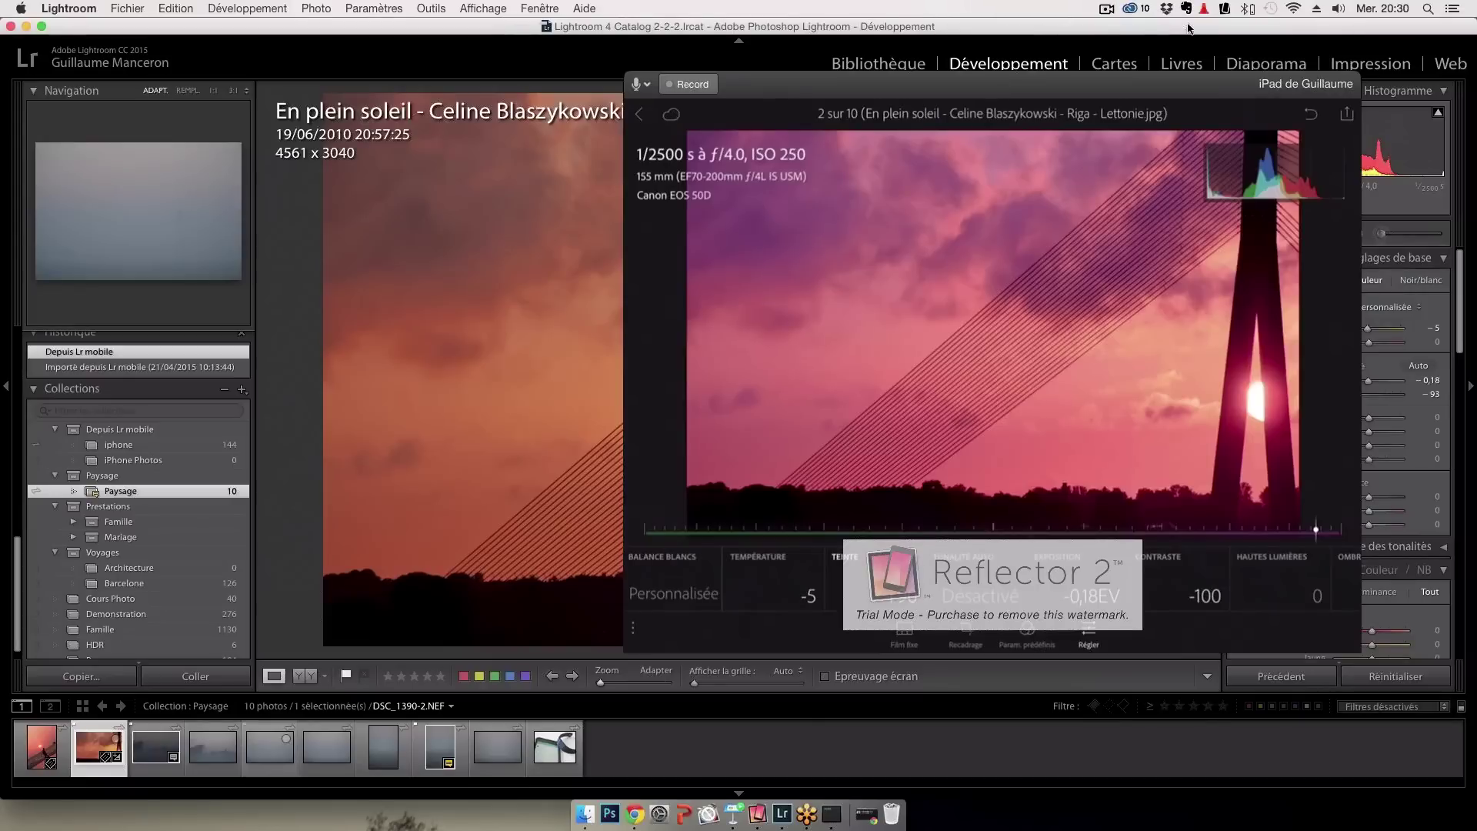
Stop mirroring the iPad in Reflector and bring Chrome's Lightroom web page forward
left_click(1224, 8)
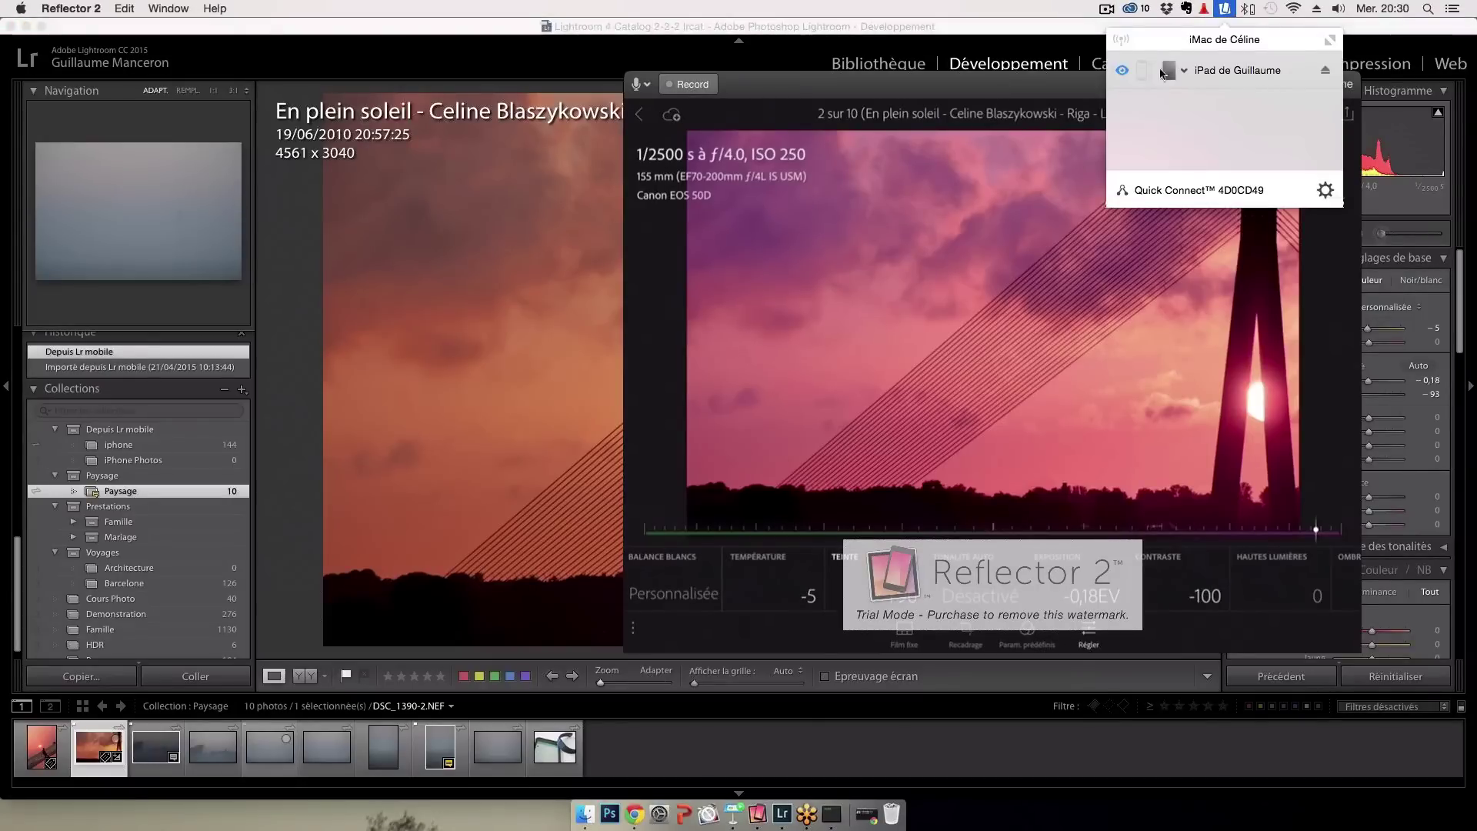
left_click(1123, 72)
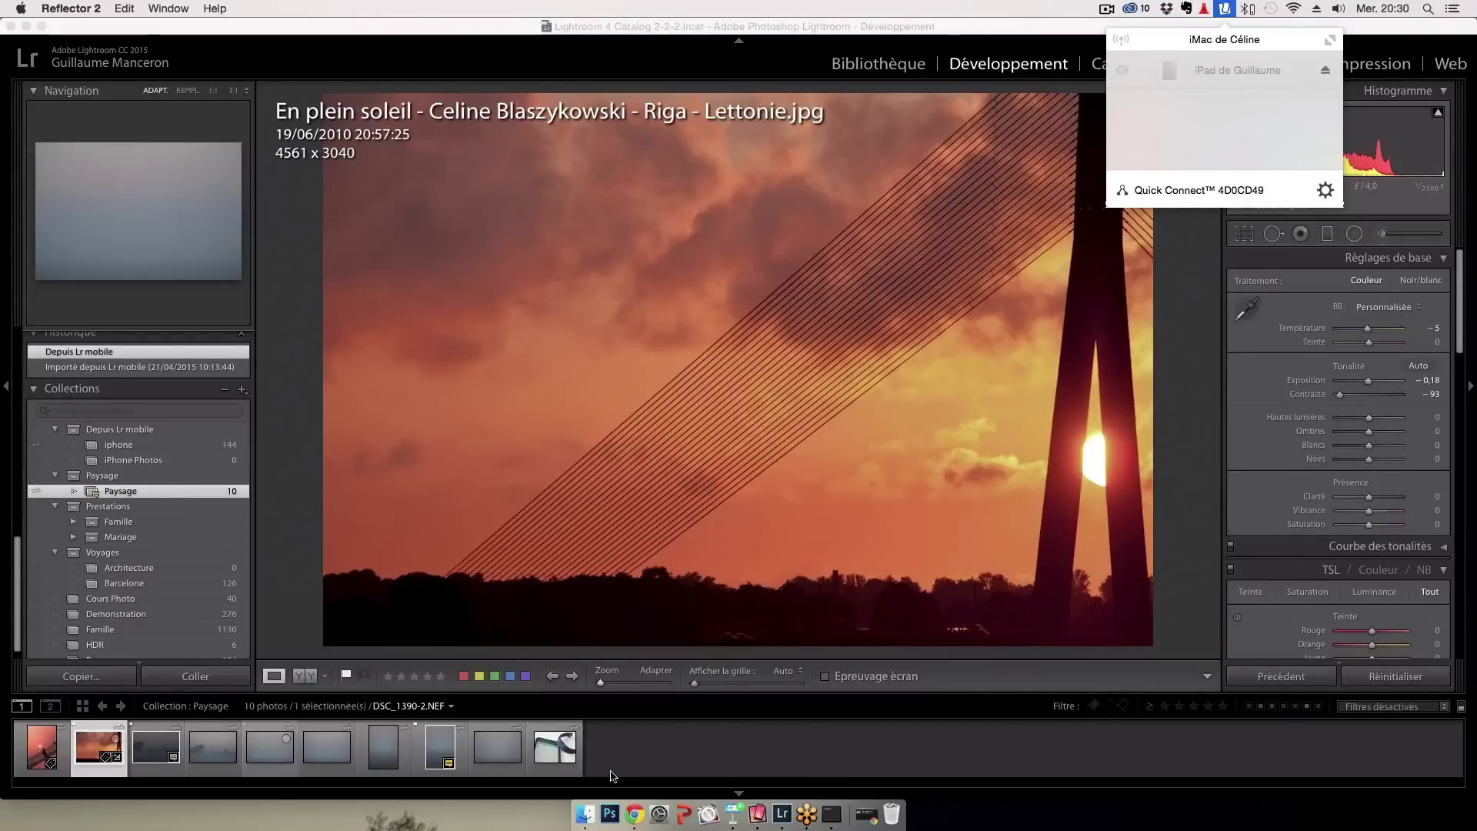
left_click(631, 795)
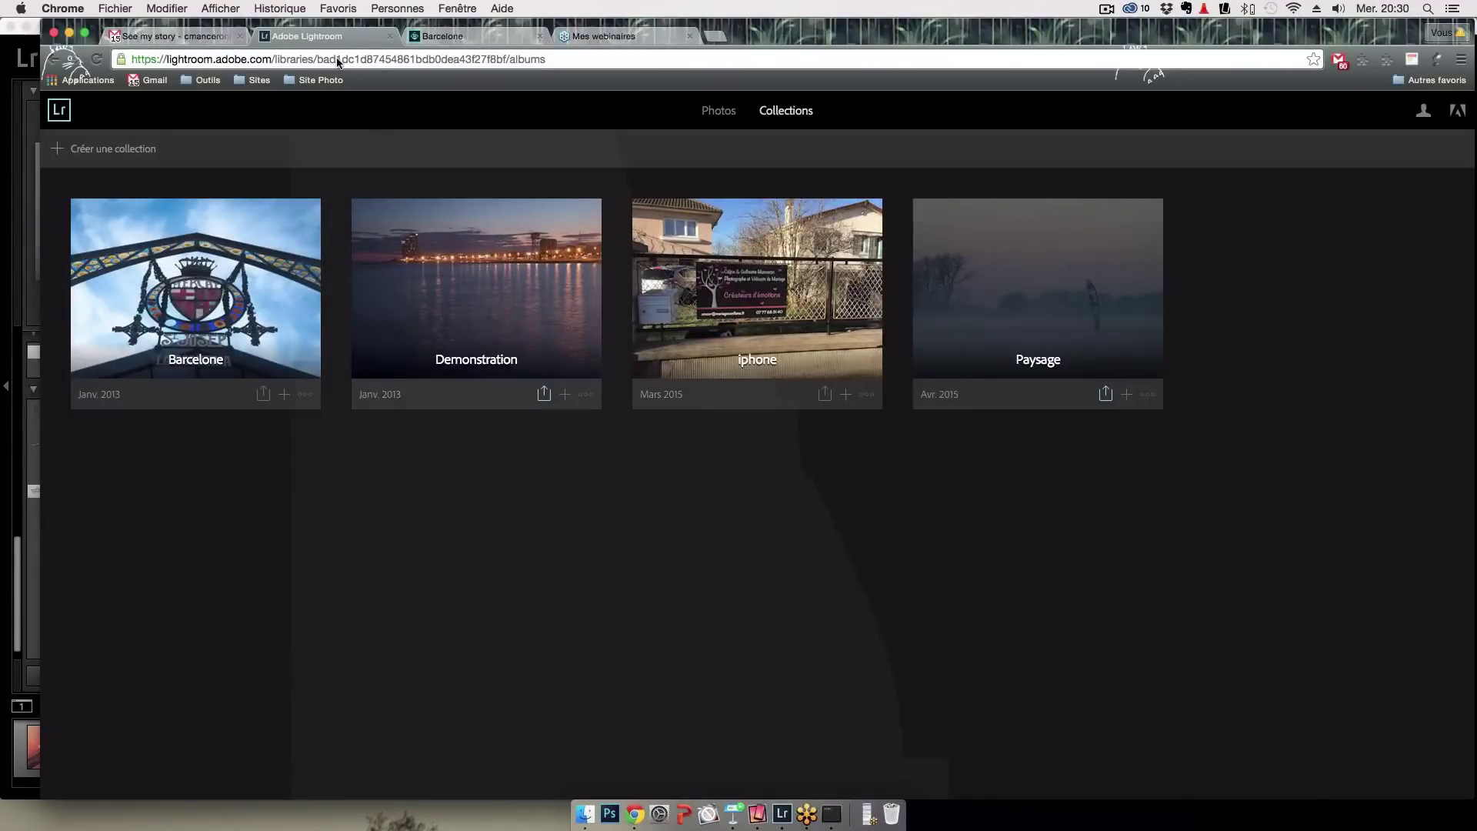
Load Lightroom web in a new tab, dismiss the shopping ad, and open Paysage
key("super+t")
type("lightroom.adobe.com")
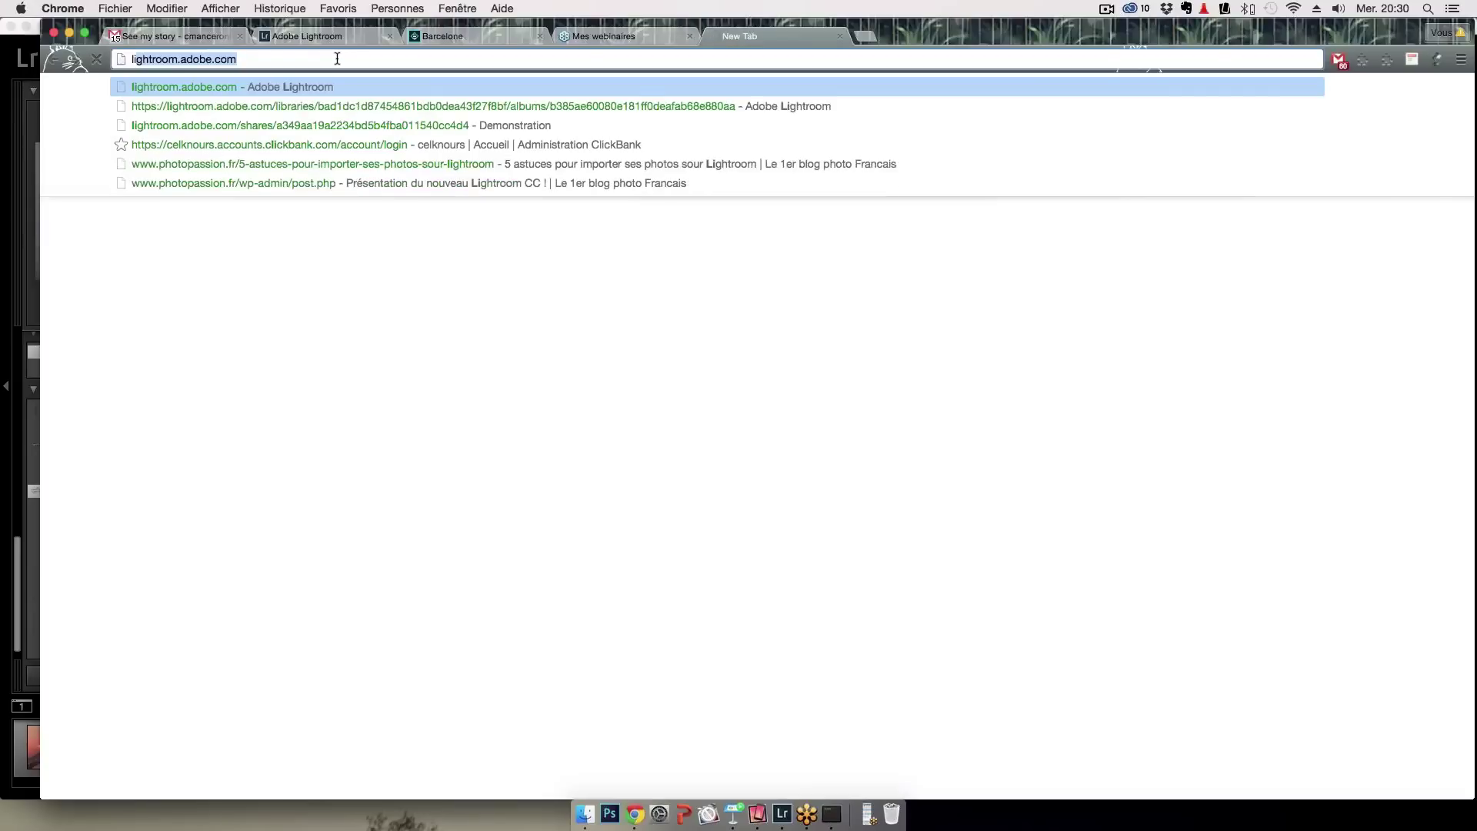
key("Return")
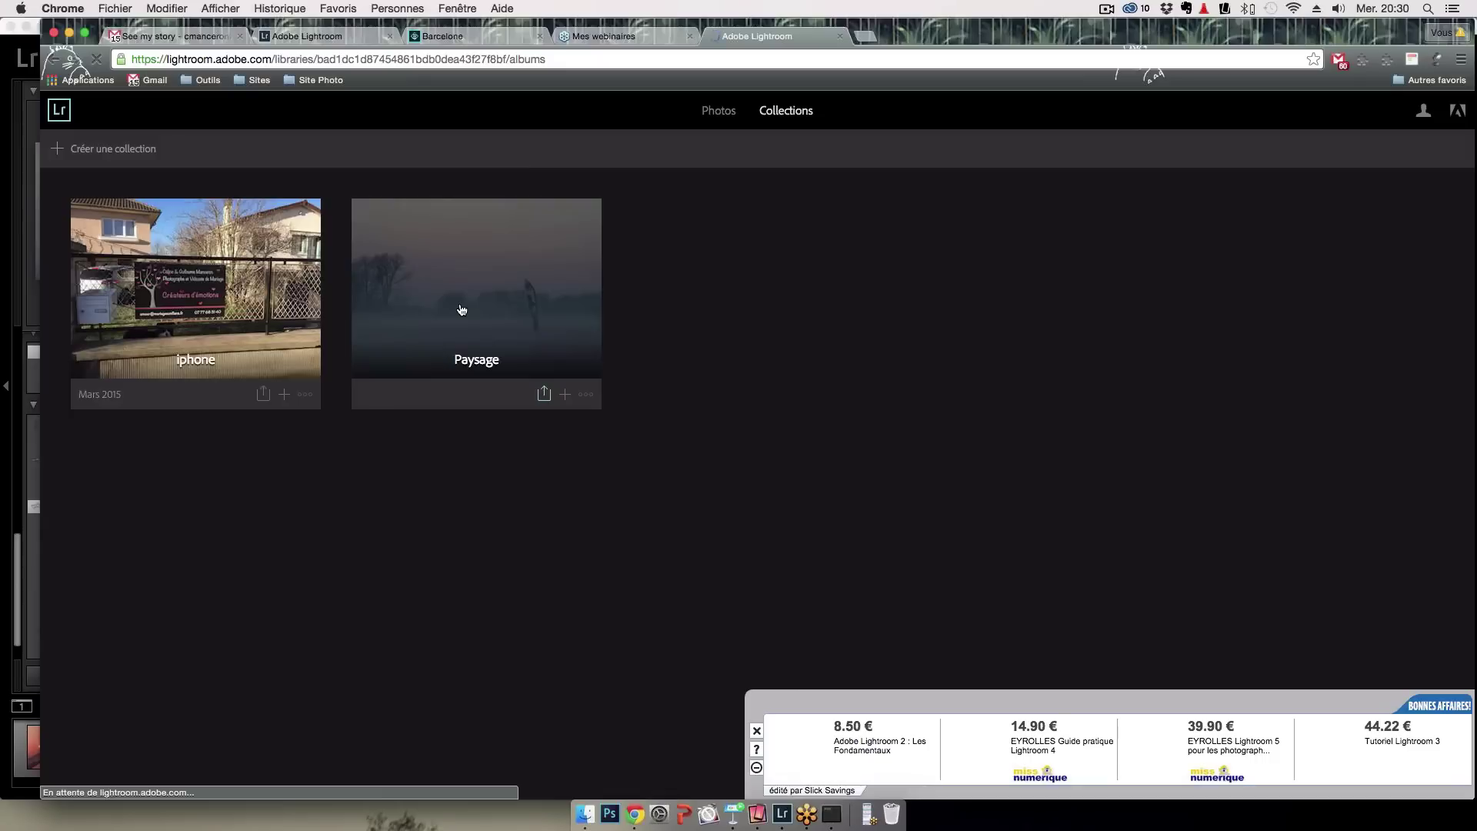
left_click(759, 731)
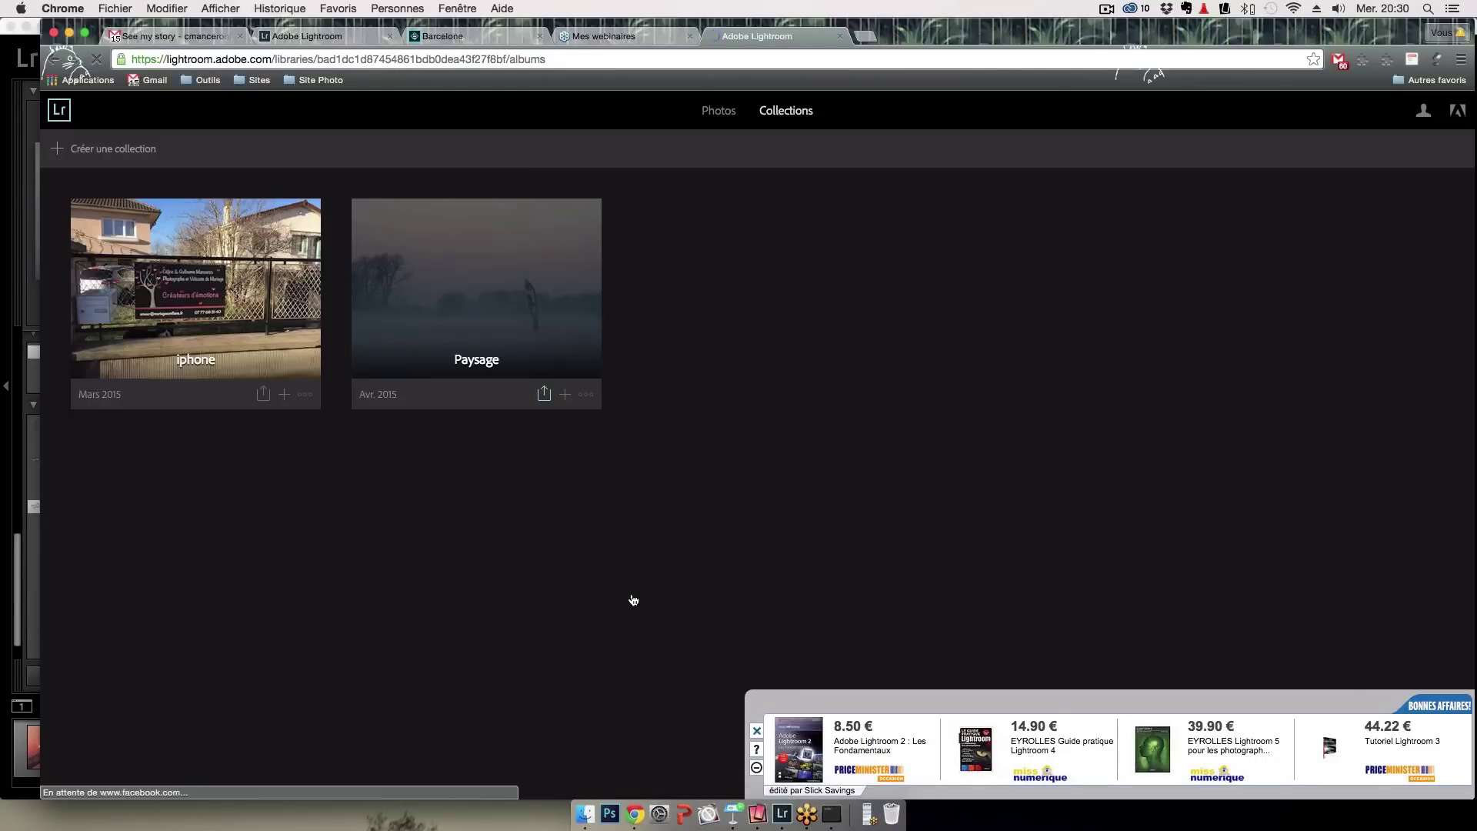
left_click(488, 330)
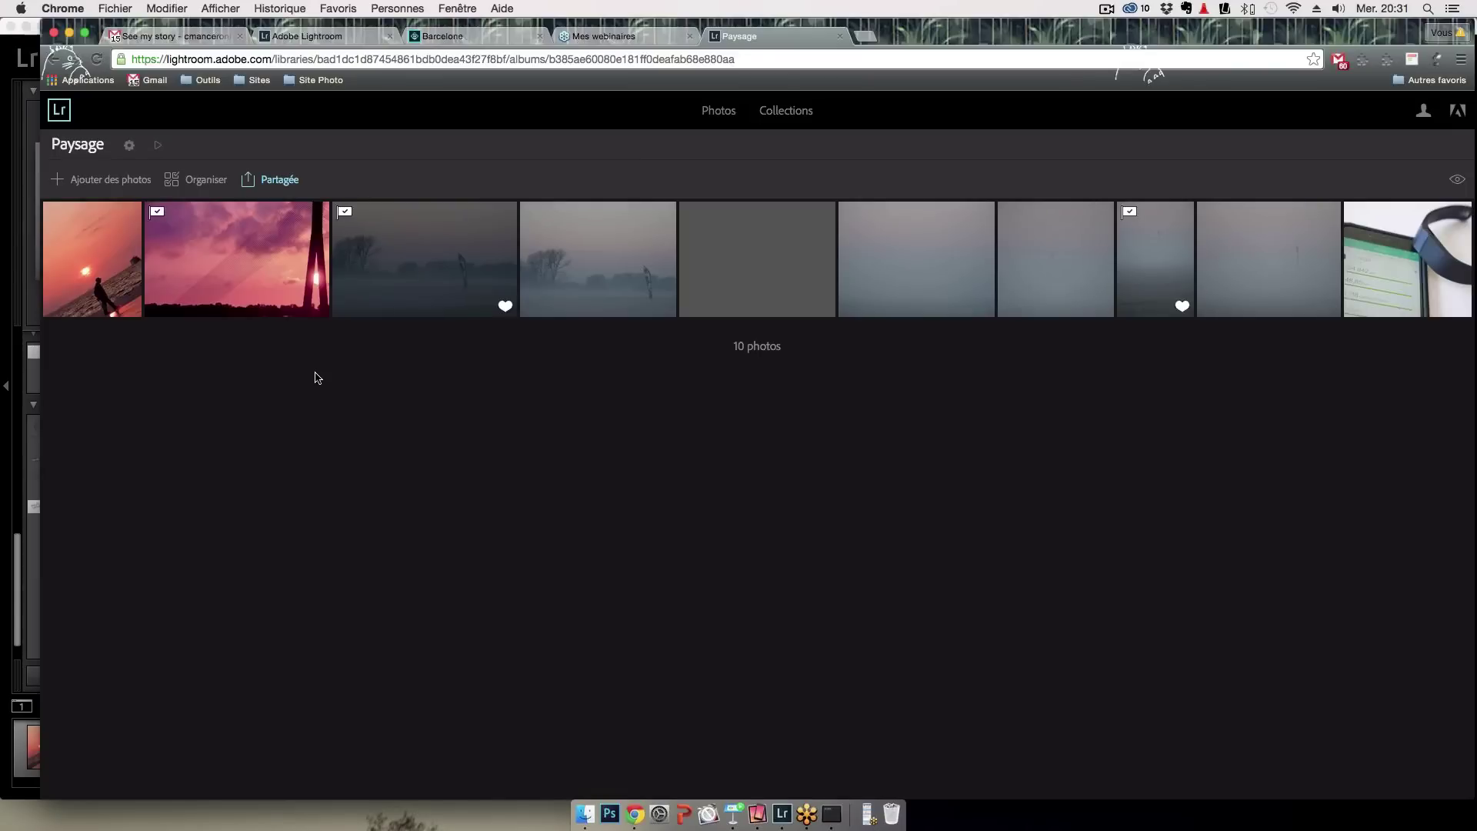
Like the walking-man sunset photo, comment 'elle est perchée cette photo !', and flag it picked
left_click(233, 305)
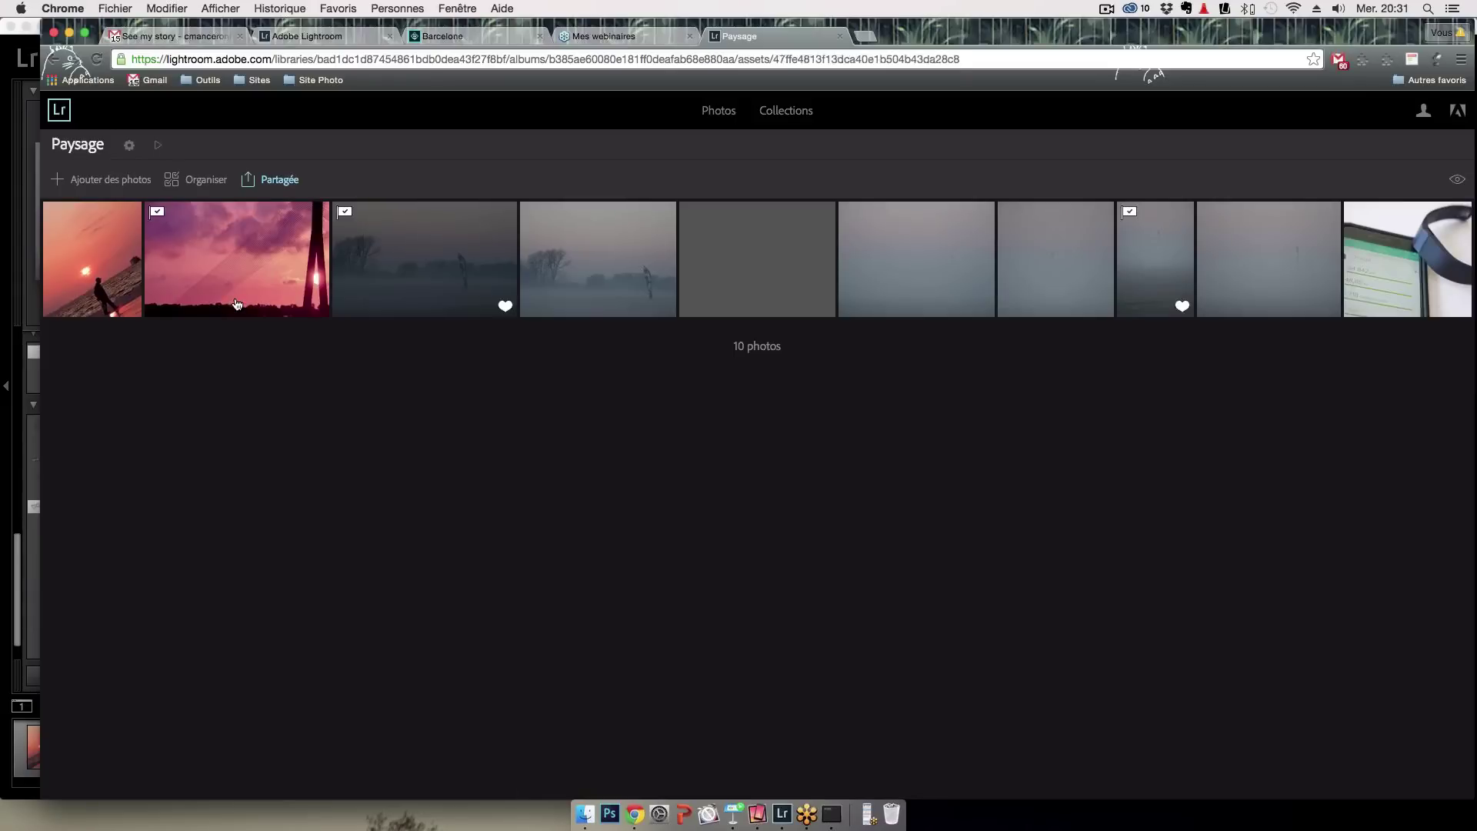
left_click(238, 783)
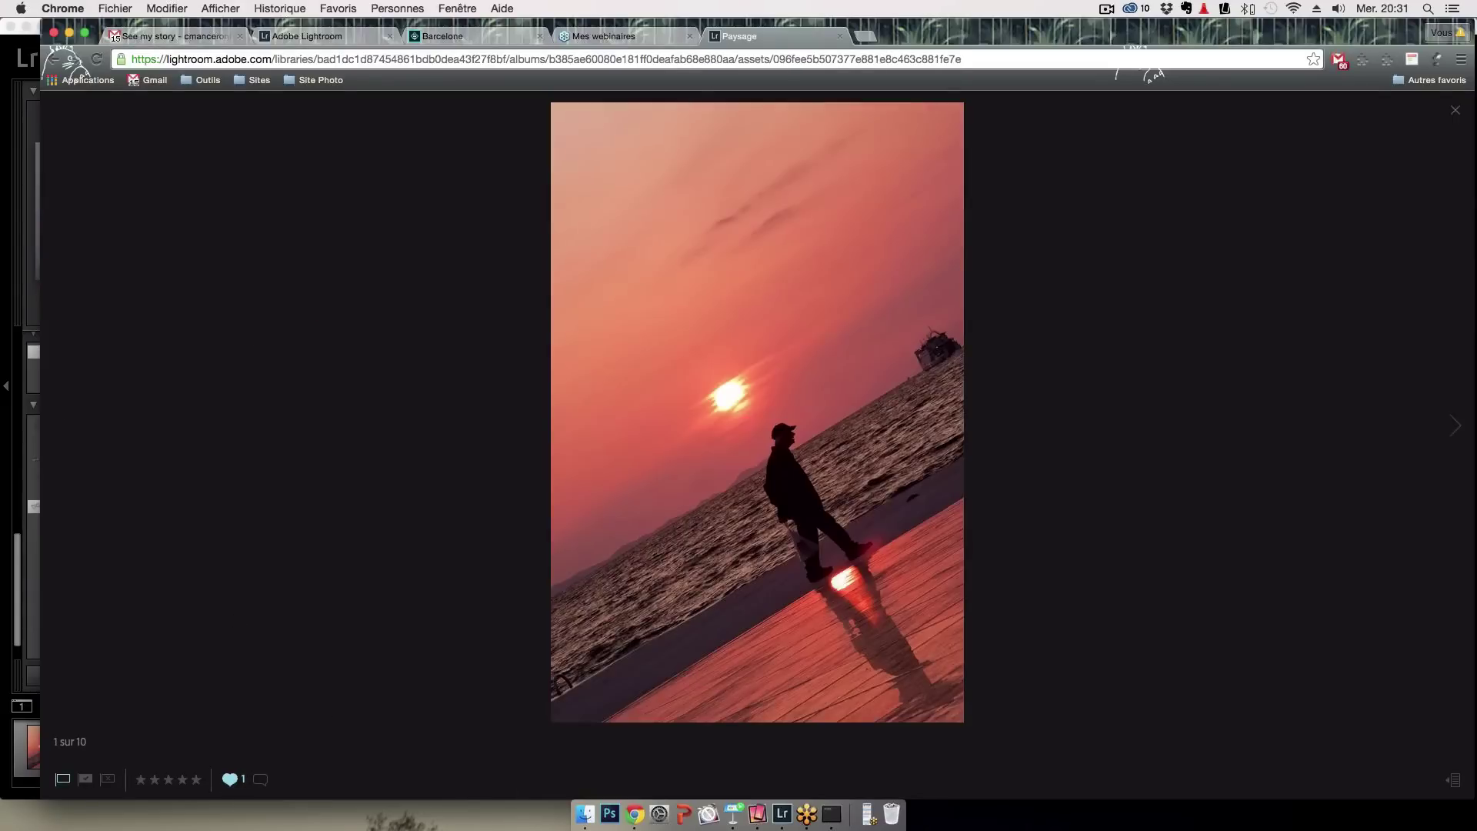
left_click(259, 778)
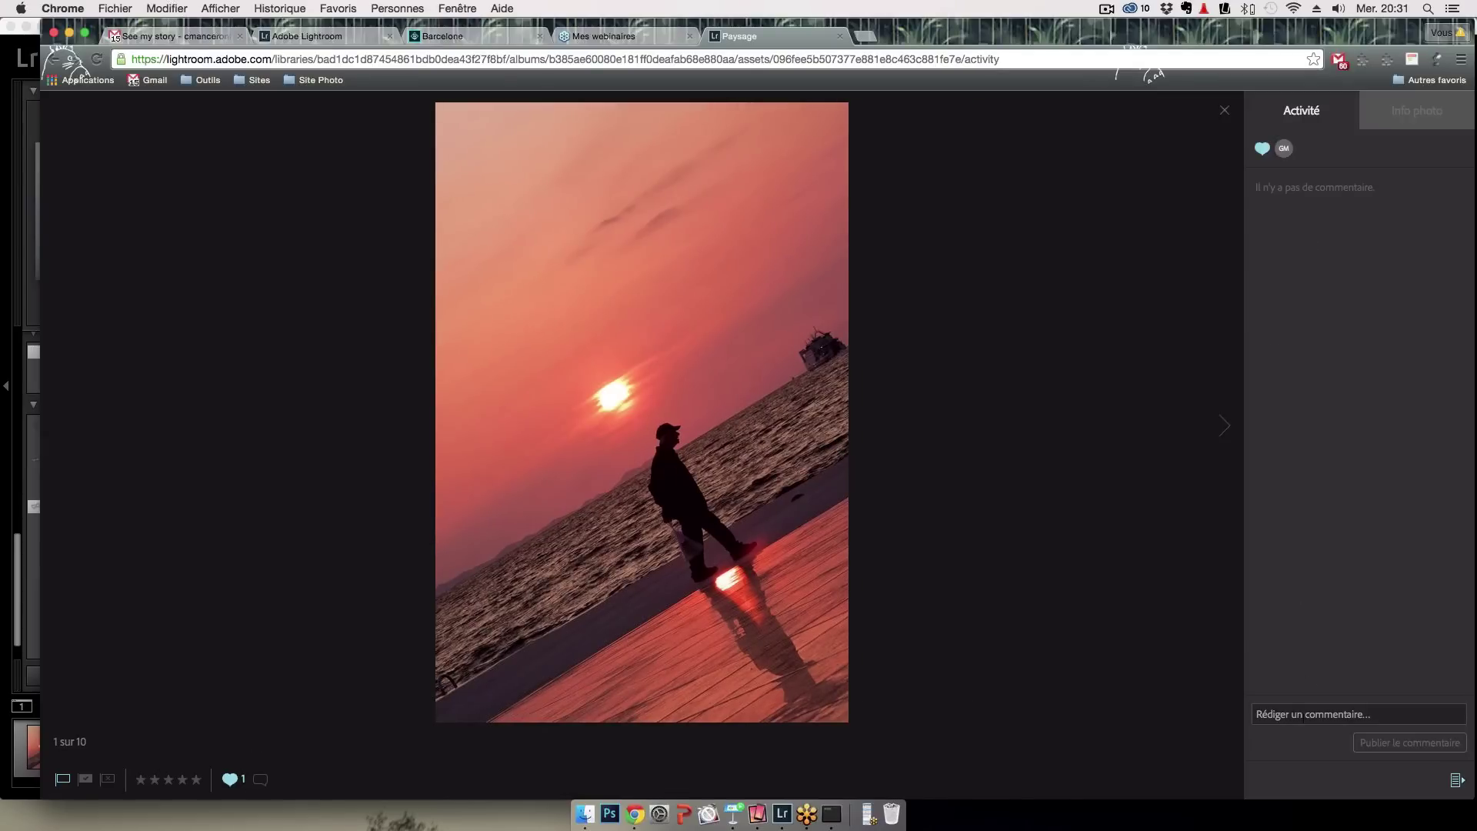
left_click(1304, 714)
type("elle est ")
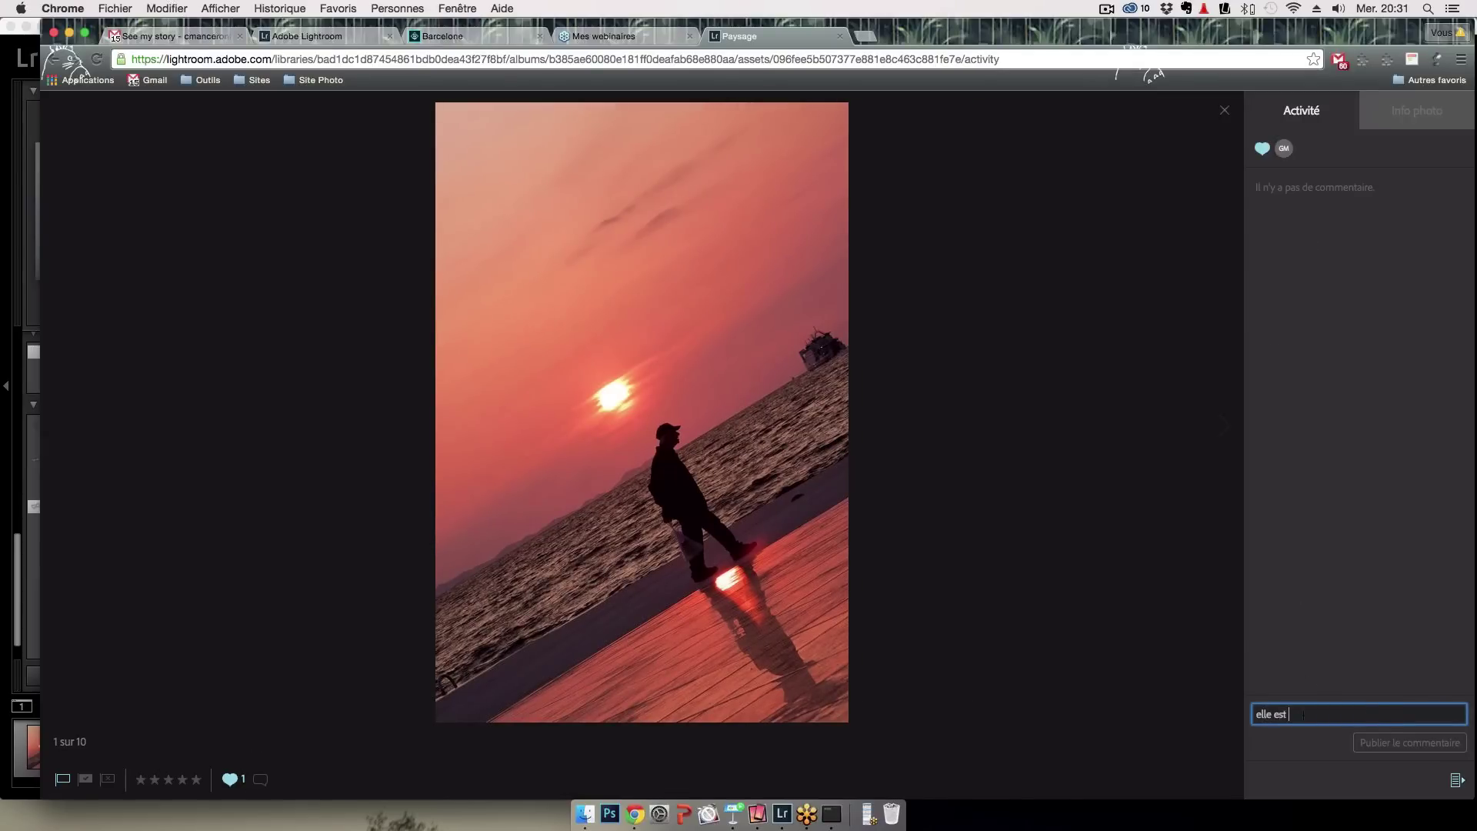
type("perchée cette photo !")
left_click(1385, 743)
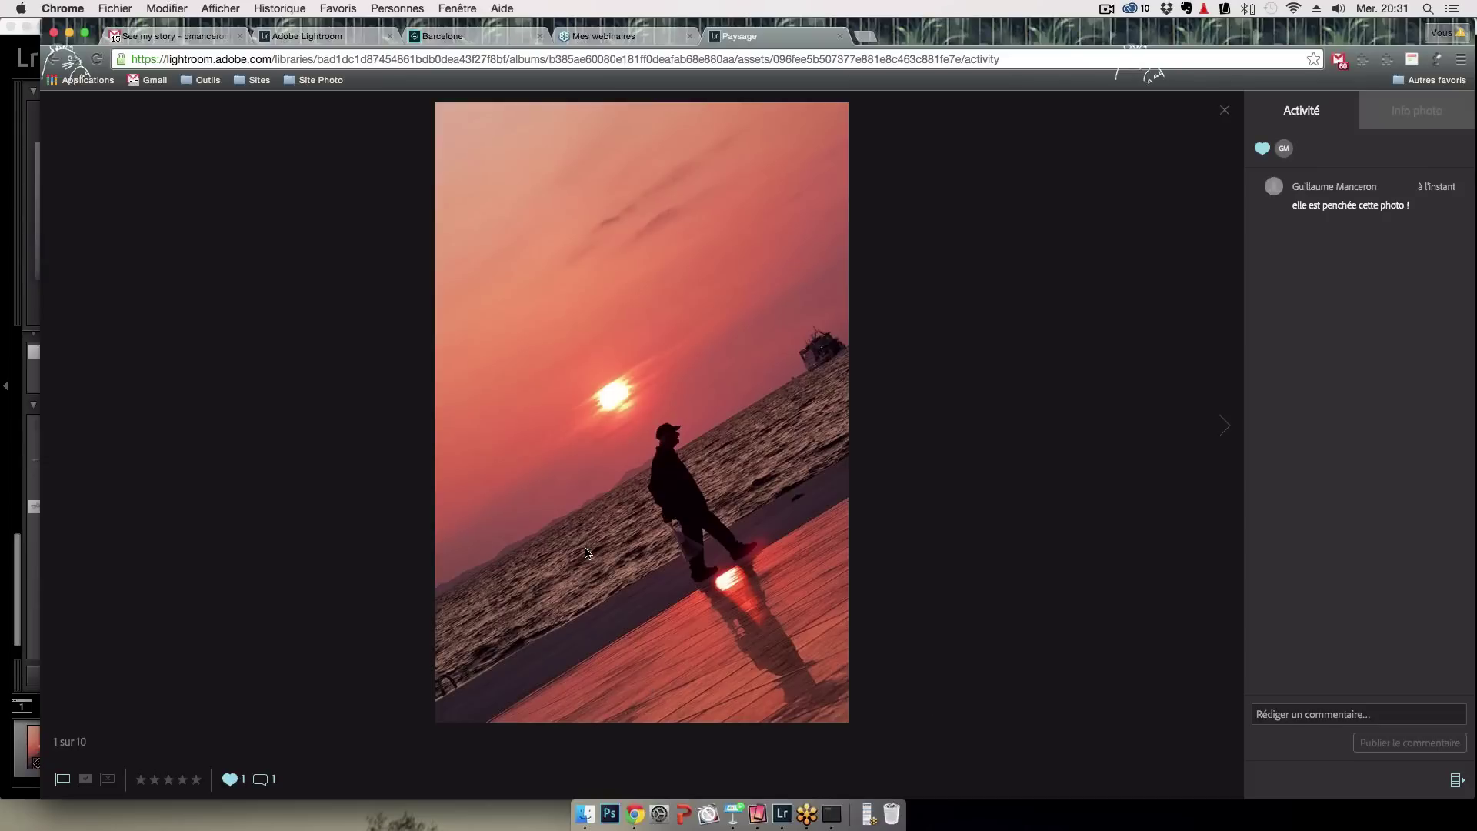
left_click(78, 780)
left_click(1225, 112)
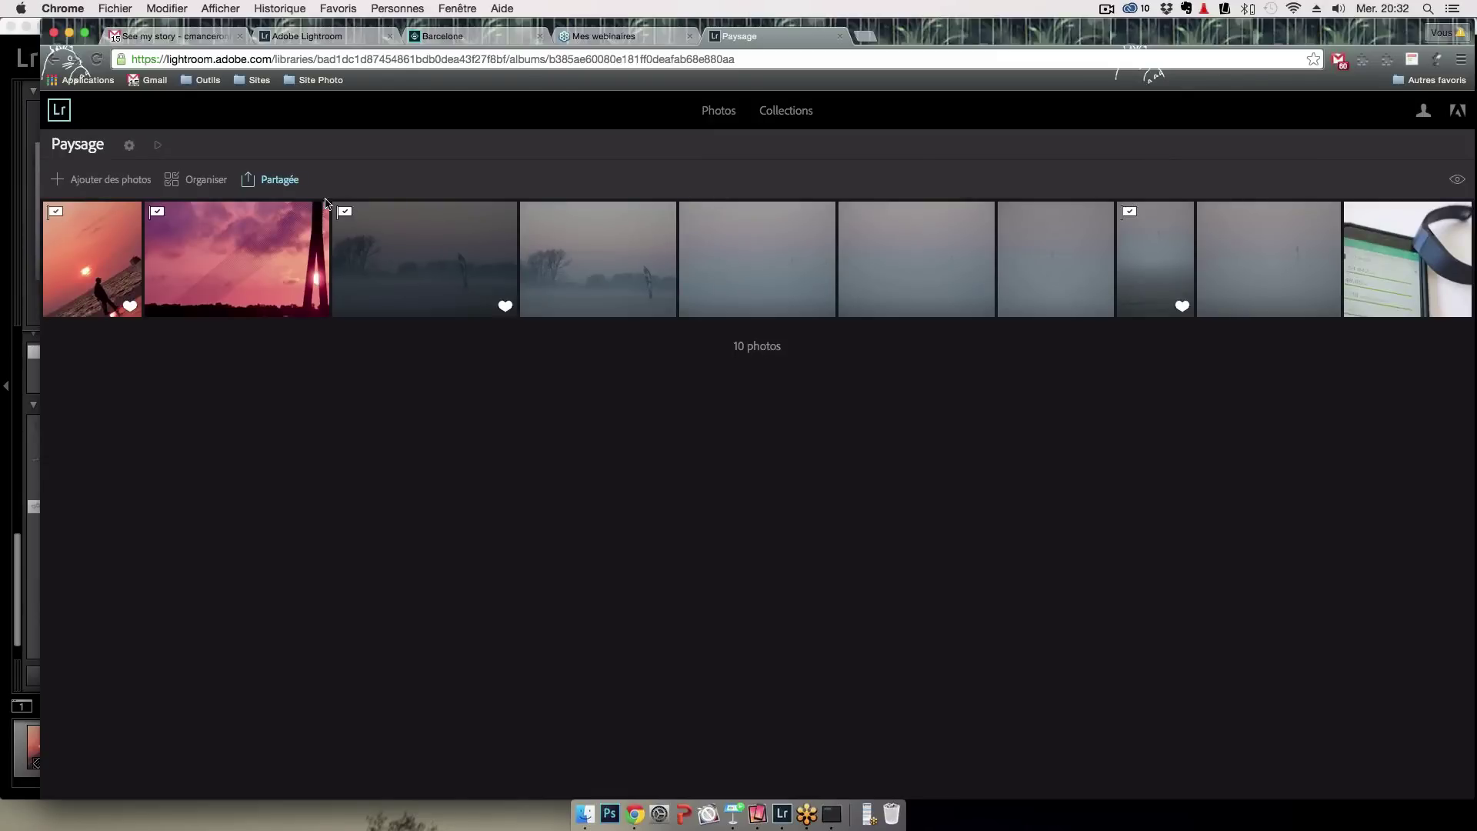
Copy the Paysage collection's adobe.ly public share link
left_click(292, 189)
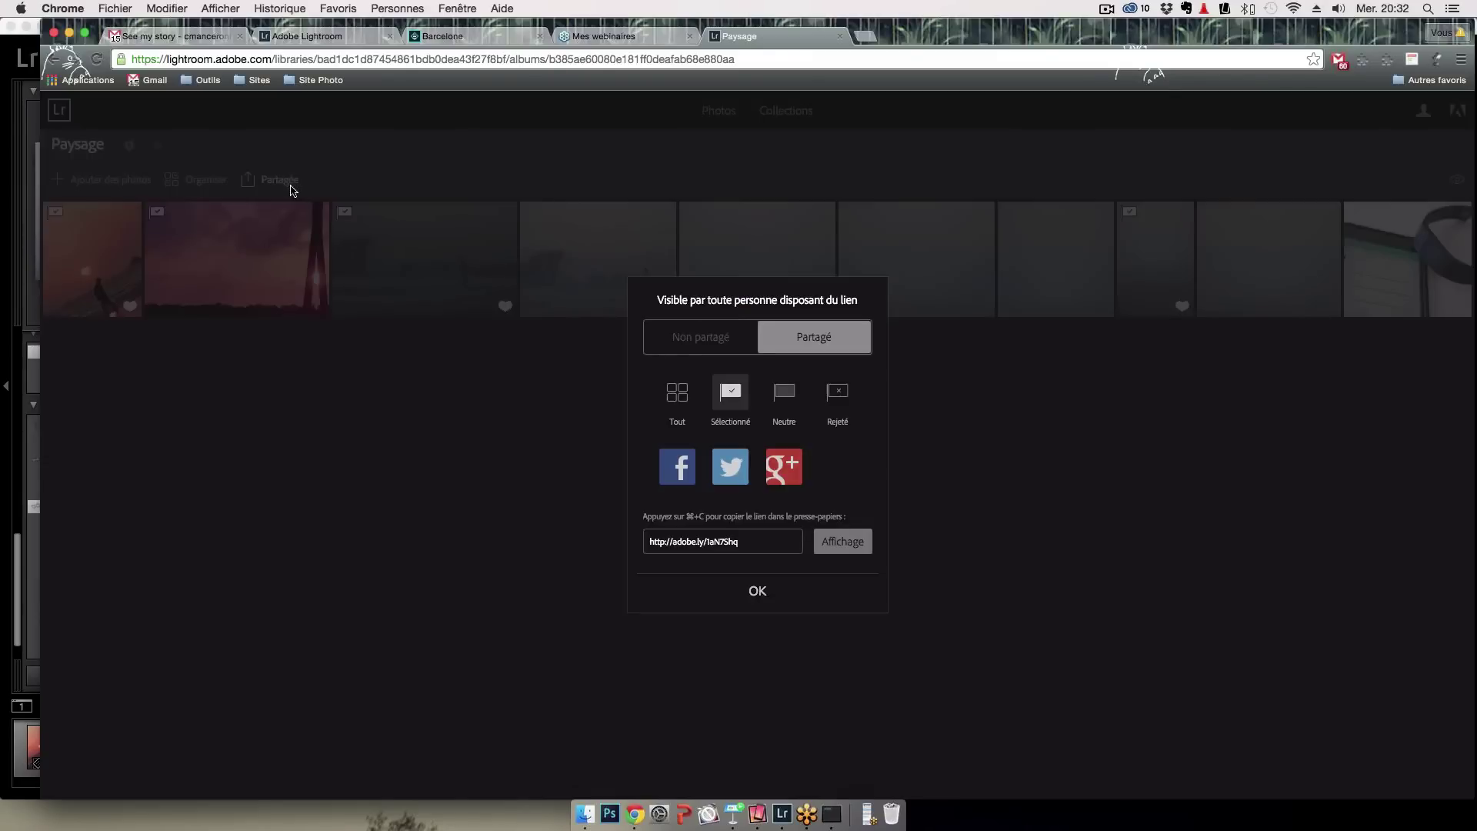
left_click(740, 551)
key("super+c")
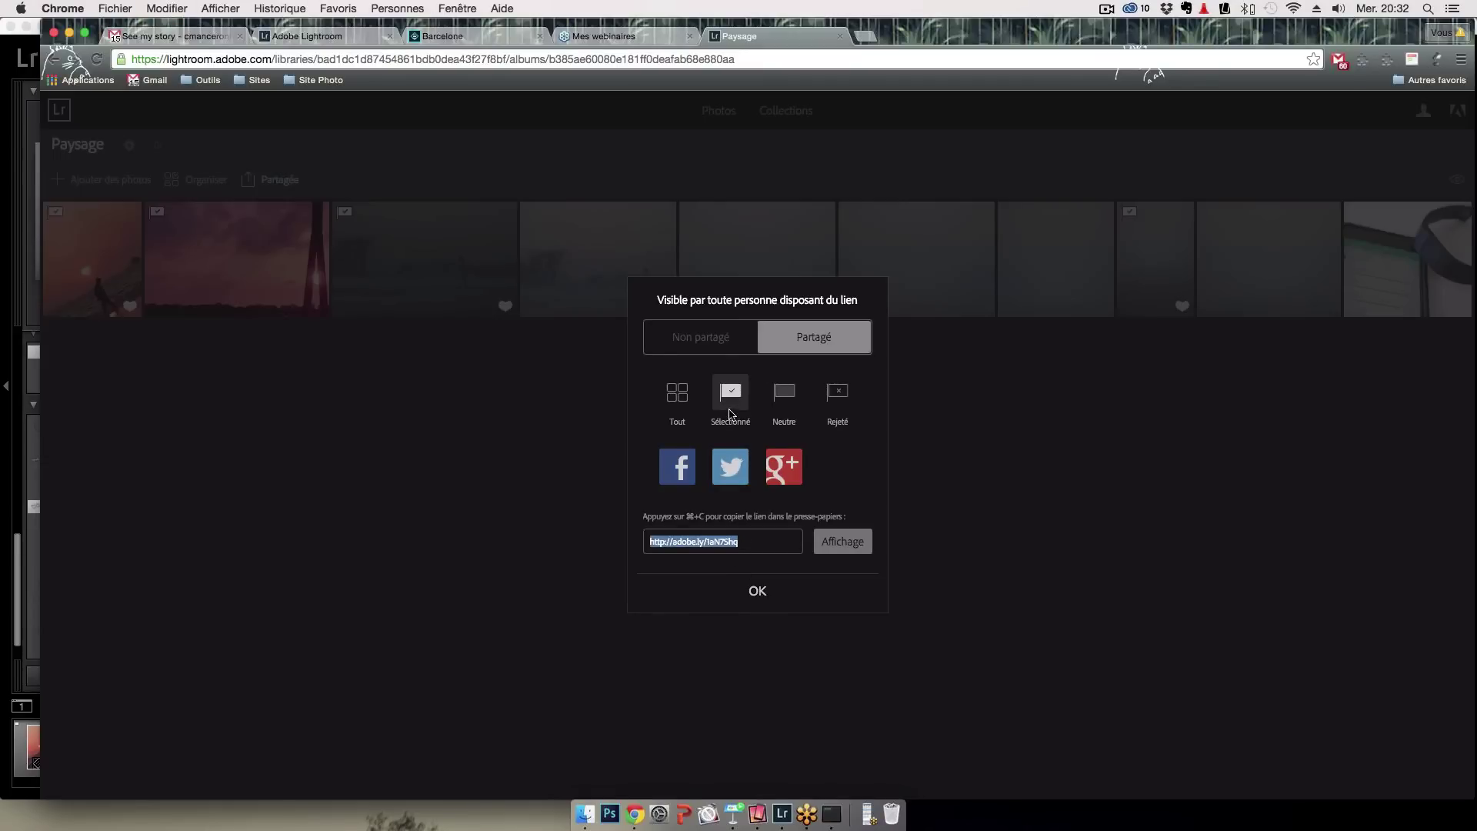
Switch to the meeting app, then return to Chrome with a new blank tab
left_click(807, 800)
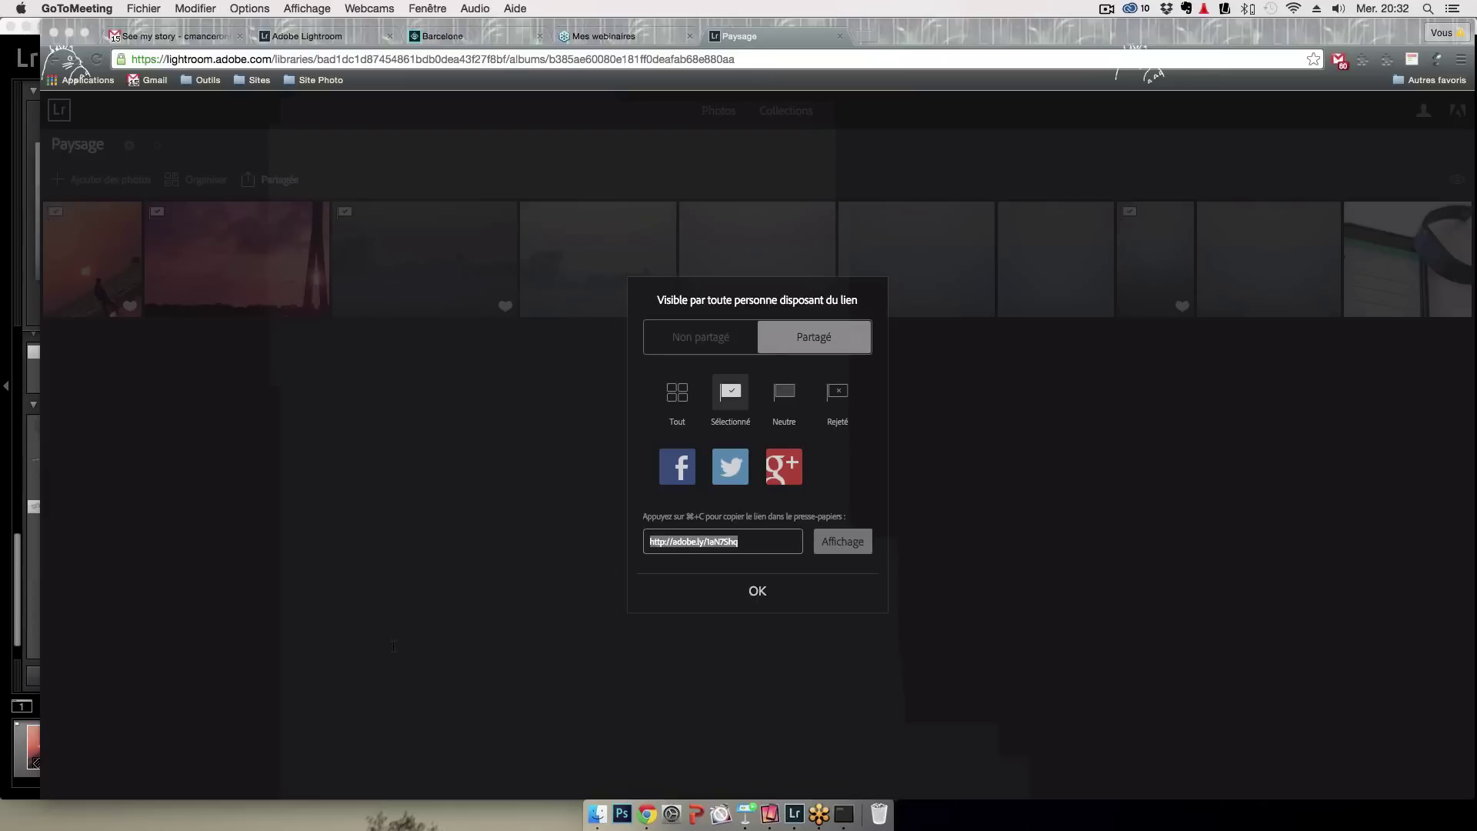
left_click(223, 543)
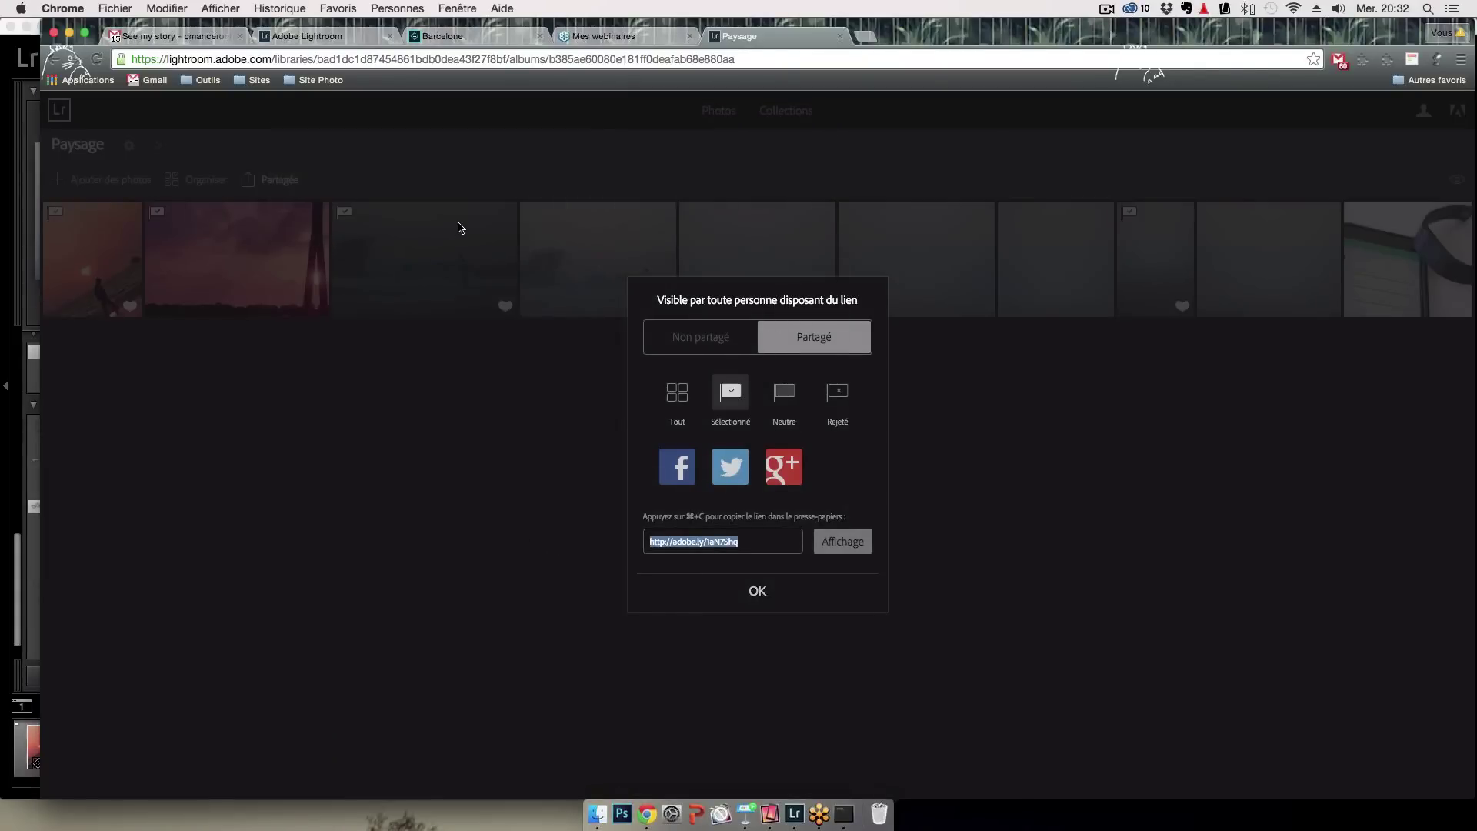
key("super+t")
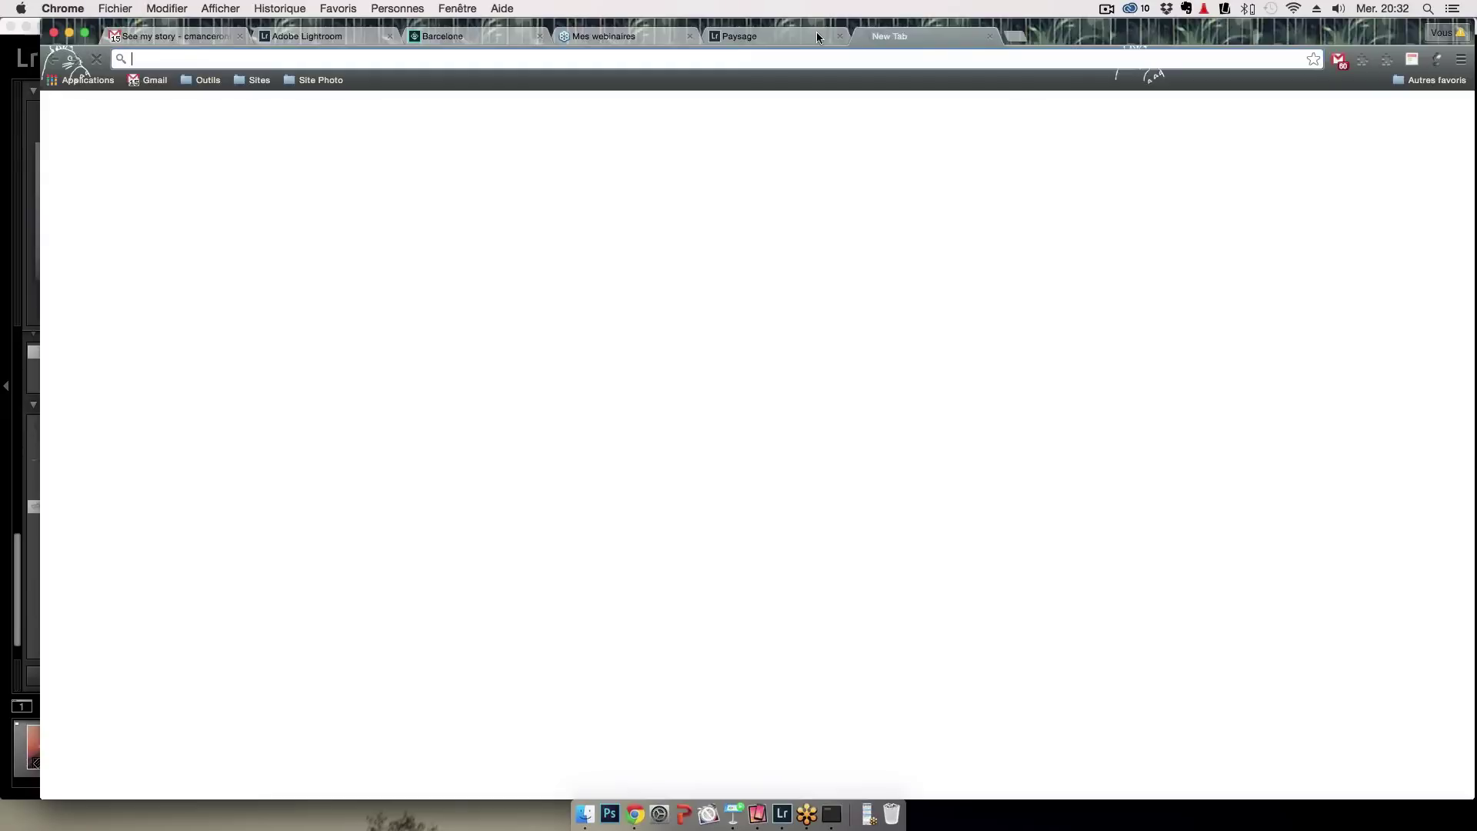
Load the pasted Paysage share link, then close the album's sharing settings with OK
key("super+v")
key("Return")
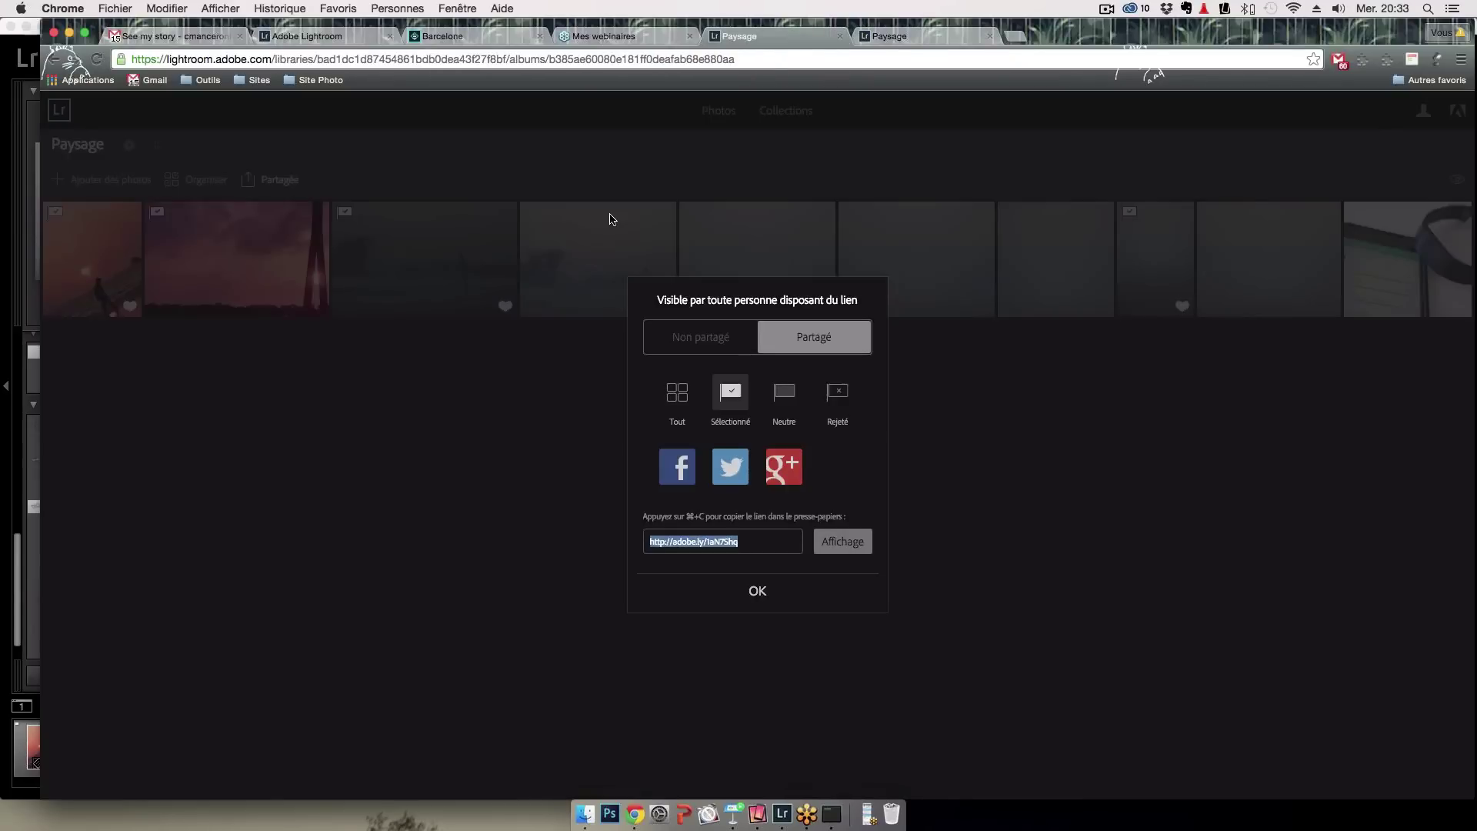
left_click(754, 590)
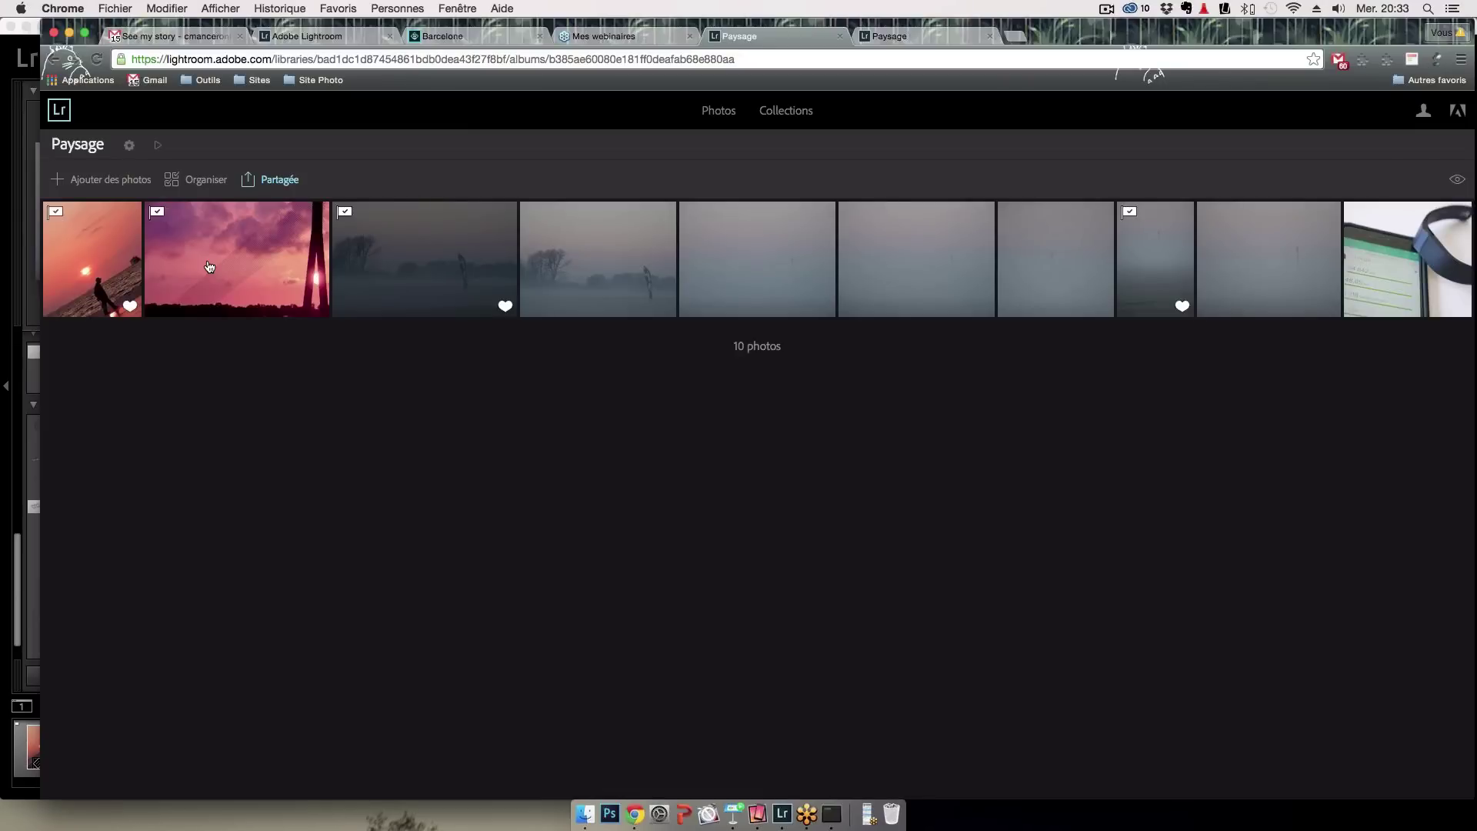
Upload demonstration LR-257.jpg from the Demonstration LR folder to the web Paysage album, bringing it to 10 photos
left_click(114, 183)
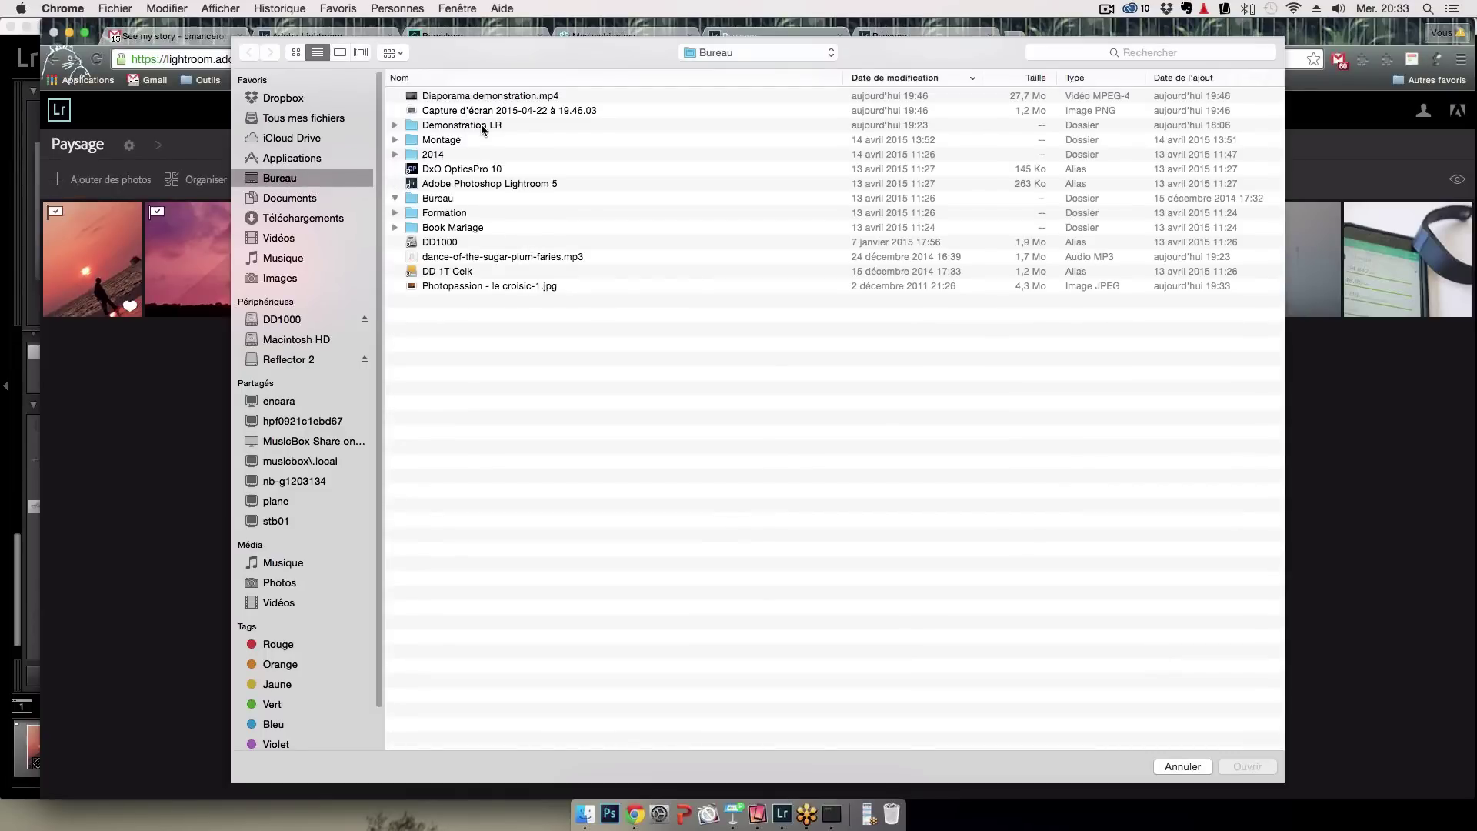
left_click(396, 126)
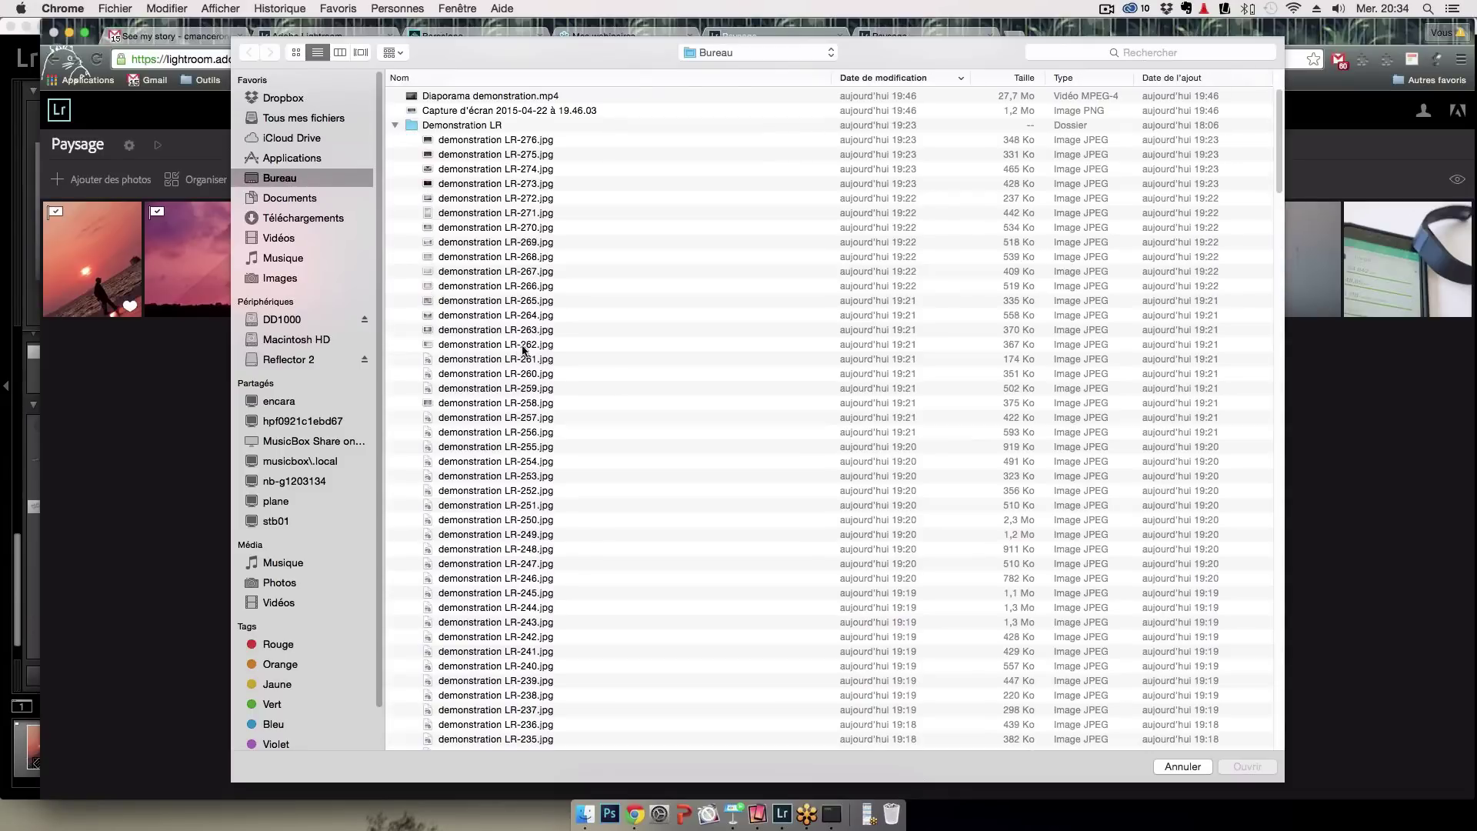
double_click(493, 418)
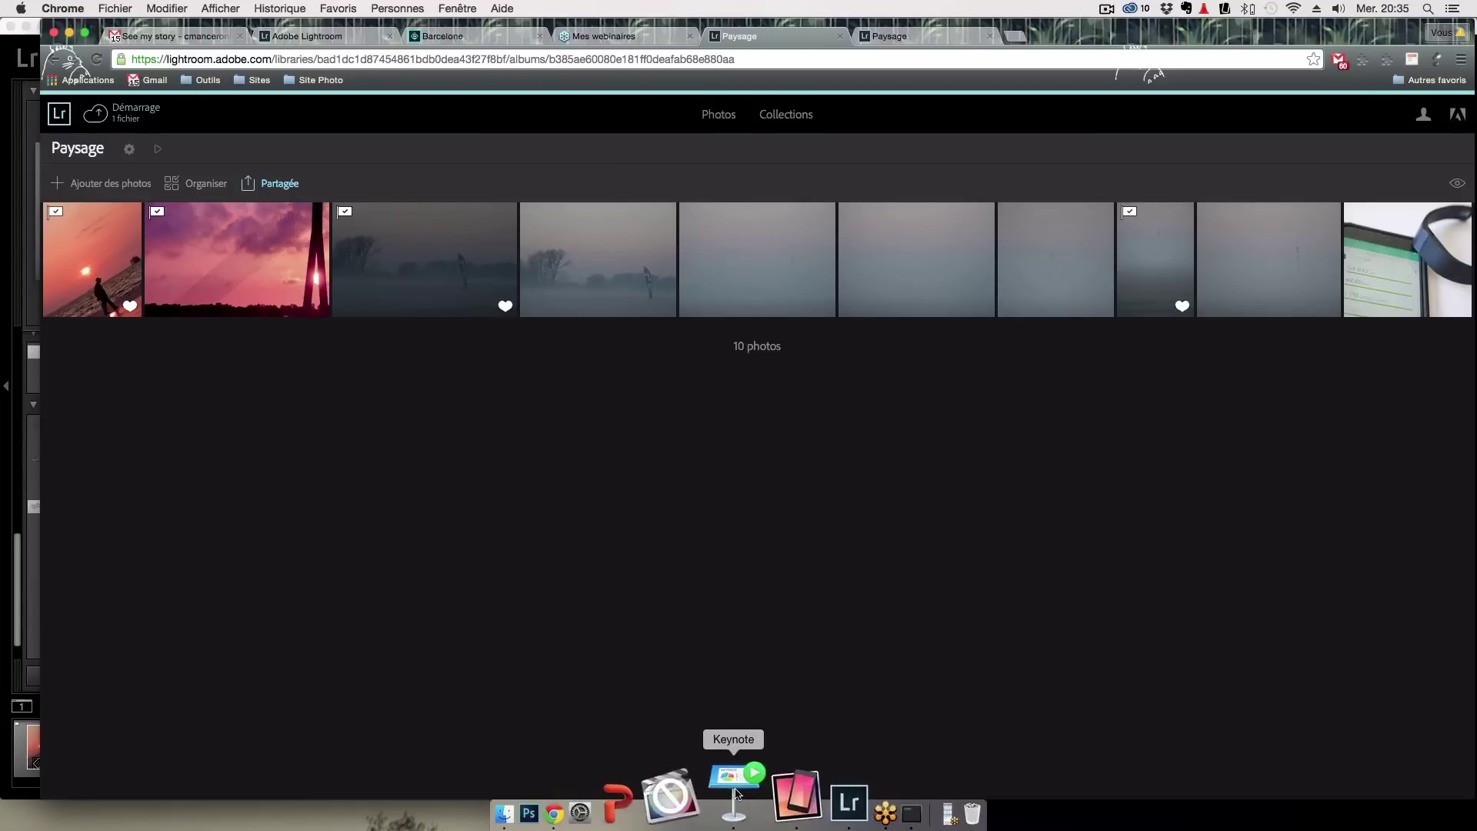
Switch back to Lightroom desktop once the single-file upload has started
left_click(793, 800)
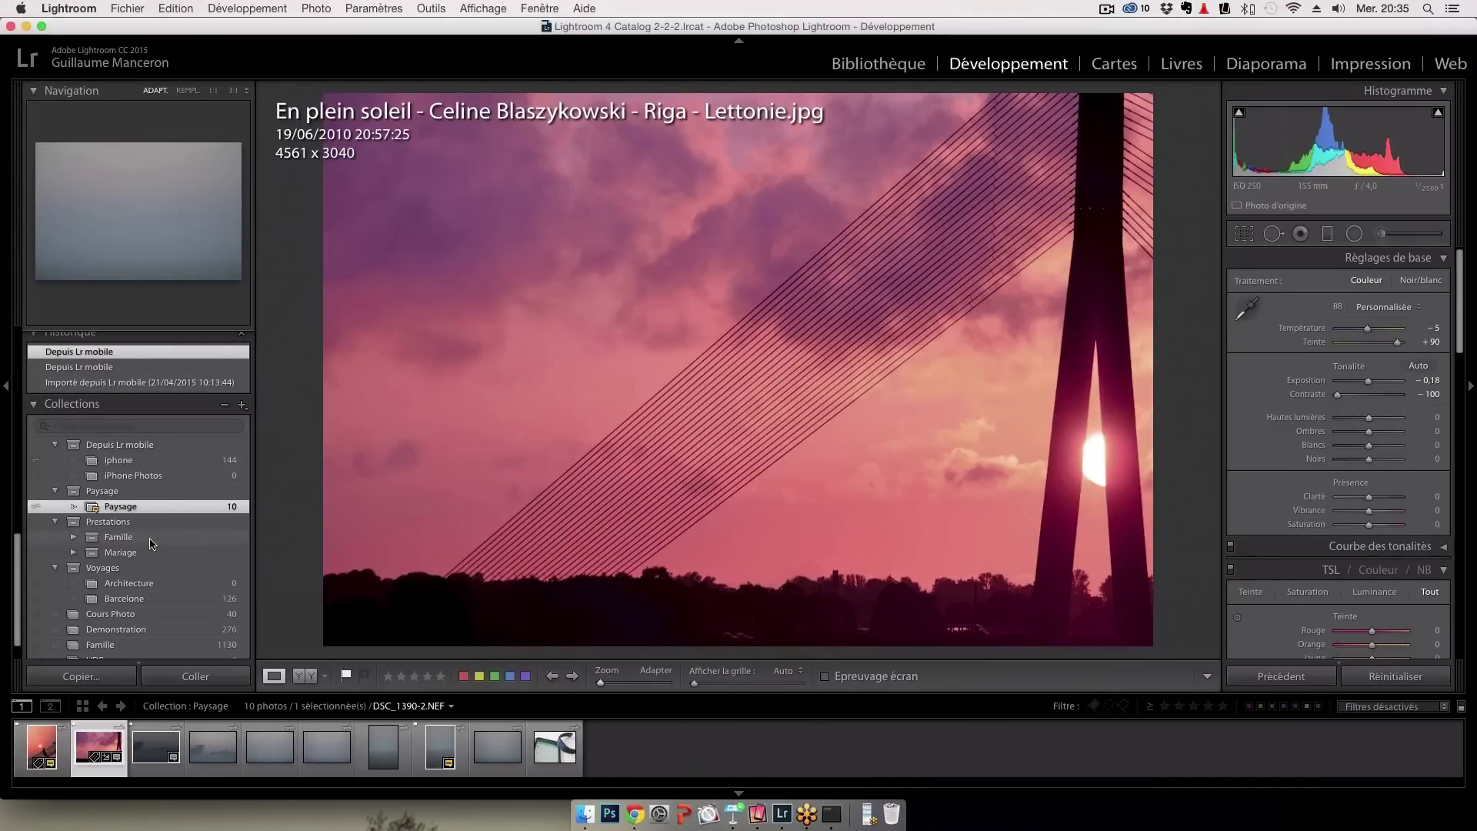
Review the Historique and Collections panels for the synced Paysage collection, then open the Reflector 2 menu-bar panel
scroll(152, 544, "down", 2)
scroll(151, 544, "down", 2)
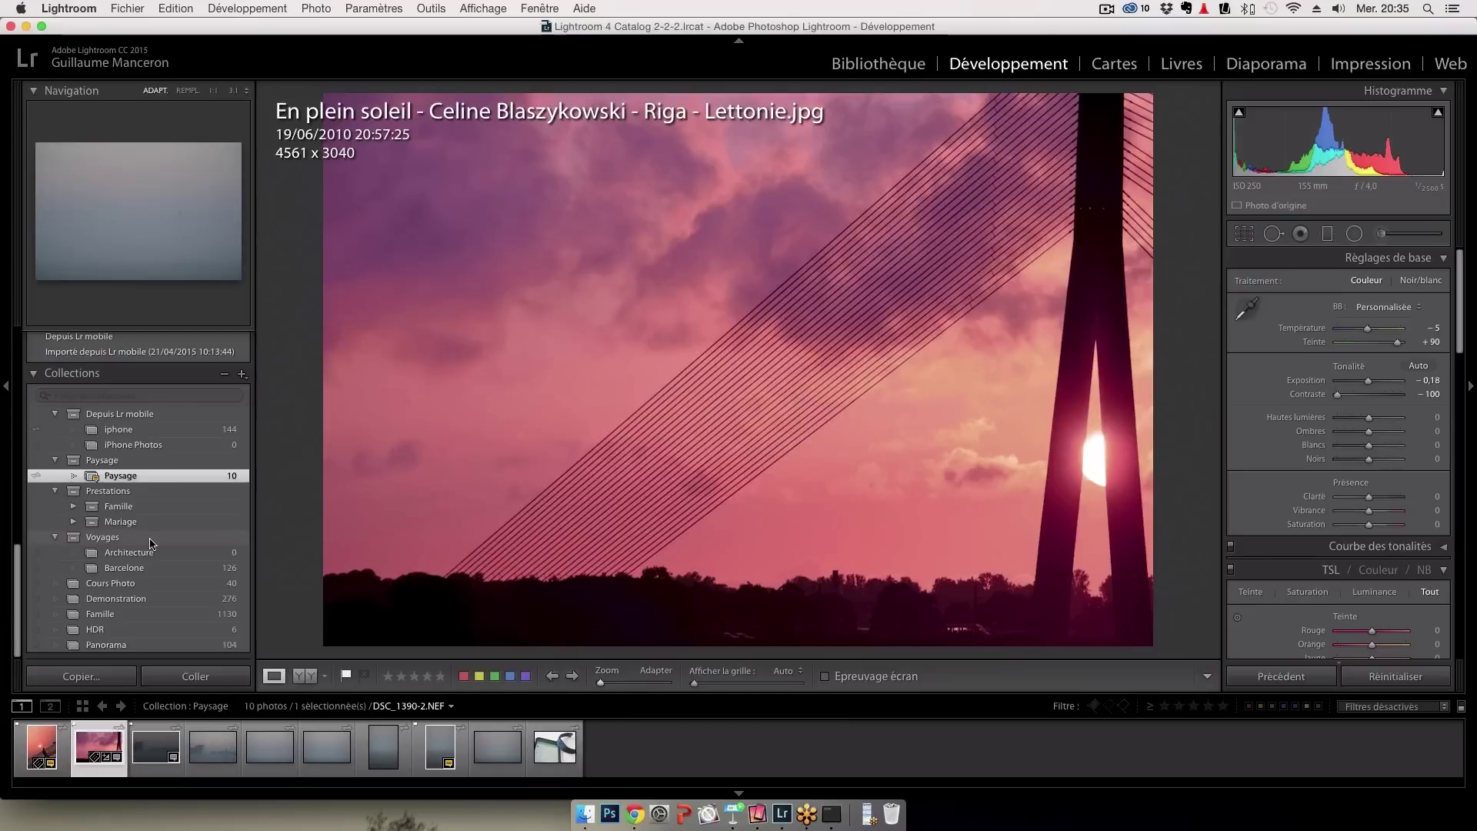
scroll(154, 537, "up", 5)
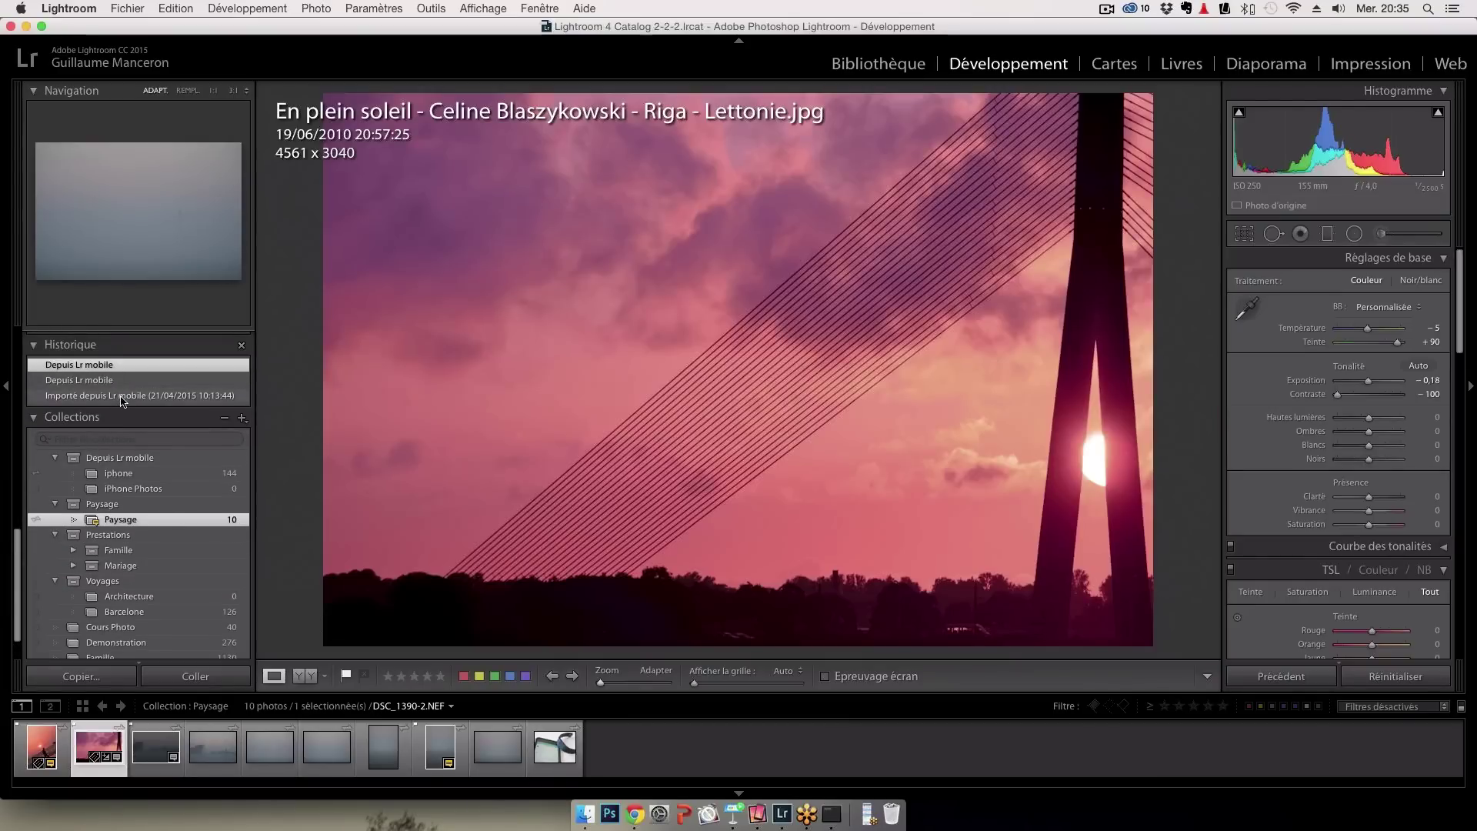
scroll(119, 396, "up", 6)
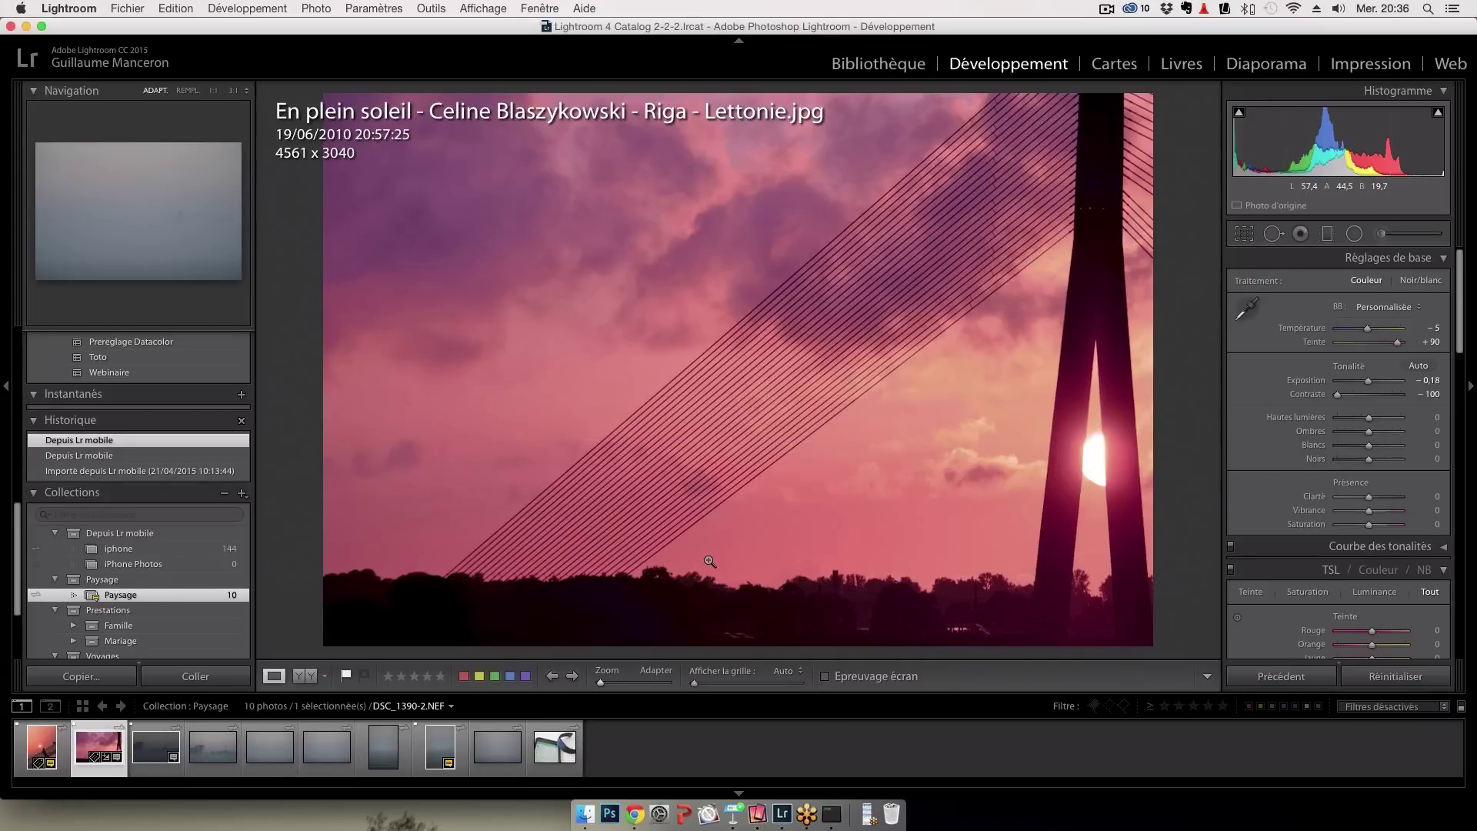
left_click(758, 800)
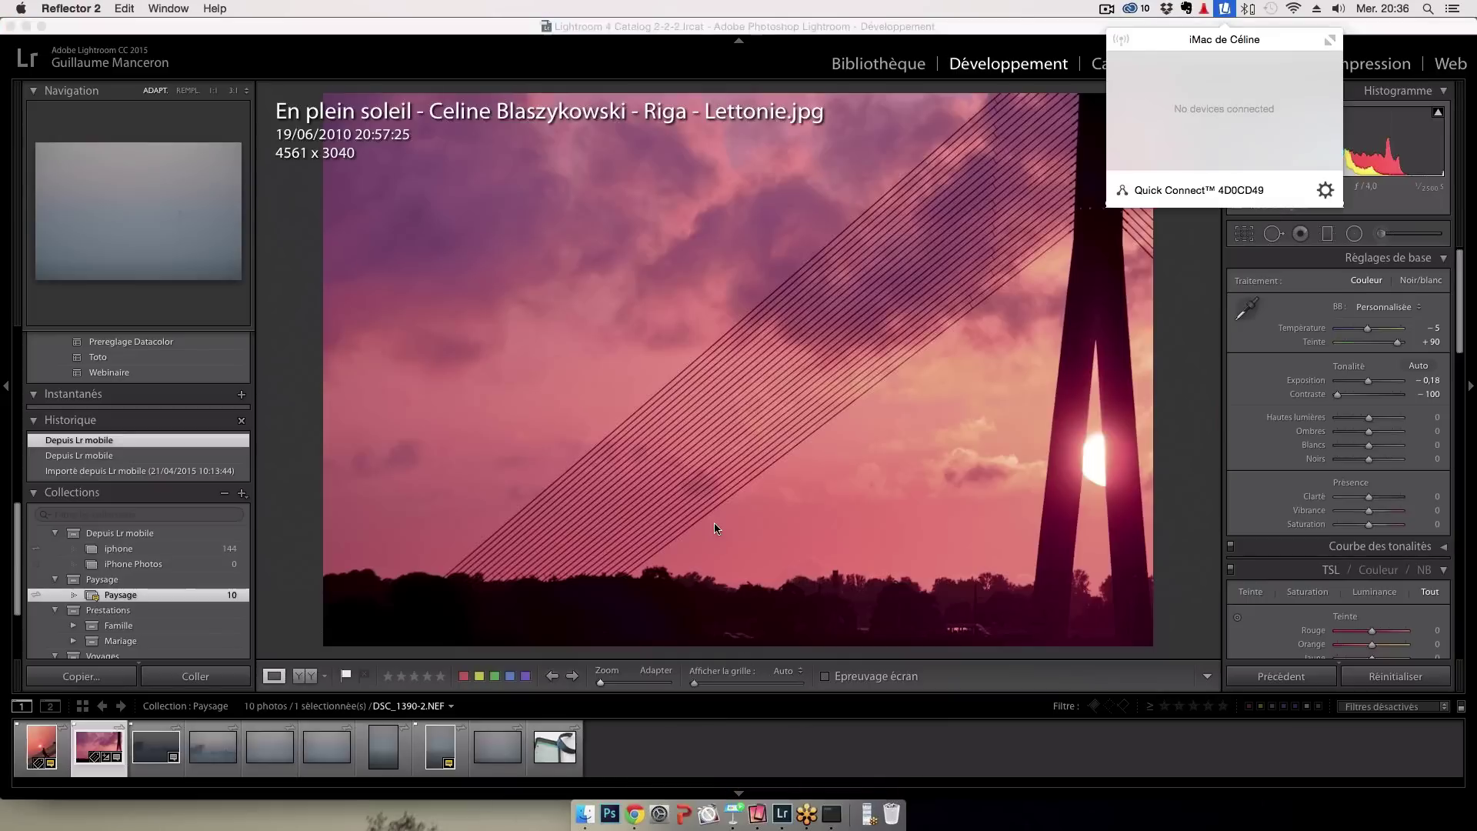
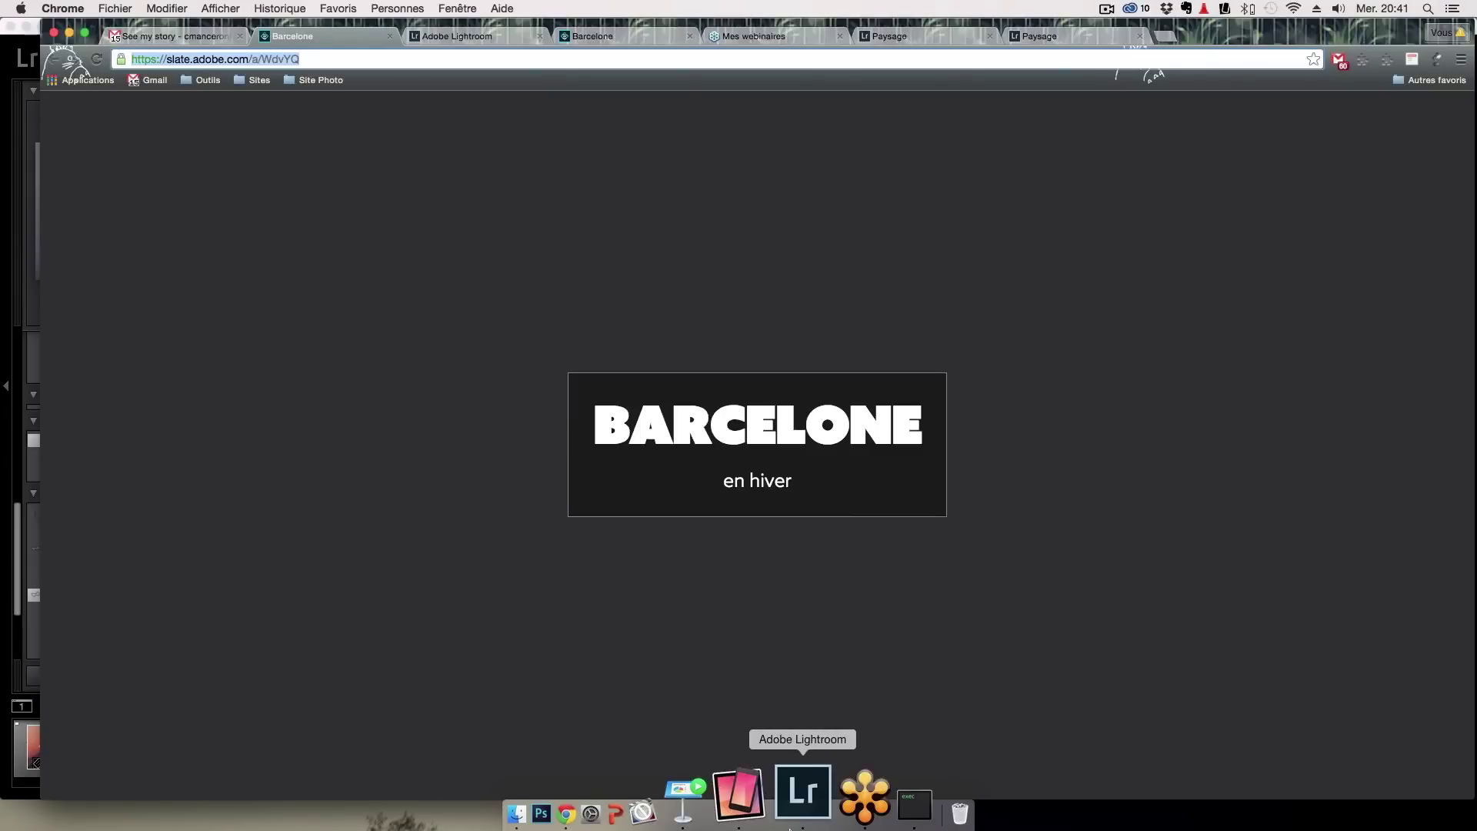
Leave the BARCELONE en hiver story in Adobe Slate and return to Lightroom's Develop view
left_click(792, 807)
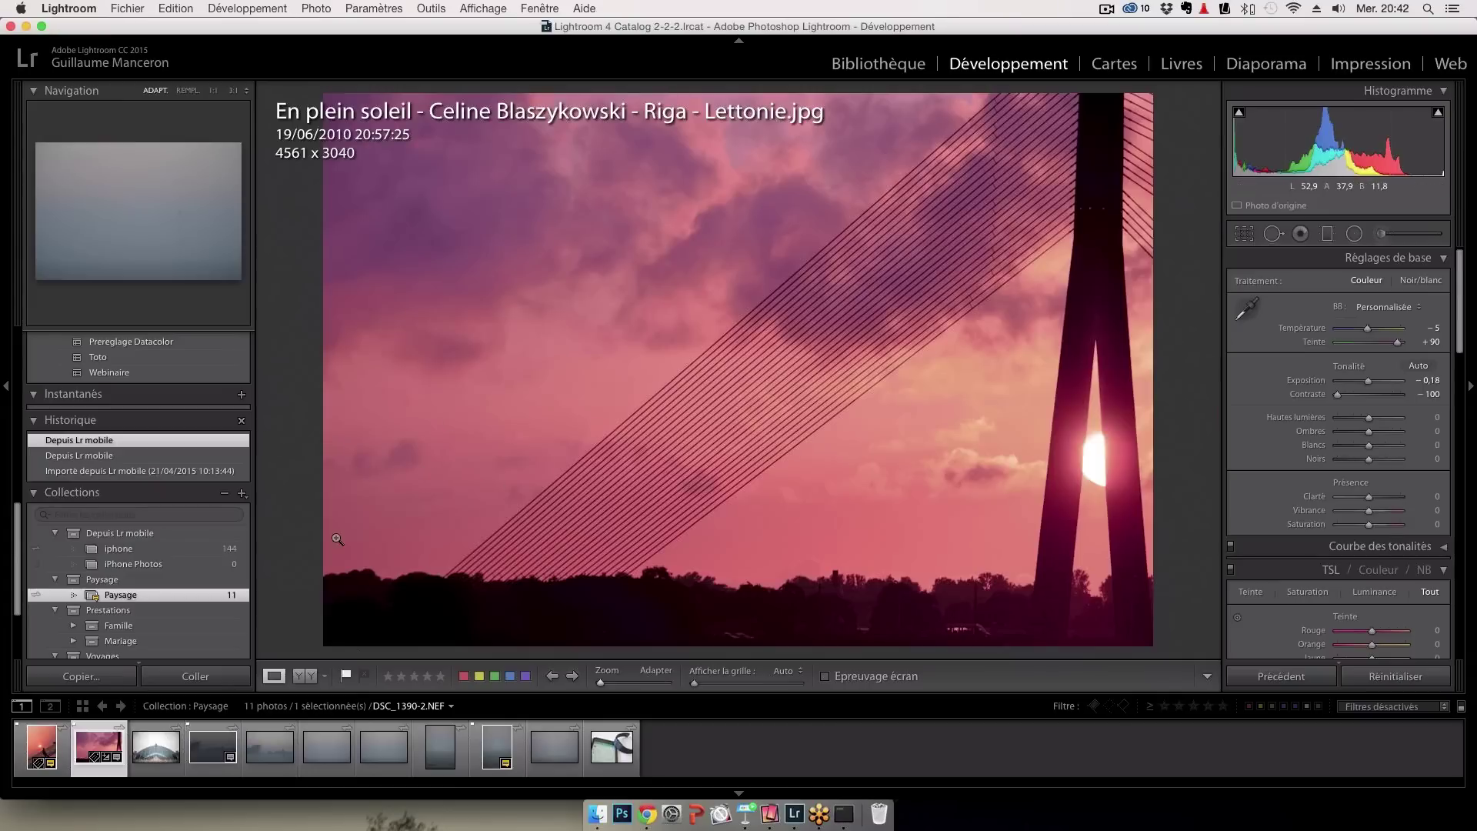
Open the 276-photo Demonstration collection, landing on DSC_2841.NEF
scroll(171, 567, "down", 1)
scroll(171, 567, "down", 5)
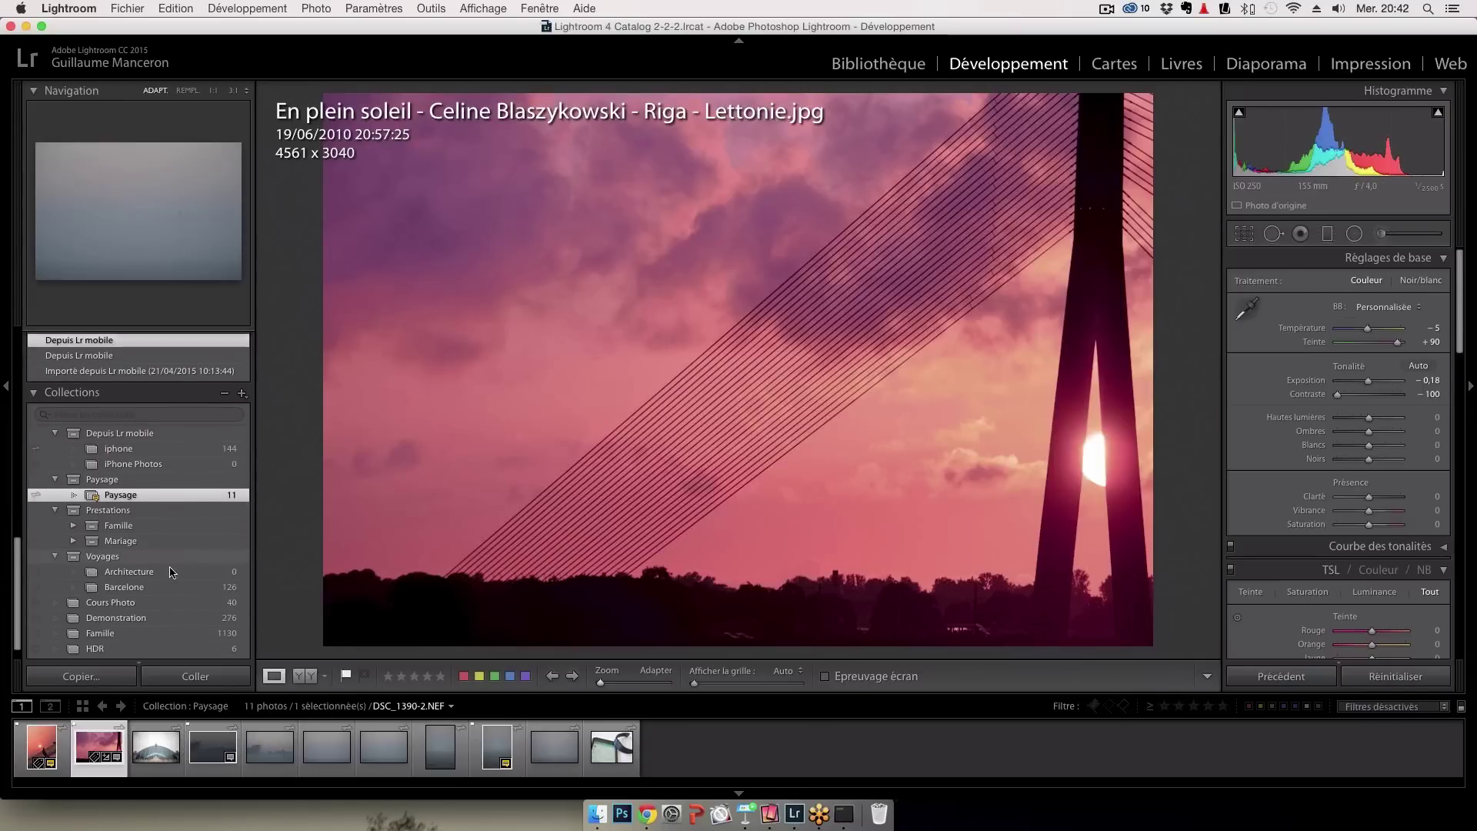
left_click(169, 606)
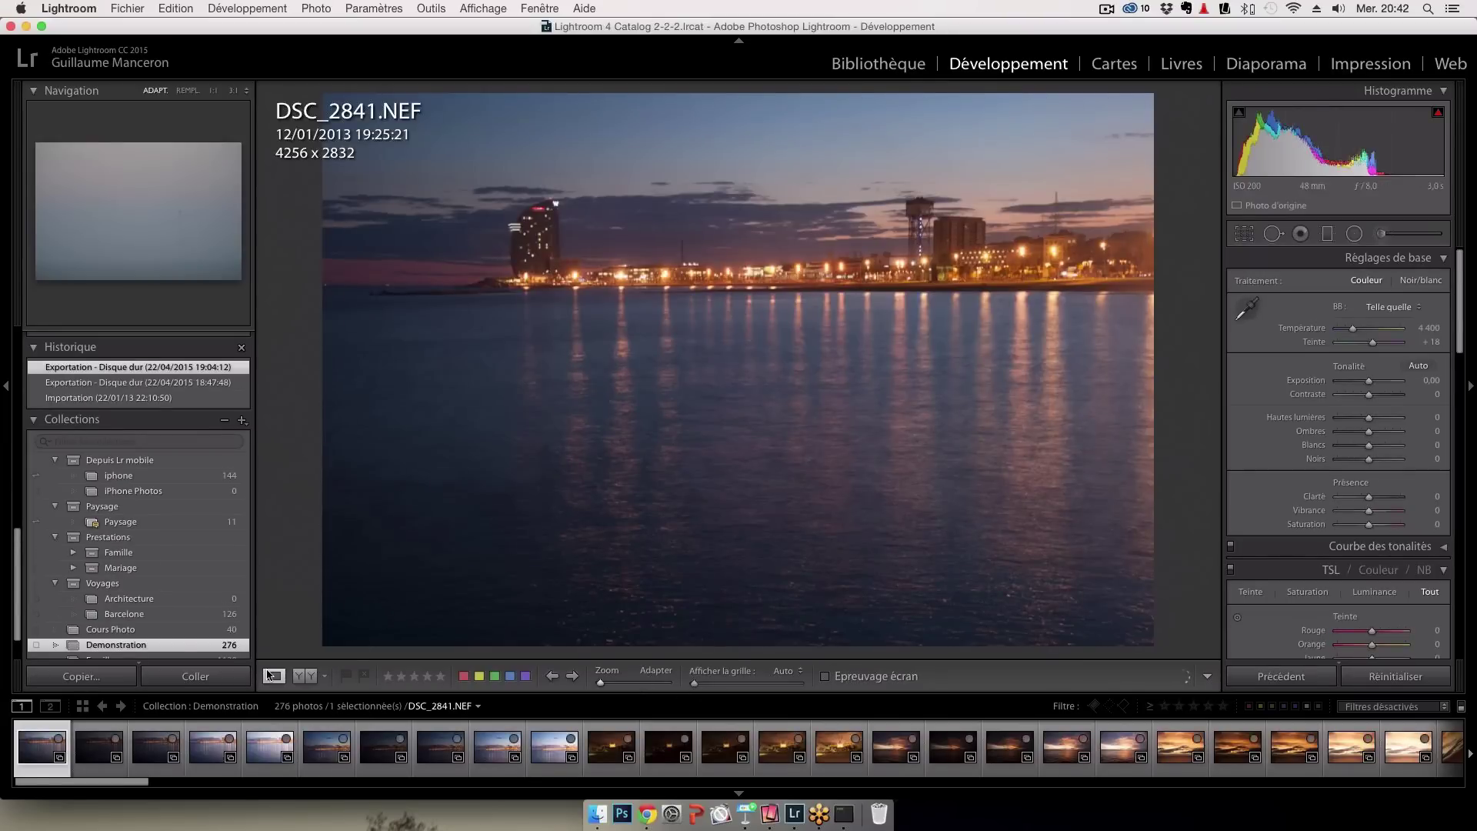
Show the Demonstration collection as a thumbnail grid in Bibliothèque
left_click(889, 65)
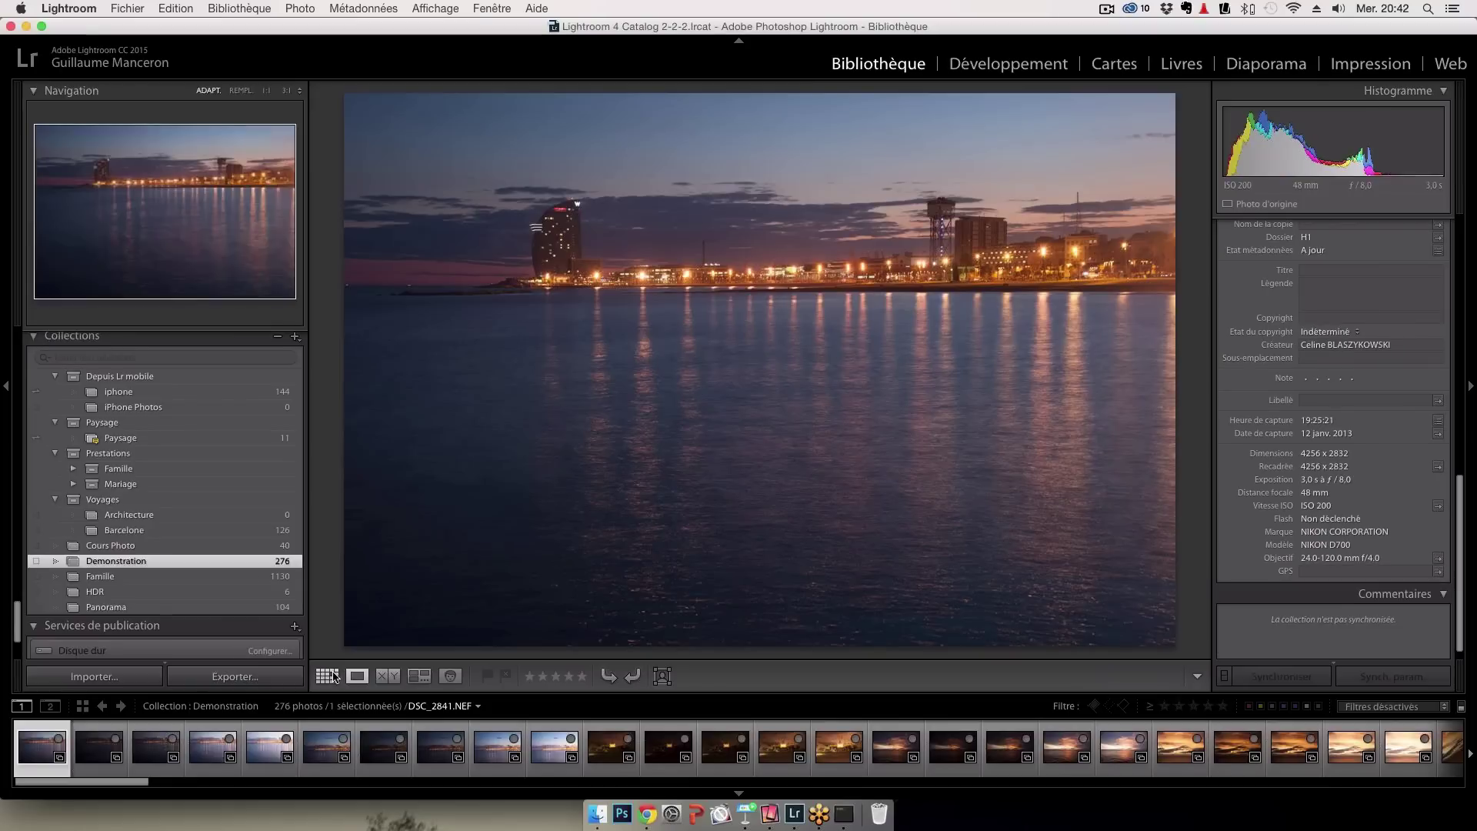
left_click(335, 675)
scroll(841, 377, "down", 5)
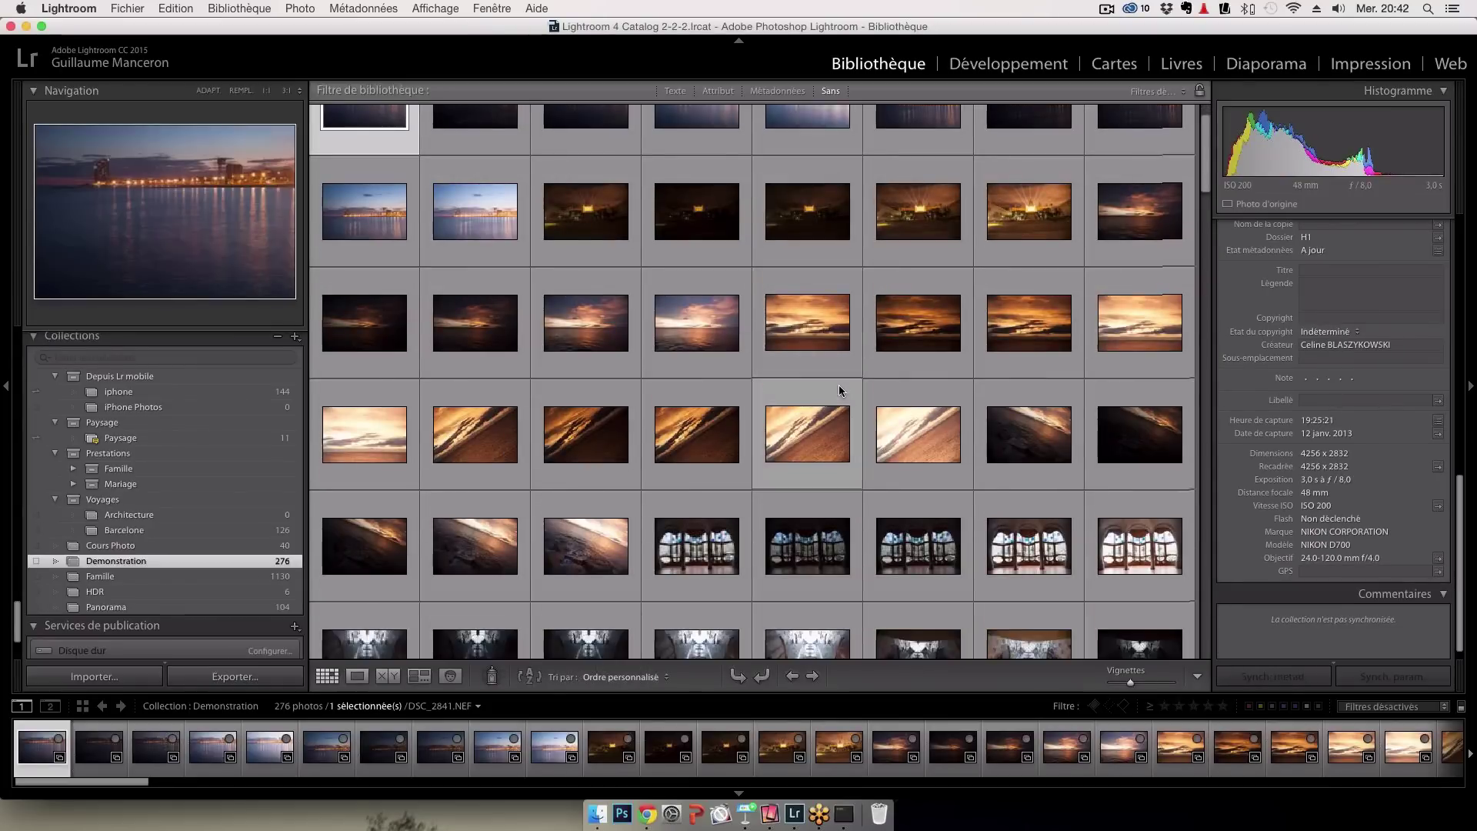
scroll(839, 384, "down", 3)
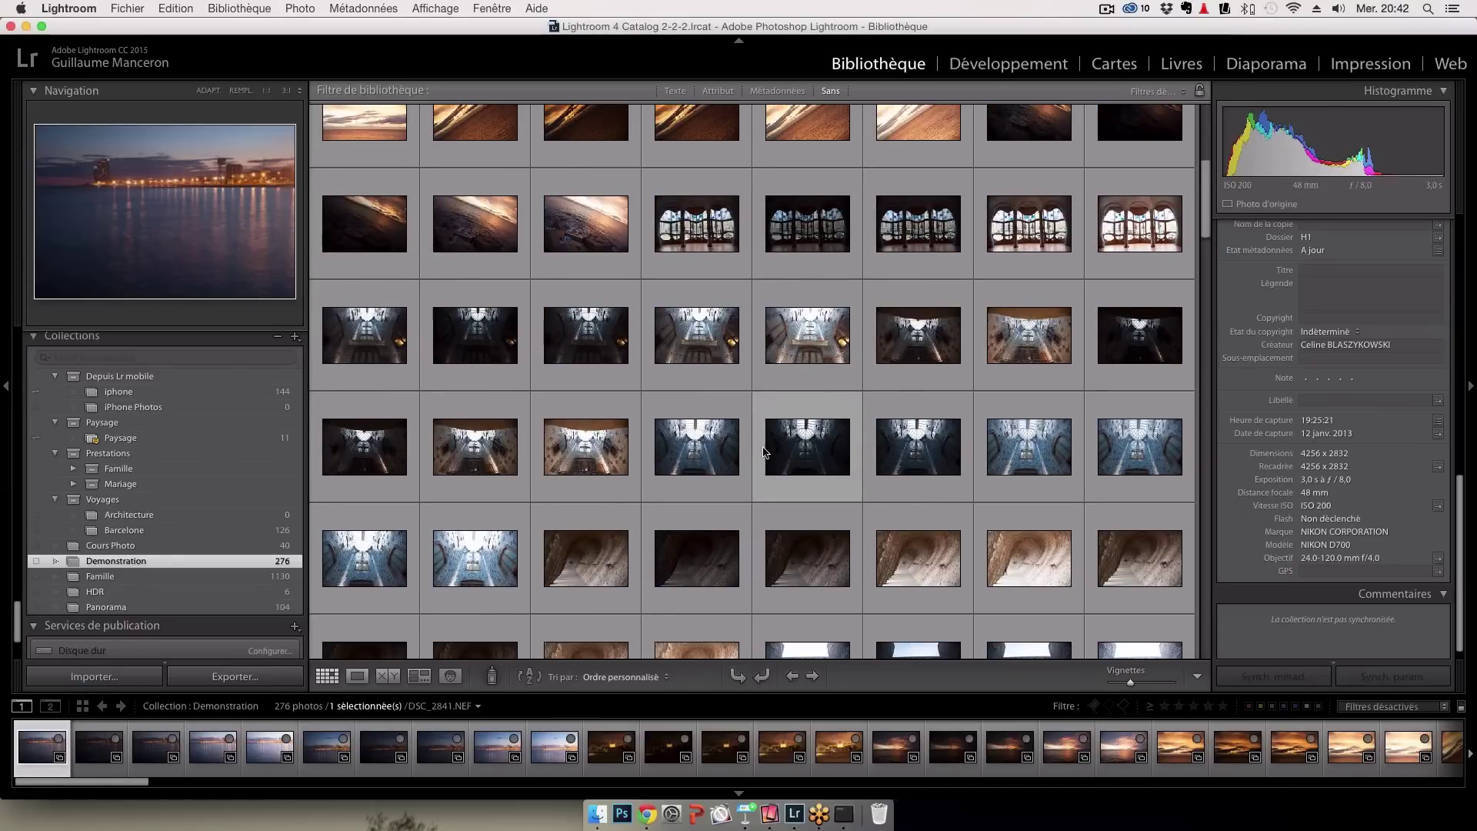
Select the blue stairwell interior shots, ending with DSC_3335 as the active photo
left_click(690, 456)
left_click(1110, 453, "shift")
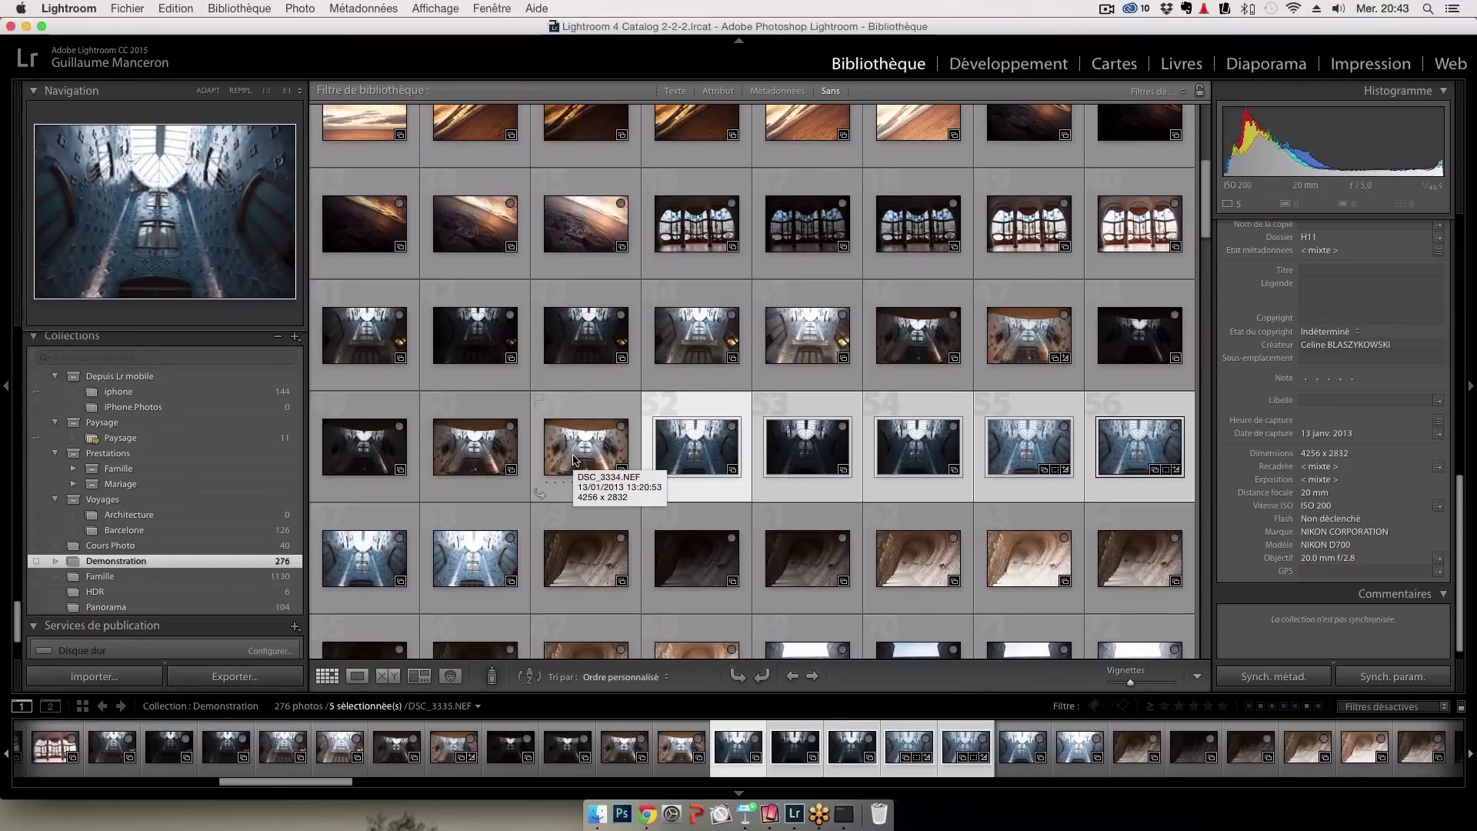
left_click(574, 460)
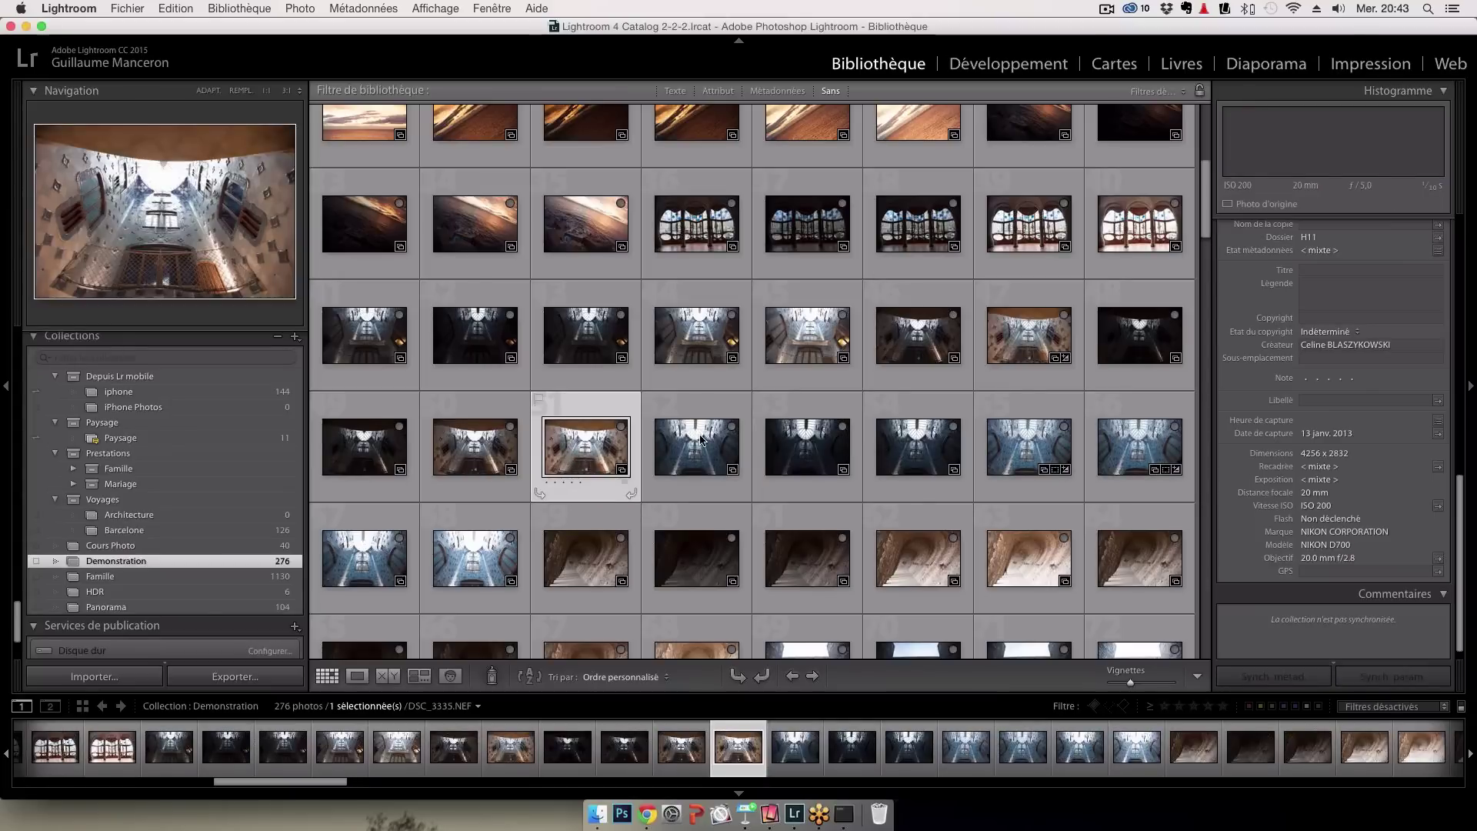
left_click(702, 440)
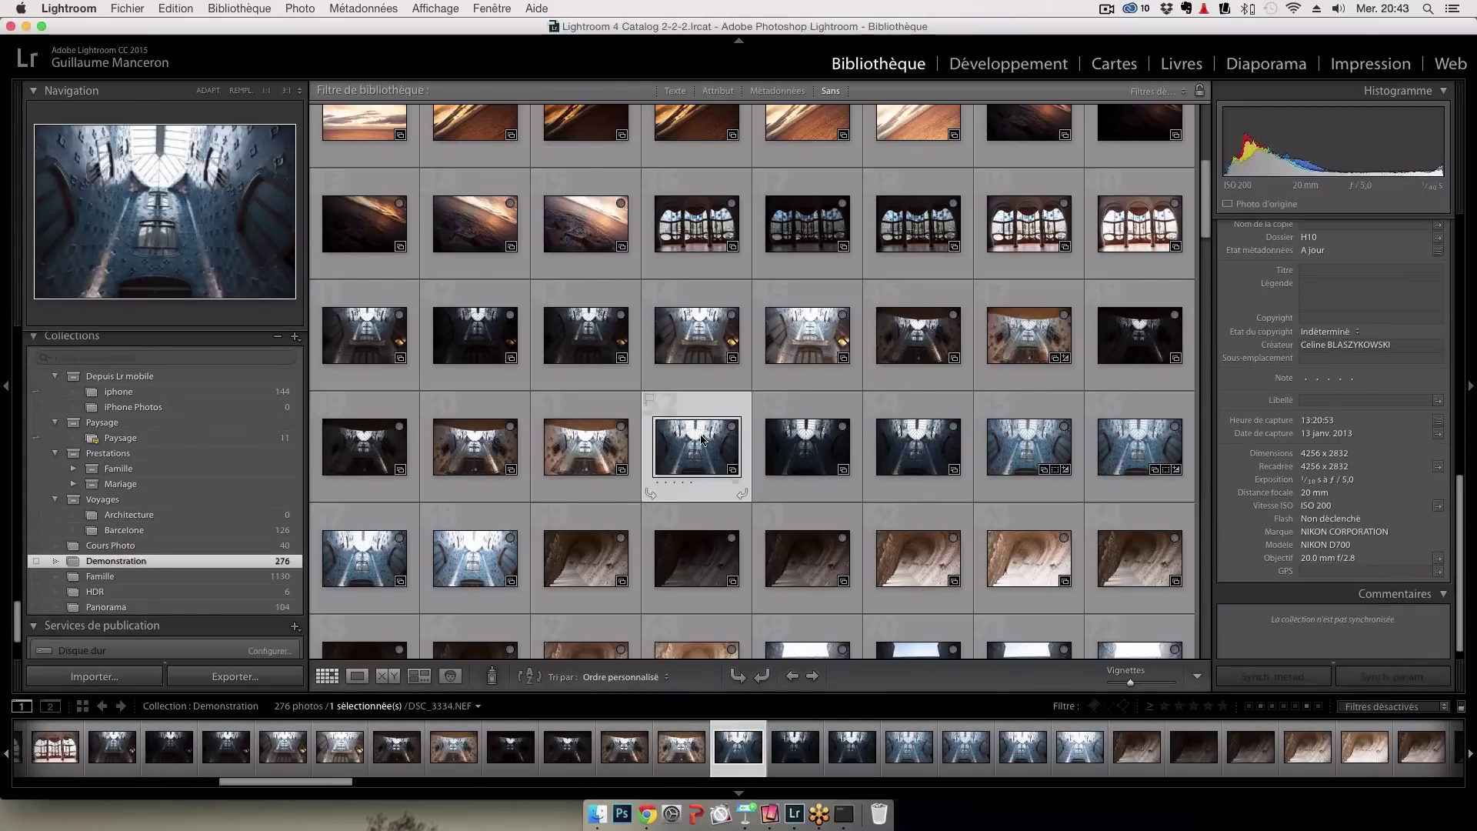
left_click_drag(701, 440, 993, 448)
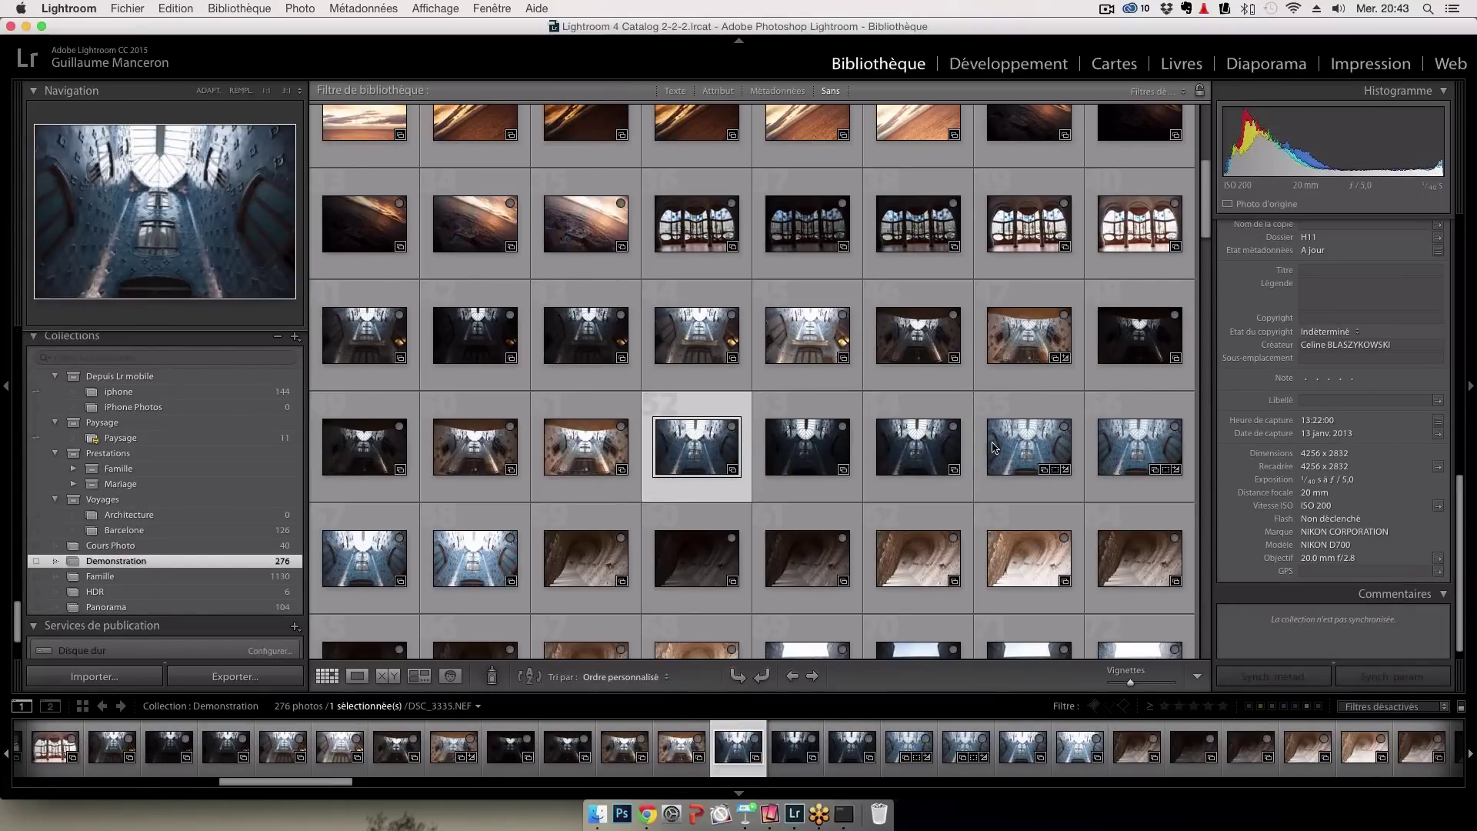
Merge two selected stairwell exposures into an HDR via Fusion de photos > HDR
left_click(995, 448, "super")
right_click(1005, 448)
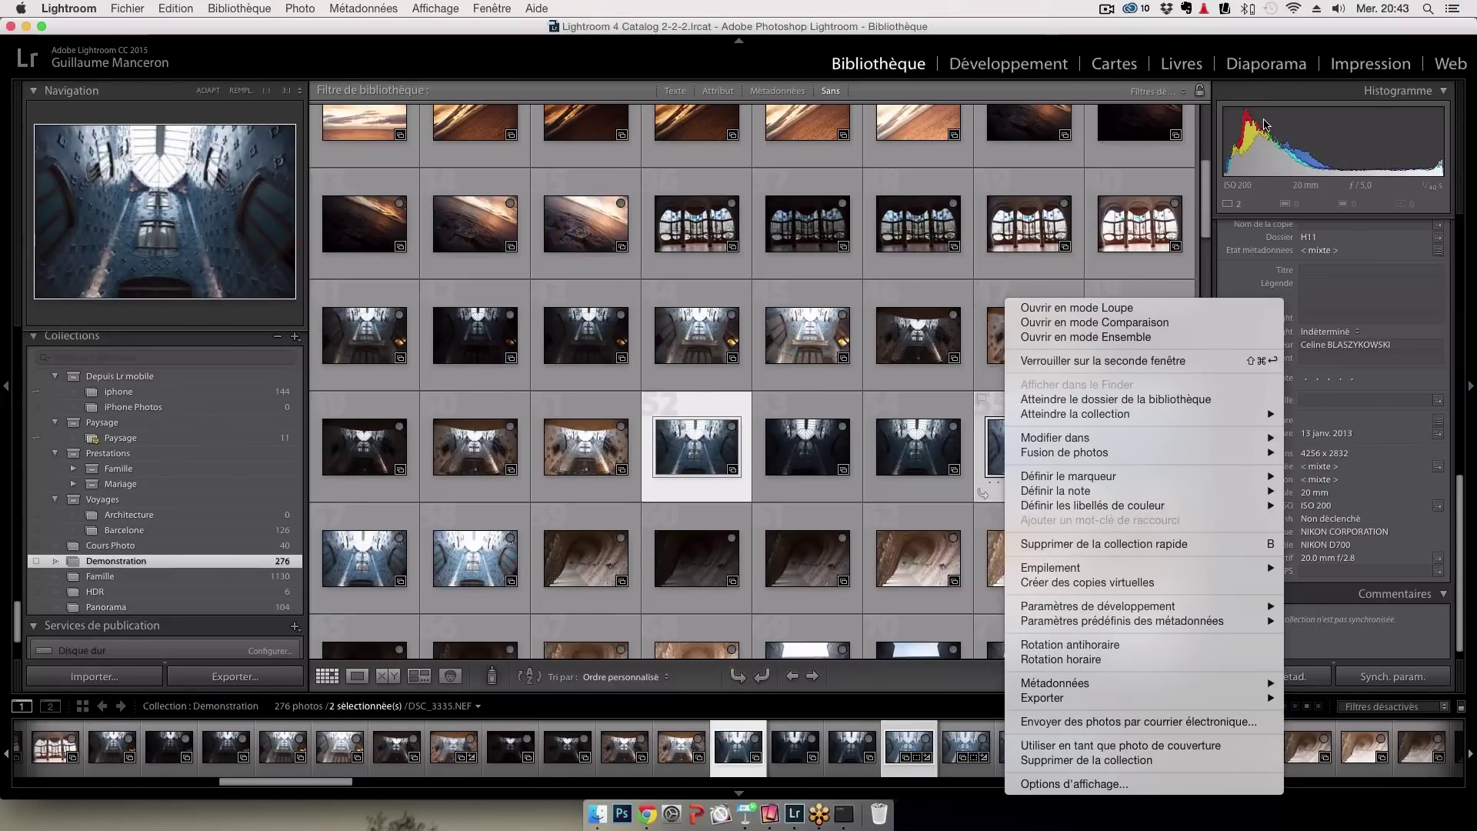
right_click(1035, 452)
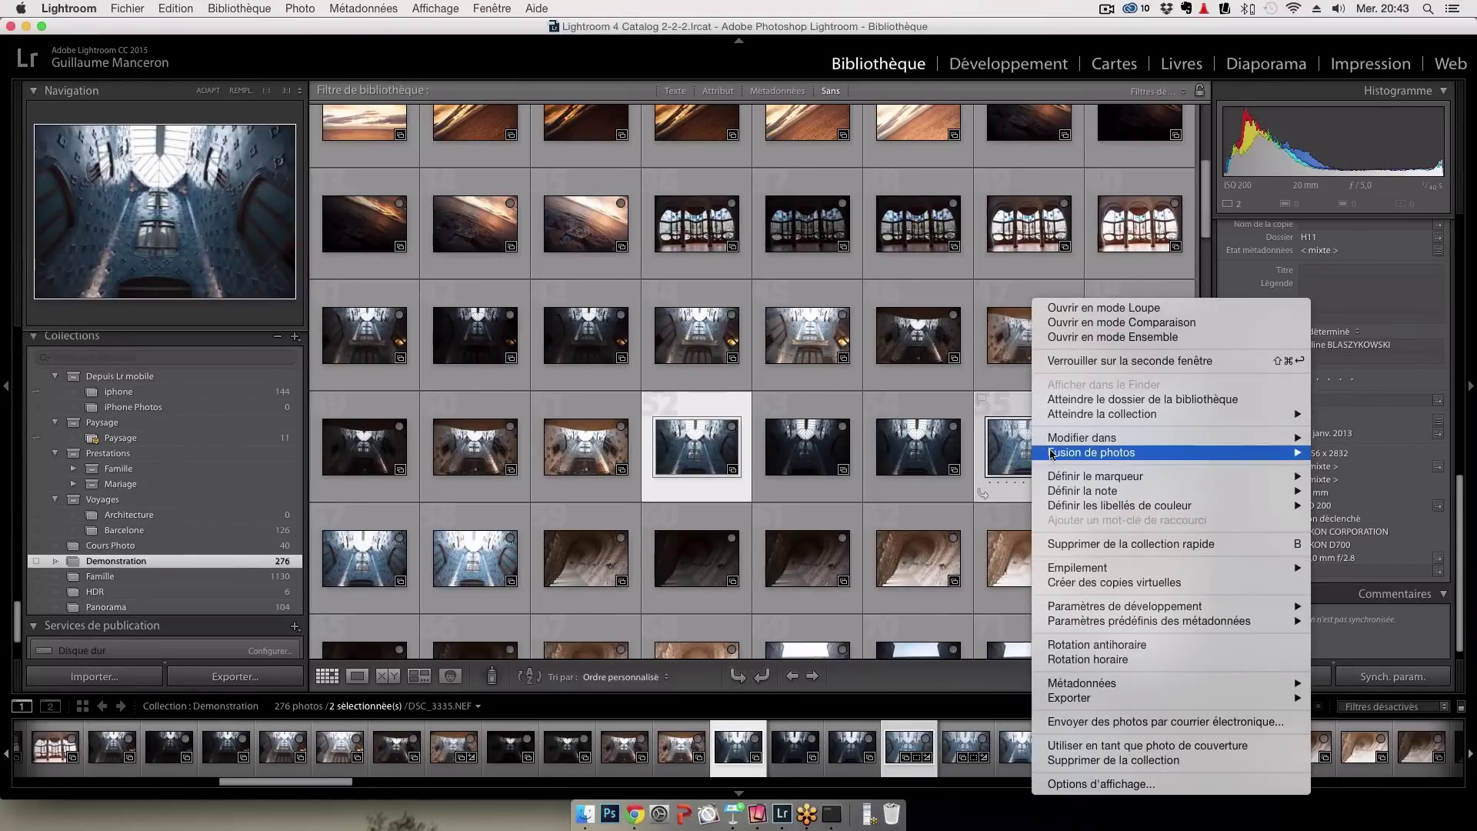
mouse_move(1077, 454)
left_click(1354, 453)
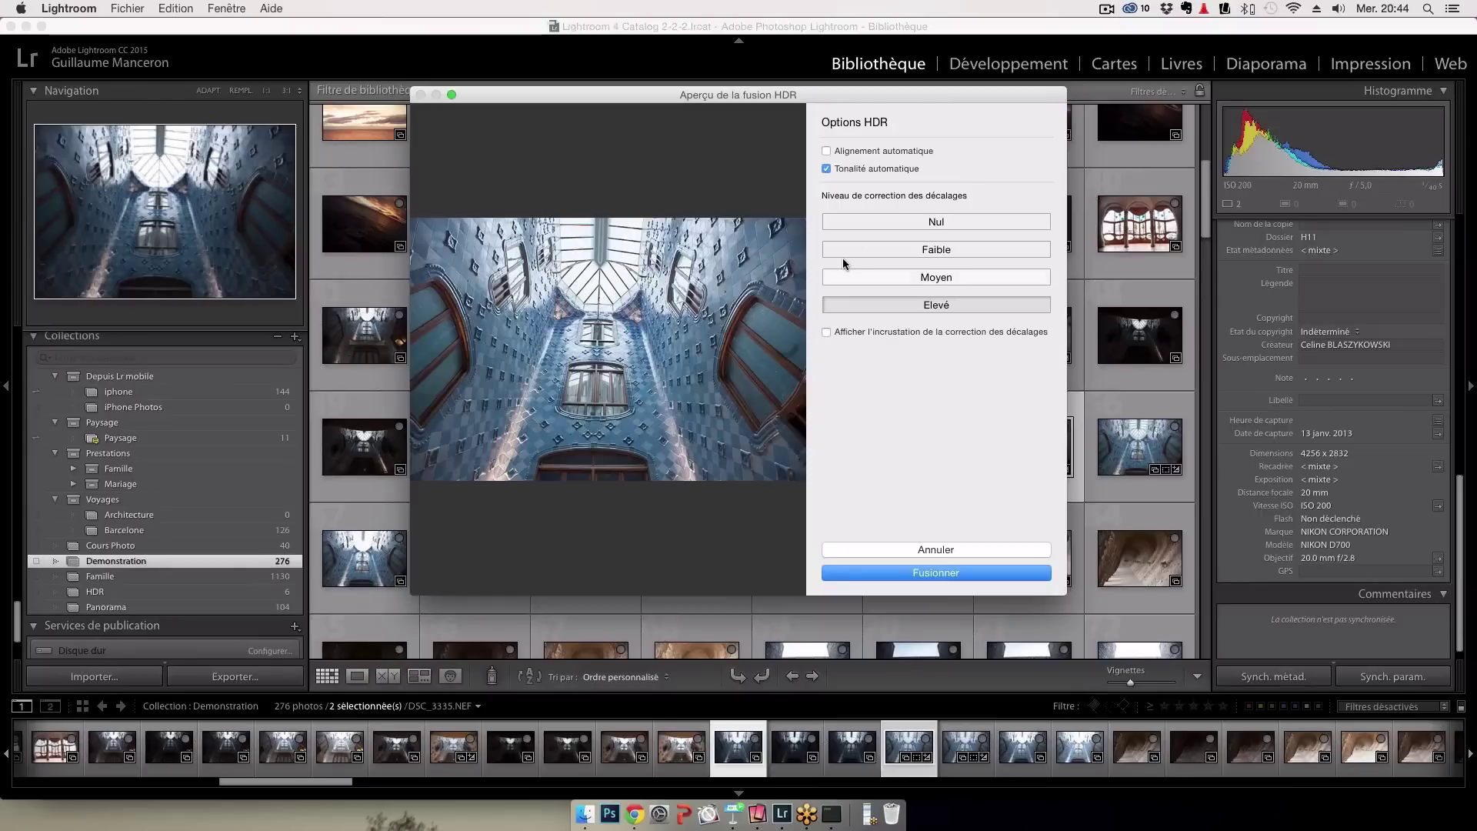
Turn off Tonalité automatique and set the deghosting level to Faible
left_click(832, 174)
left_click(831, 172)
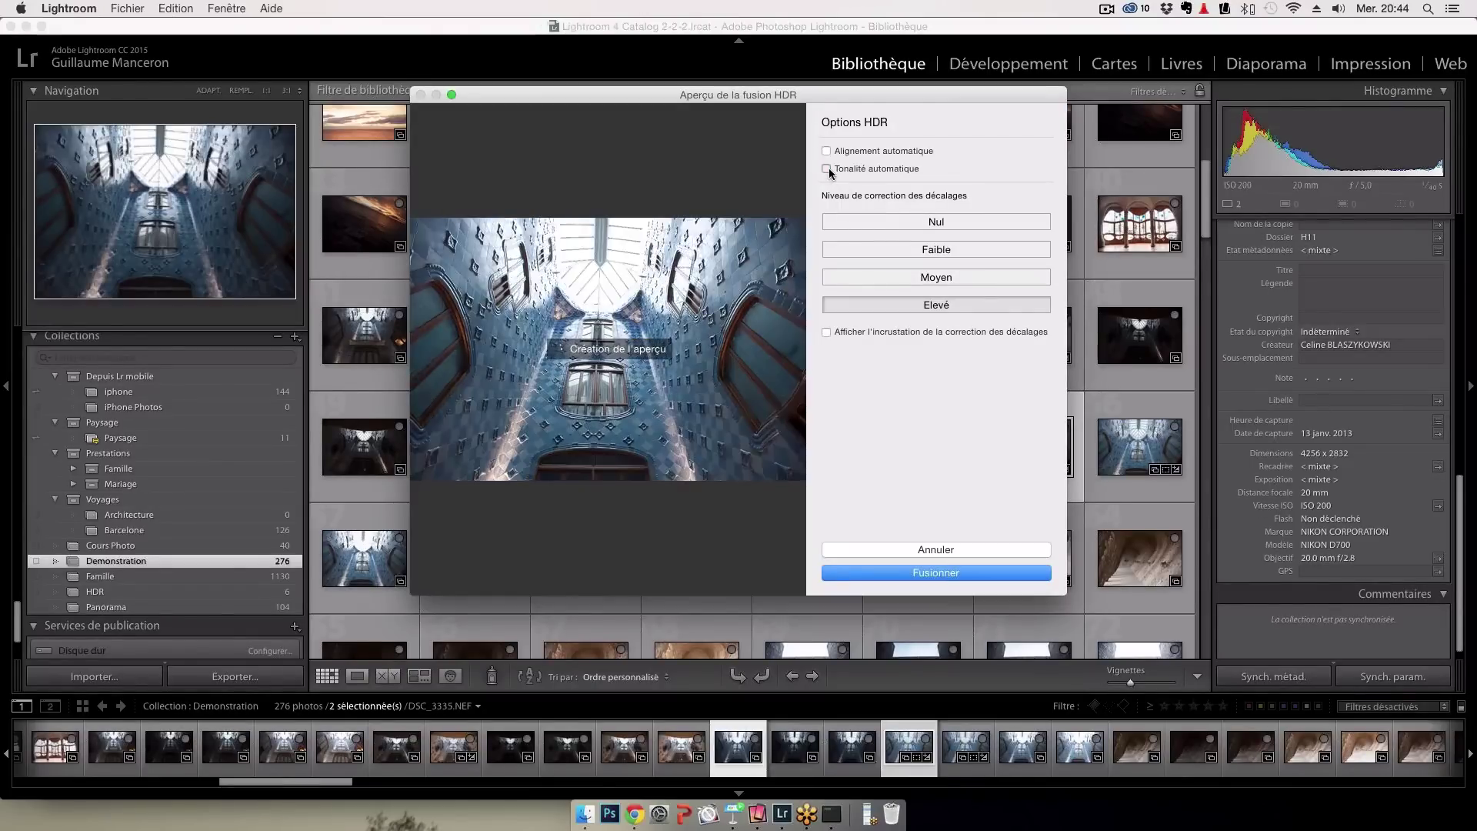
left_click(827, 169)
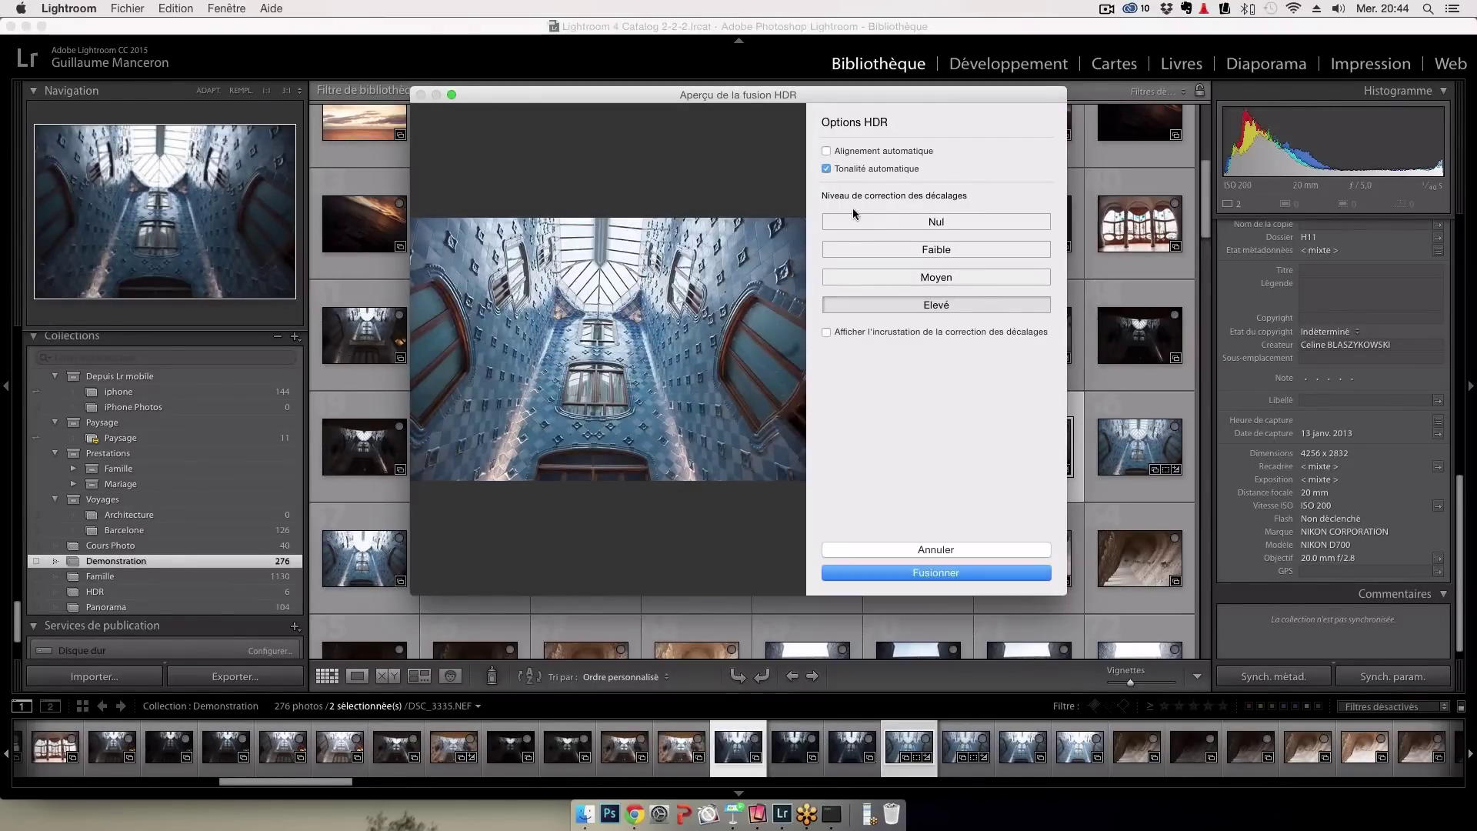
left_click(827, 168)
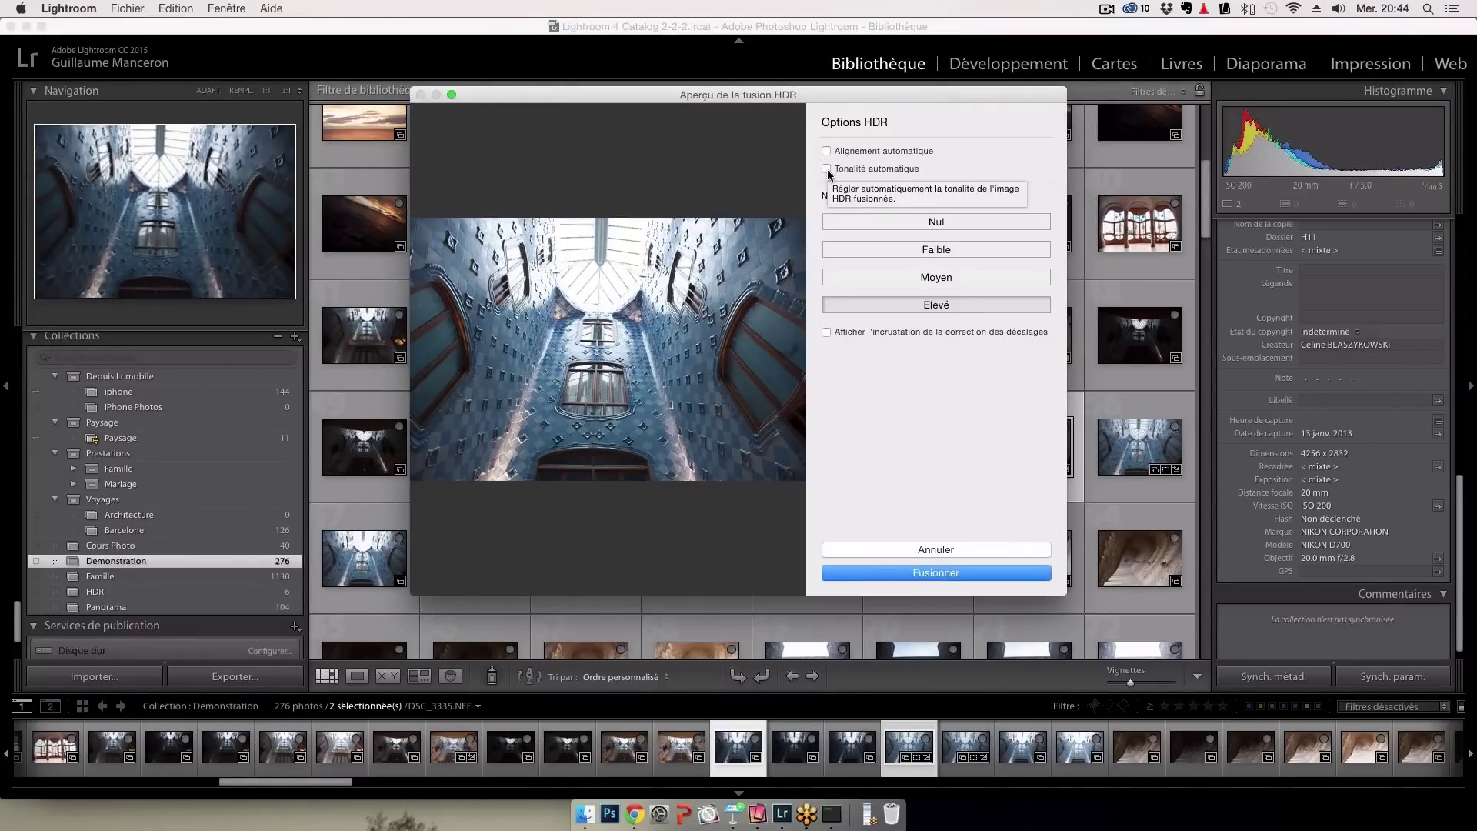
left_click(904, 255)
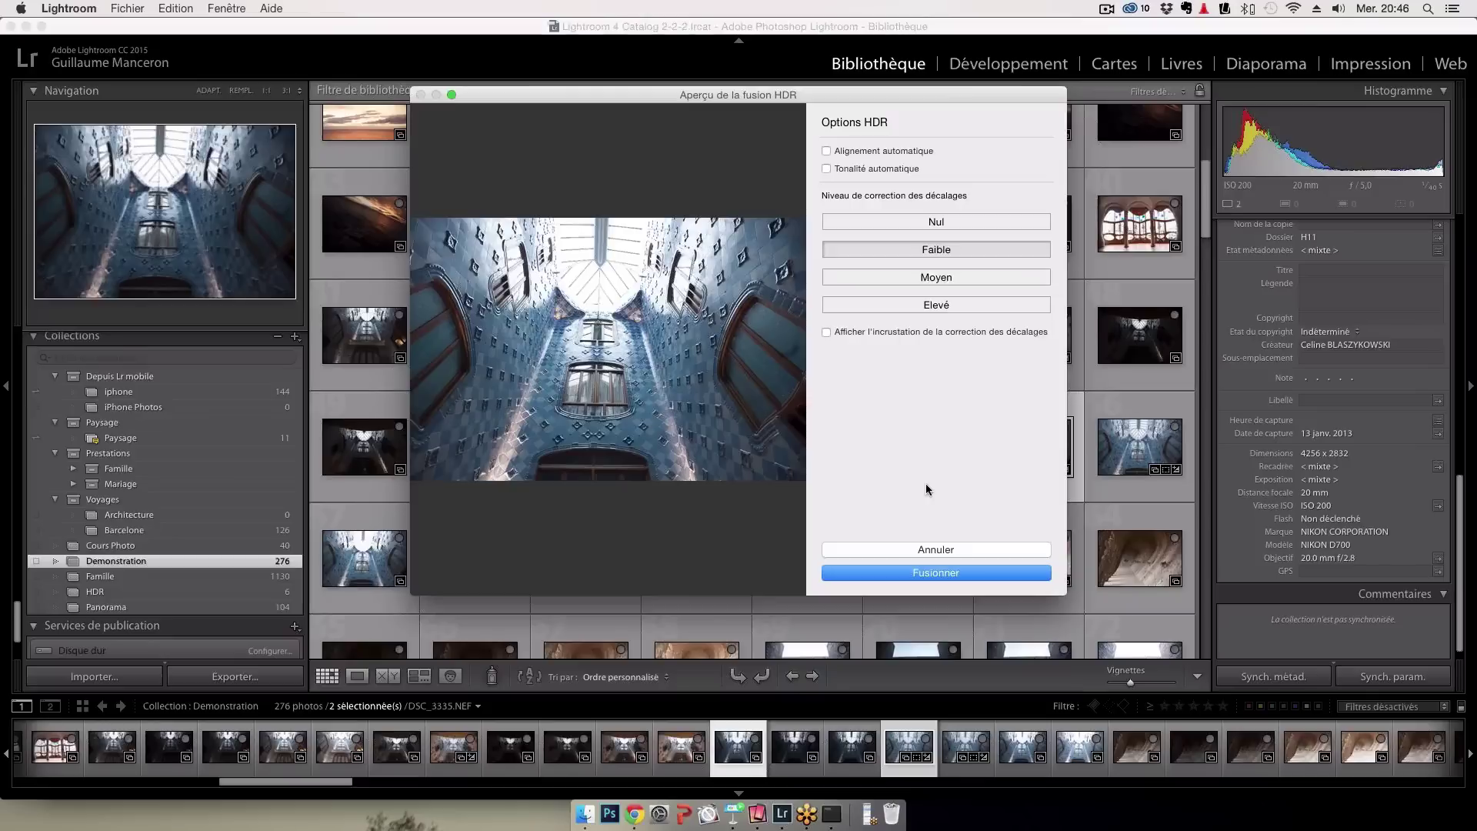
Run the HDR merge with Fusionner, bringing the Demonstration collection to 277 photos
left_click(915, 572)
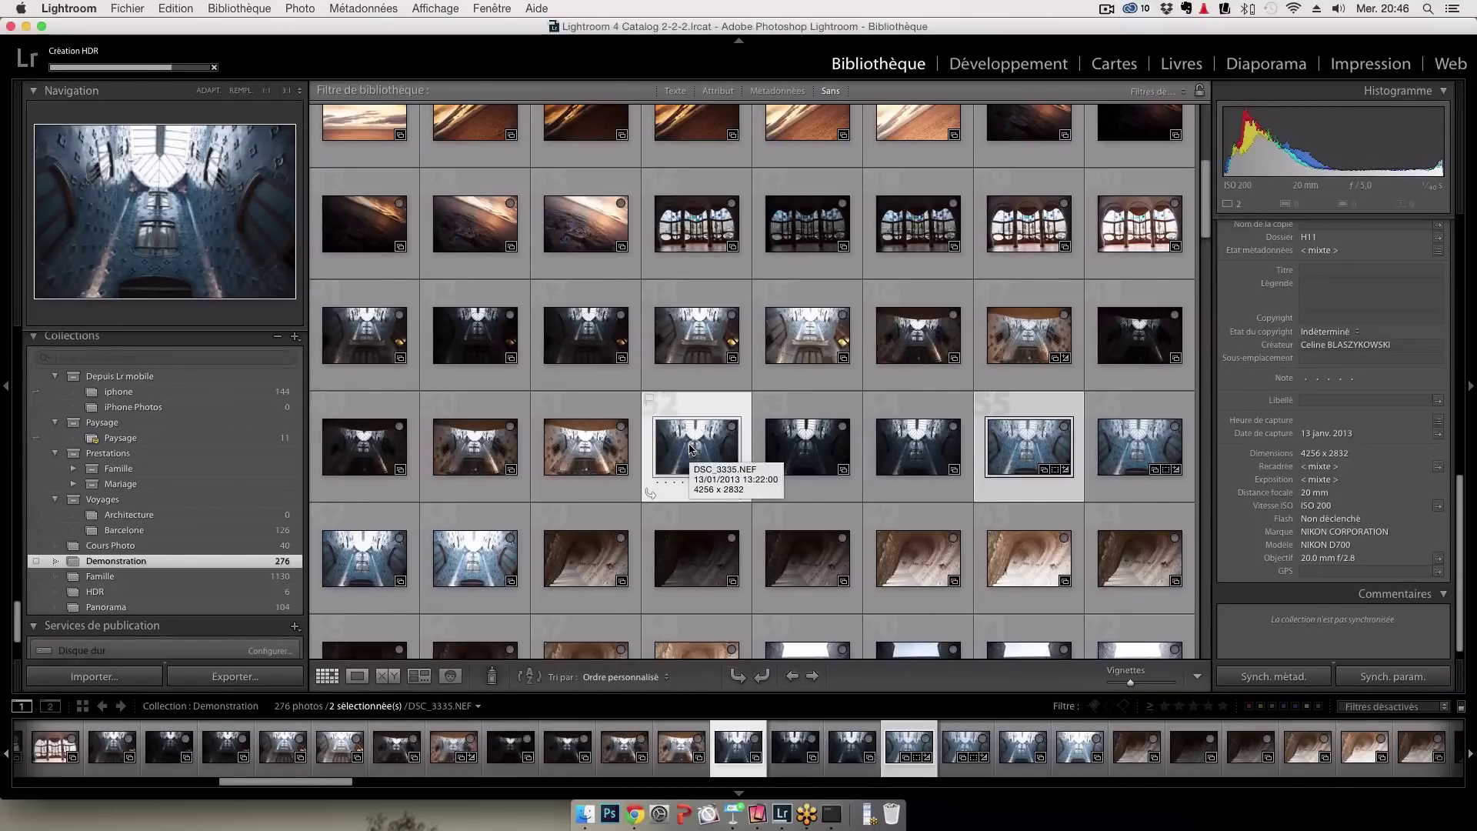
scroll(697, 292, "up", 2)
scroll(697, 293, "up", 6)
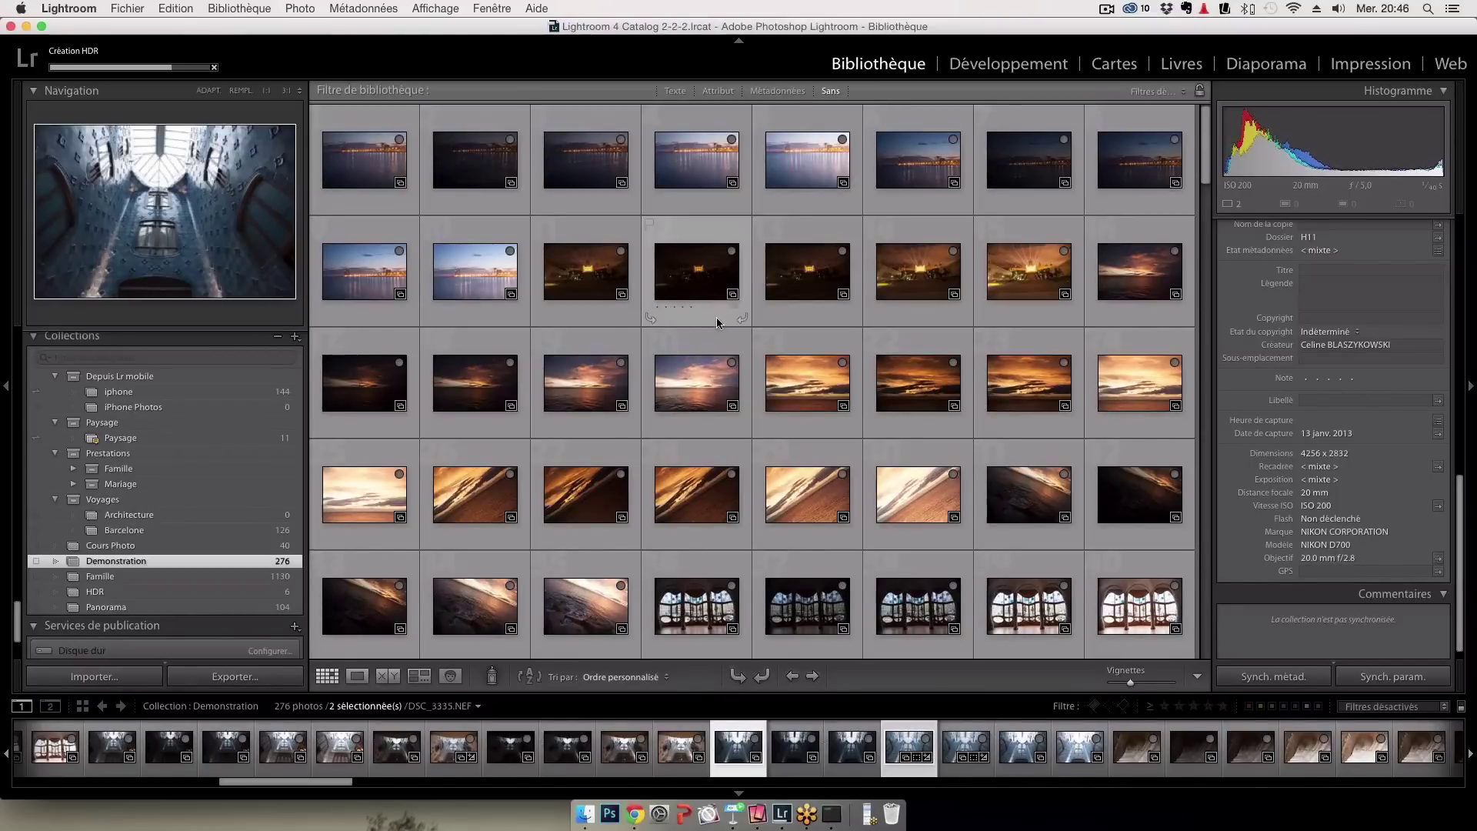
scroll(720, 330, "down", 1)
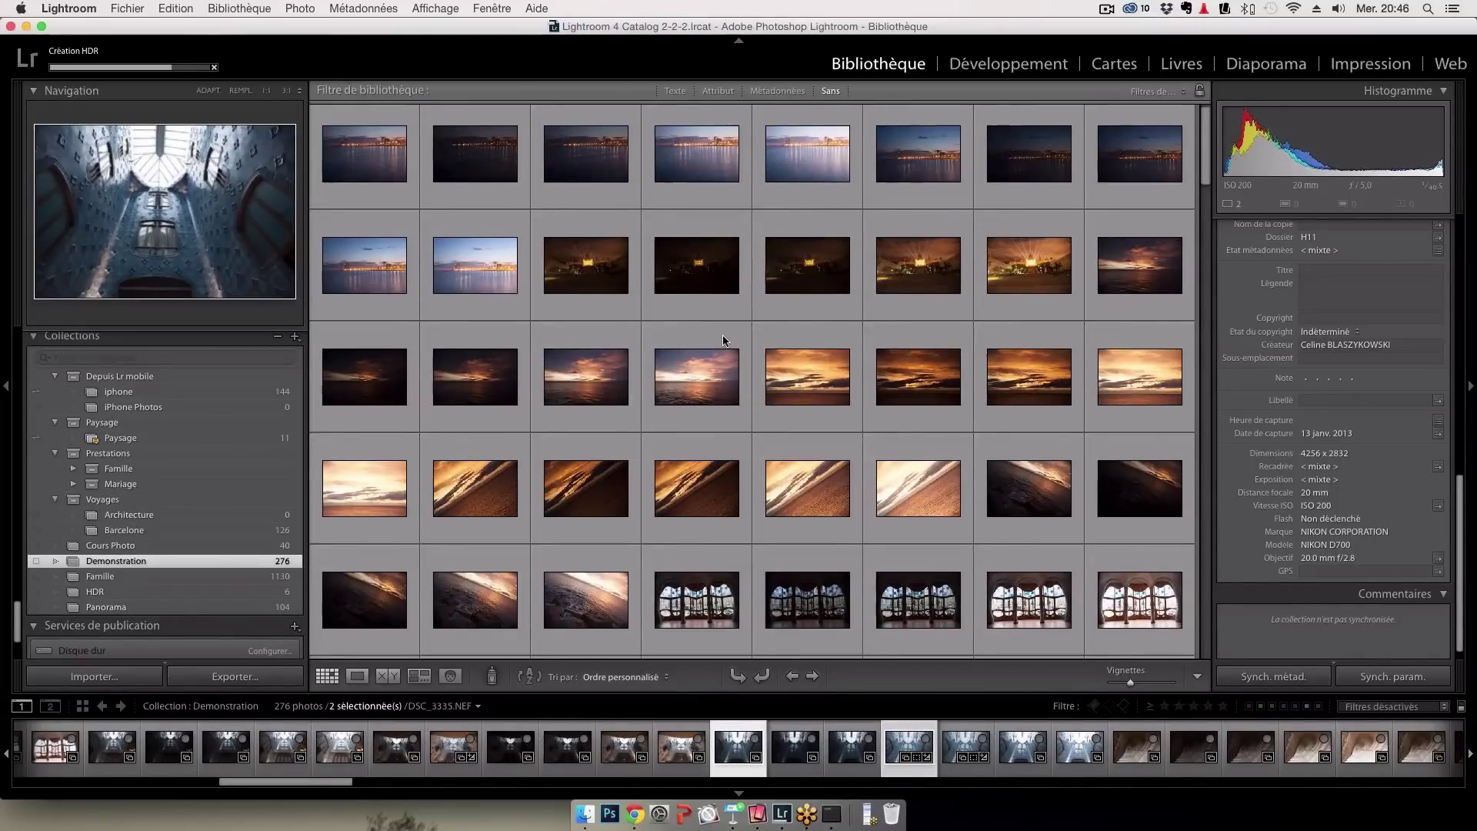
scroll(724, 340, "down", 10)
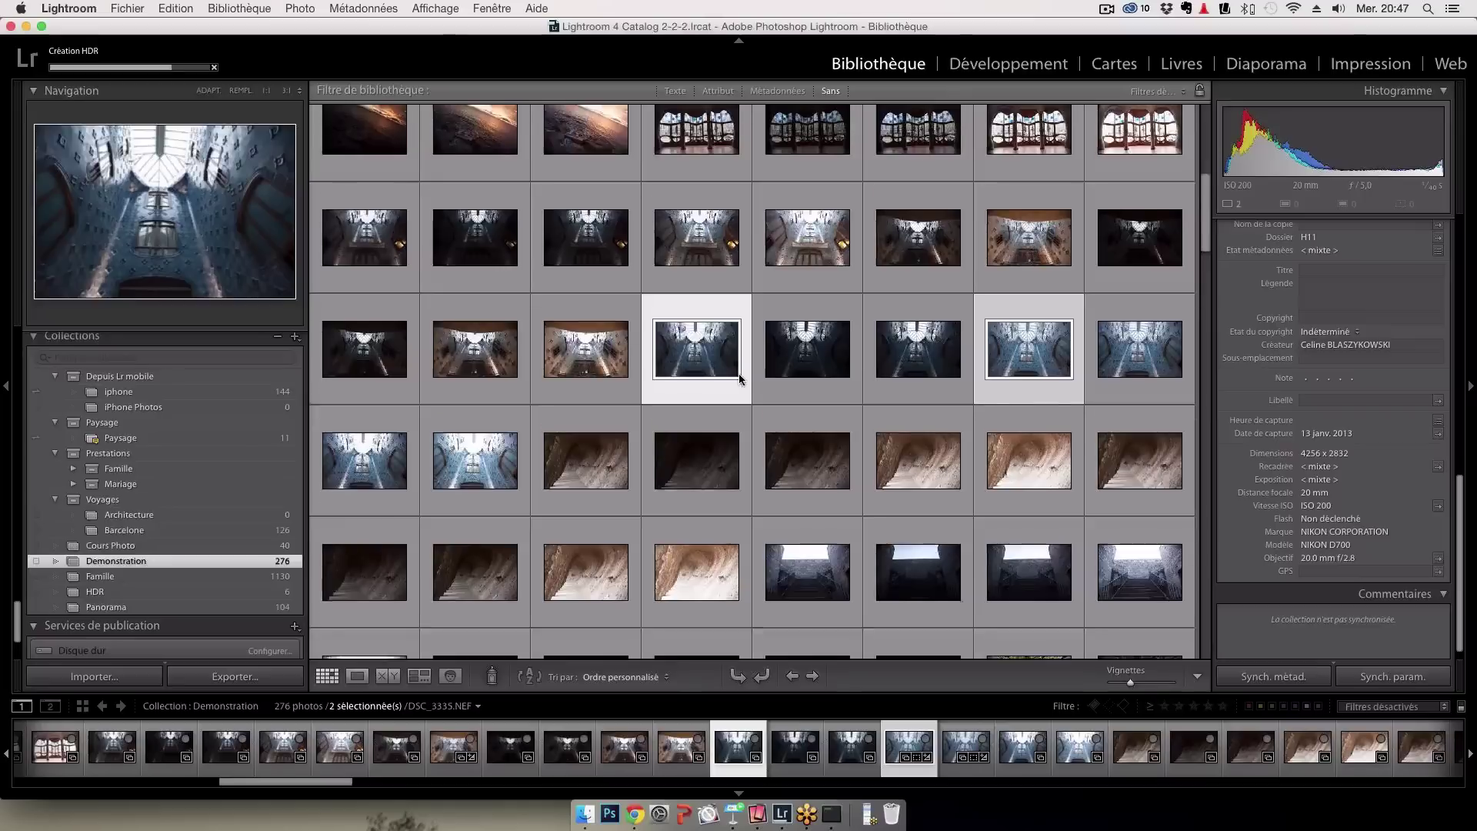
scroll(739, 378, "down", 8)
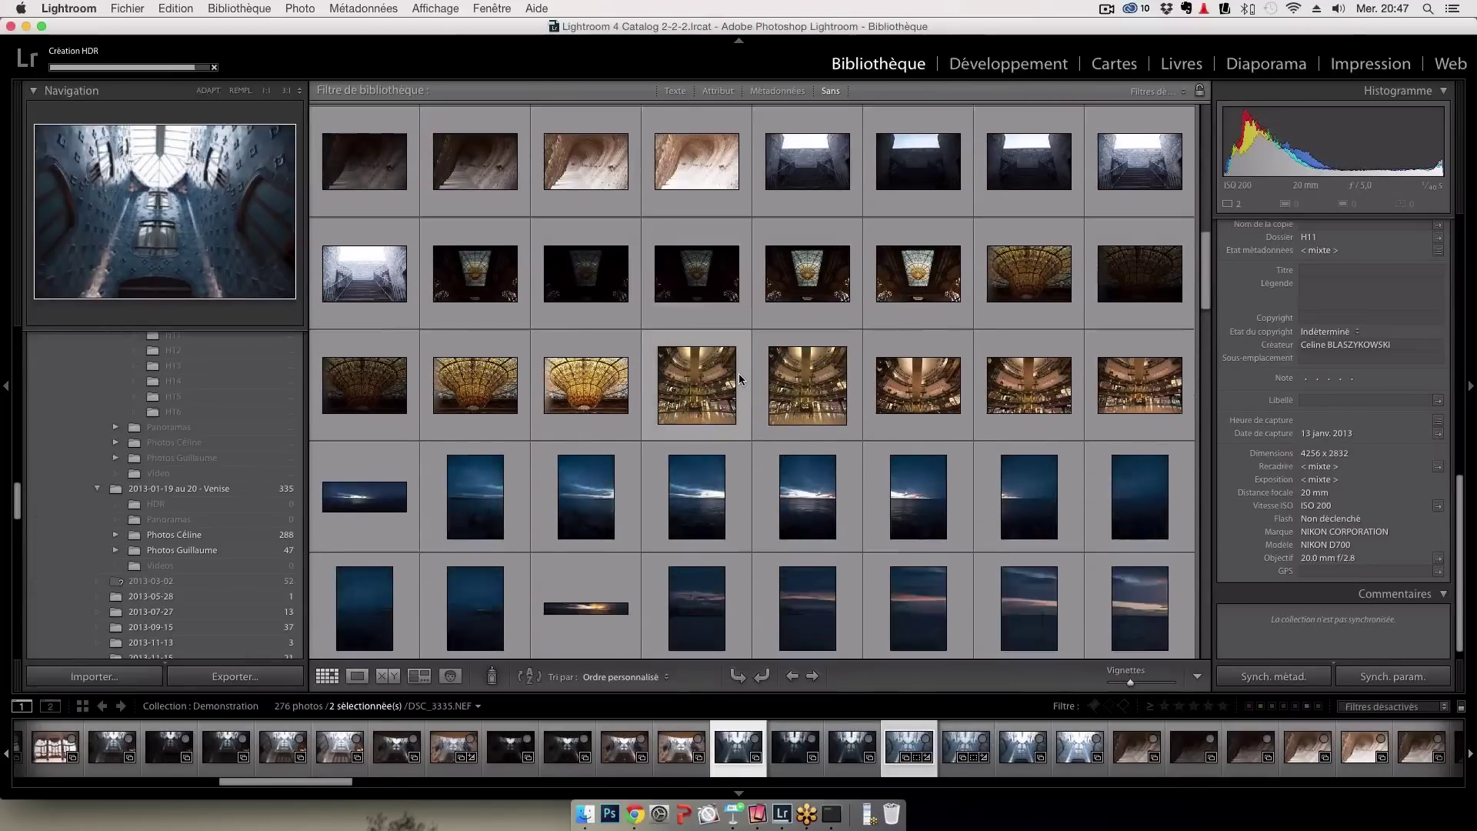
scroll(738, 377, "down", 3)
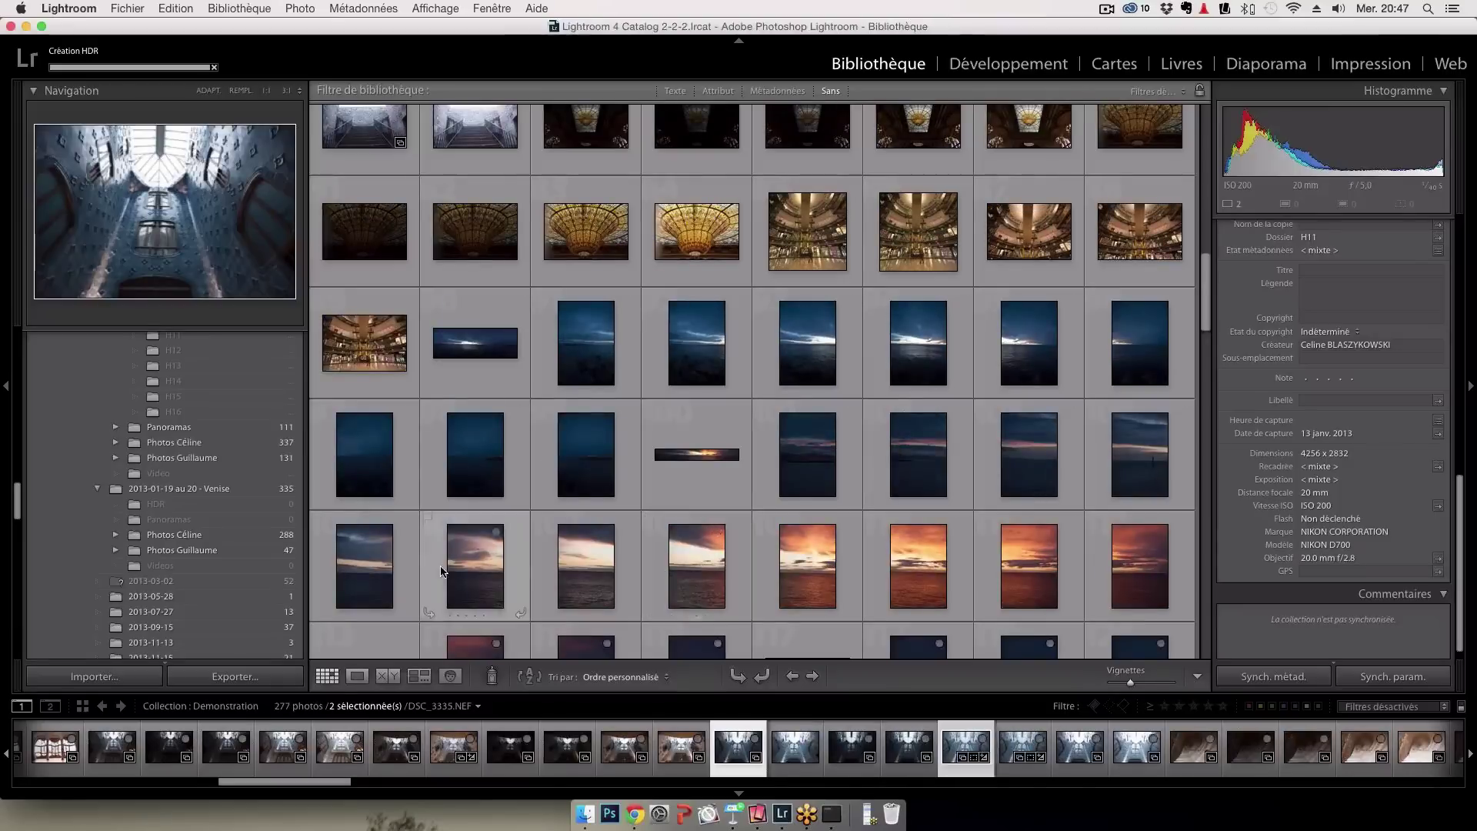
Select the six sunset sea shots and open their Panorama Merge Preview with Perspective projection
left_click(587, 567)
left_click(1152, 566, "shift")
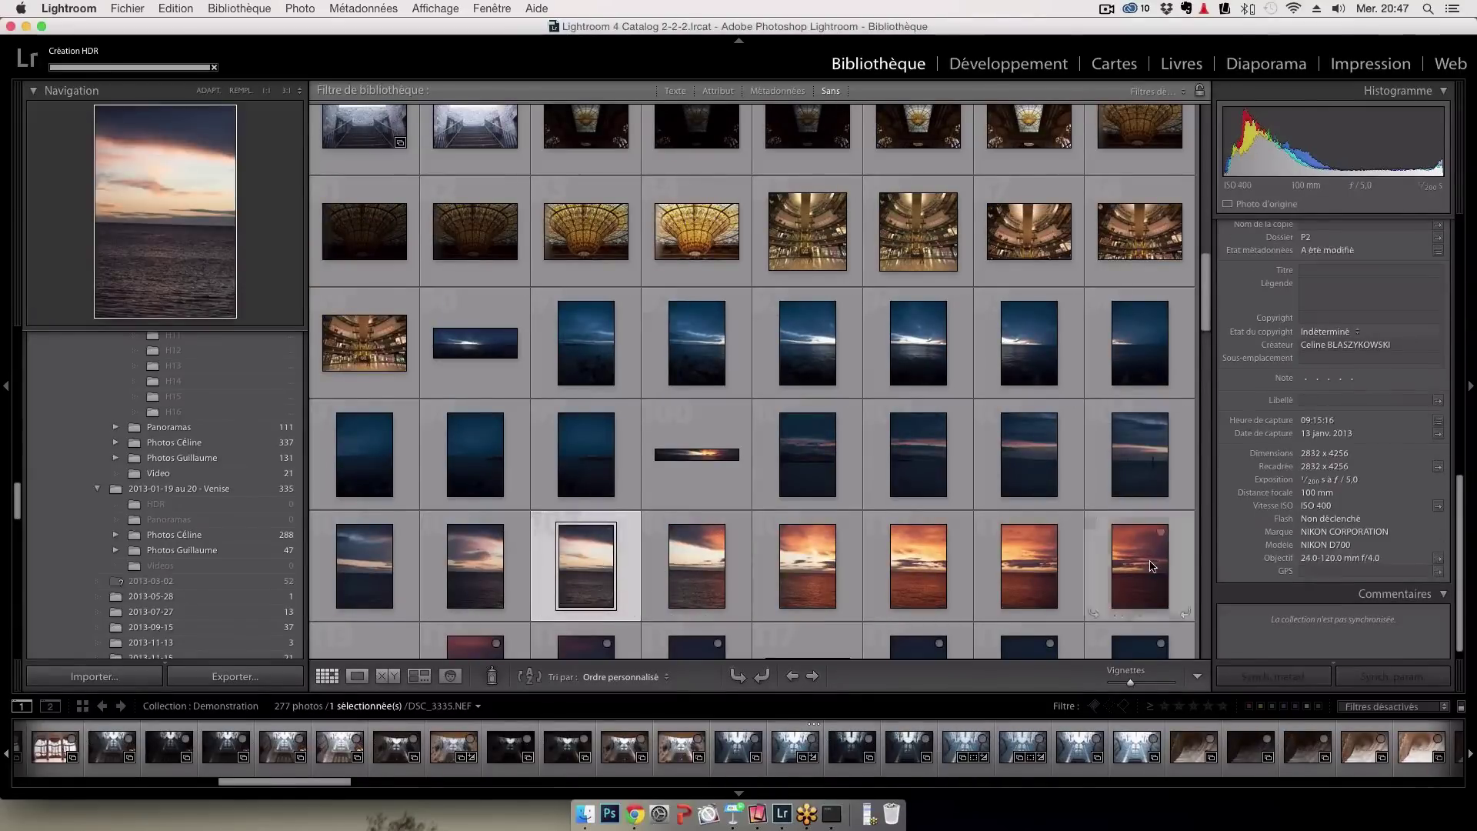
right_click(590, 573)
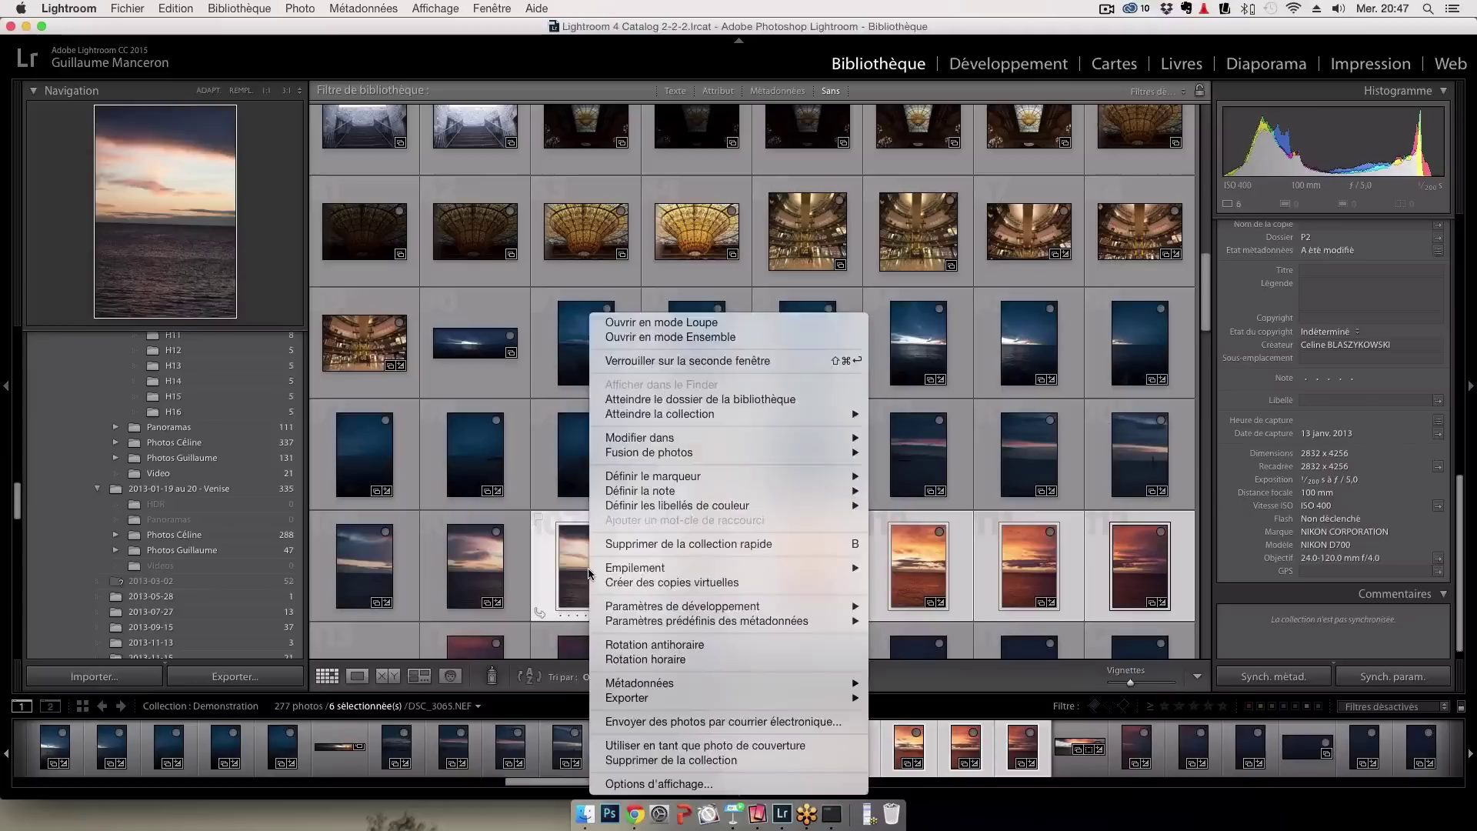
mouse_move(792, 456)
mouse_move(842, 454)
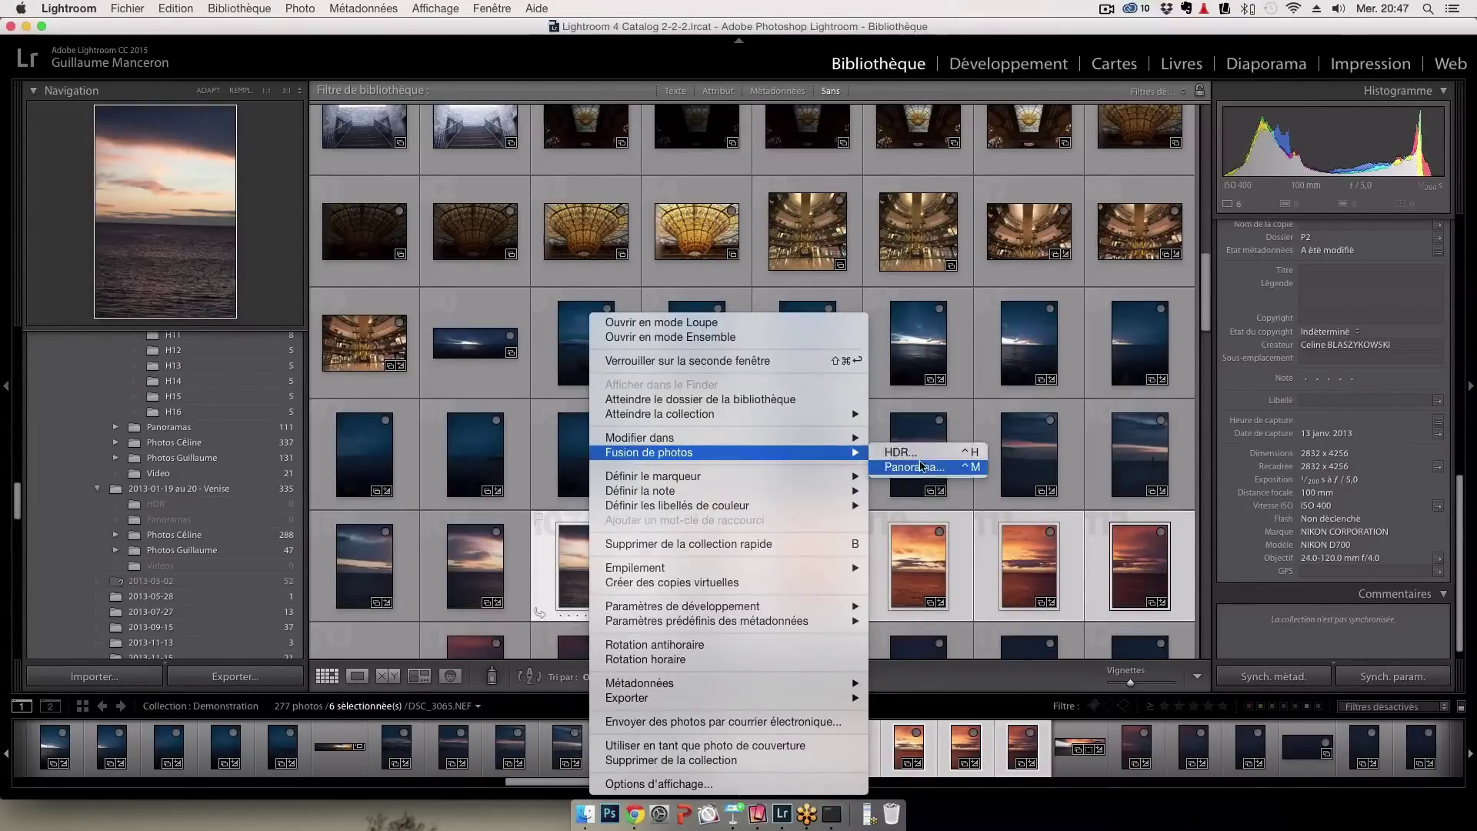
left_click(922, 466)
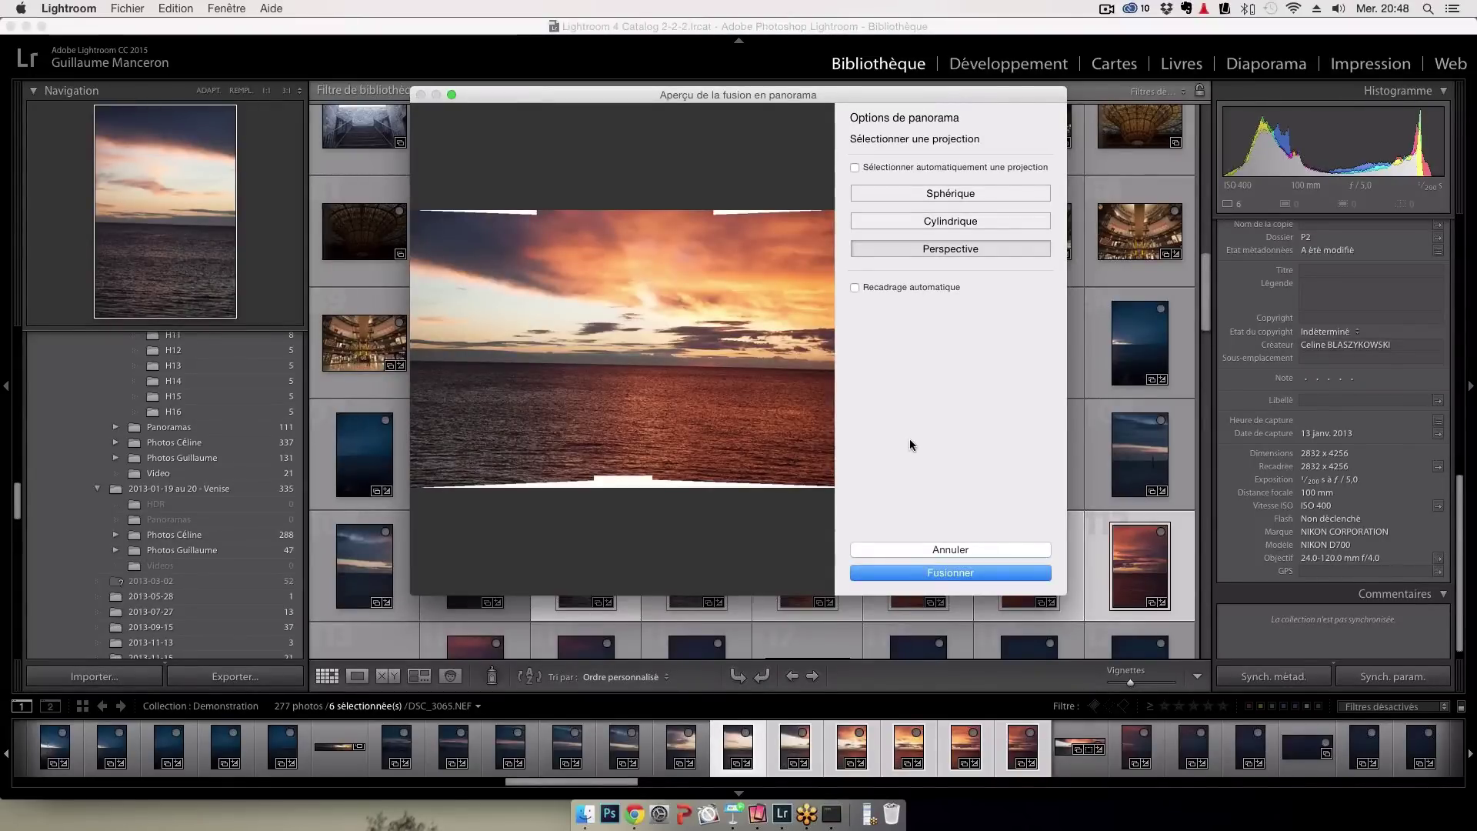
Compare the panorama preview with Auto Crop on and off and with Cylindrical projection
left_click(881, 288)
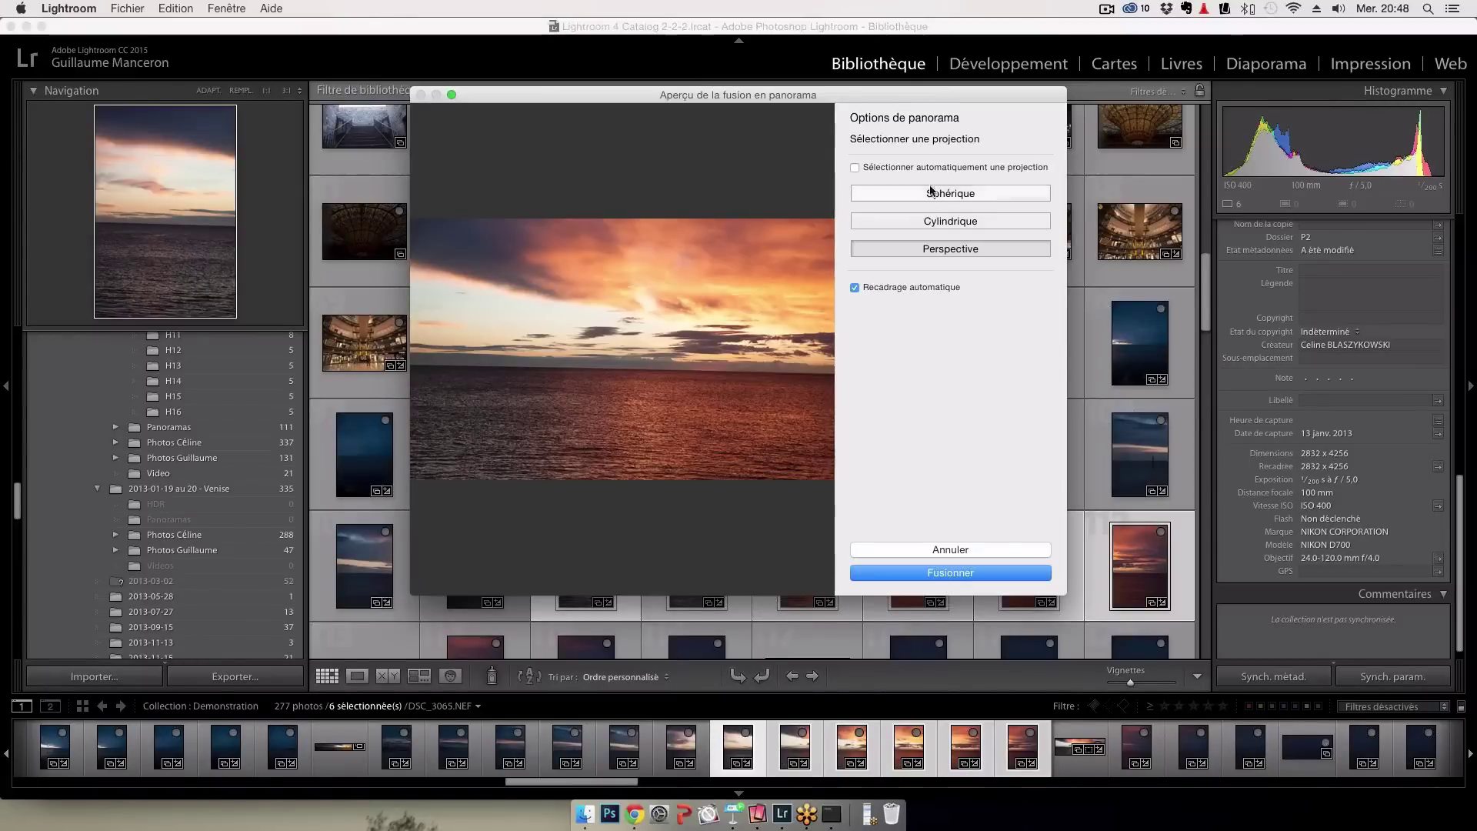
left_click(896, 287)
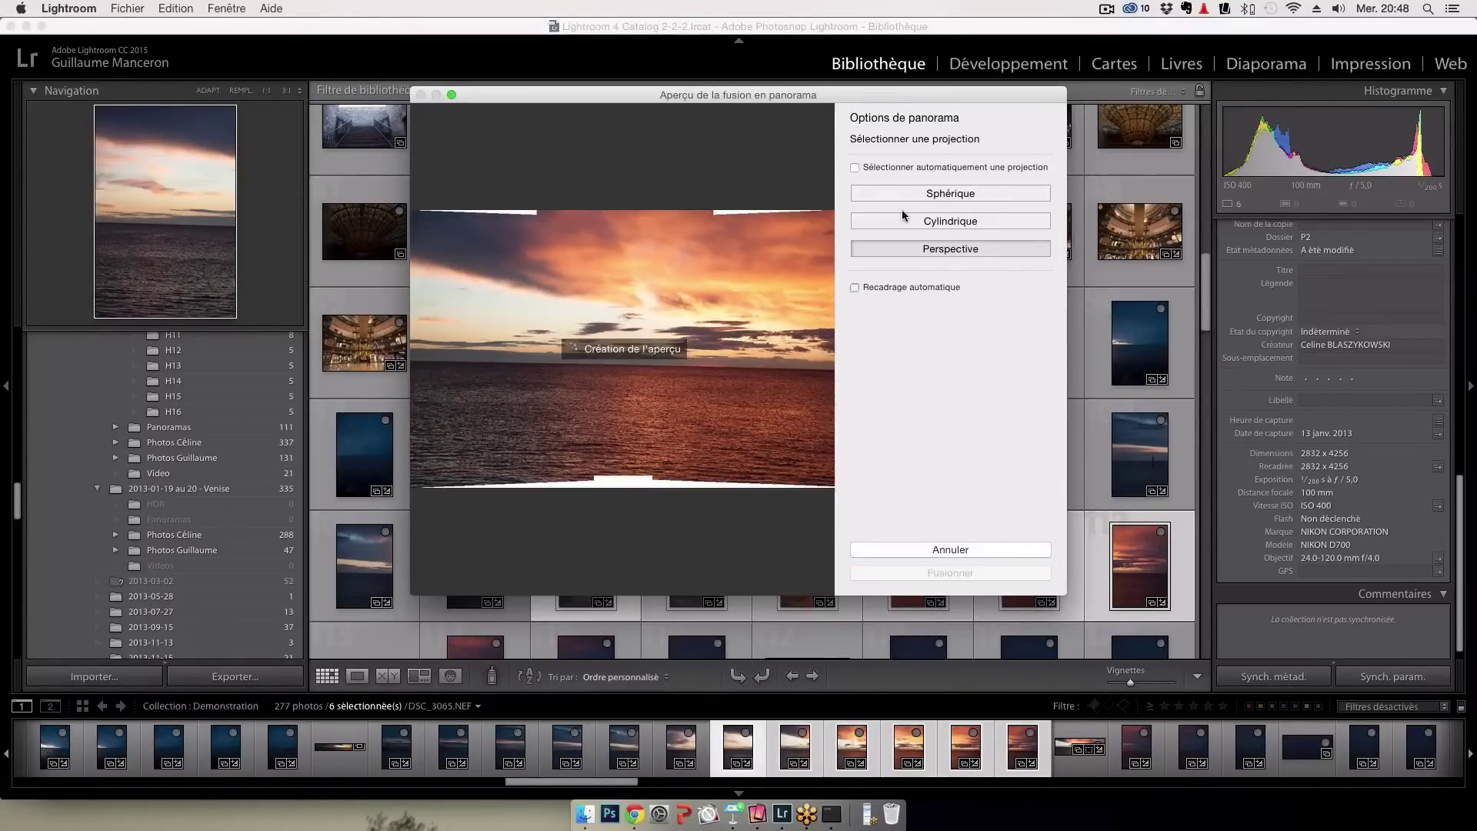
left_click(855, 288)
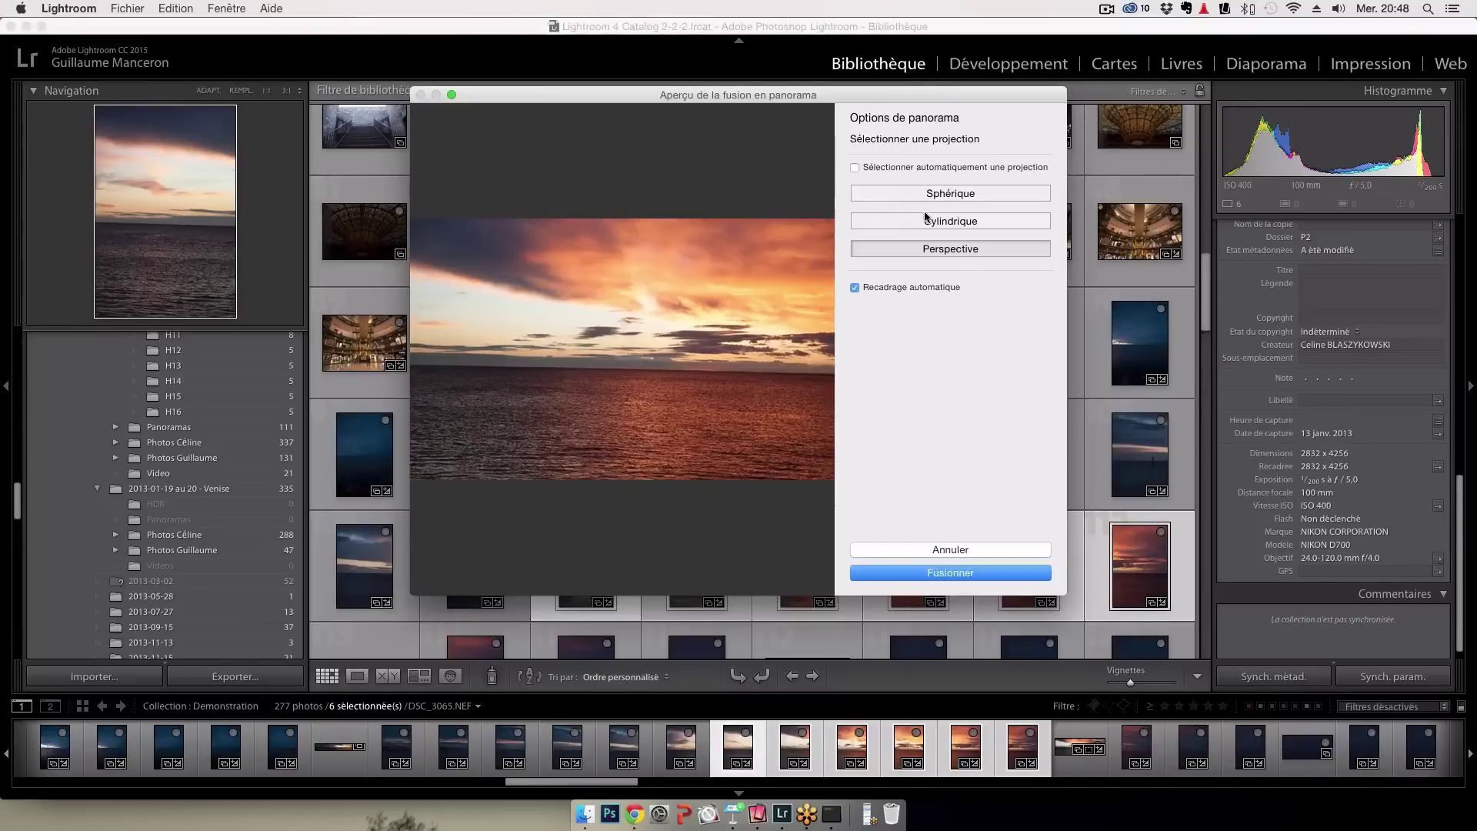
left_click(929, 222)
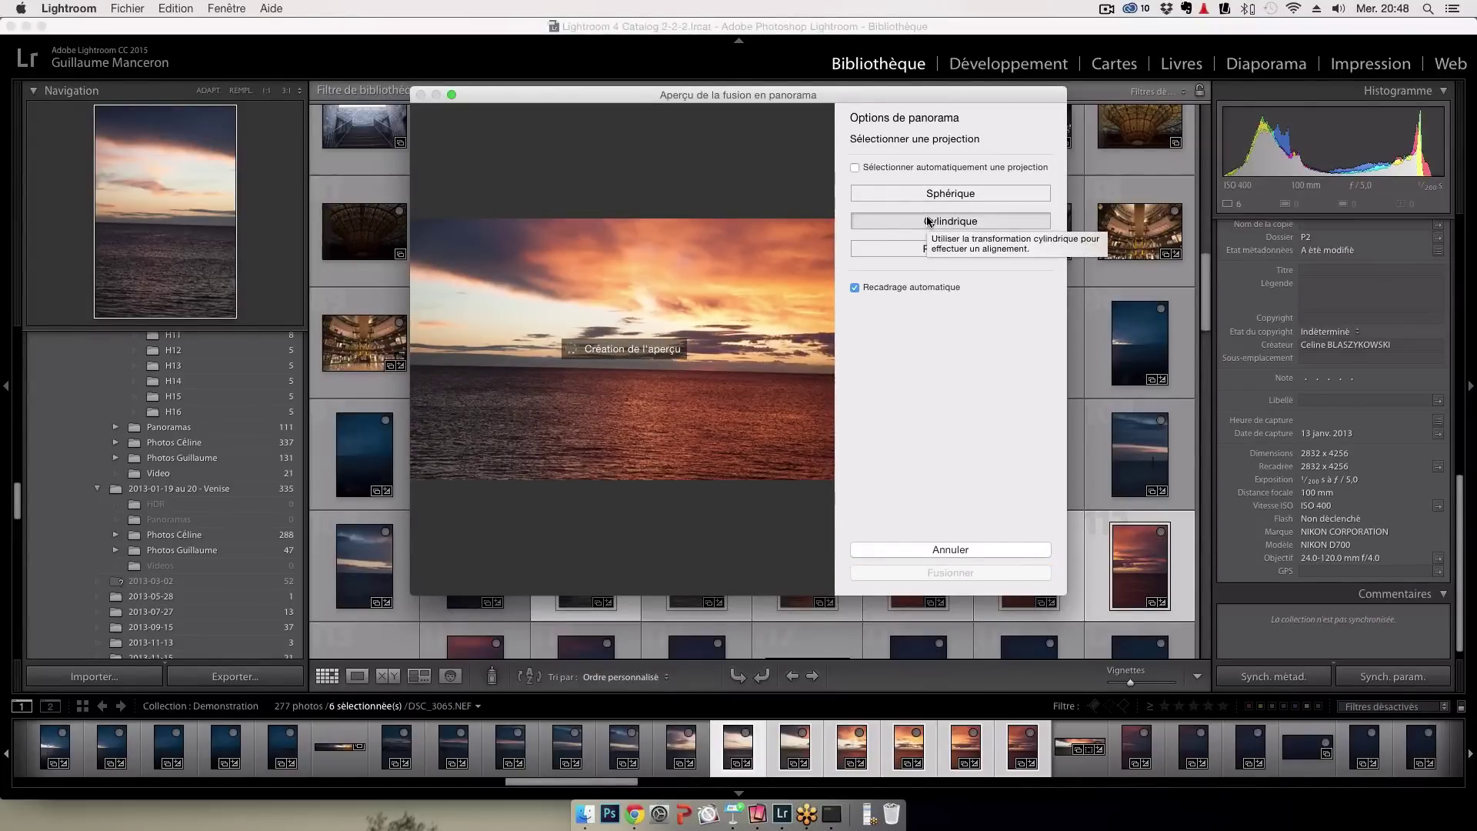
left_click(940, 290)
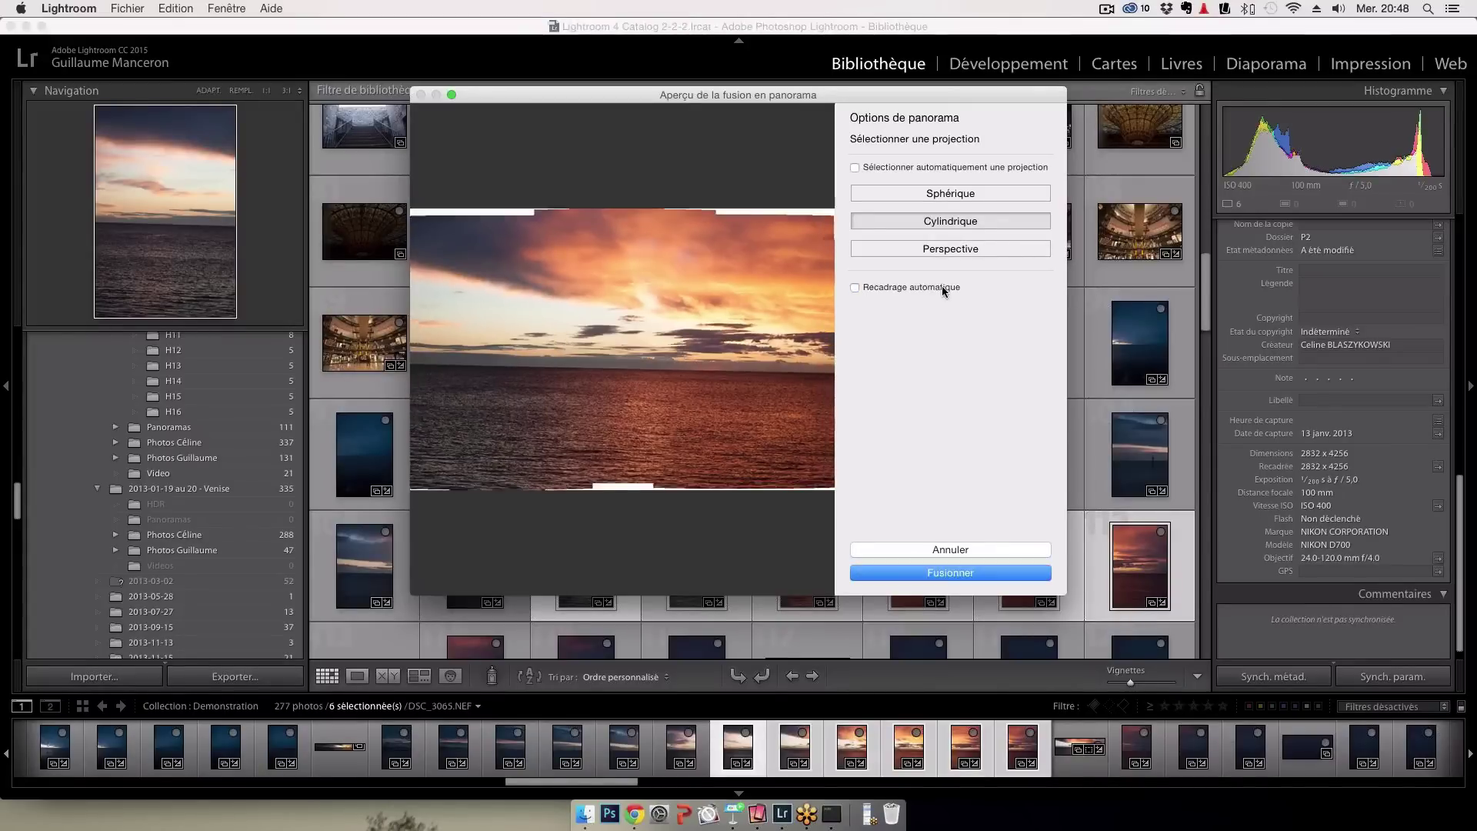
Merge the six sunset shots as a Spherical panorama with Auto Crop on
left_click(942, 194)
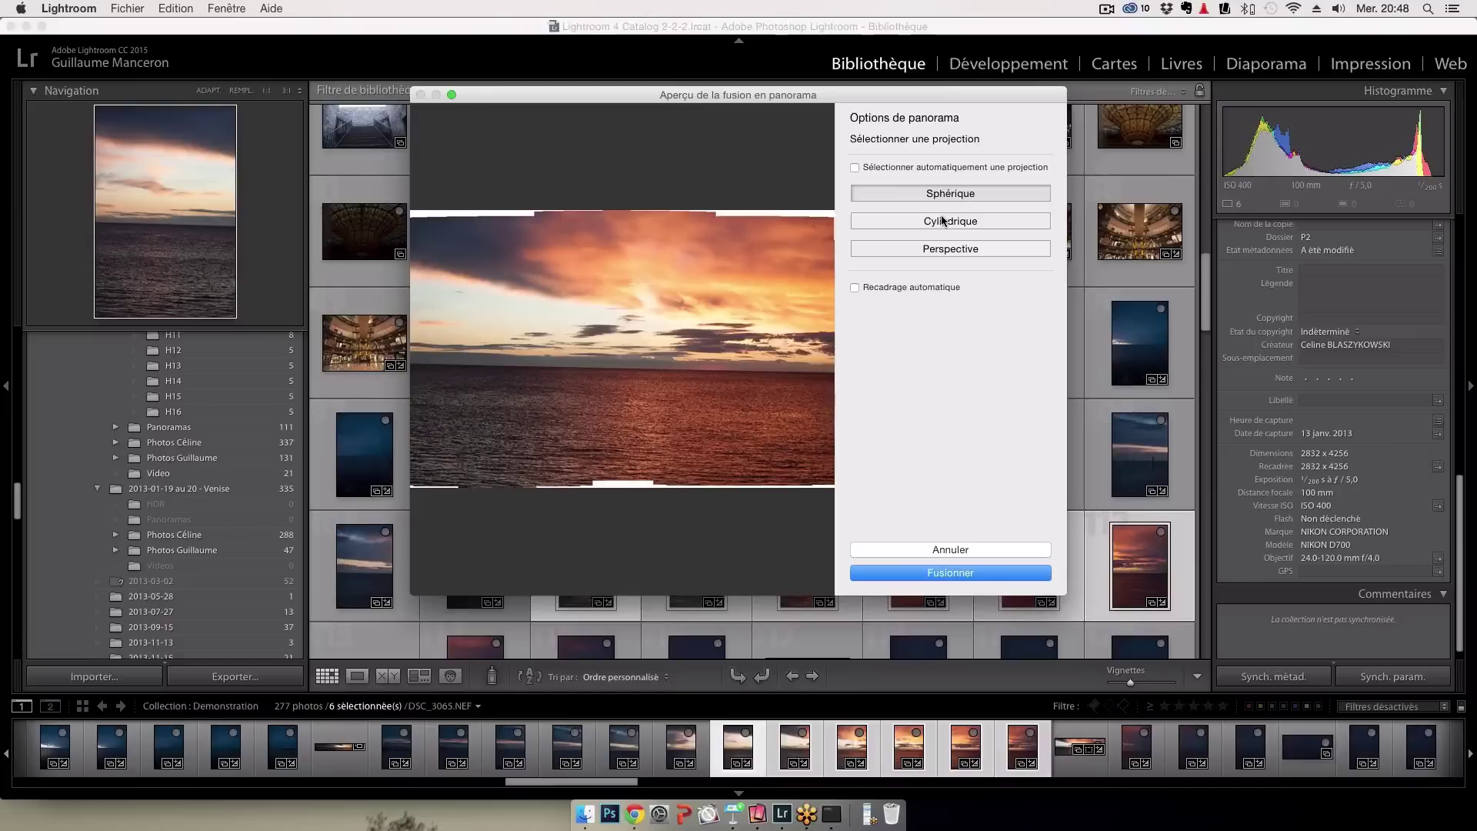
left_click(920, 290)
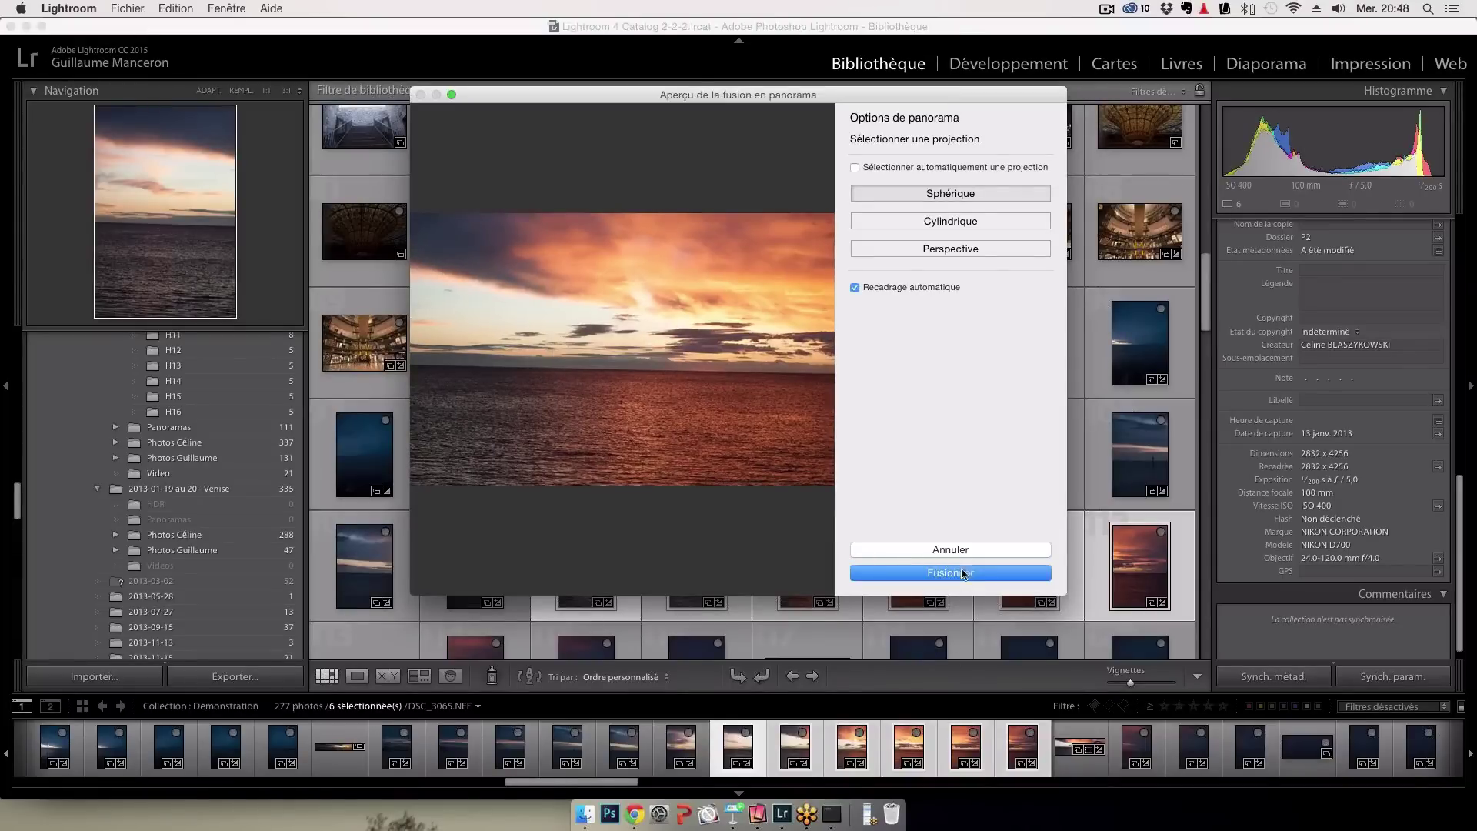
left_click(962, 570)
scroll(783, 338, "down", 2)
scroll(783, 339, "down", 1)
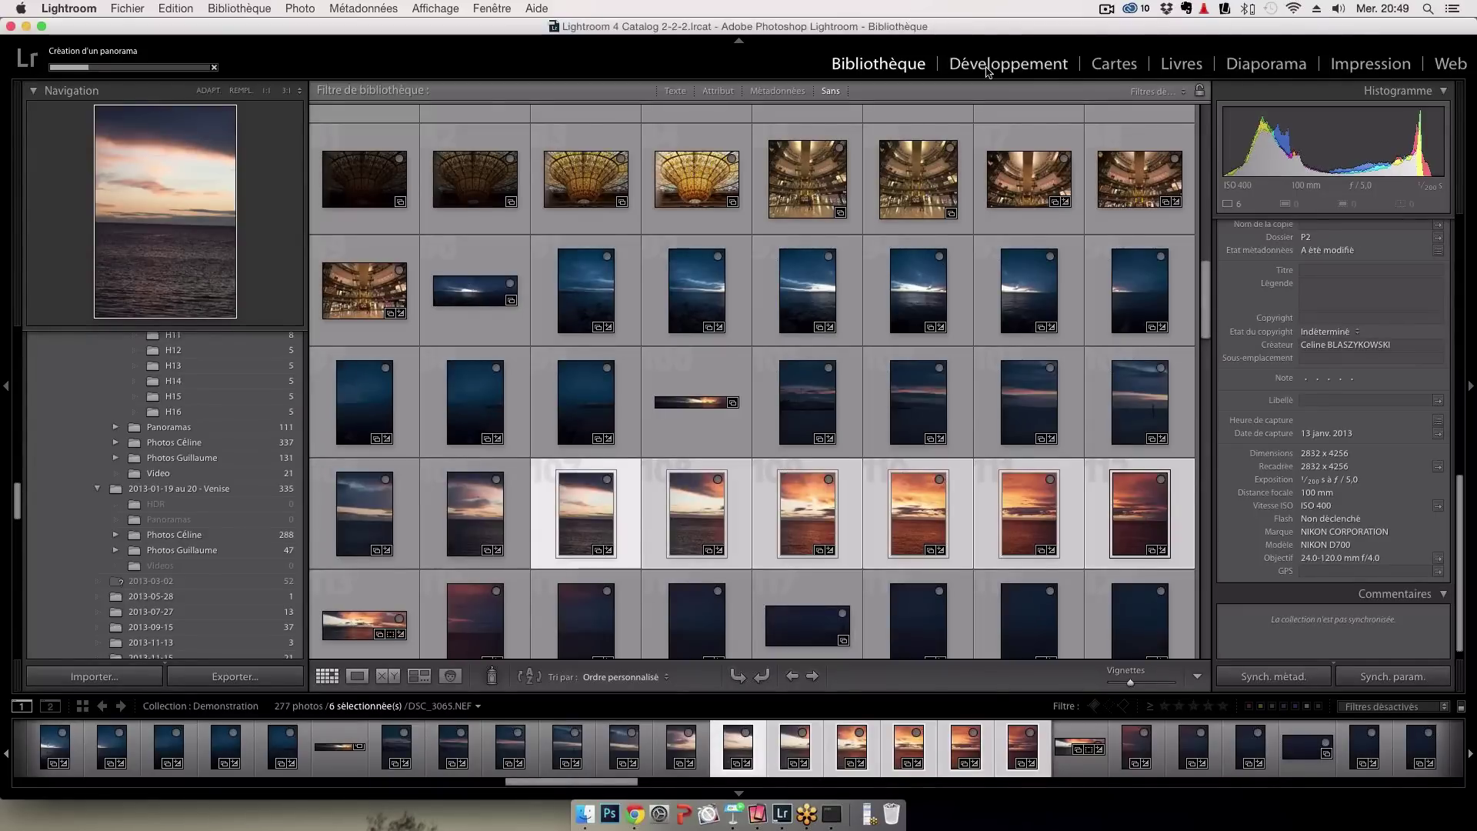
Open the sunset shot DSC_3065.NEF in Développement while the panorama is built
scroll(860, 344, "down", 8)
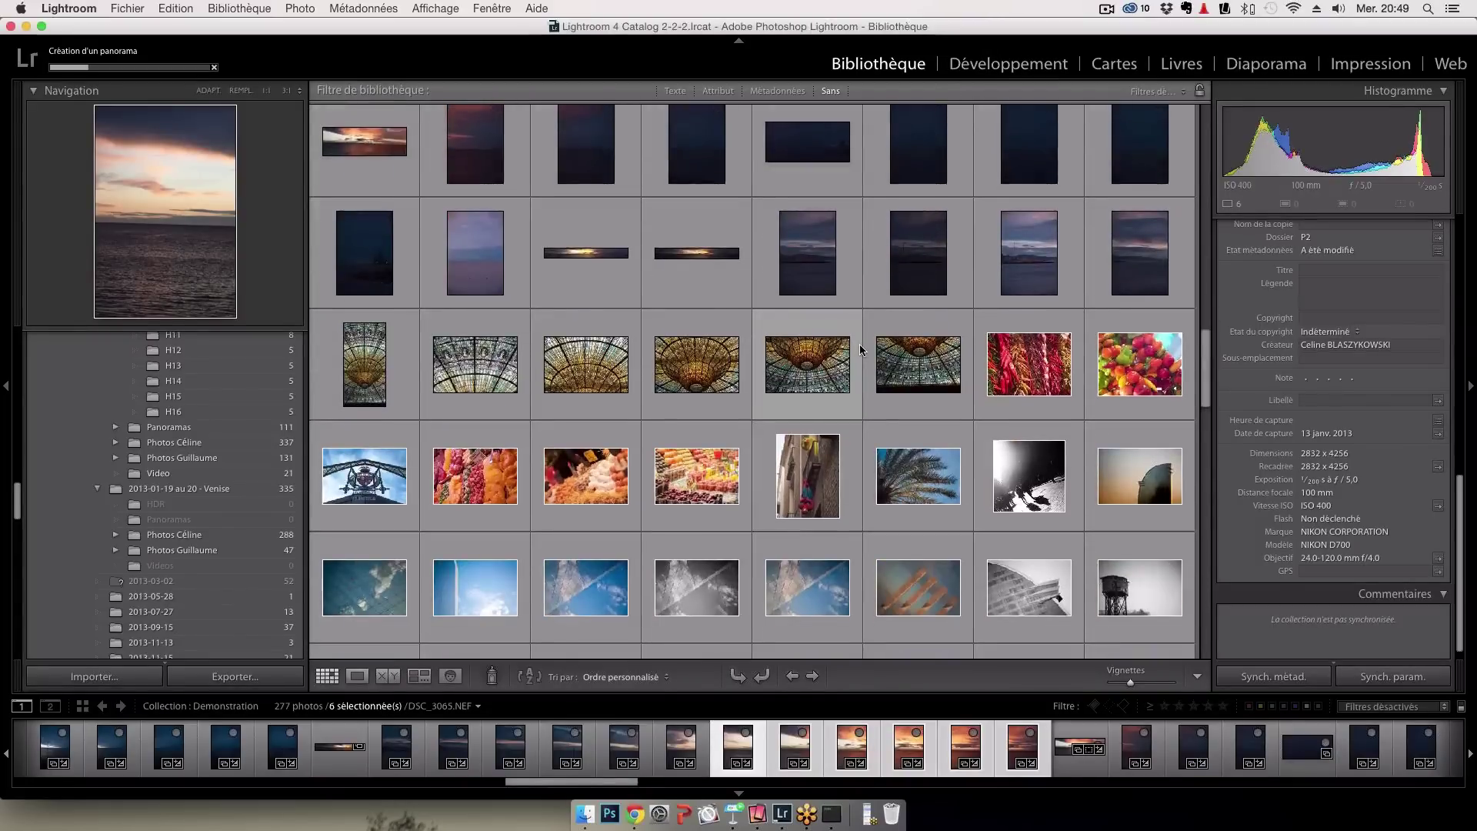
scroll(861, 344, "down", 2)
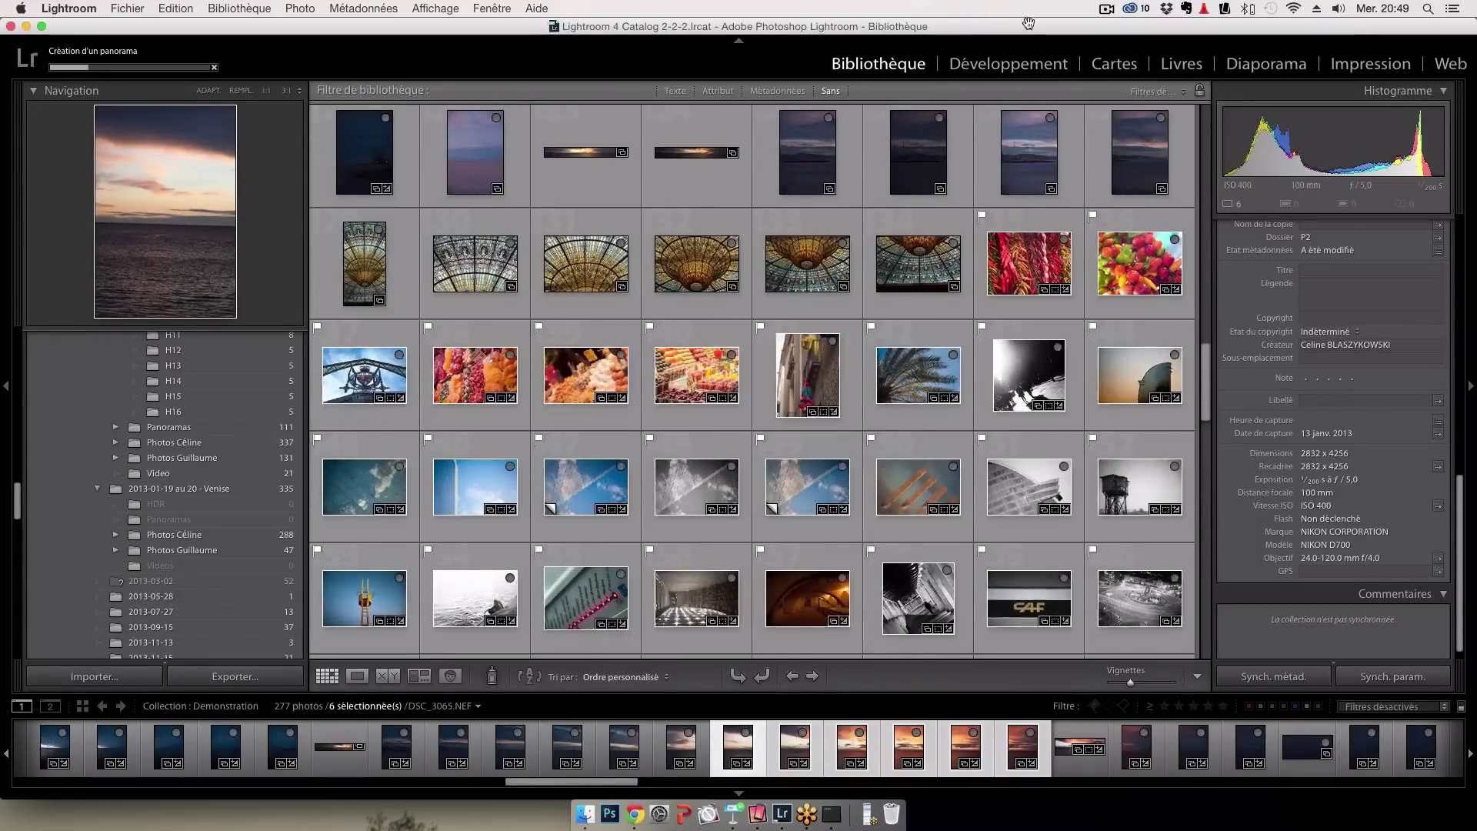
left_click(1031, 69)
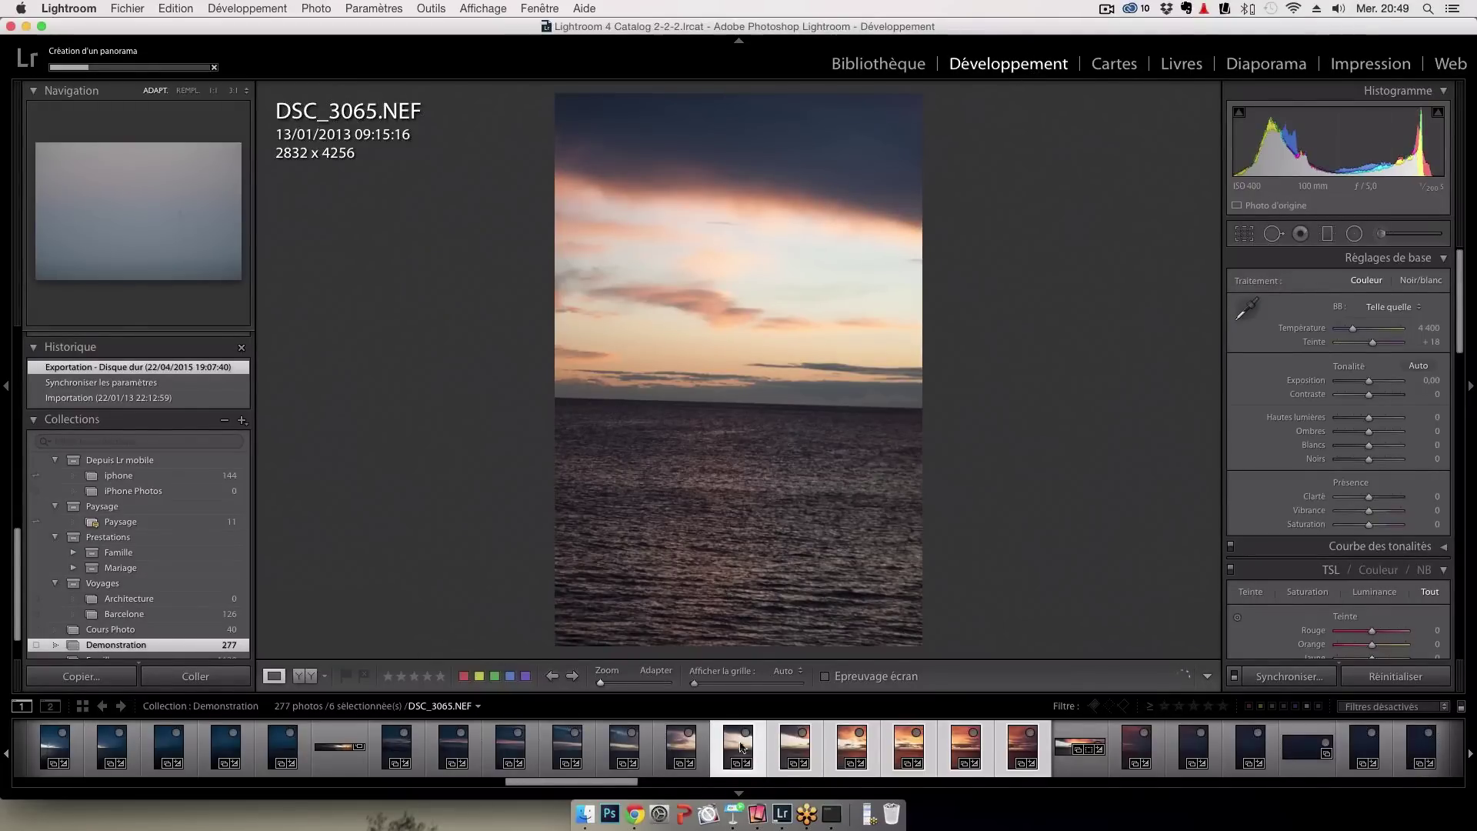
Pick the brighter orange sunset DSC_3067.NEF in the Library and open it in Développement
left_click_drag(610, 784, 888, 786)
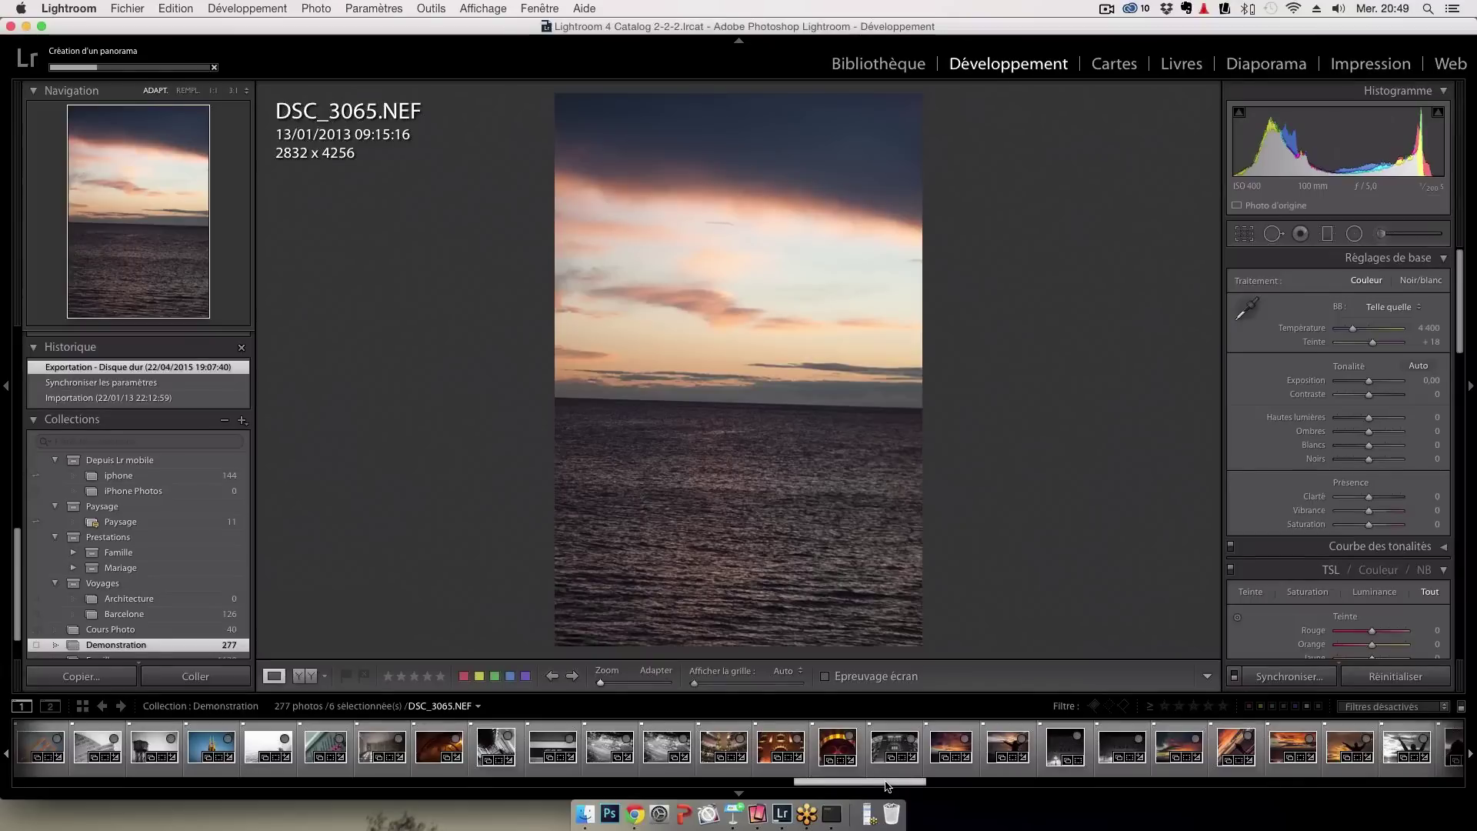
left_click_drag(886, 786, 1073, 790)
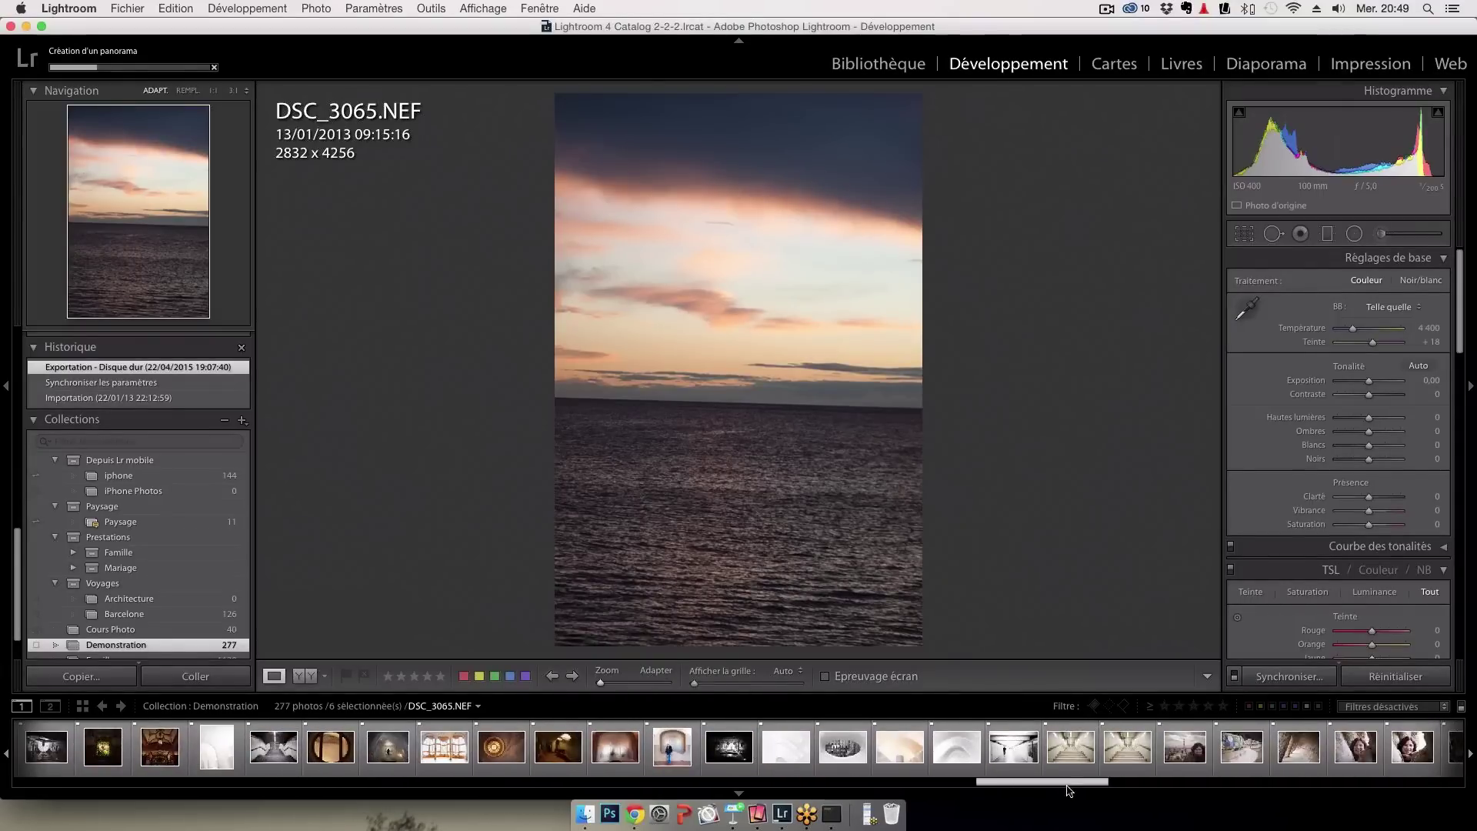
left_click(905, 60)
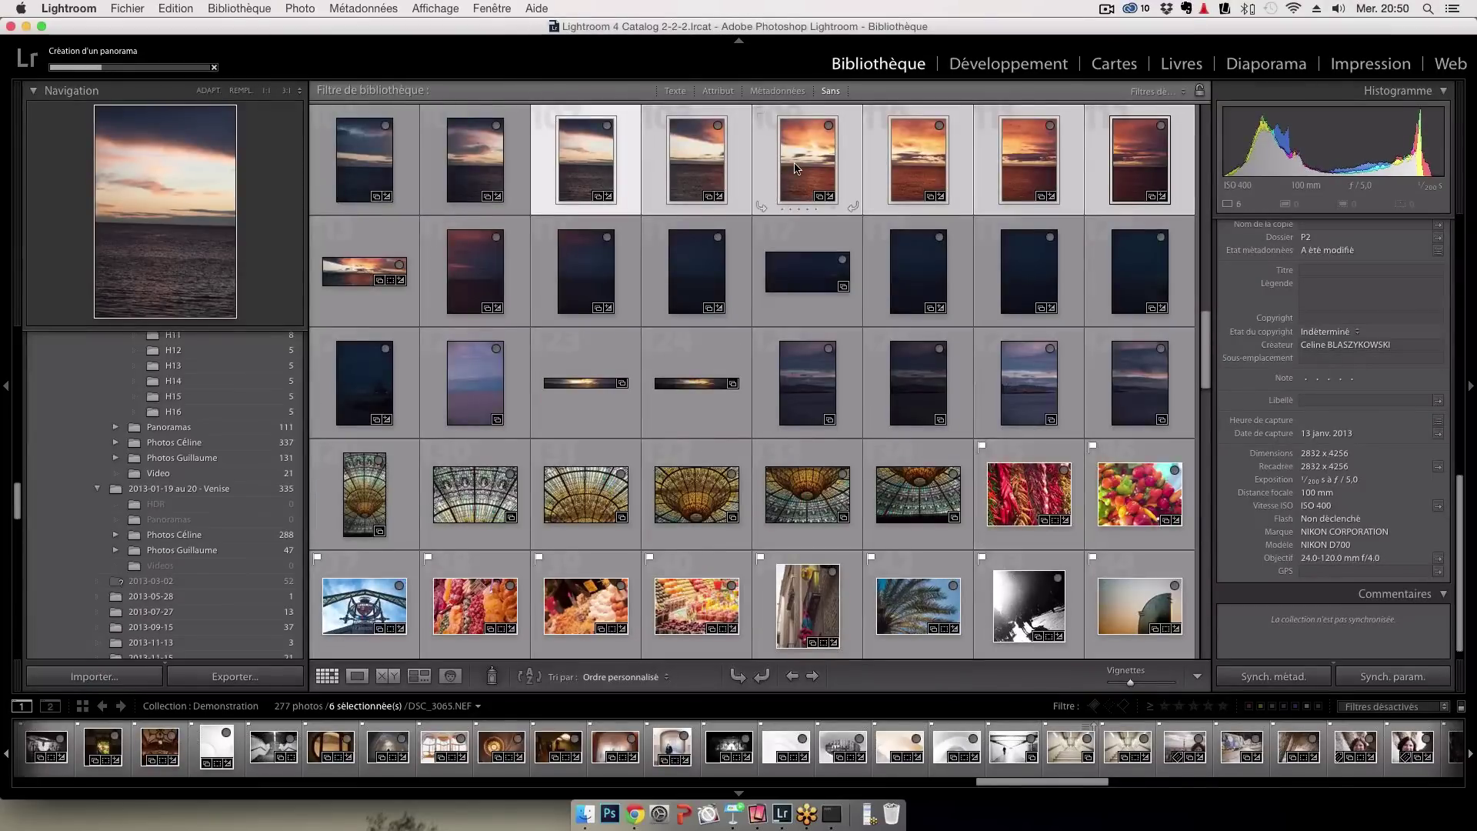
left_click(795, 169)
double_click(795, 168)
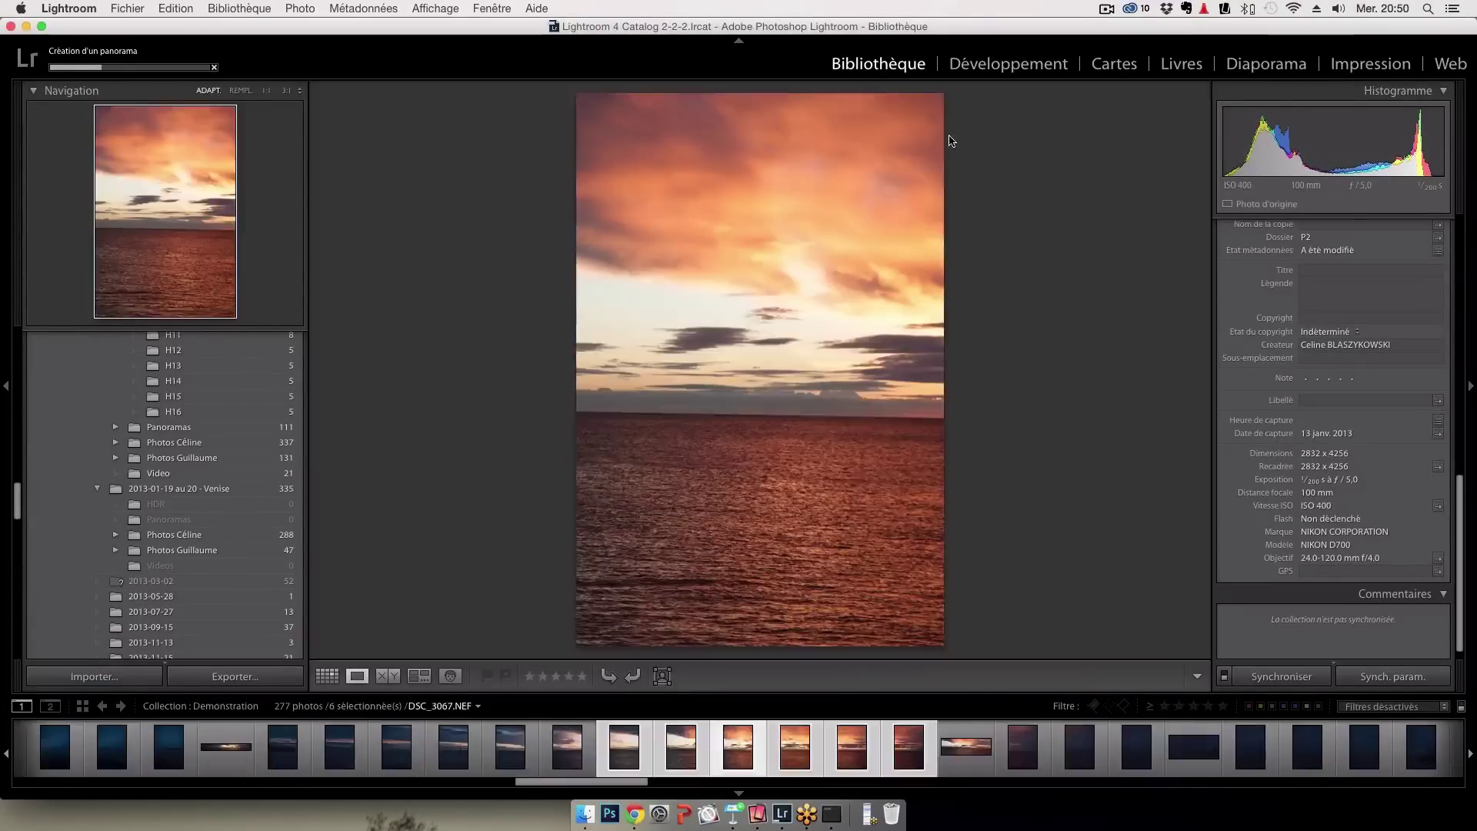
left_click(985, 75)
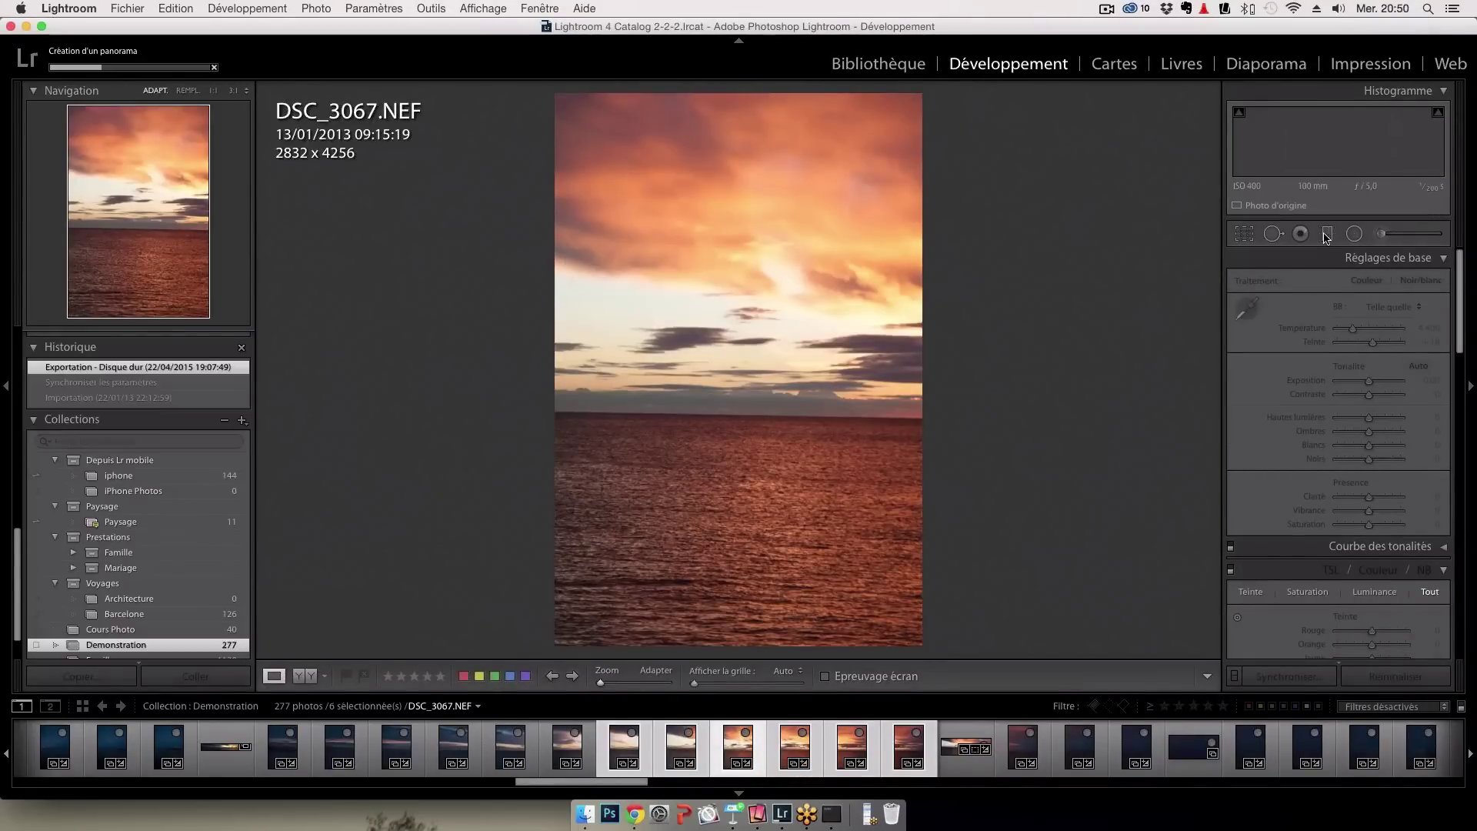
Darken the sea below the horizon of DSC_3067.NEF with a graduated filter at about −2.9 exposure, then return to the Library
key("m")
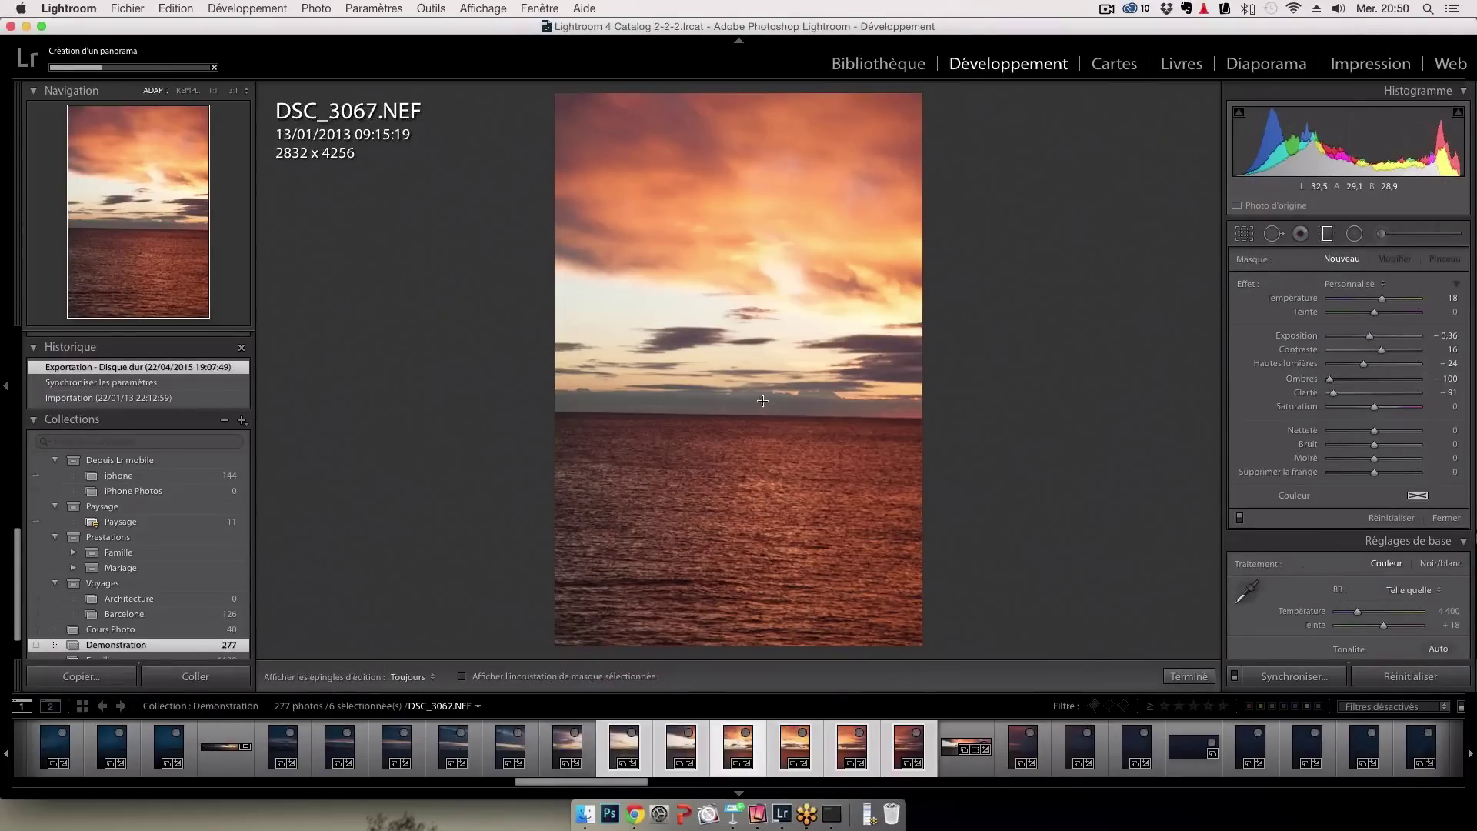
left_click_drag(762, 401, 765, 380)
left_click_drag(751, 571, 775, 272)
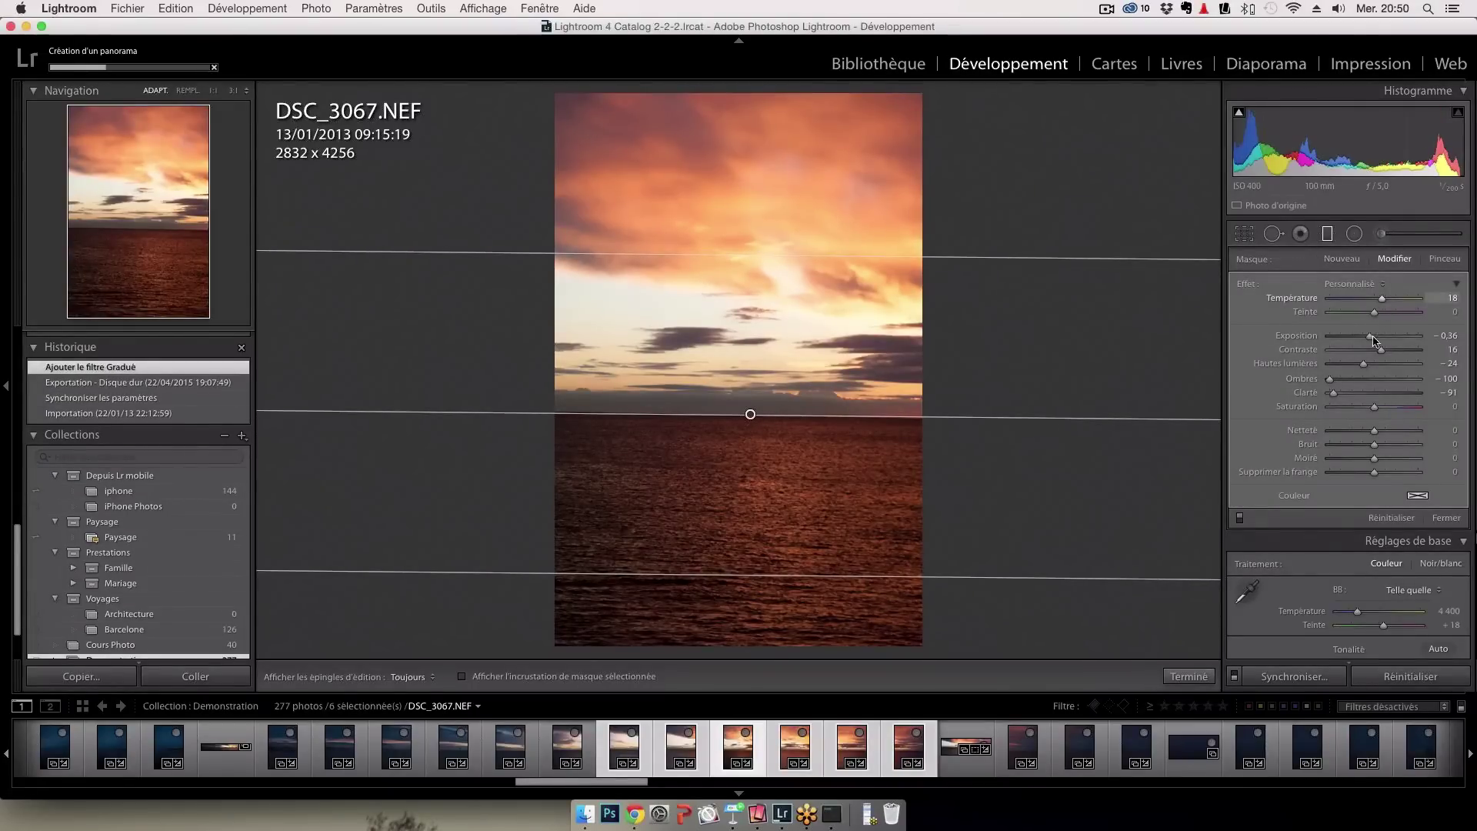
mouse_move(1375, 341)
left_mouse_down()
mouse_move(1339, 342)
mouse_move(1406, 343)
mouse_move(1347, 345)
left_mouse_up()
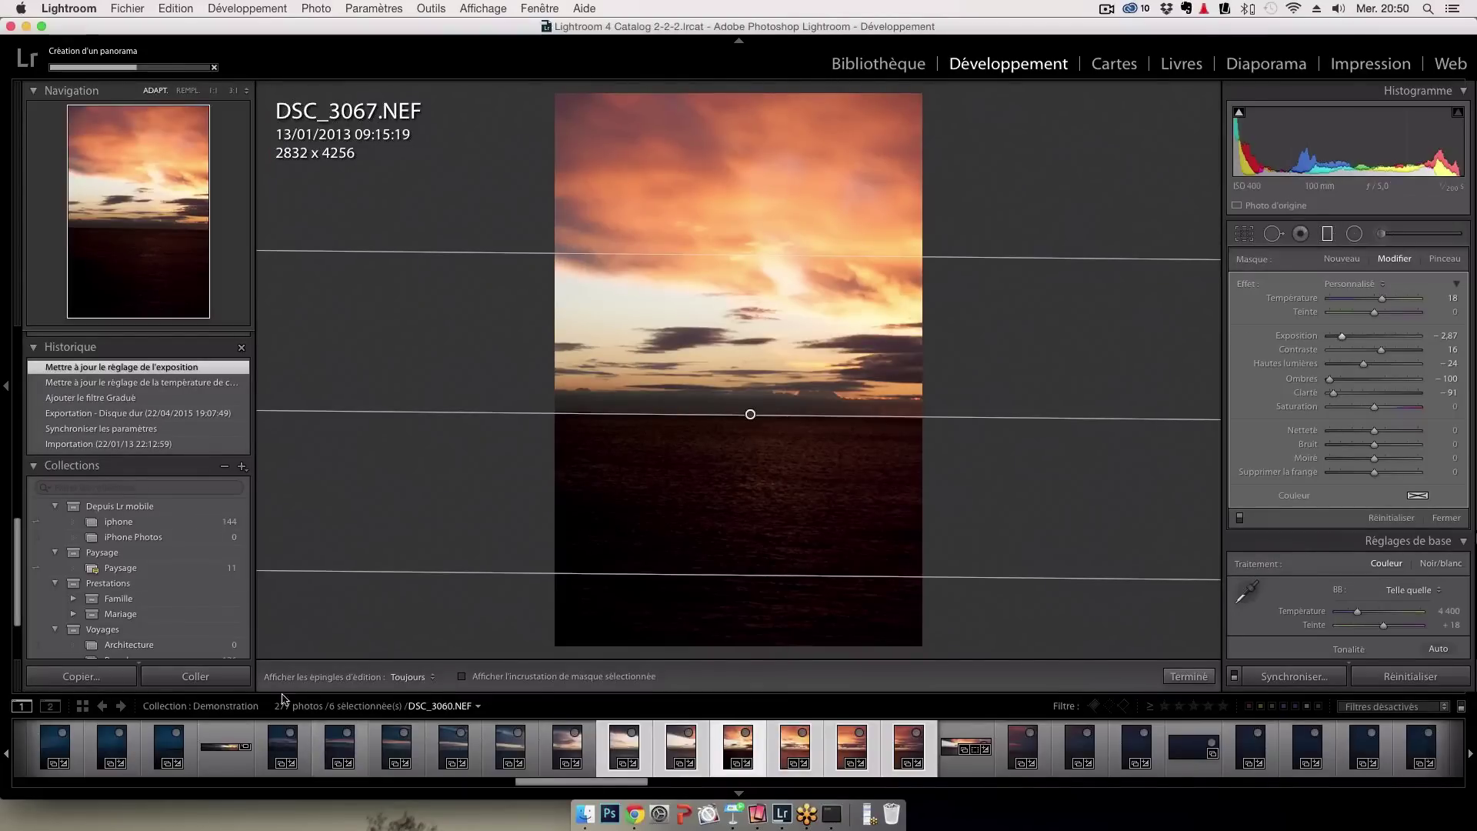
left_click(878, 64)
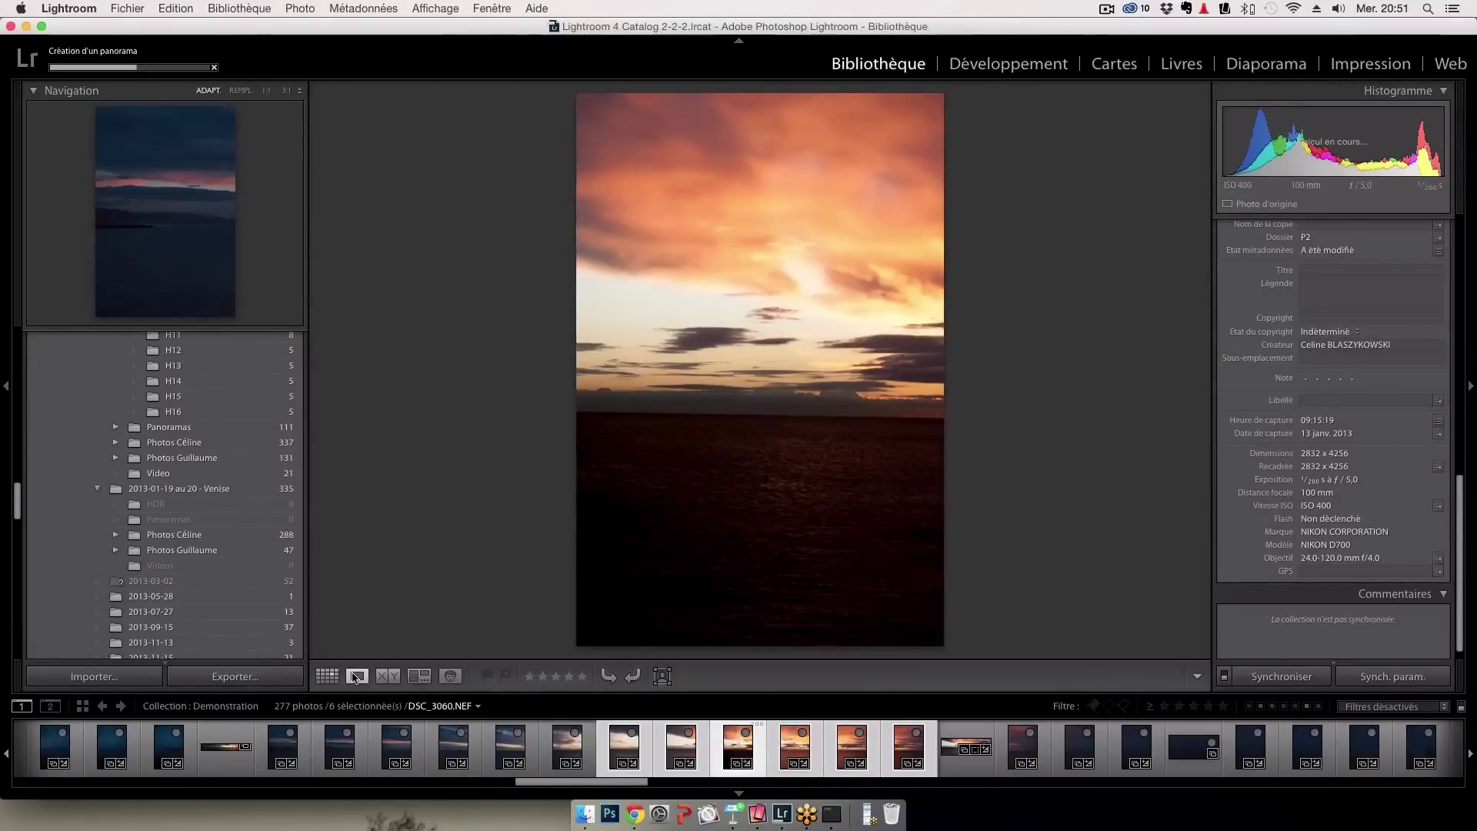
Show the Demonstration collection as a grid, scroll down, and select the cathedral photo
key("g")
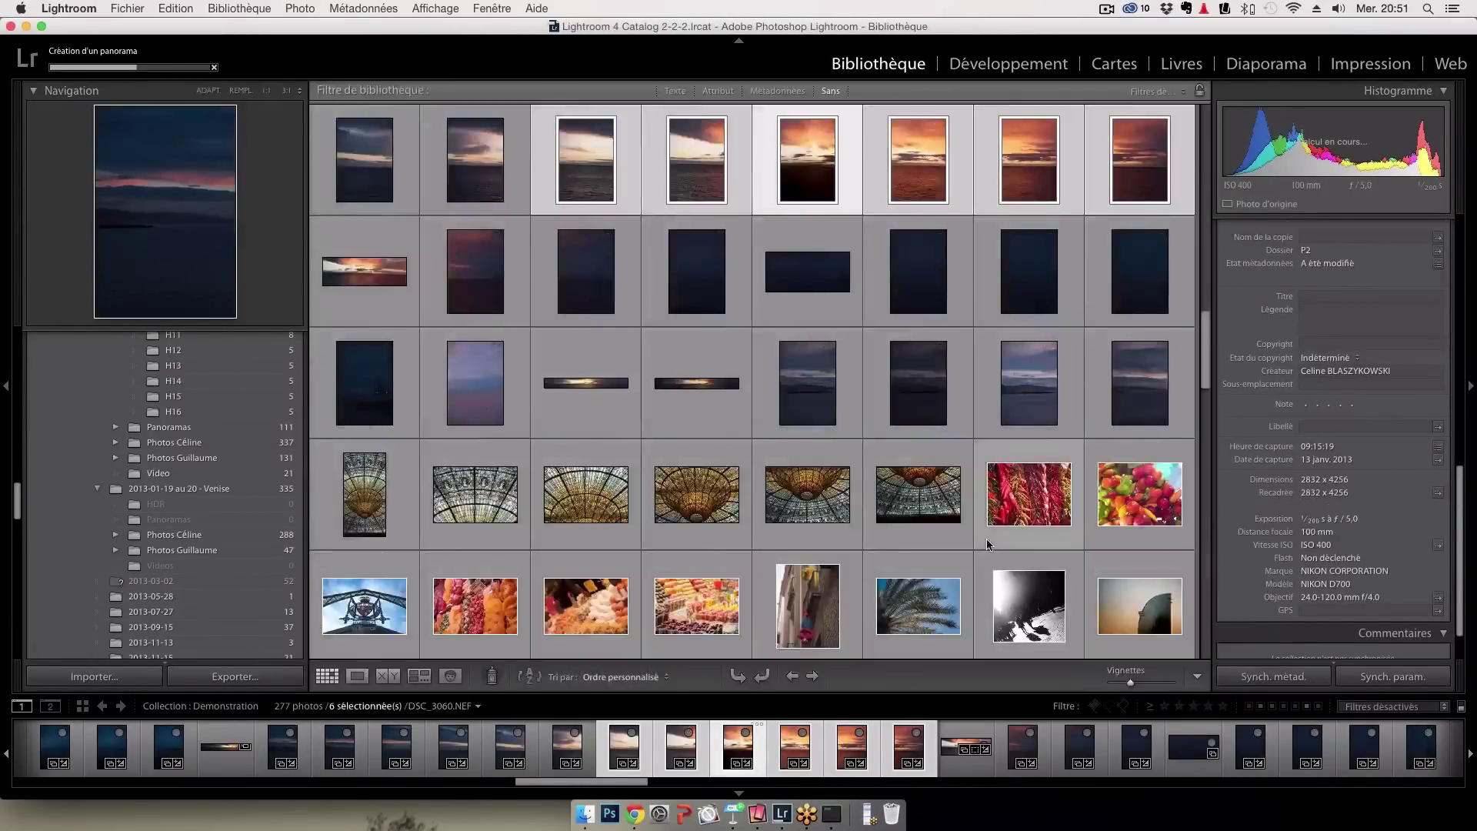
scroll(986, 538, "down", 3)
scroll(986, 539, "down", 4)
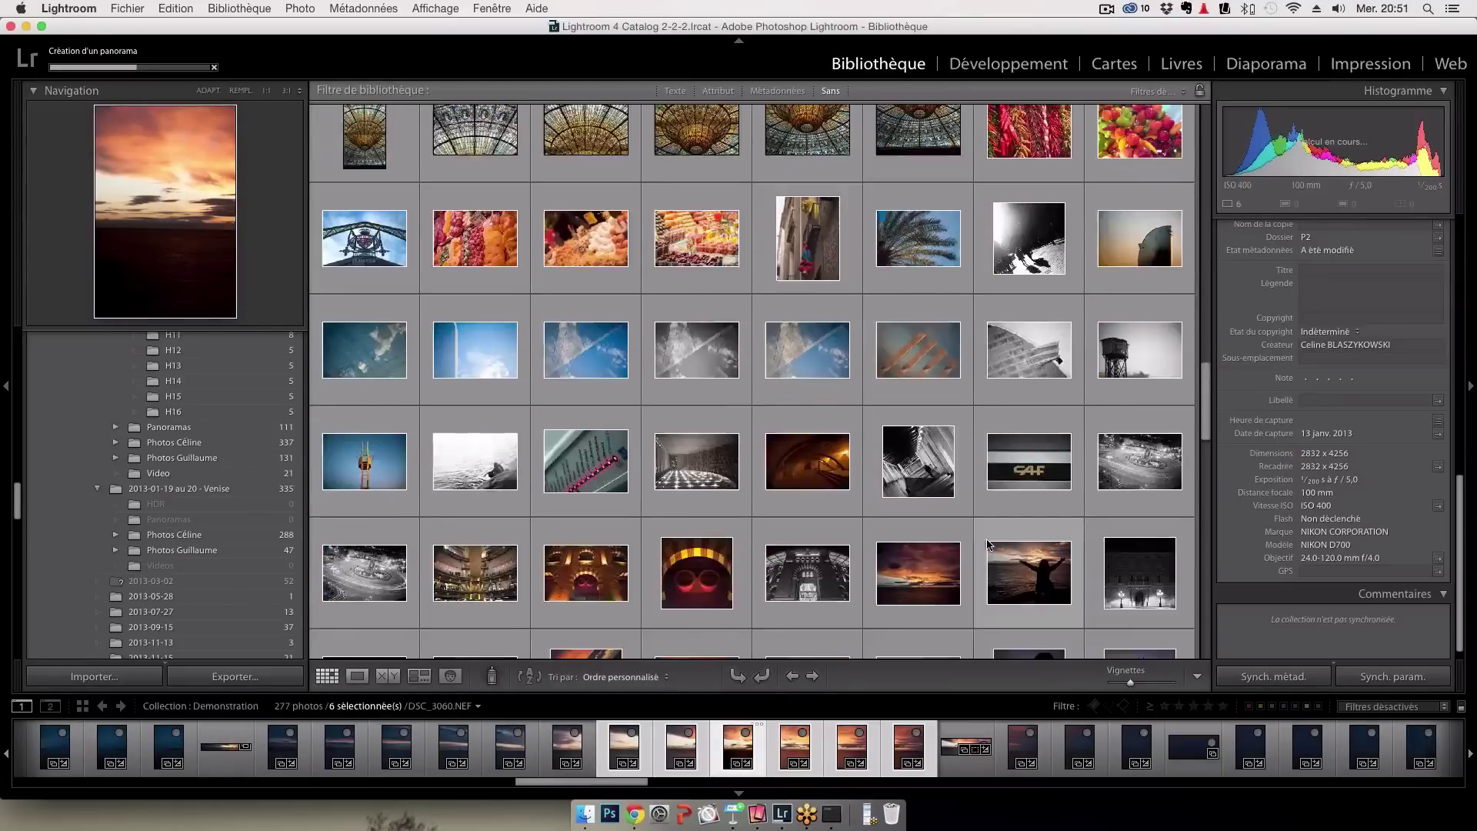
scroll(894, 552, "down", 6)
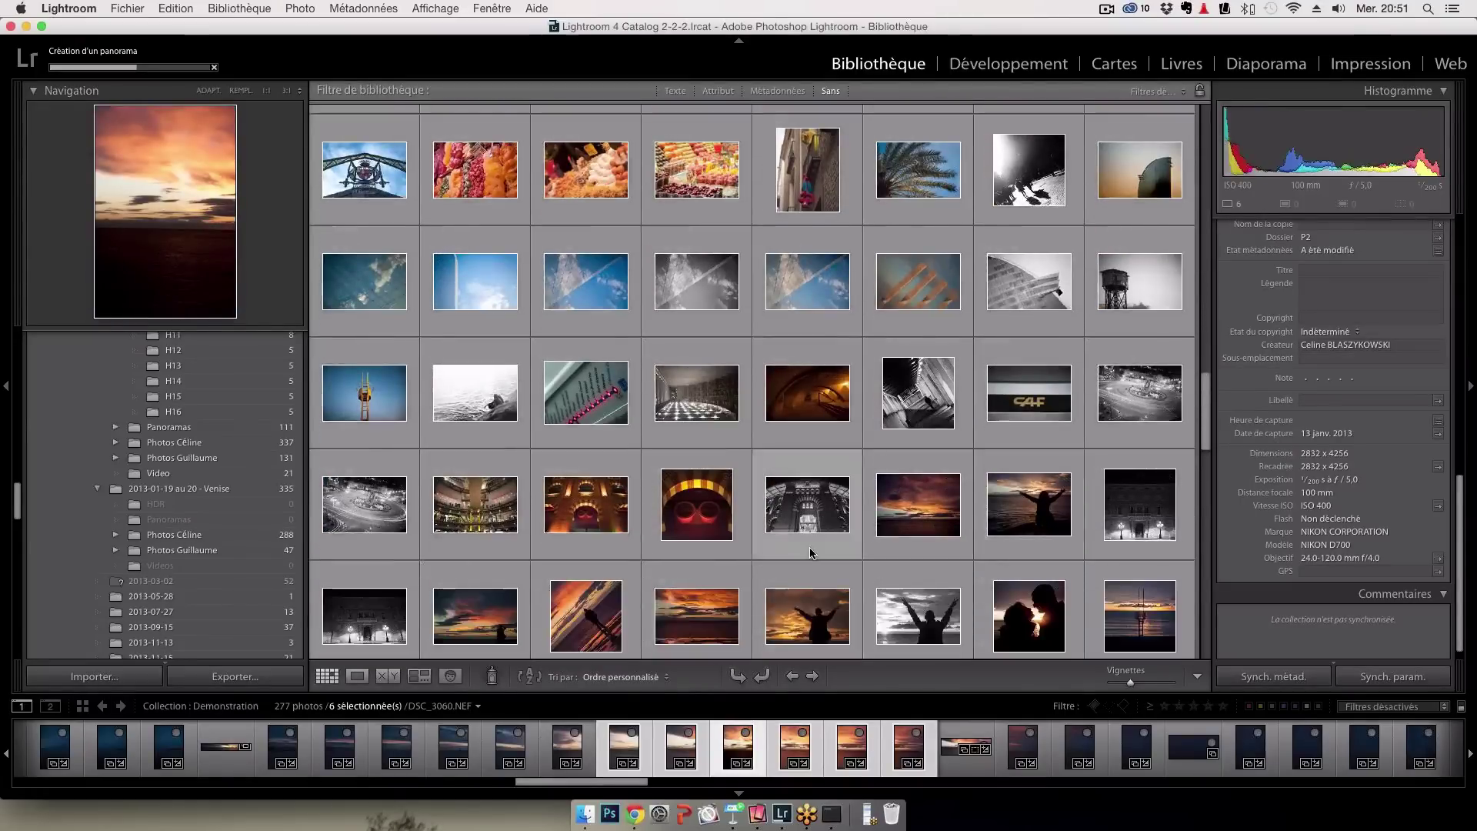
scroll(811, 552, "down", 8)
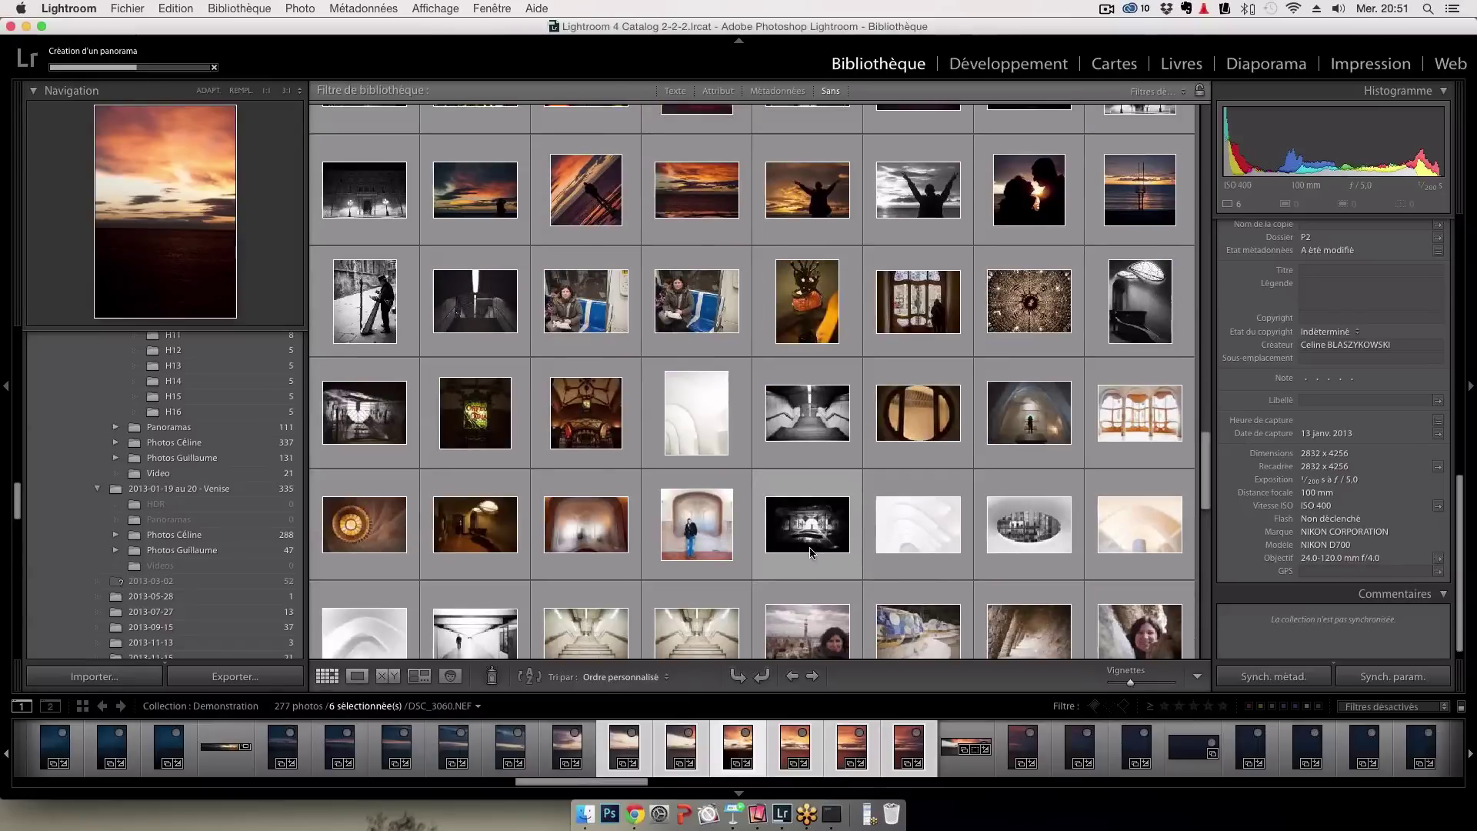
scroll(811, 553, "down", 7)
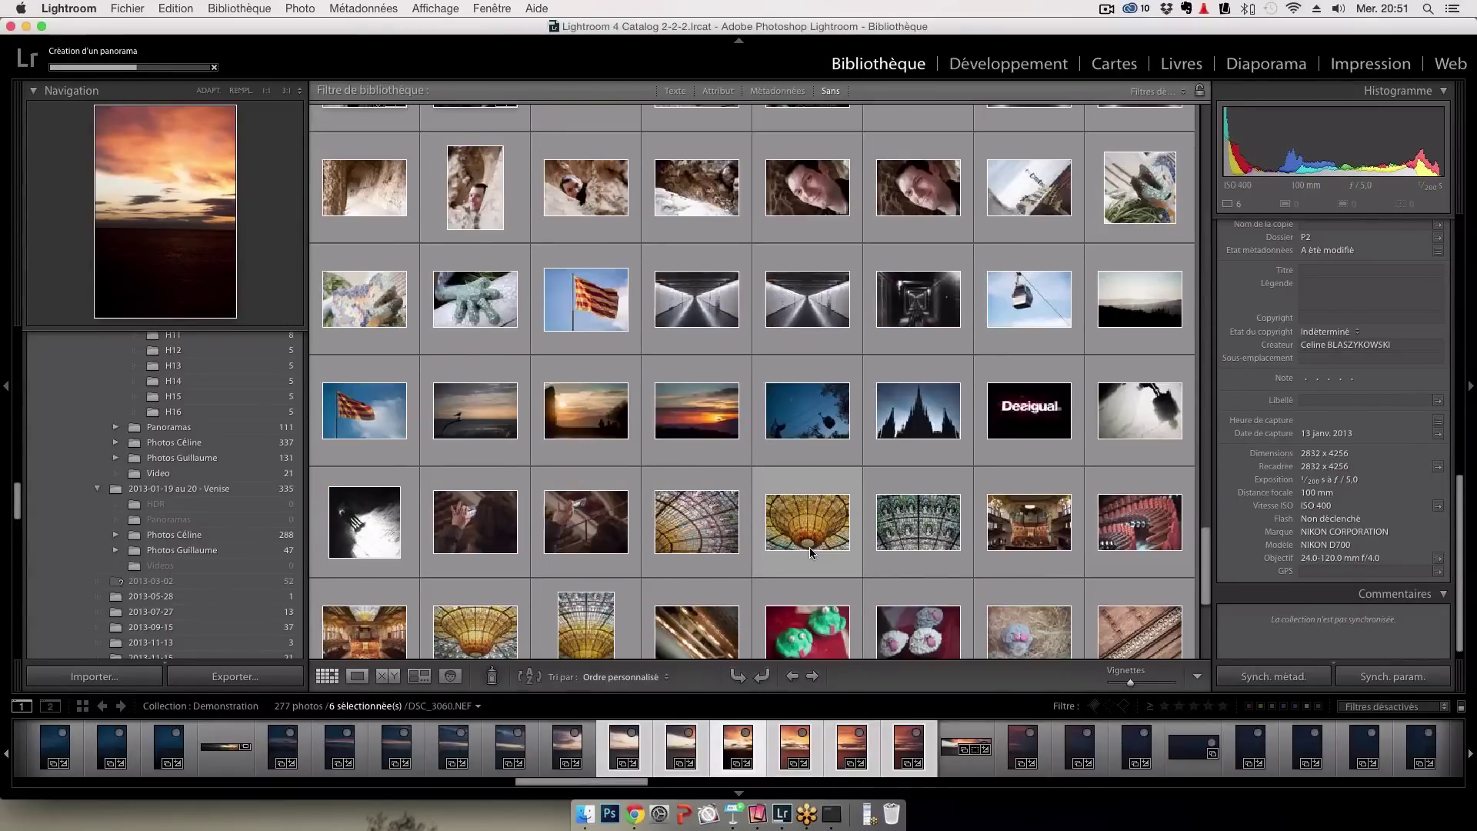
scroll(810, 551, "down", 1)
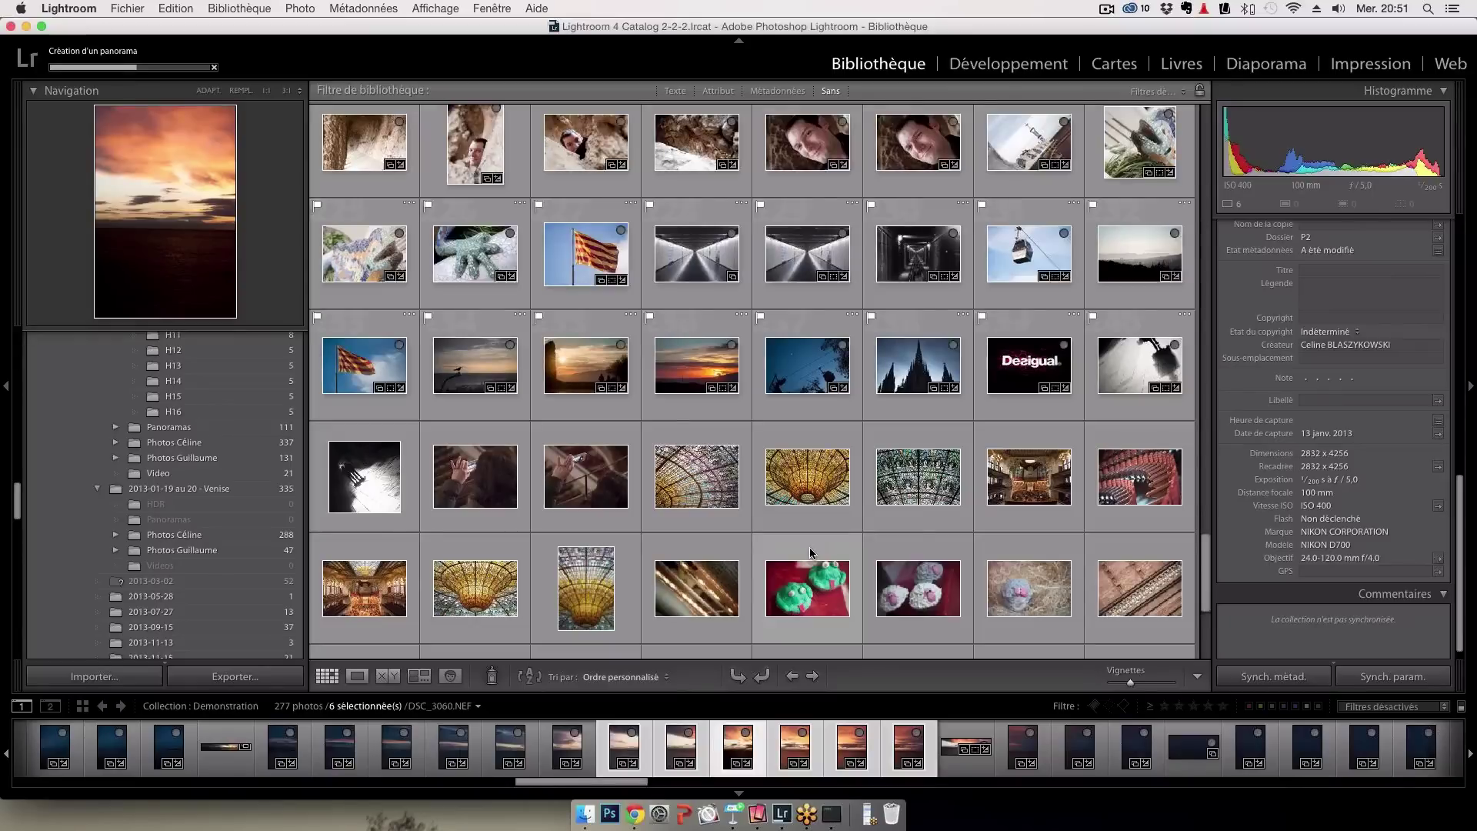
left_click(928, 367)
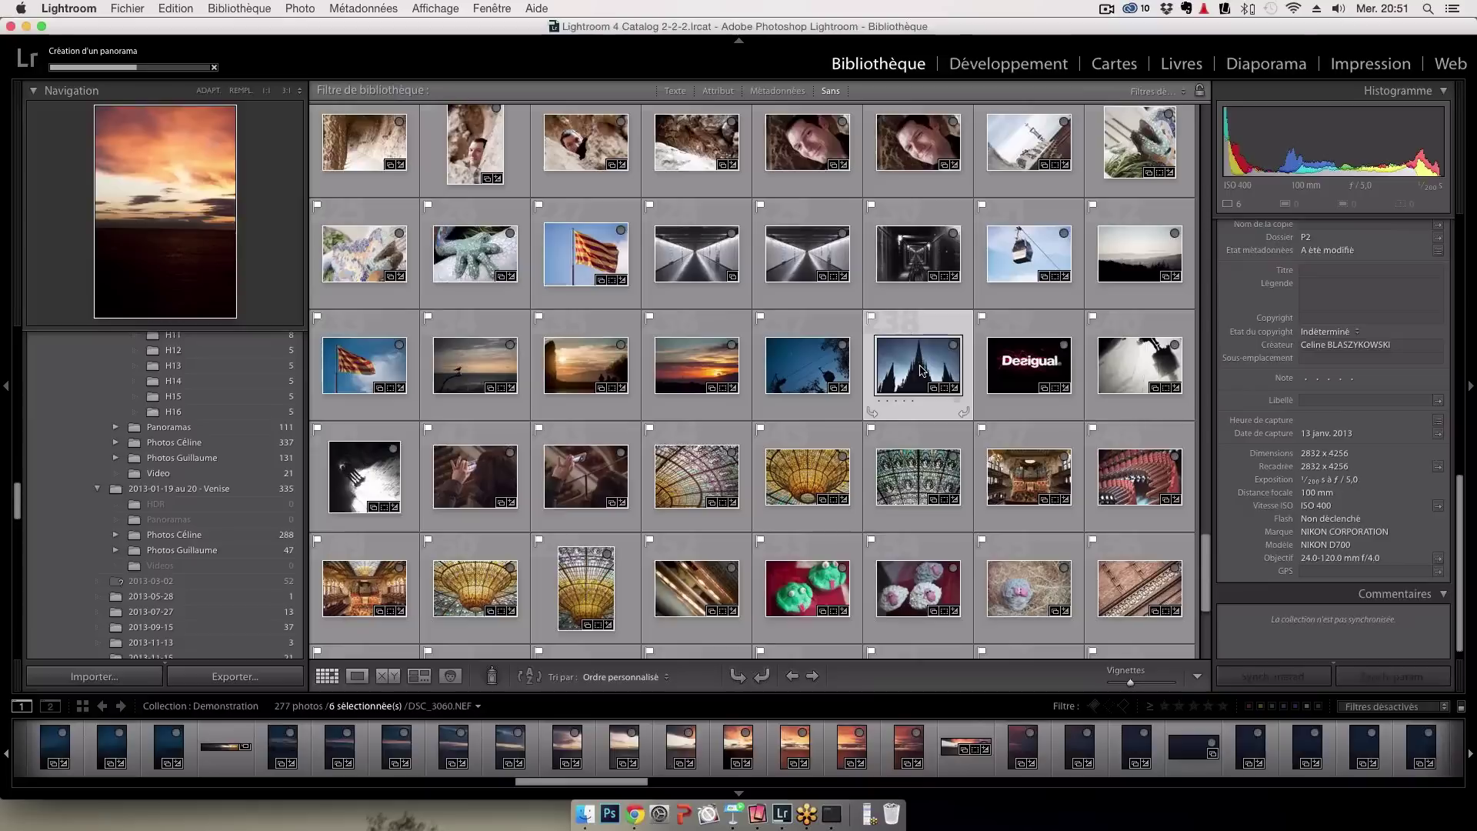
Create a virtual copy of the cathedral photo, reset it to Param. par déf., and view it large
right_click(920, 370)
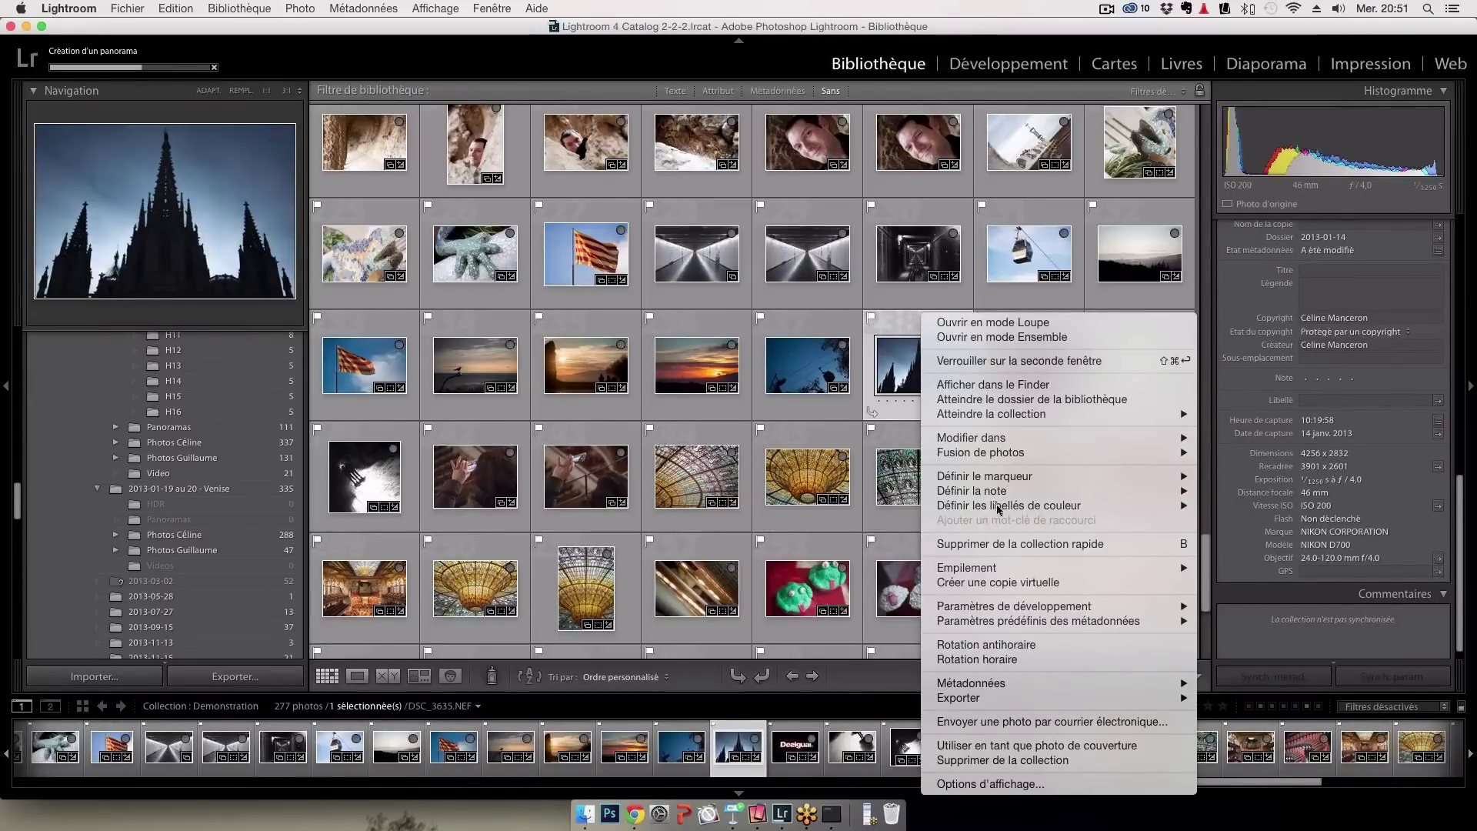
left_click(998, 583)
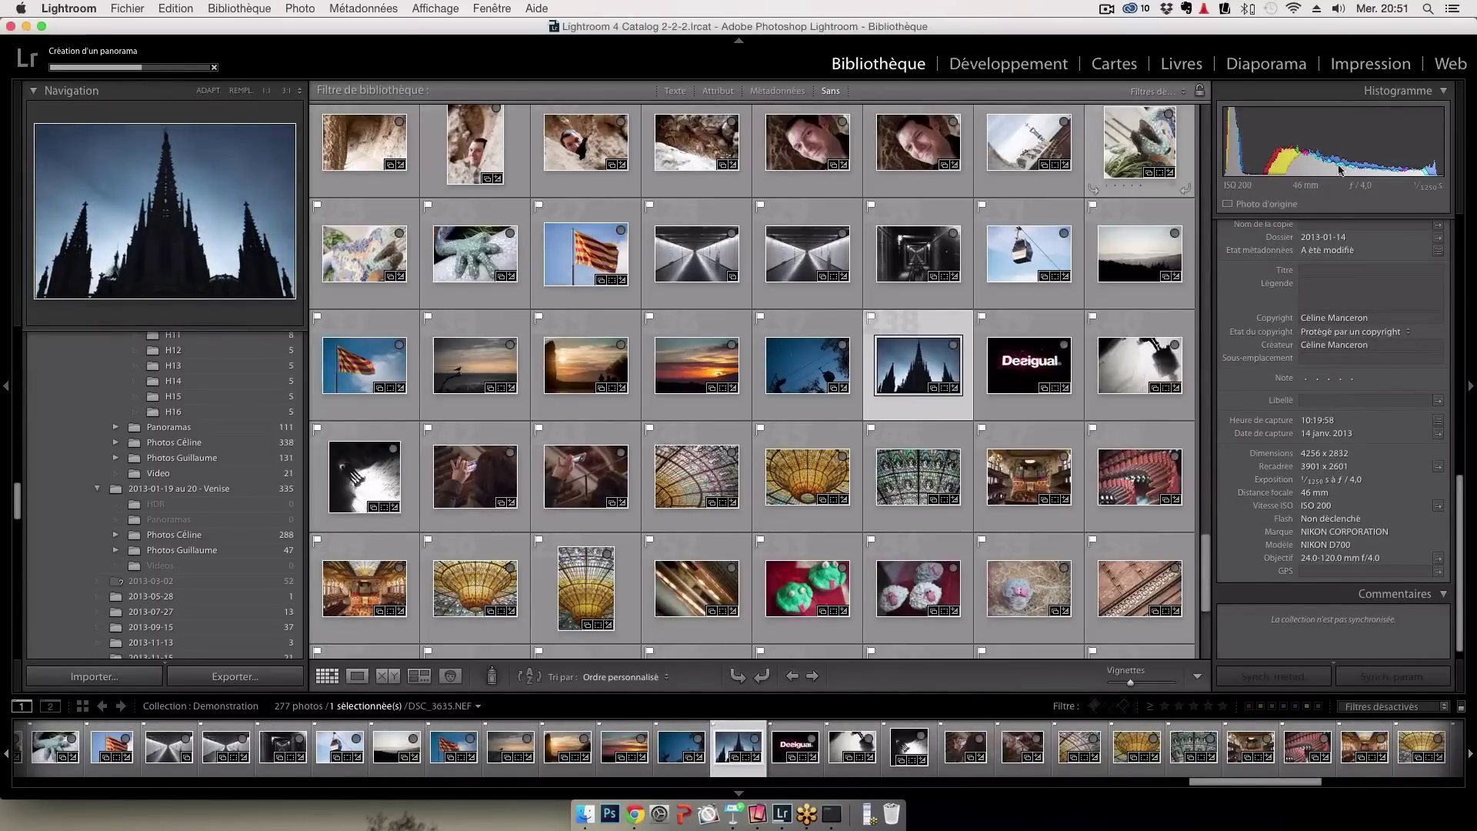
scroll(1358, 301, "up", 10)
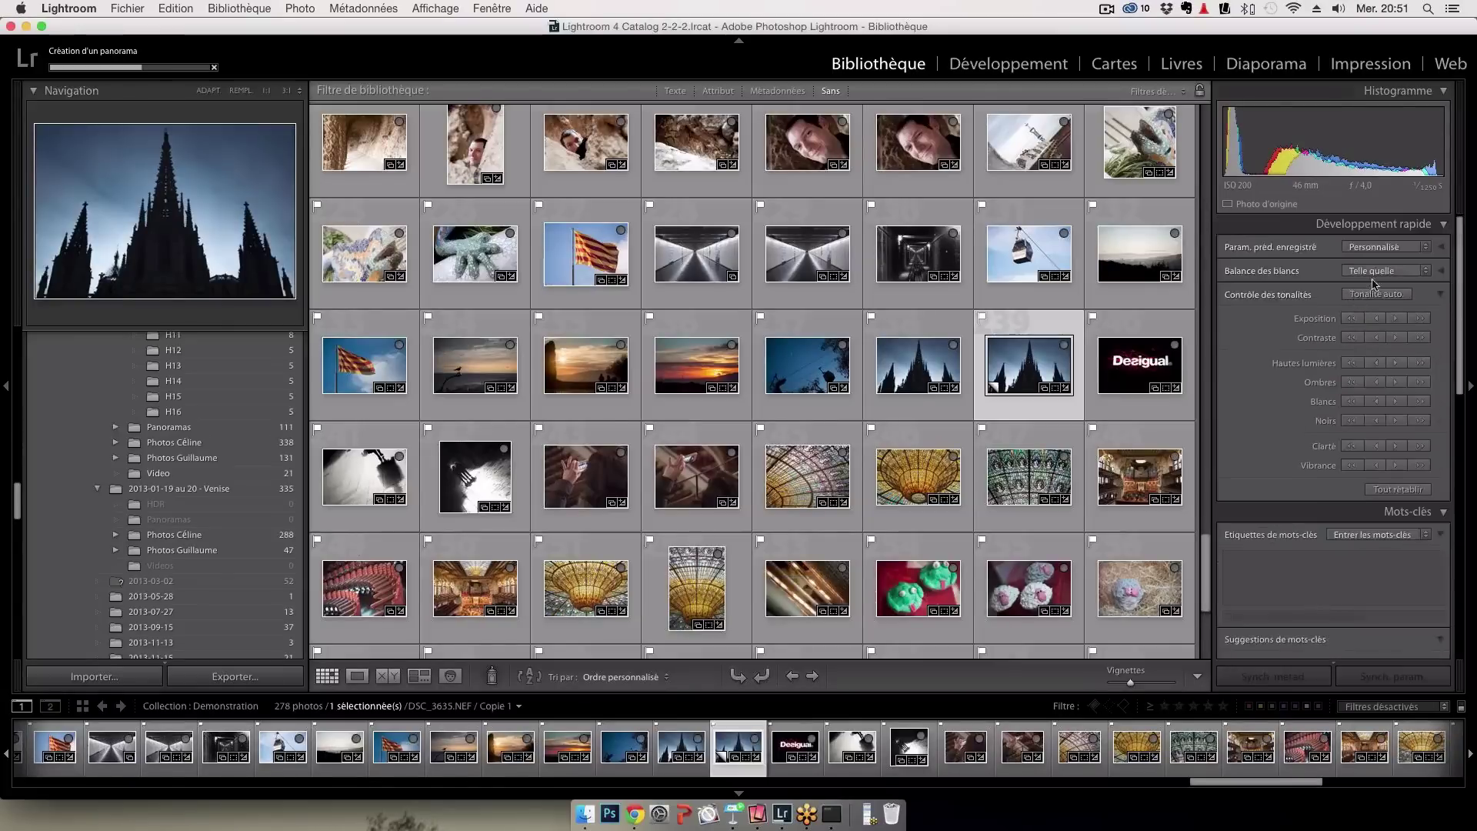
left_click(1398, 252)
left_click(1377, 264)
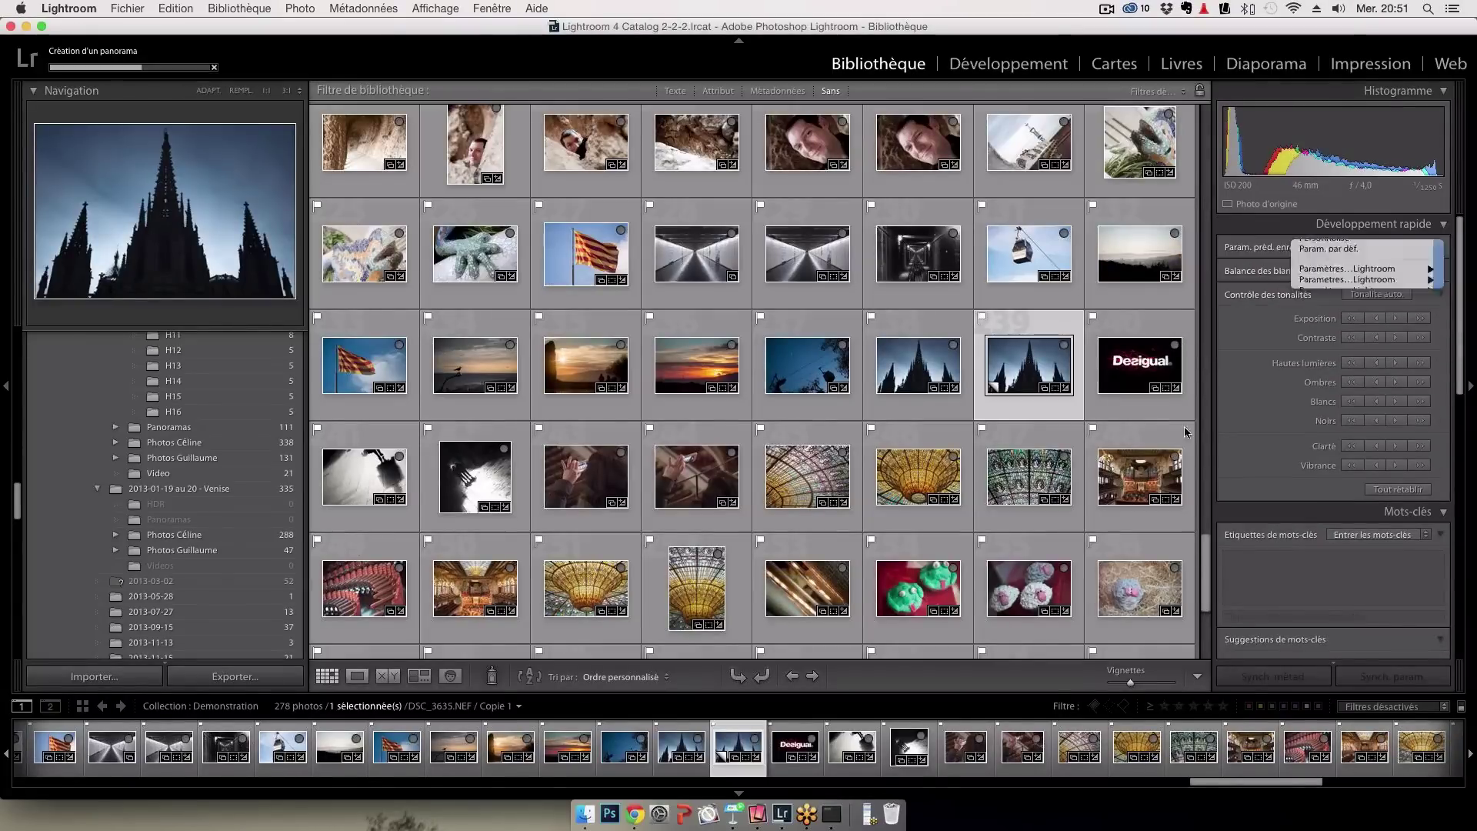
double_click(1027, 371)
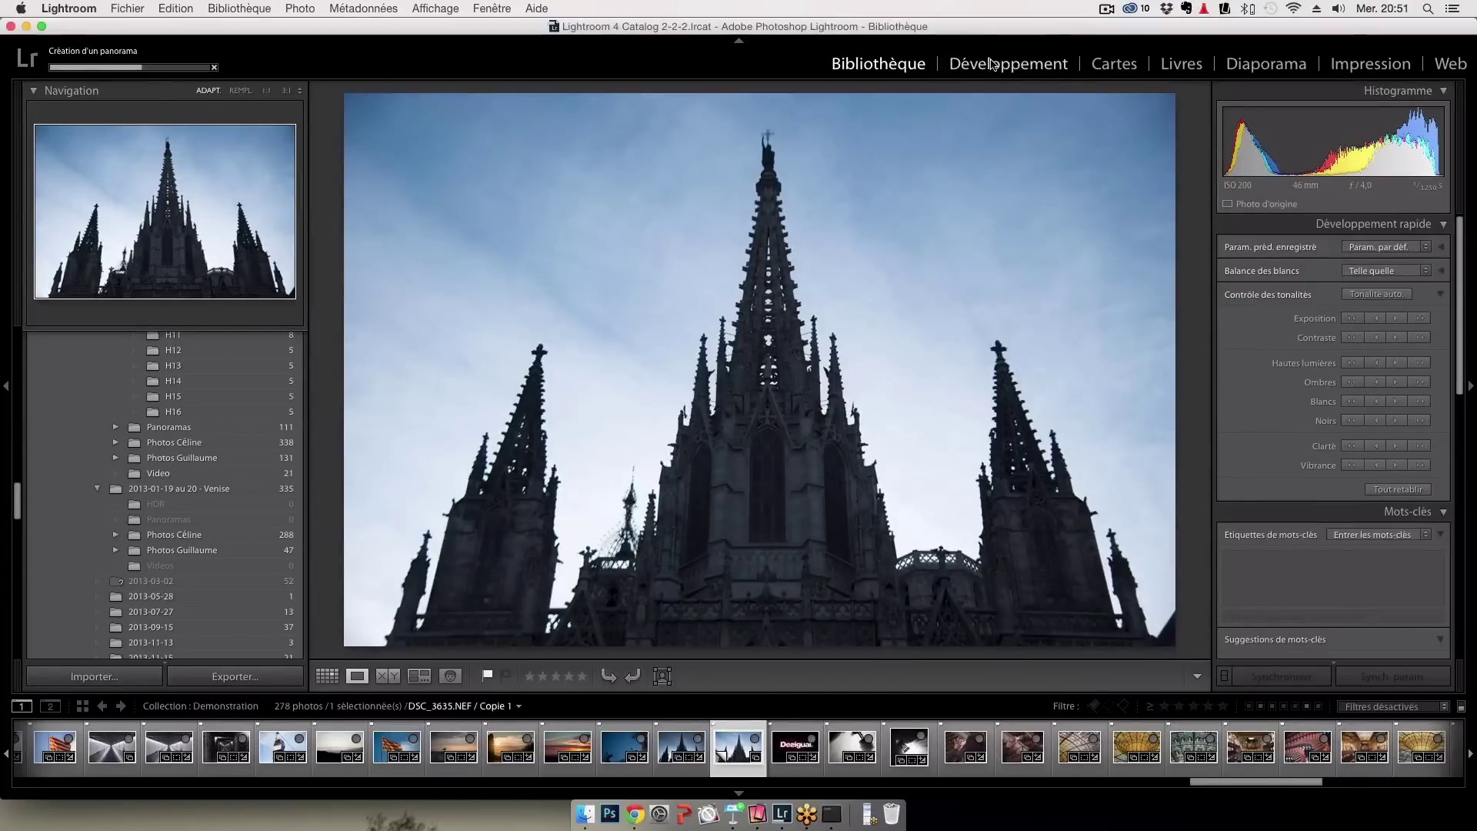
Open the cathedral copy in the Develop module with the Graduated Filter tool active
left_click(992, 63)
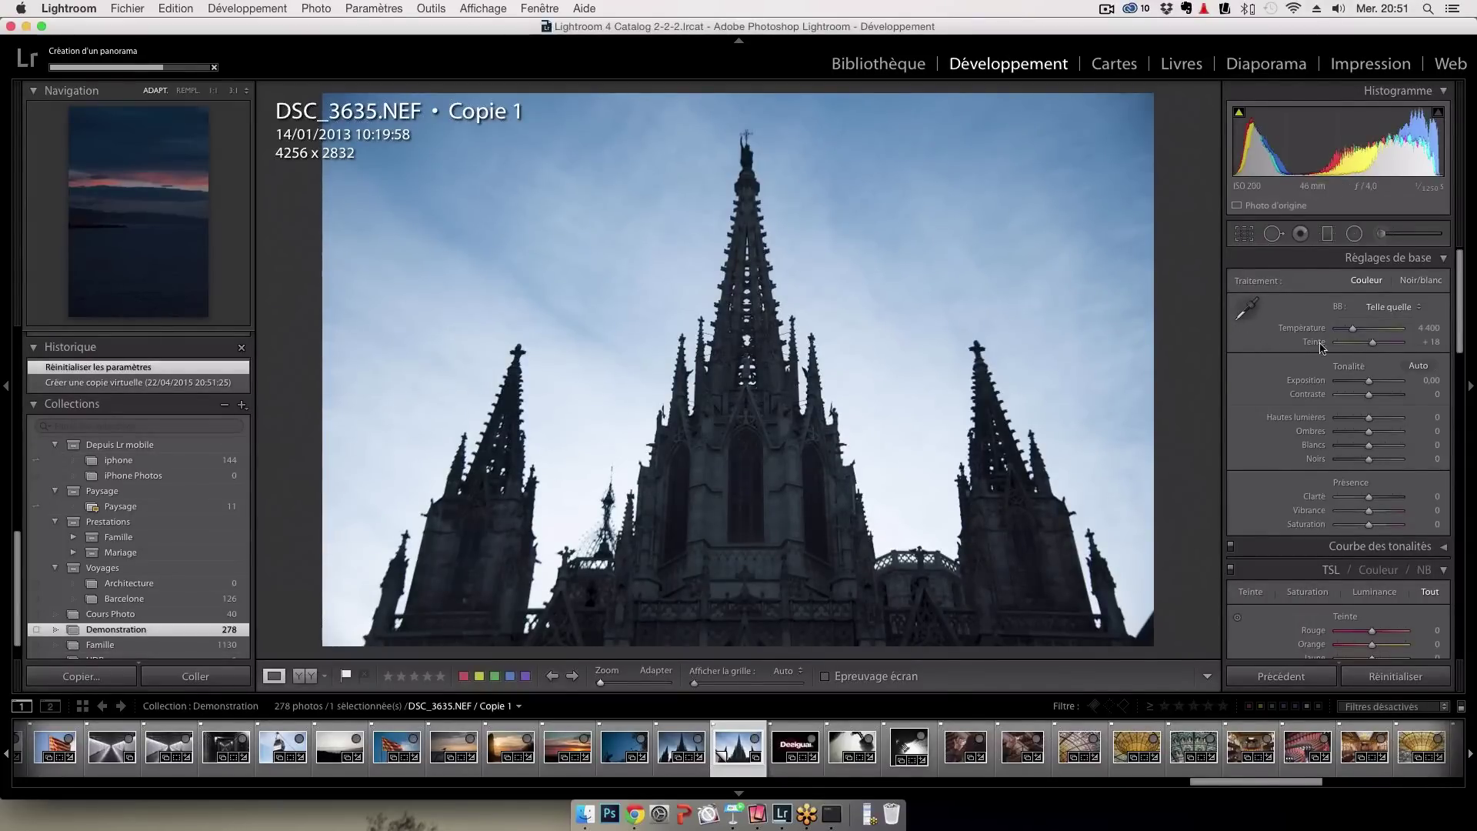
left_click(1329, 234)
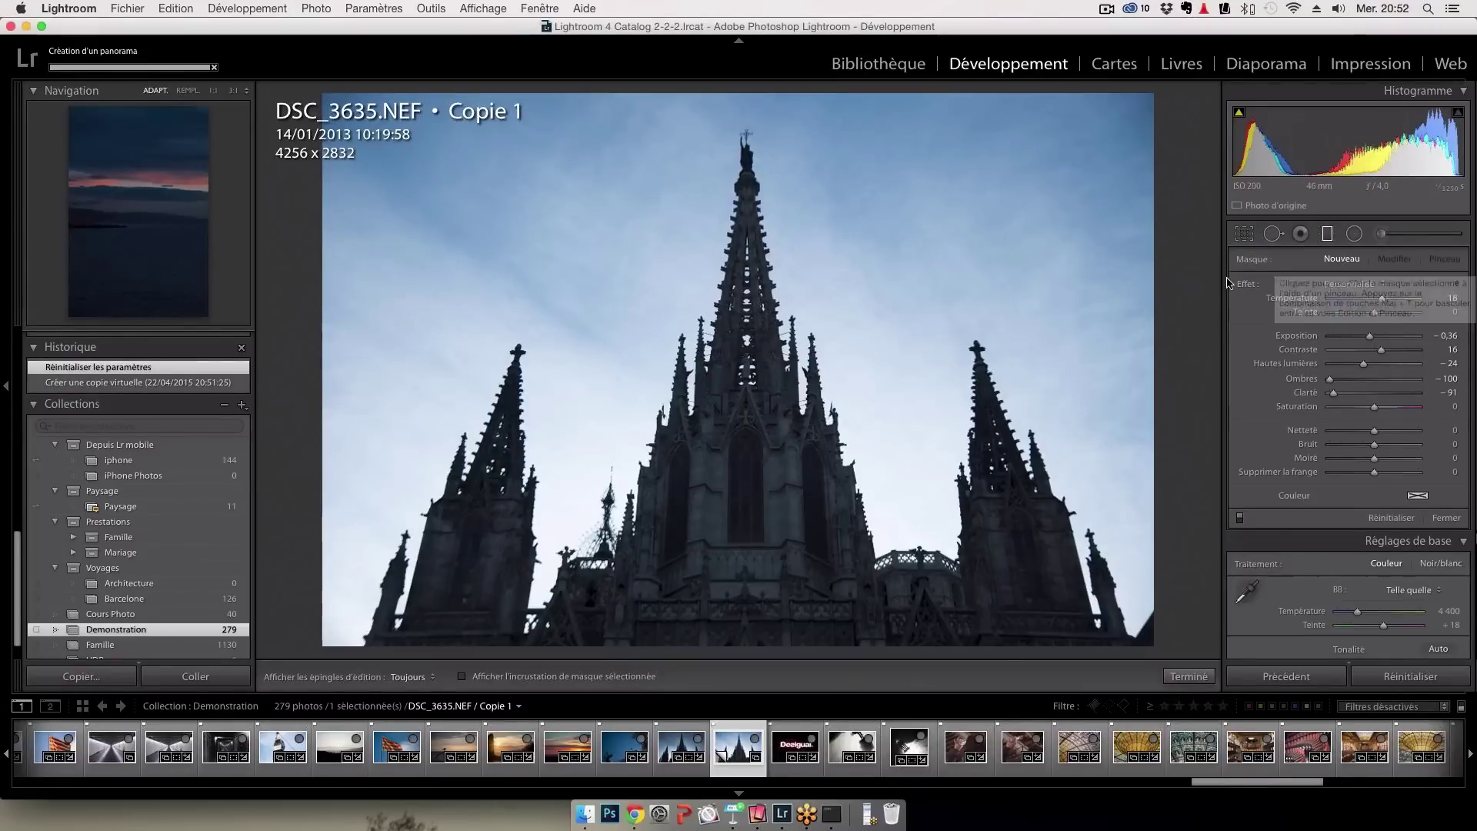
Add a graduated filter over the copy's lower part, then brush darkening strokes along the spires
left_click_drag(760, 395, 723, 567)
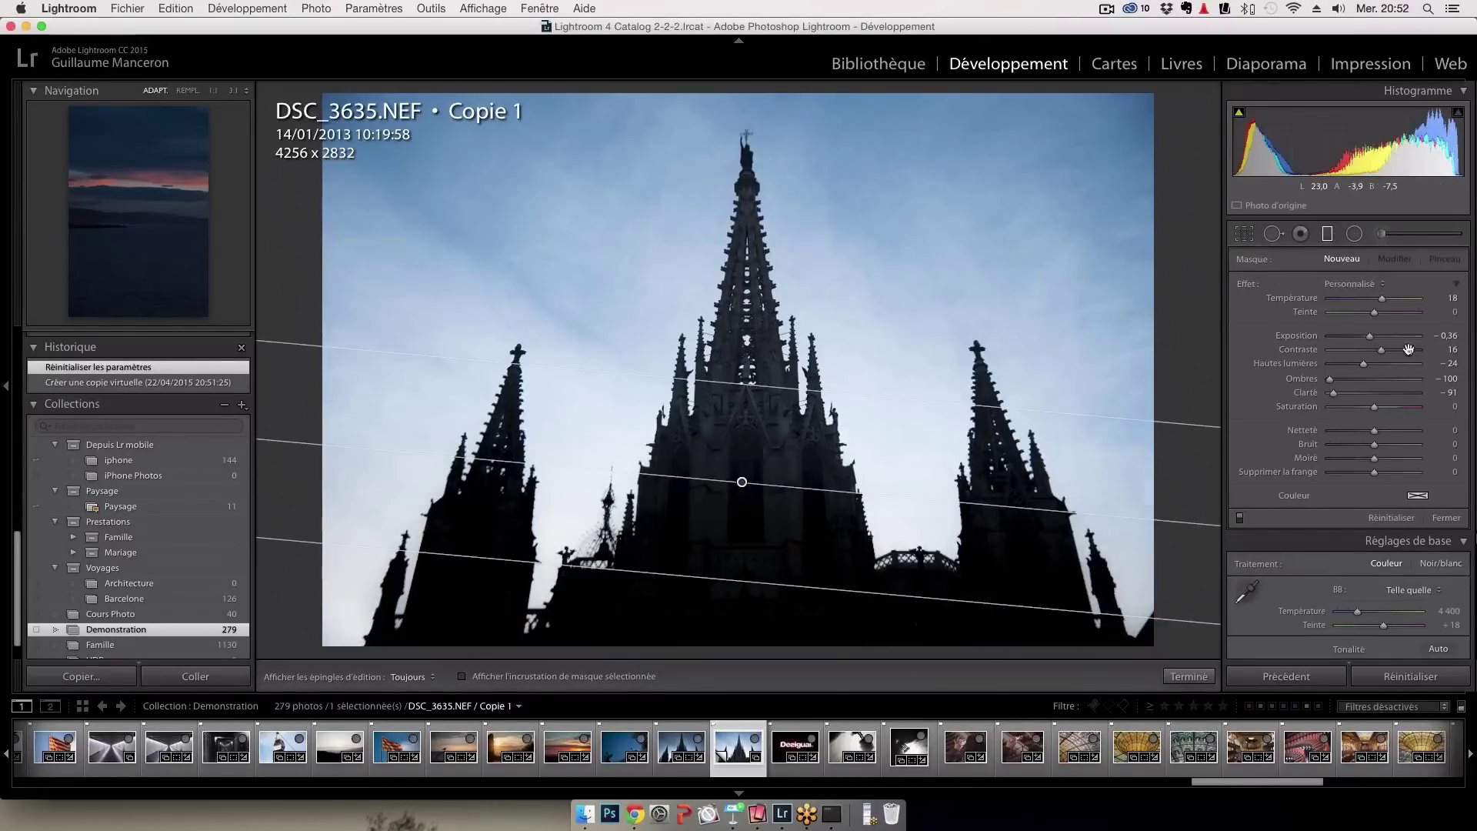
left_click(1444, 258)
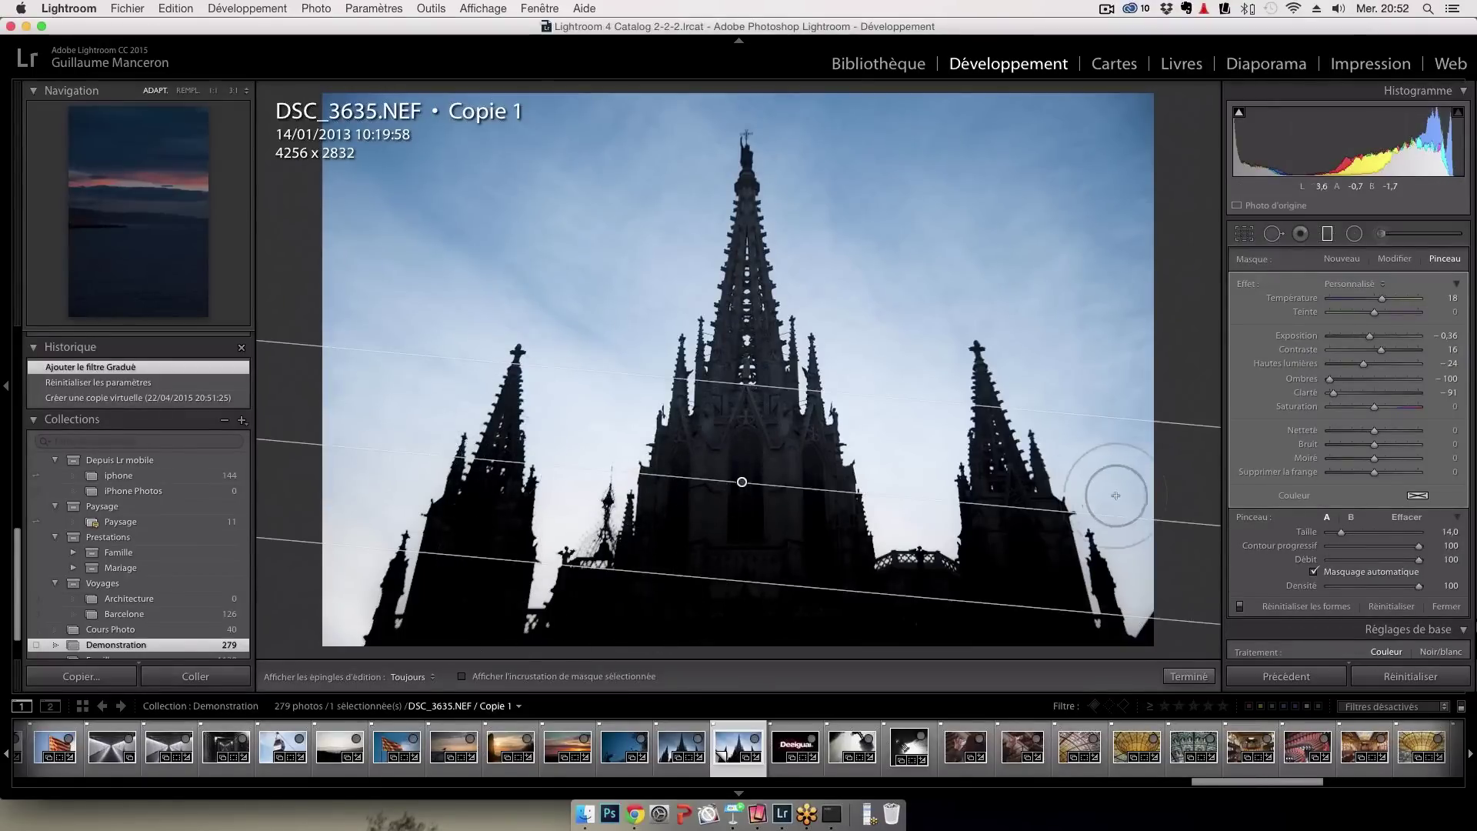
key("h")
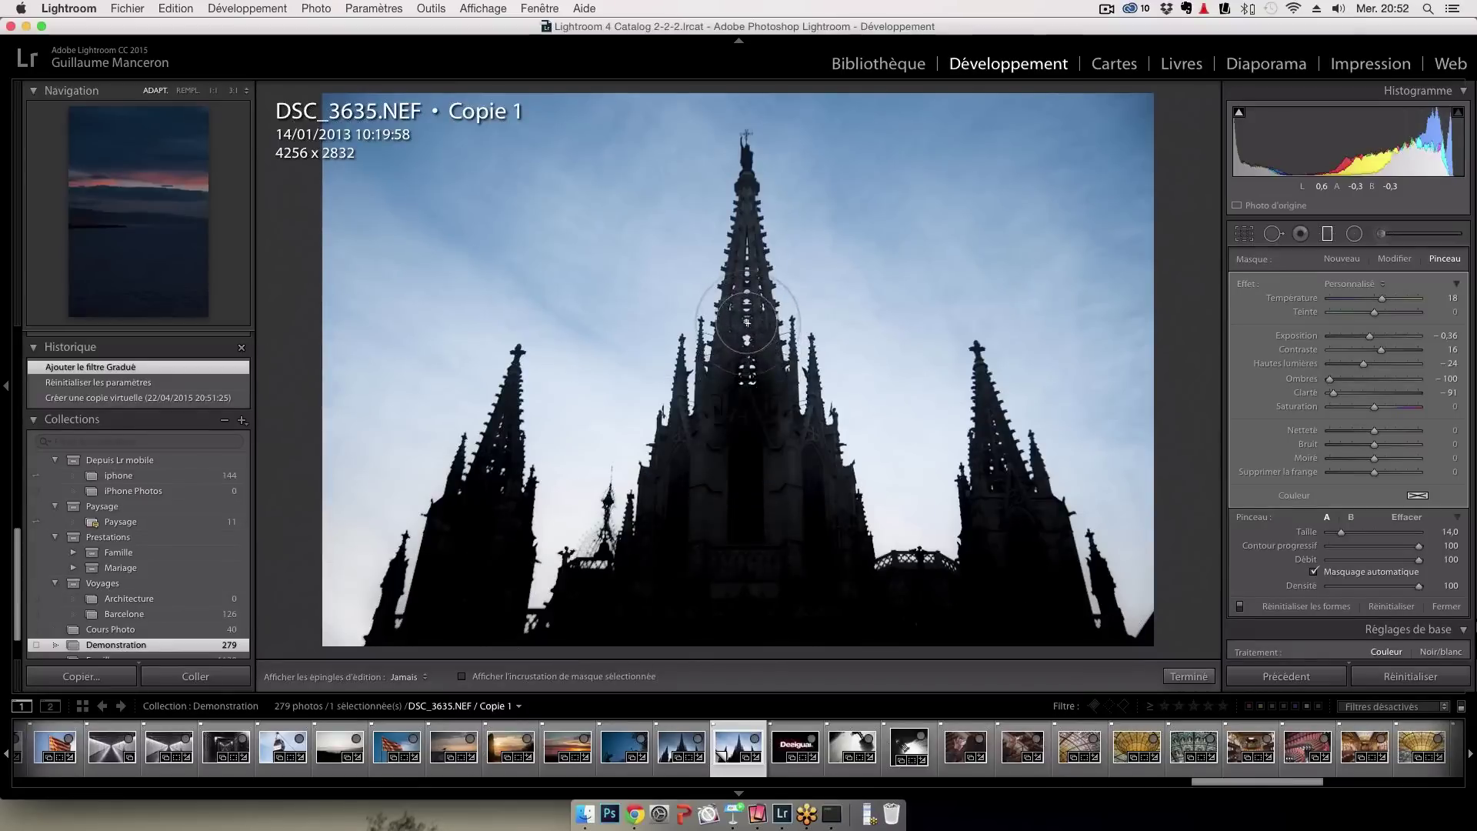
left_click_drag(750, 318, 760, 306)
scroll(760, 306, "down", 3)
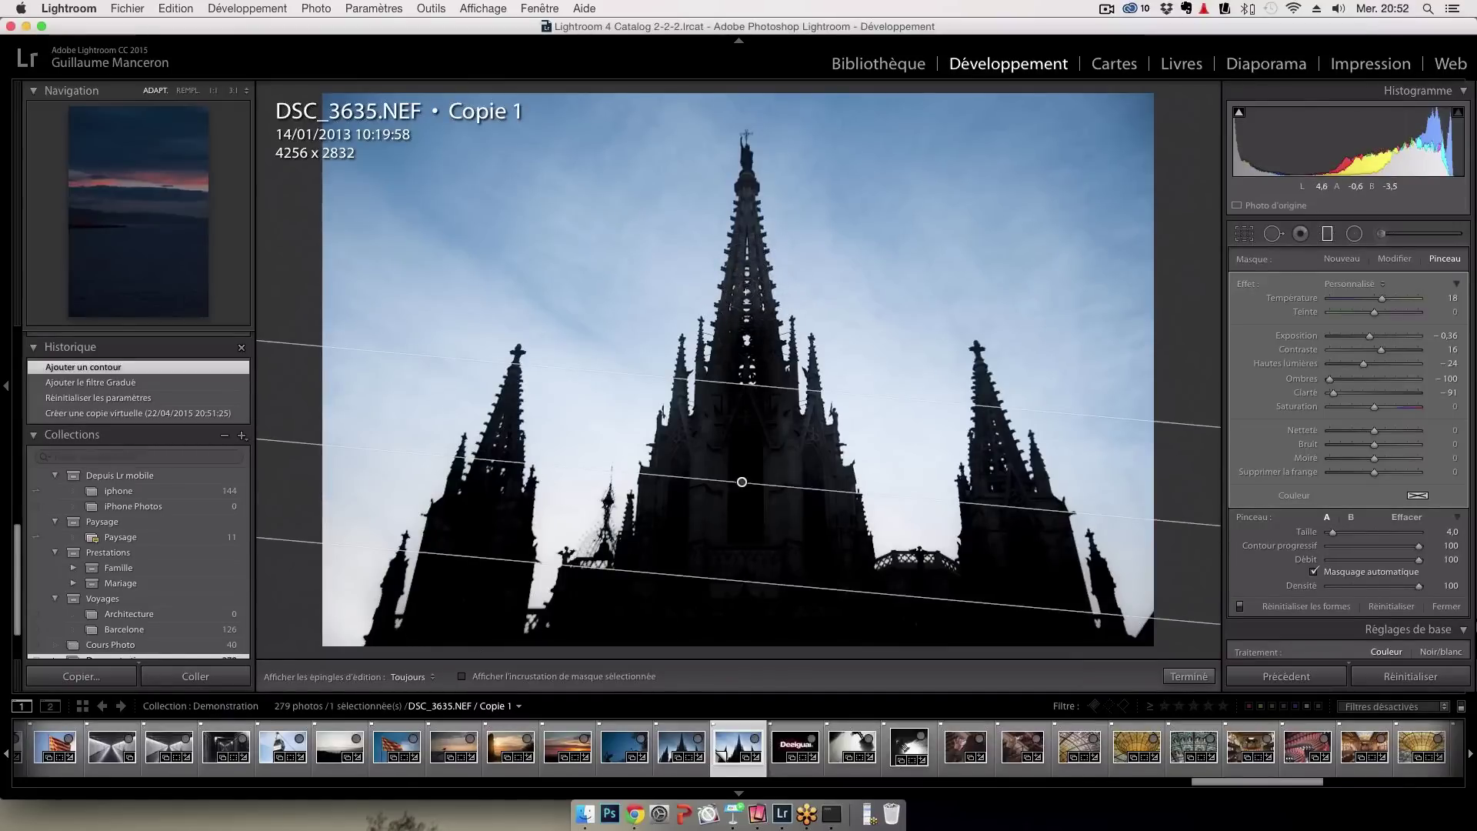
key("h")
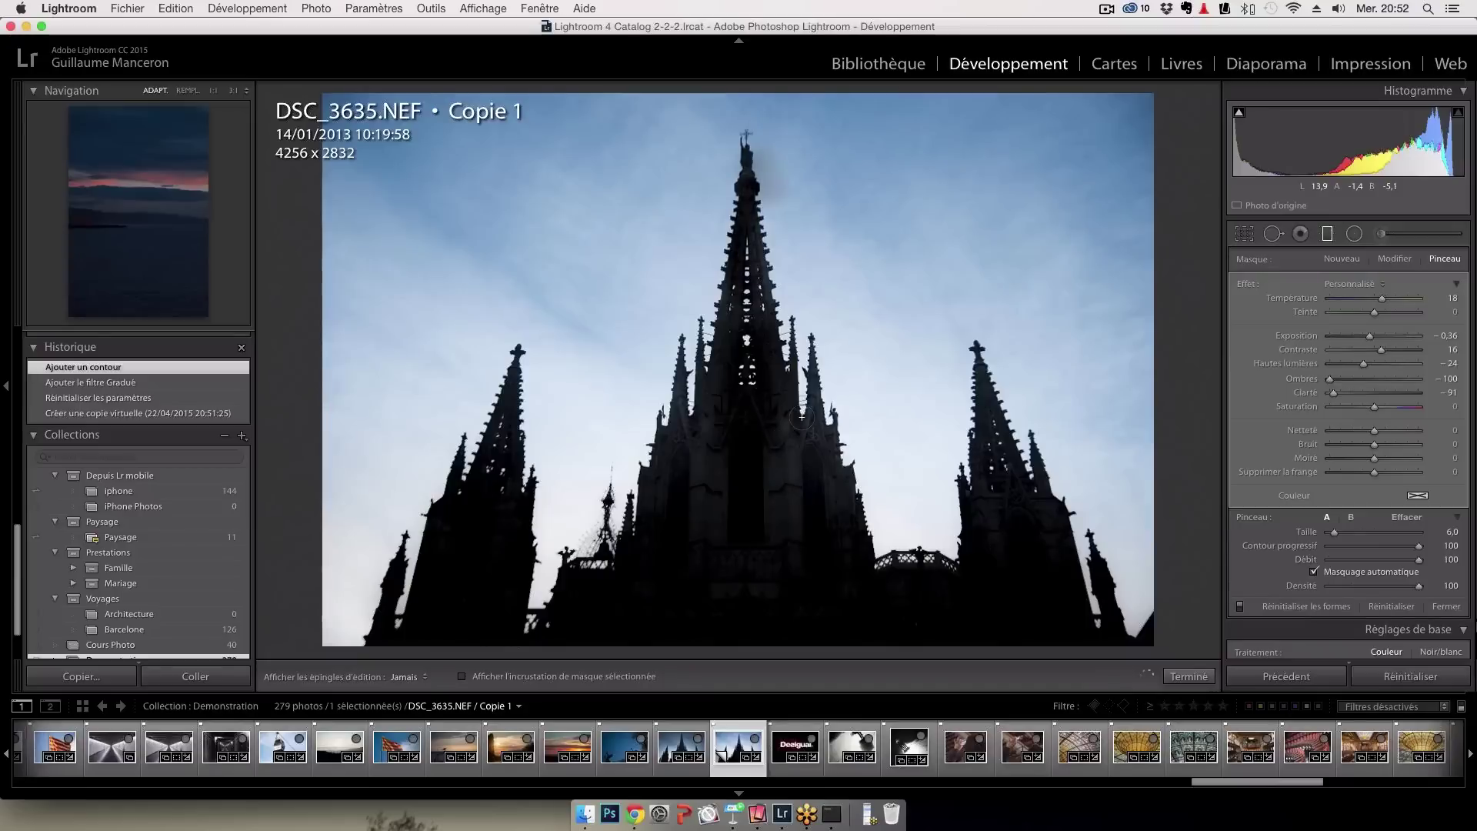
key("h")
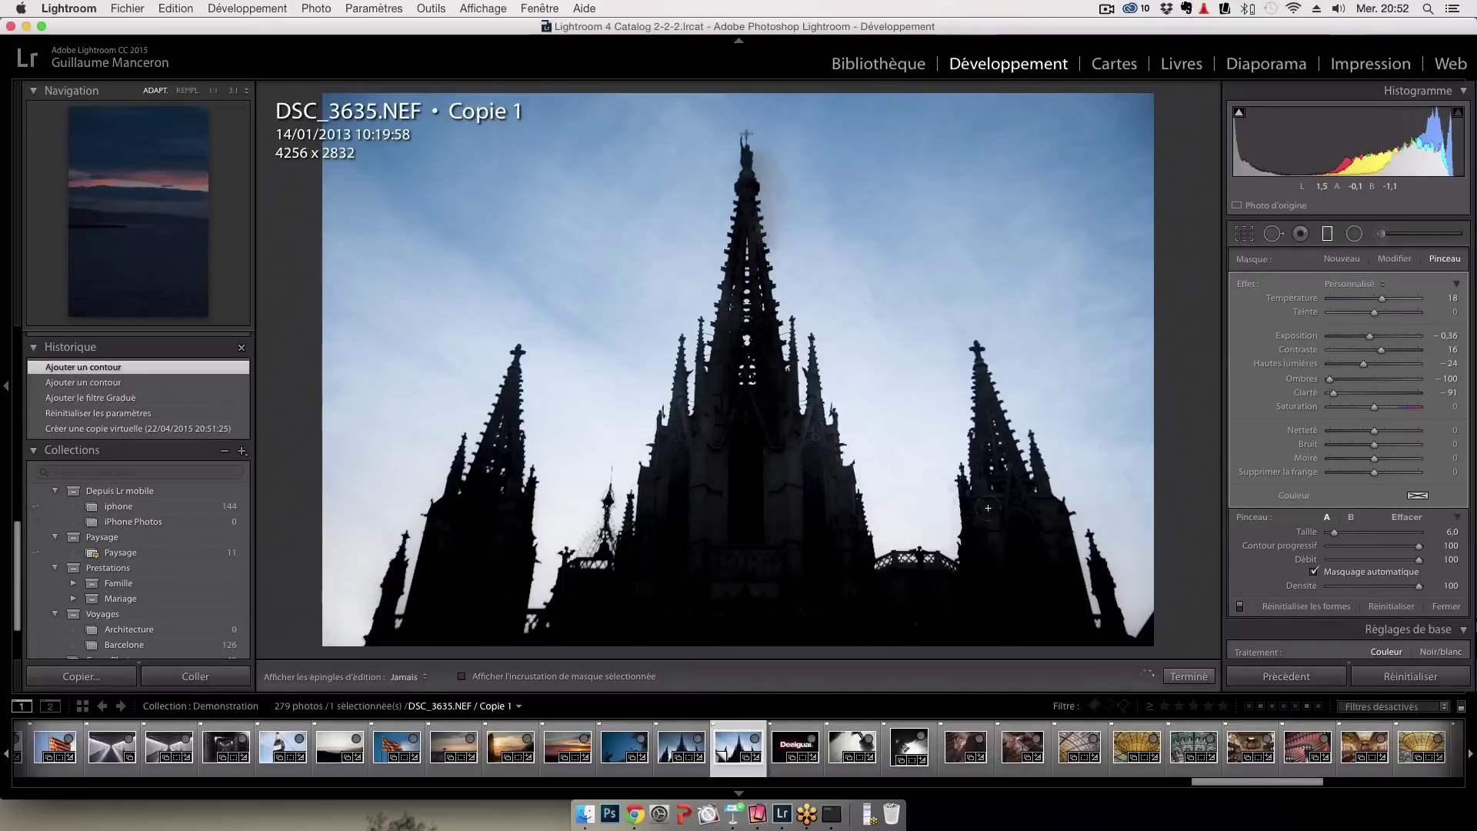
left_click_drag(960, 505, 994, 506)
key("h")
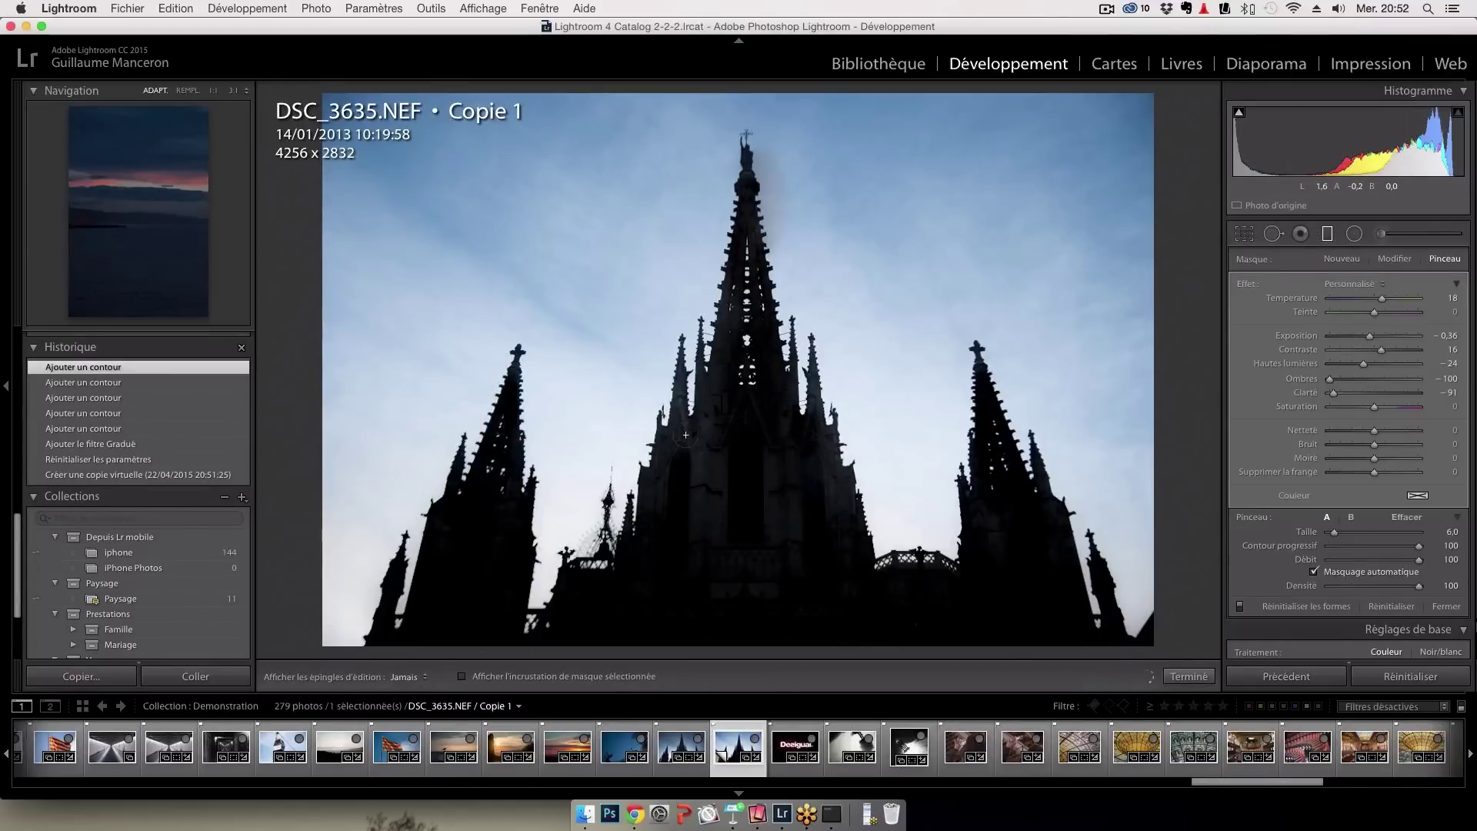
key("h")
key("h")
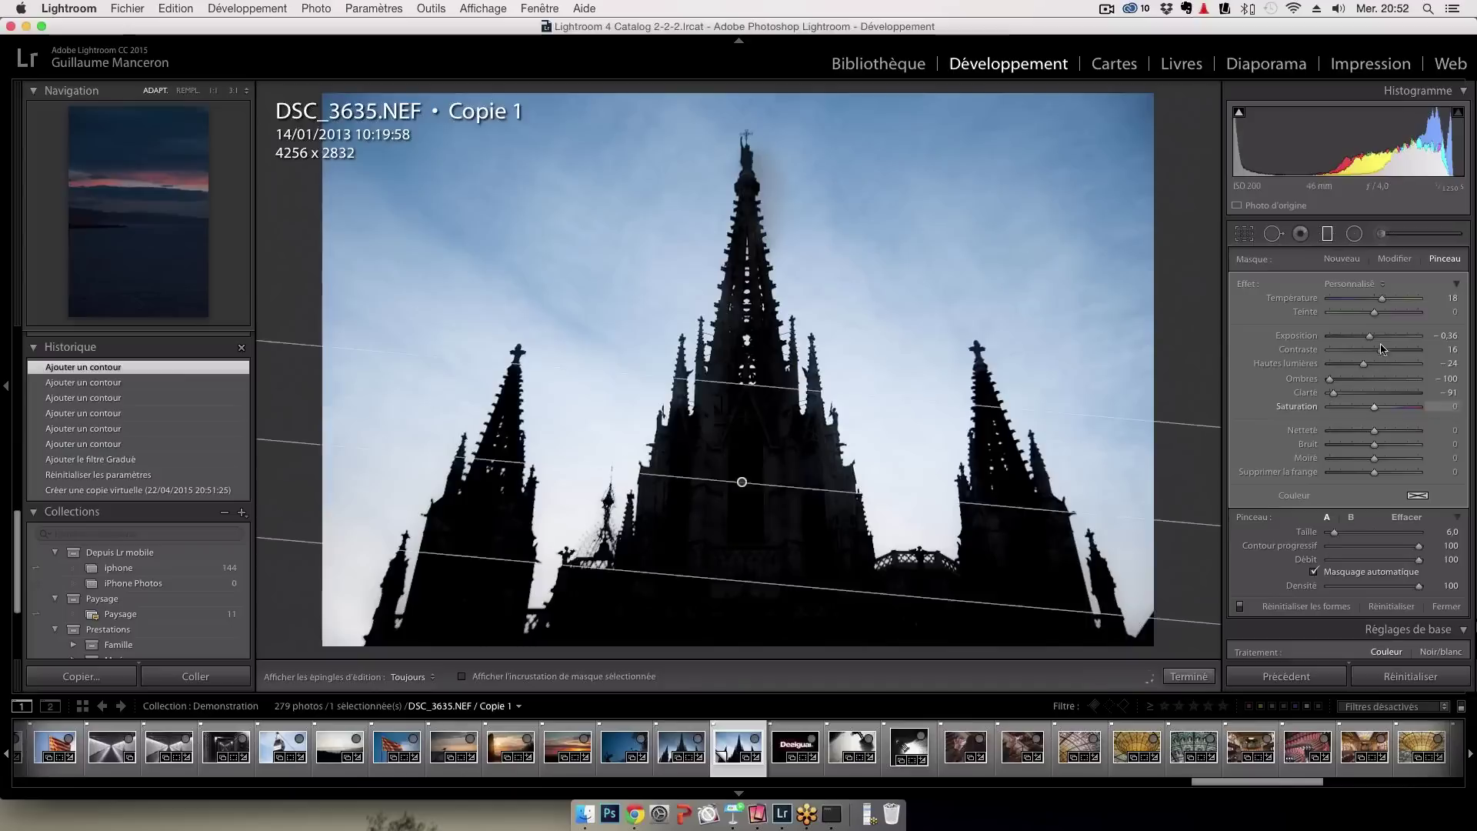
Set the brushed area's exposure to −3.14 and bring up the original DSC_3635.NEF for comparison
left_click_drag(1373, 343, 1347, 343)
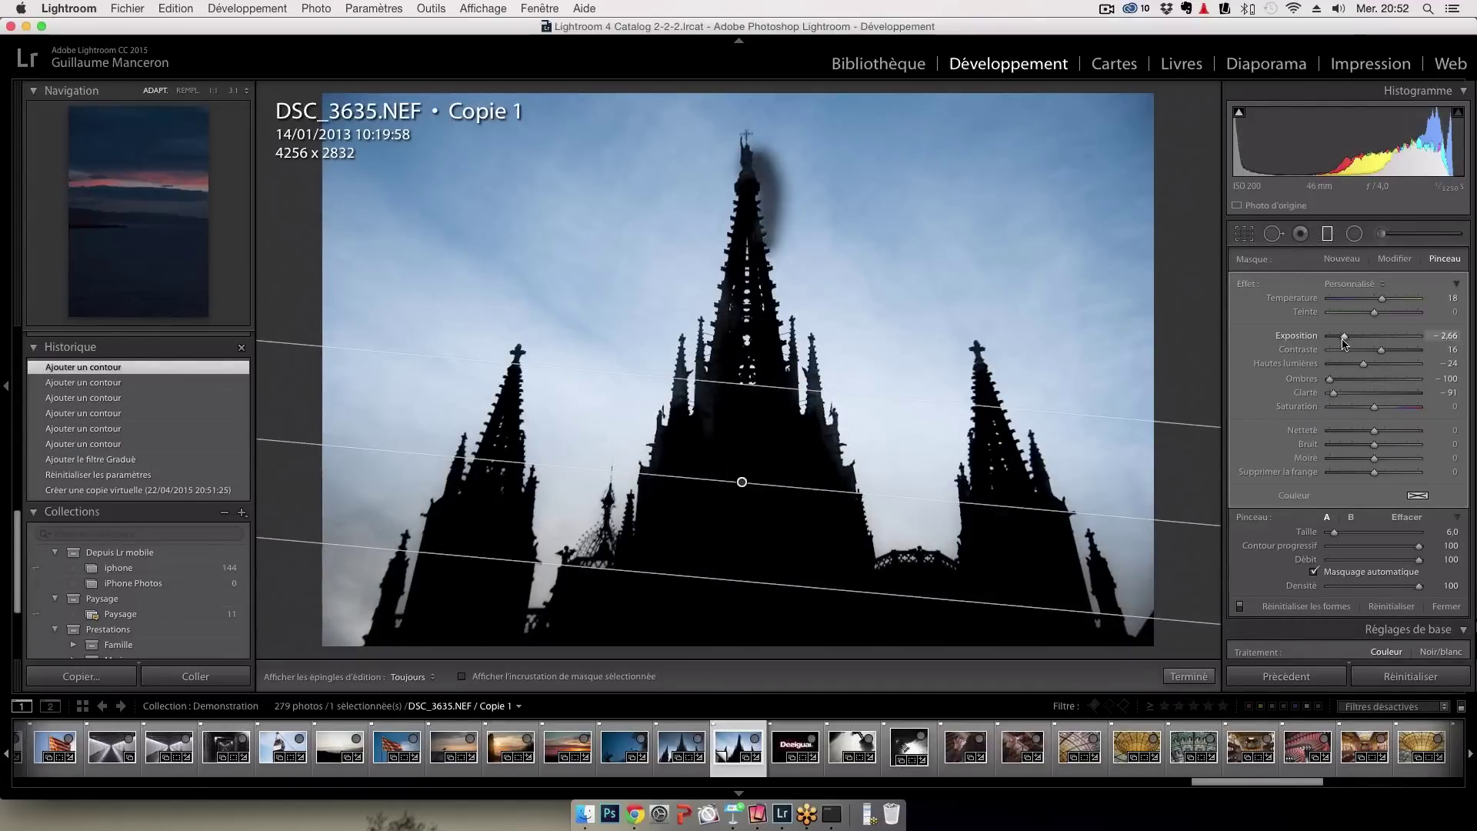
left_click_drag(1345, 343, 1342, 343)
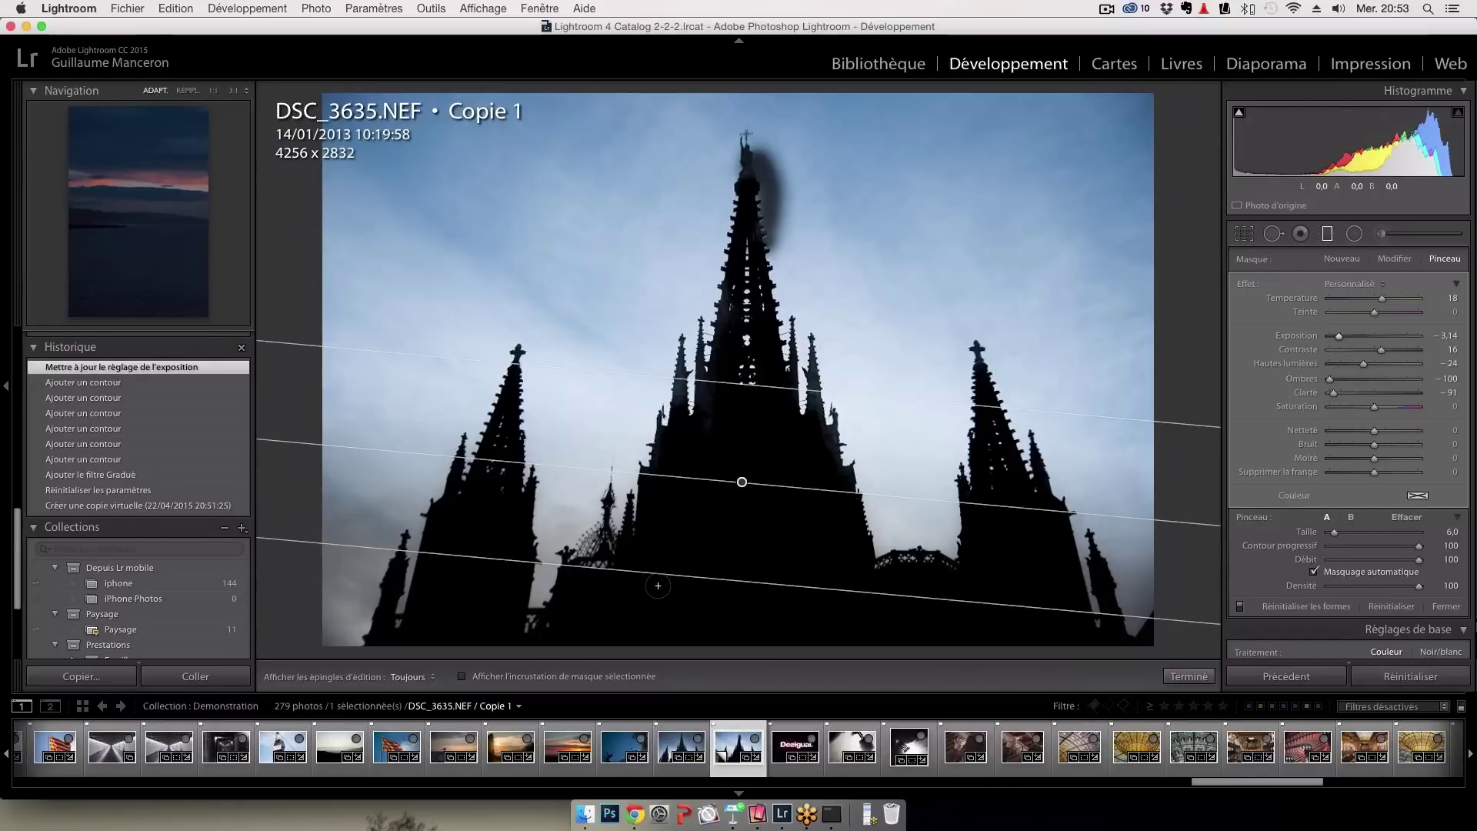
left_click(679, 745)
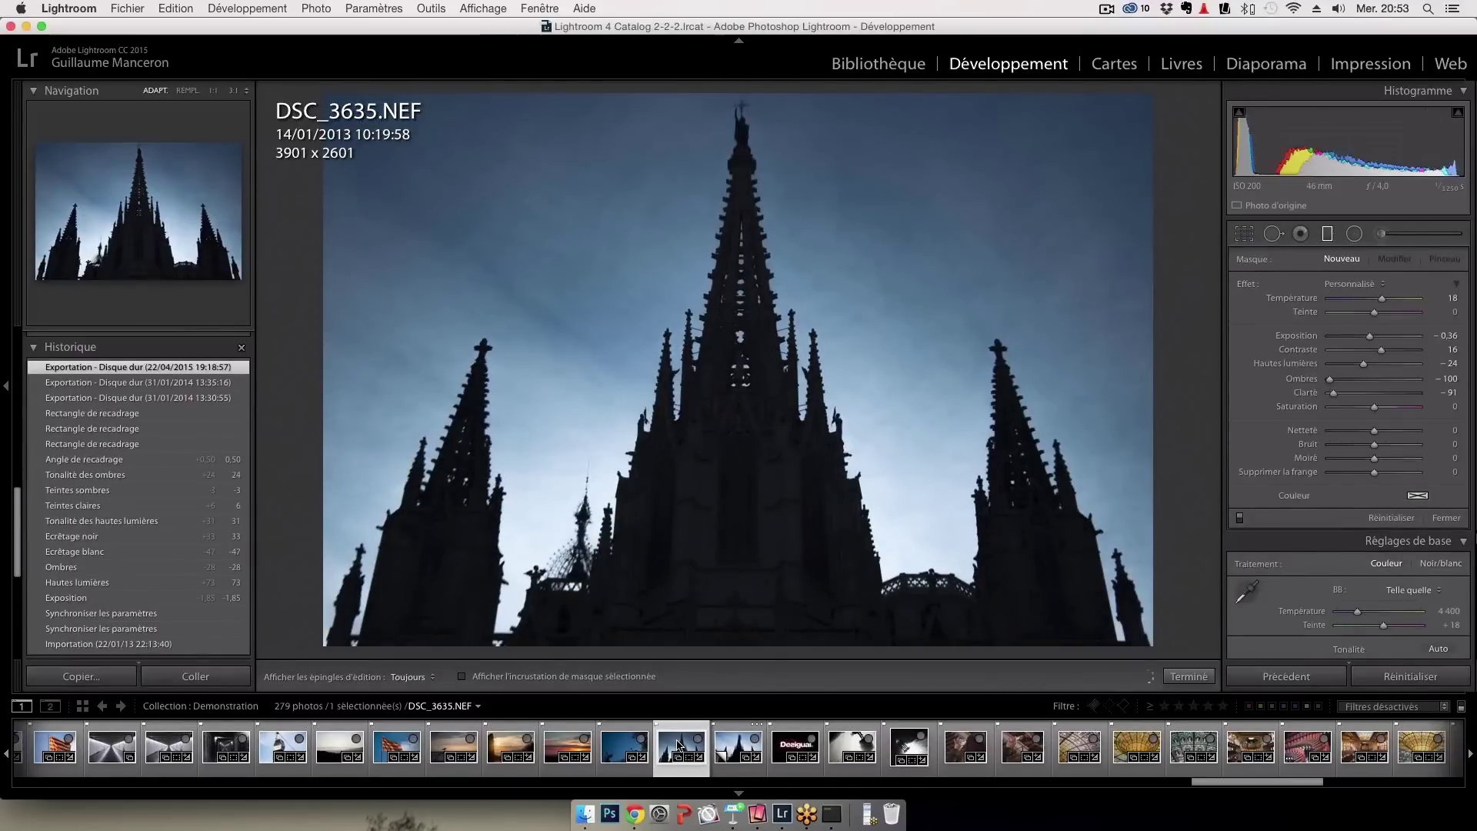
Return to the edited copy DSC_3635.NEF / Copie 1 and display it in the Library Loupe
key("Right")
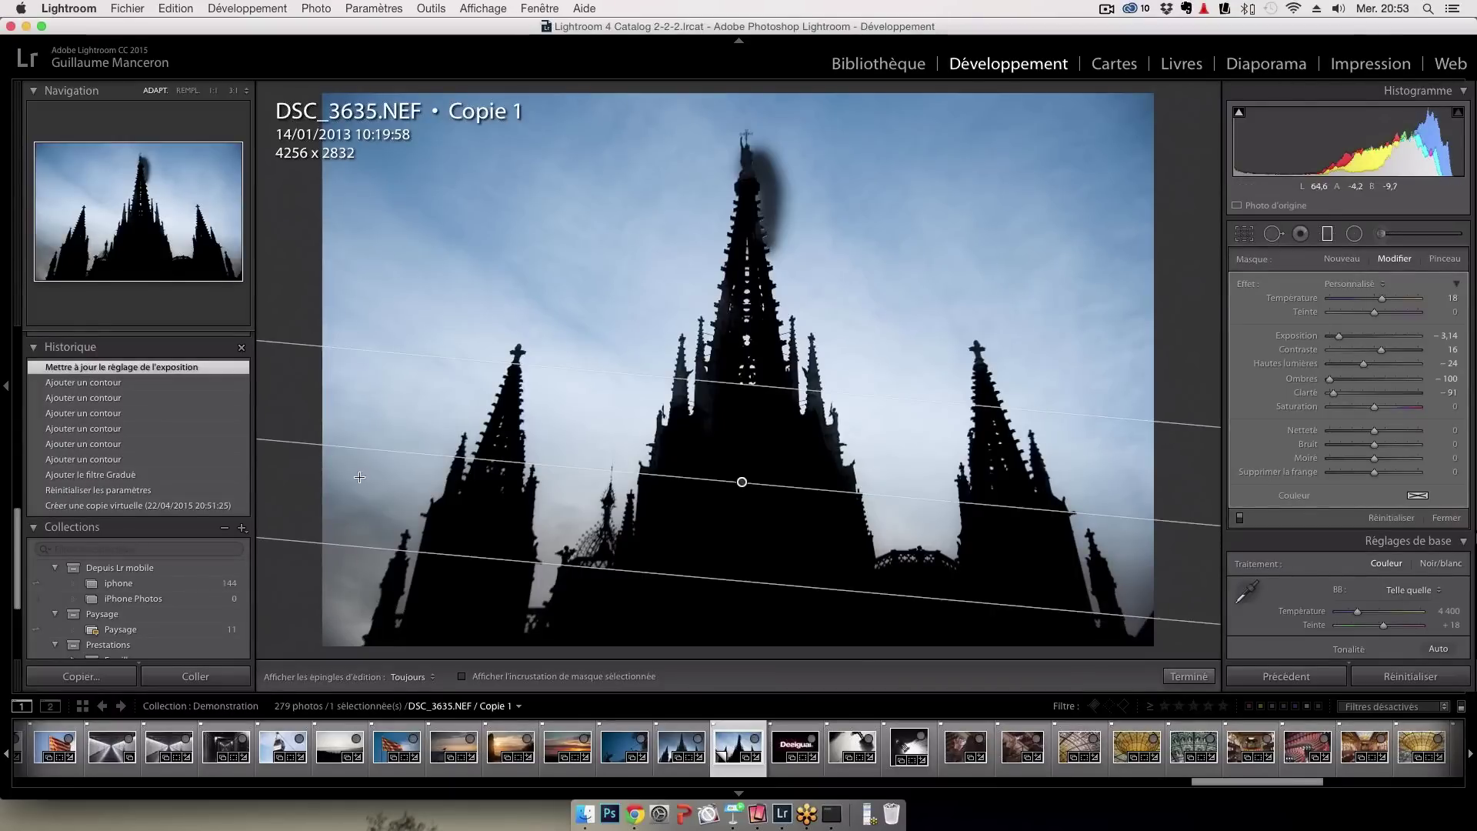
scroll(170, 606, "down", 1)
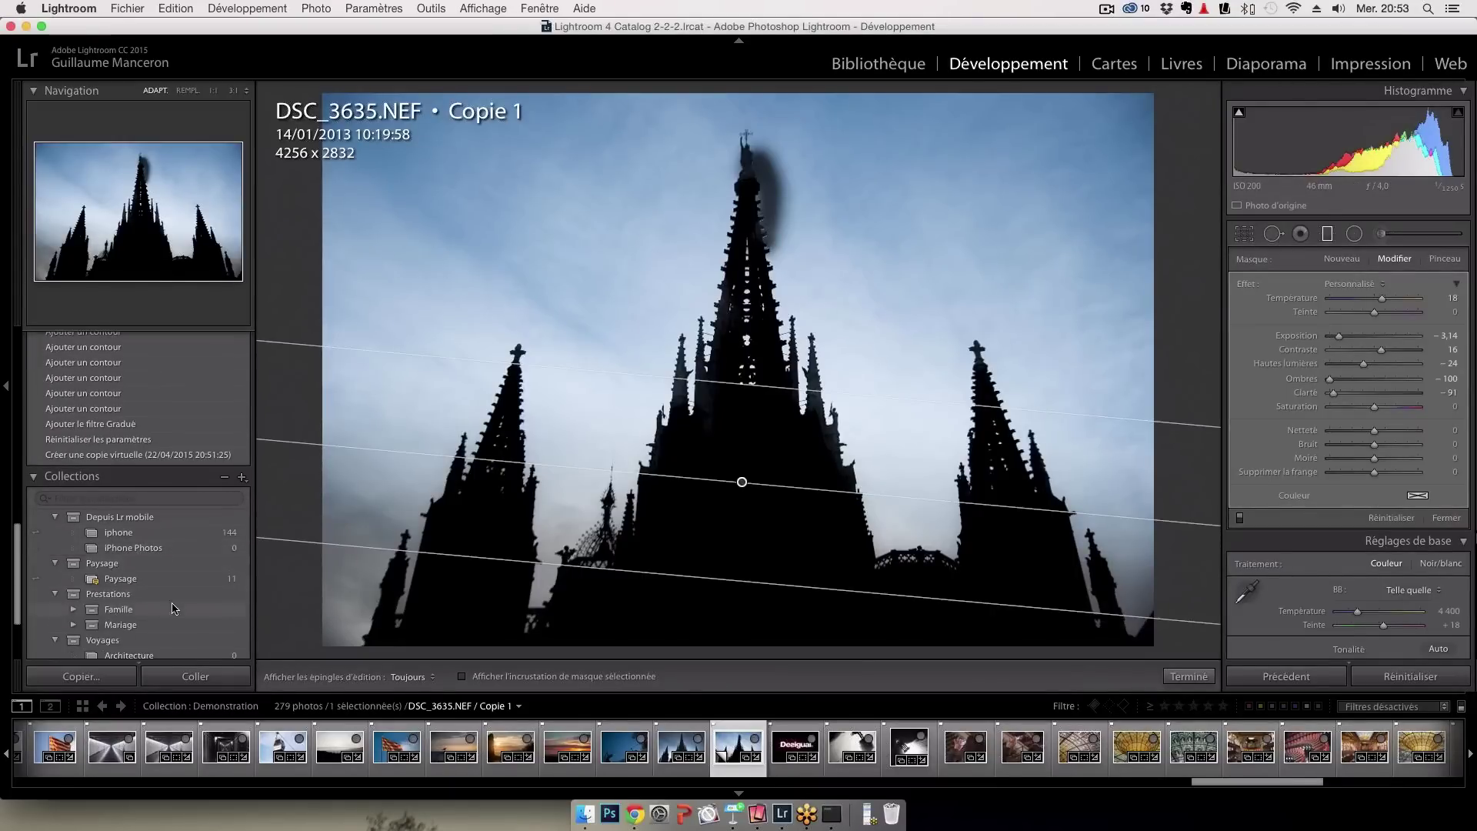
key("e")
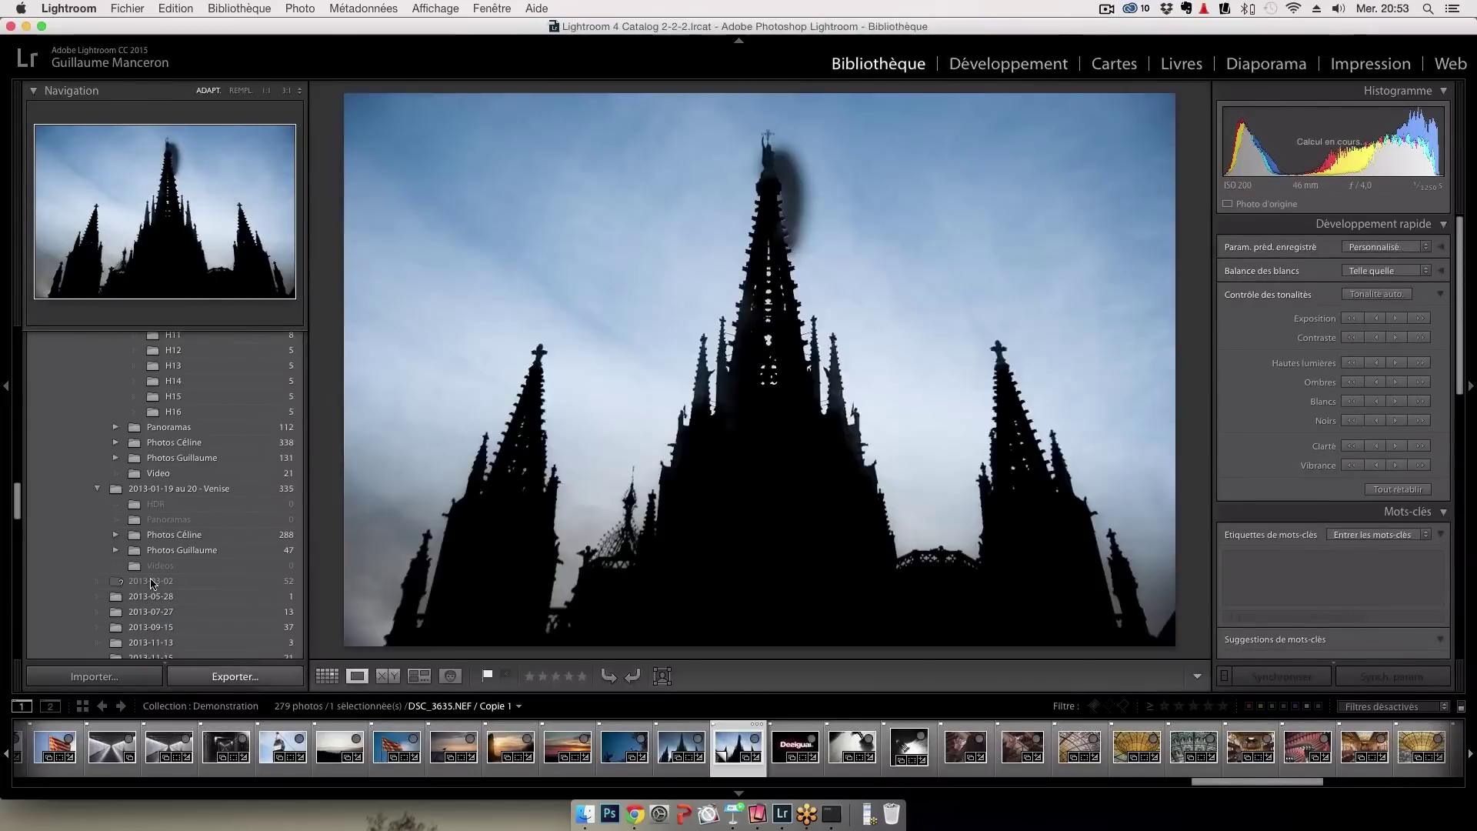
Open the People view: one named person with 4 photos and 18 anonymous faces
scroll(152, 583, "down", 10)
scroll(152, 583, "down", 15)
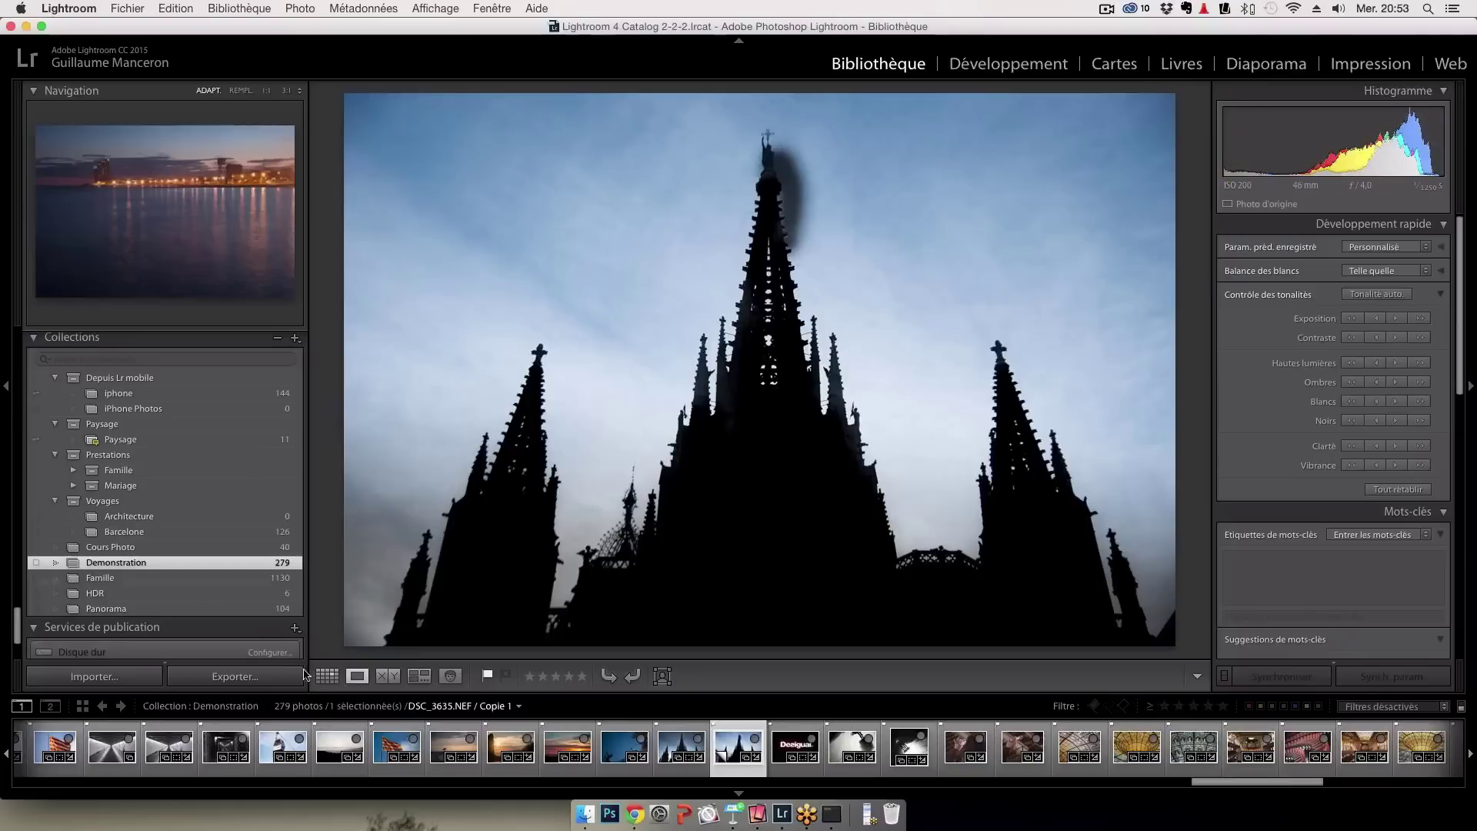
left_click(451, 677)
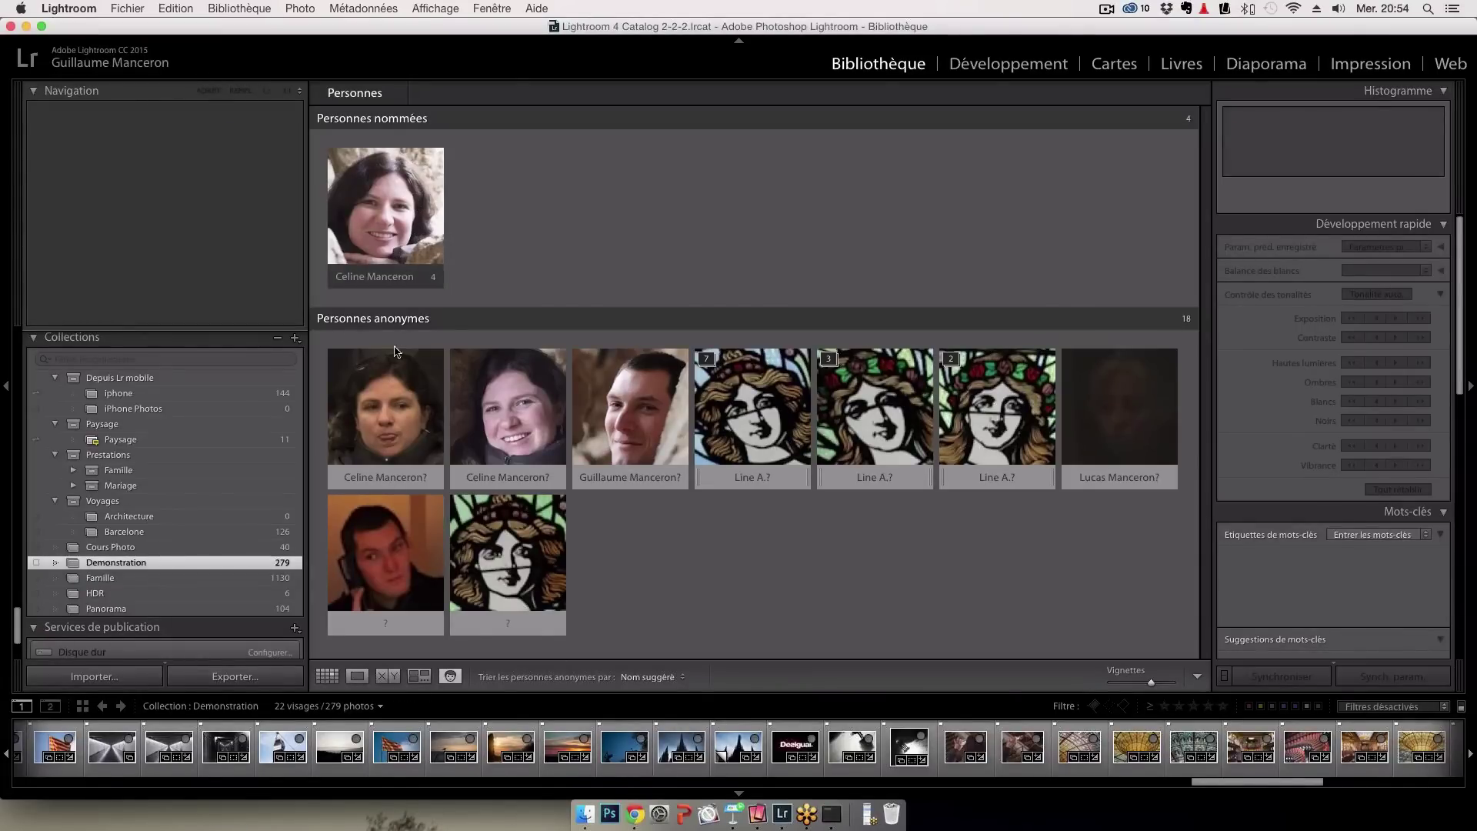
Confirm the suggested names on the first three face tiles, including the man's face
mouse_move(389, 431)
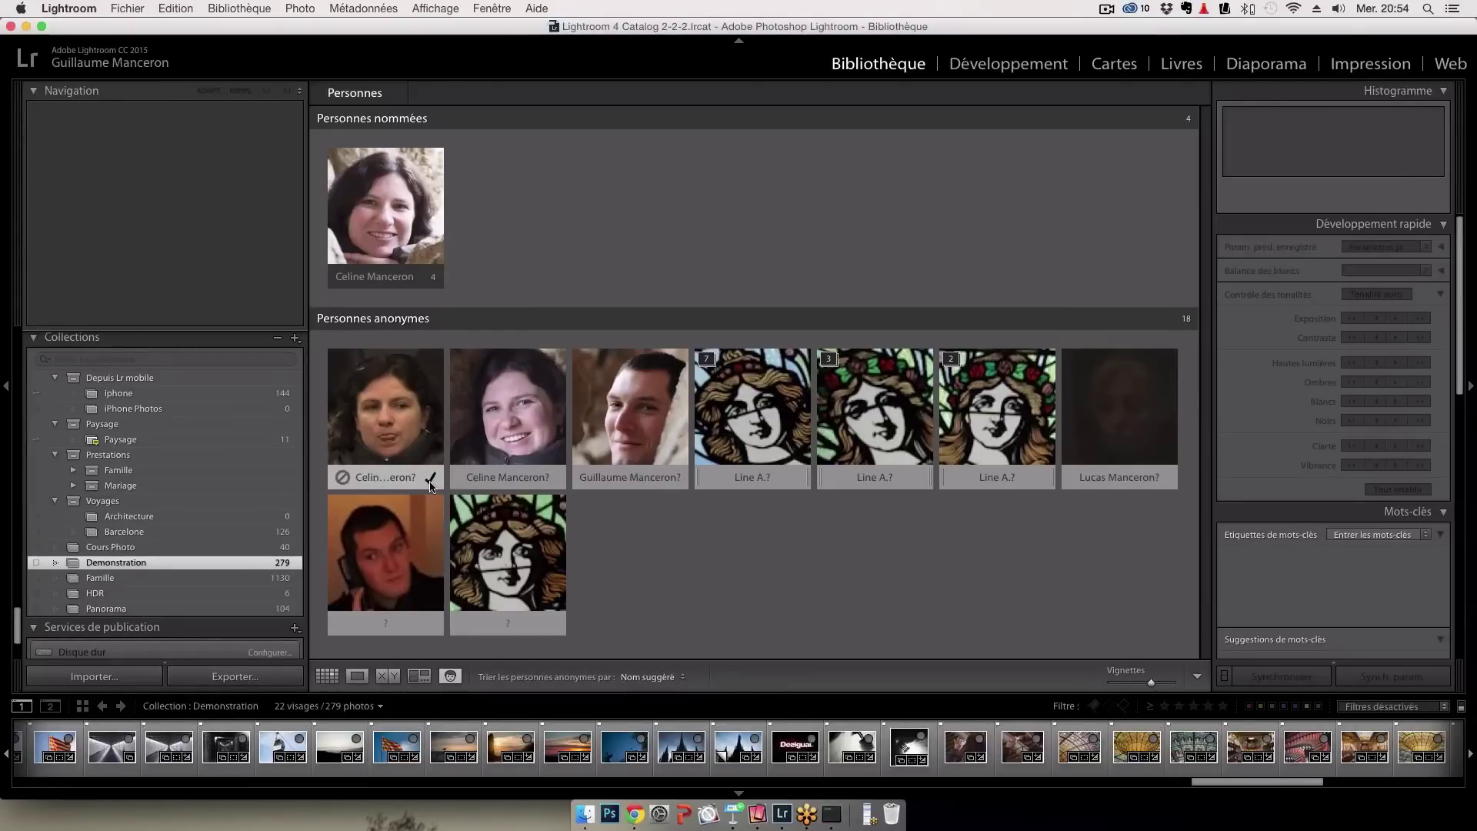
left_click(432, 478)
left_click(433, 479)
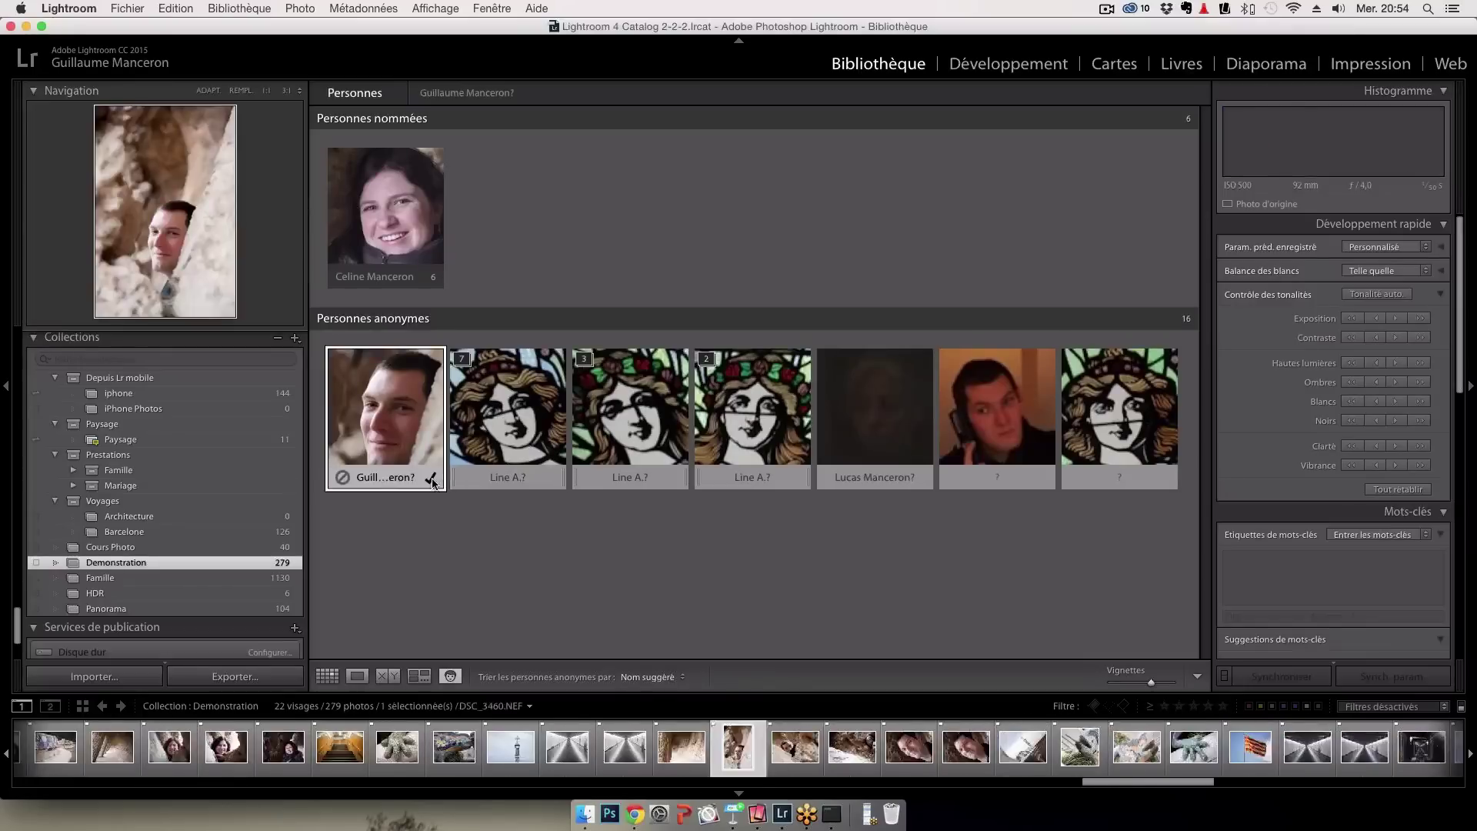
left_click(450, 481)
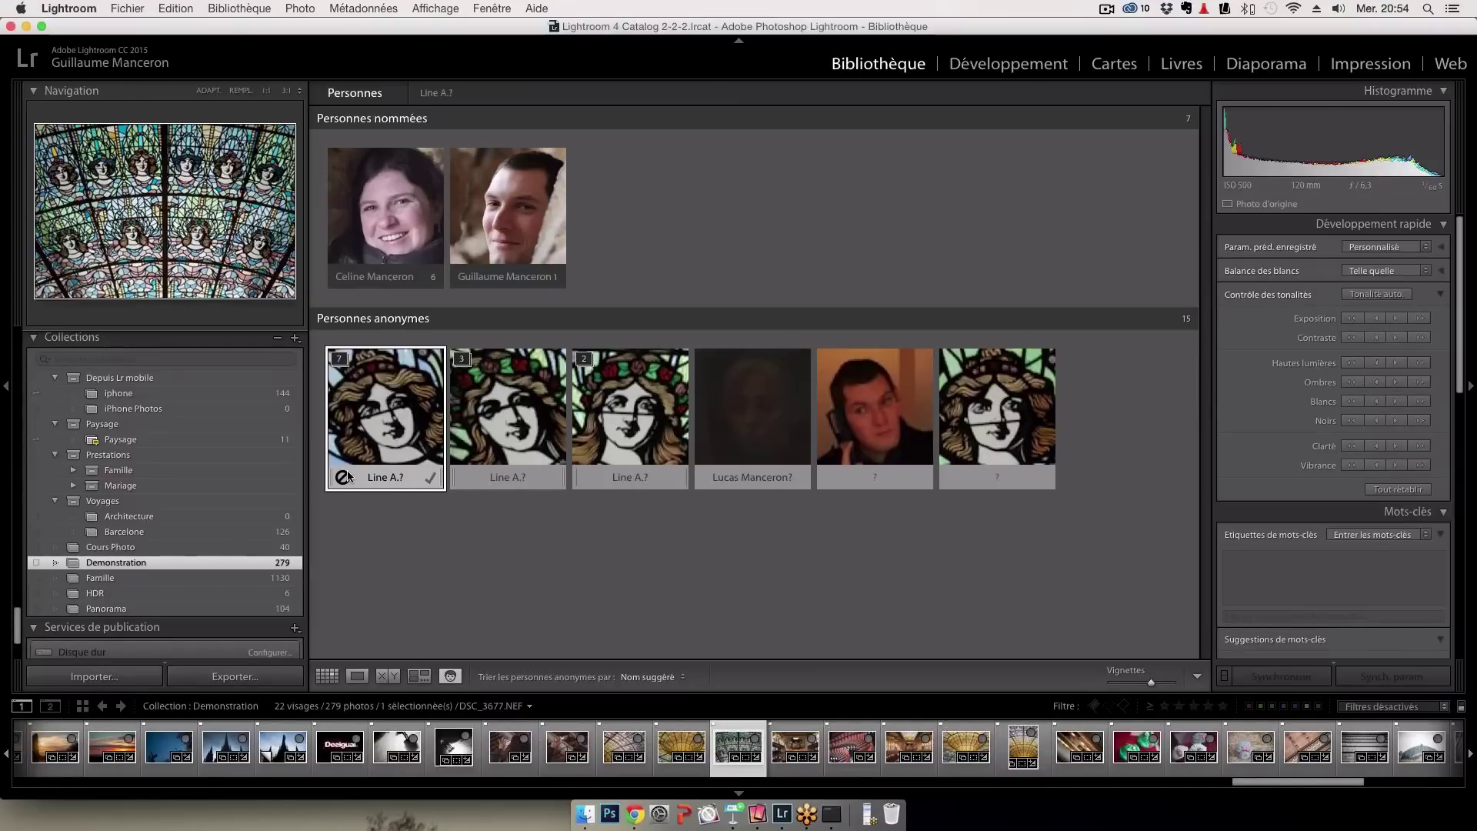
Reject the wrong name suggestions on the stained-glass and dark blurry faces, and select the phone-caller's label
left_click(346, 475)
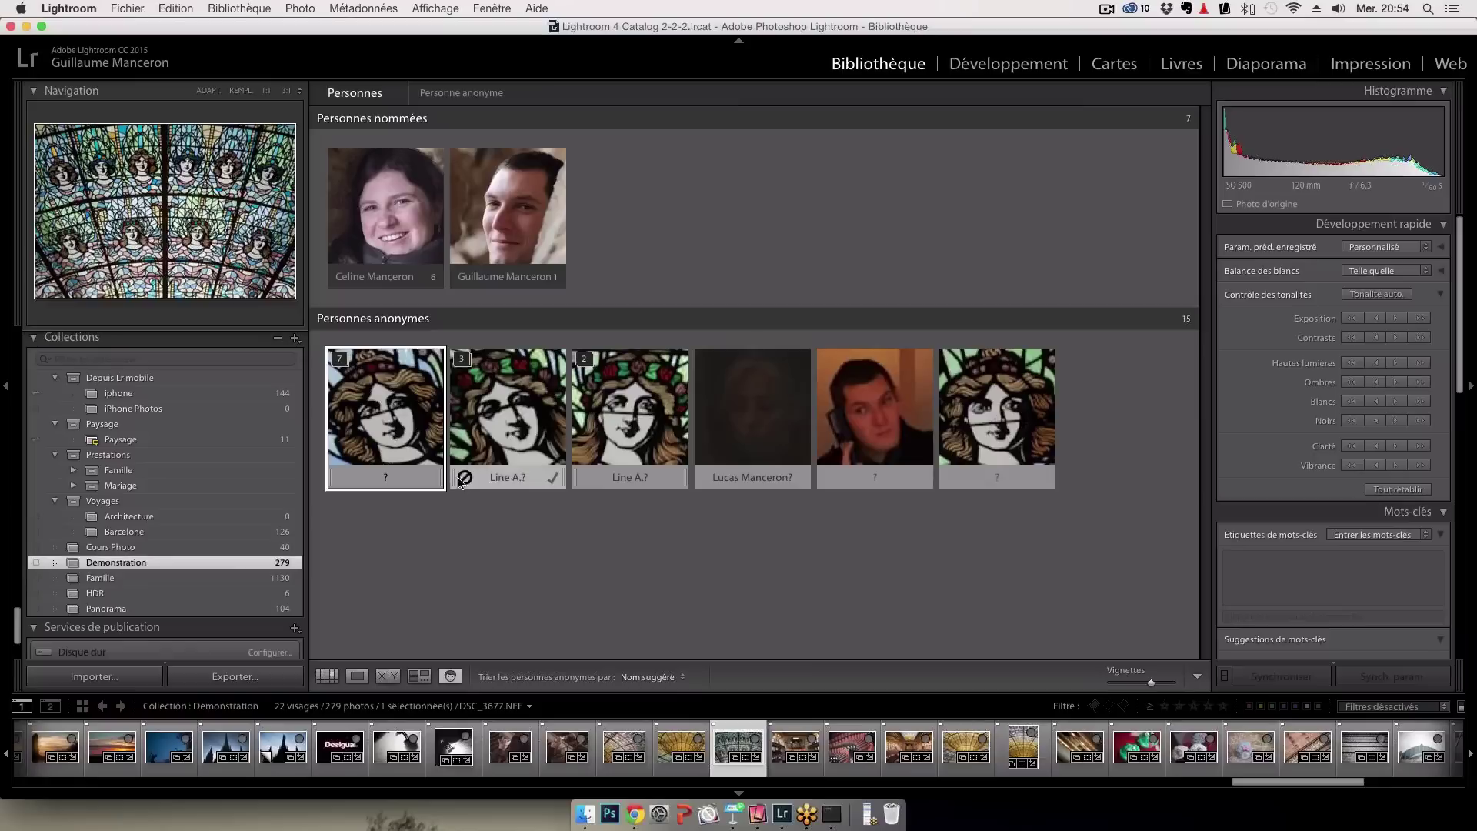
left_click(464, 478)
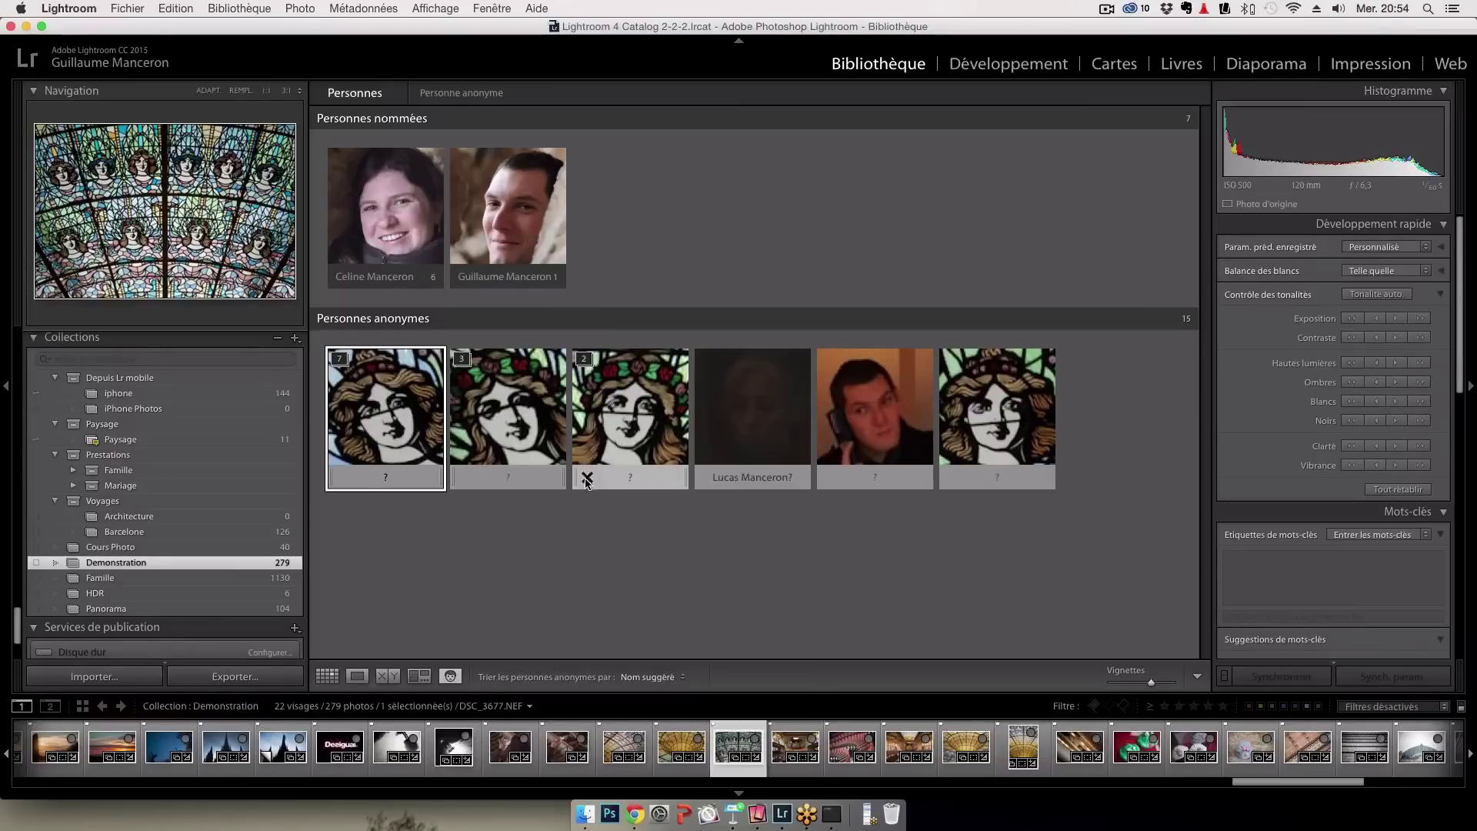
mouse_move(732, 472)
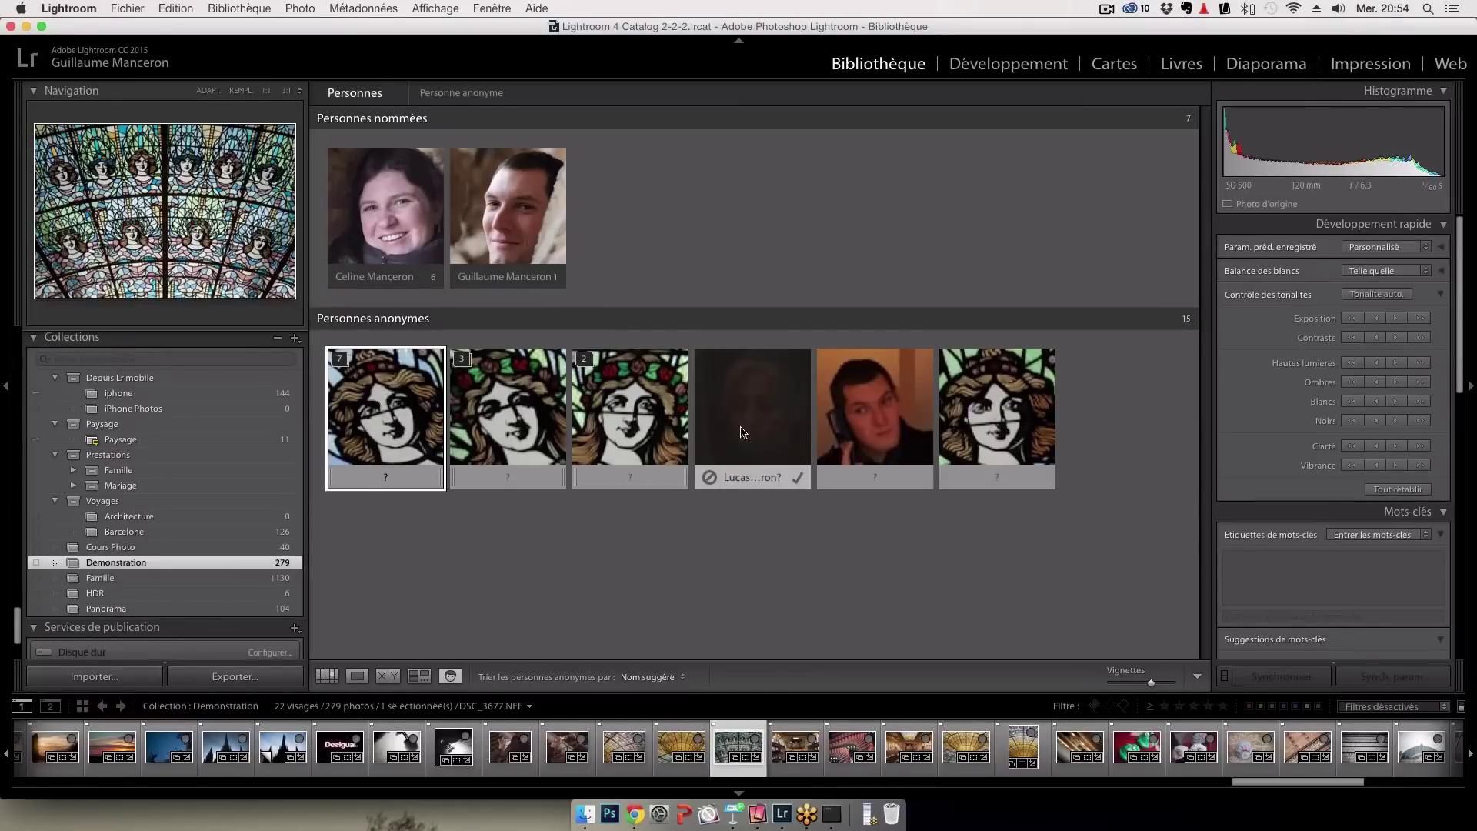
left_click(746, 425)
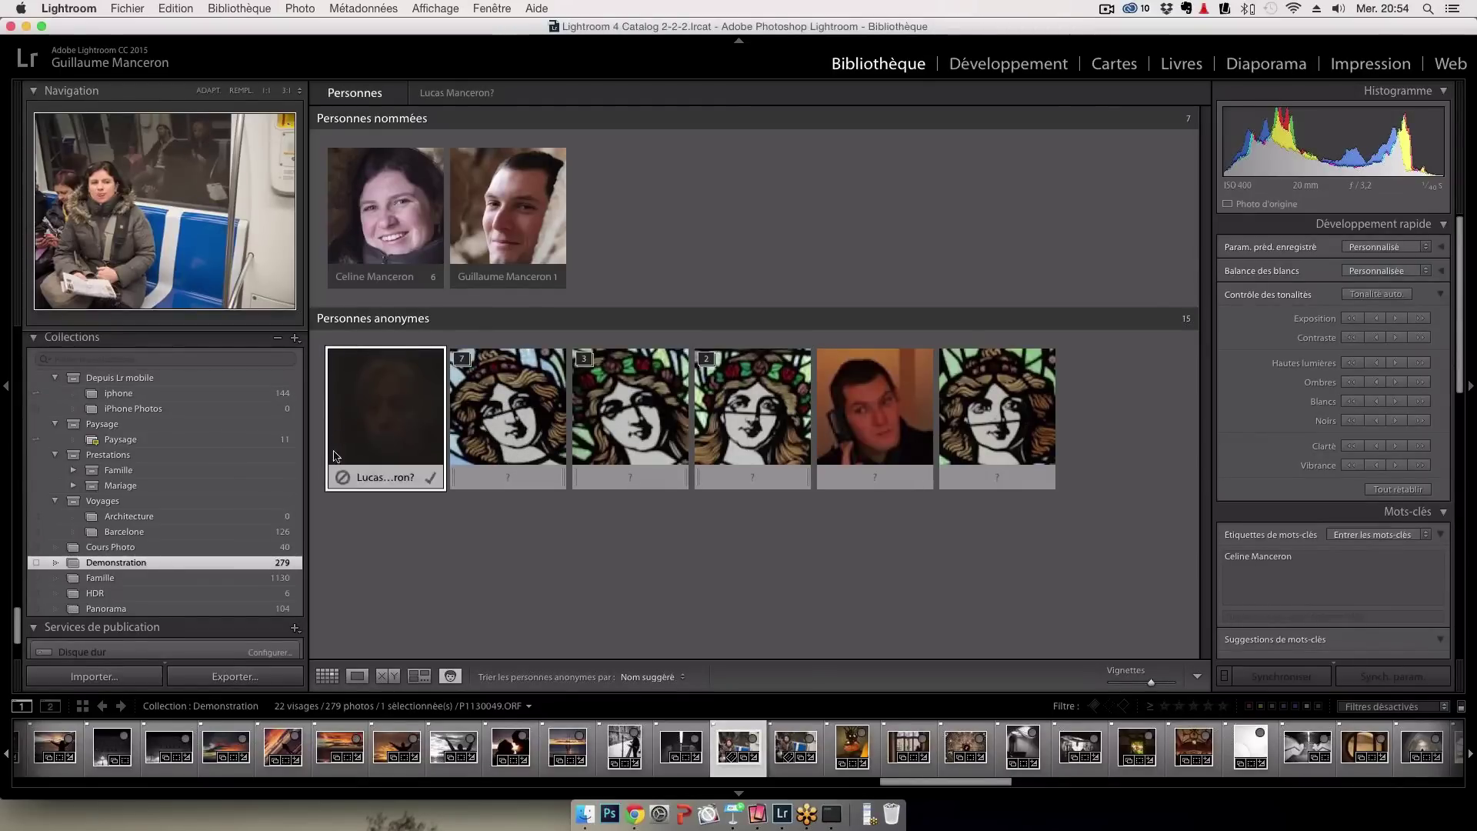
left_click(343, 477)
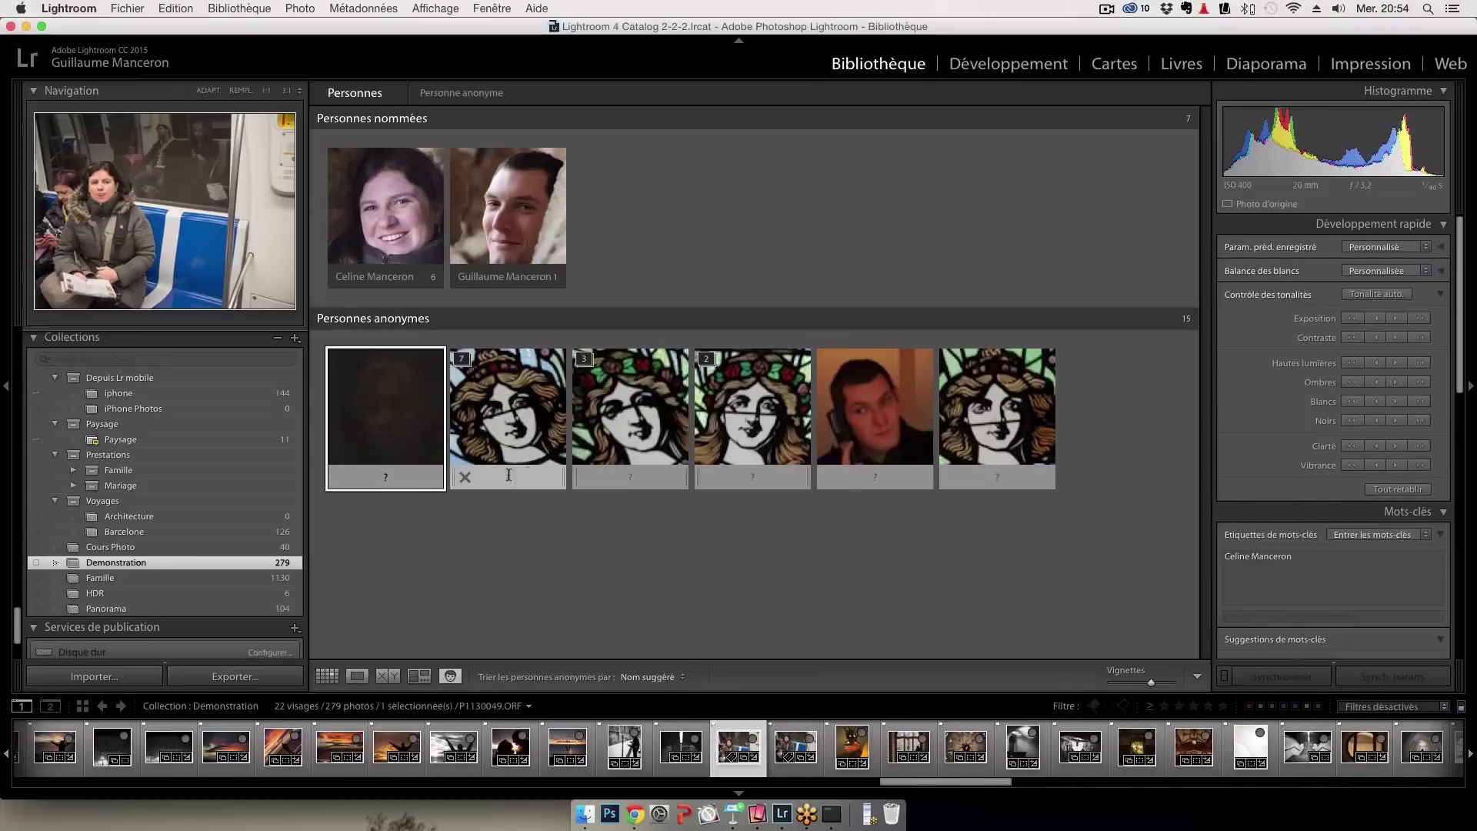
left_click(877, 479)
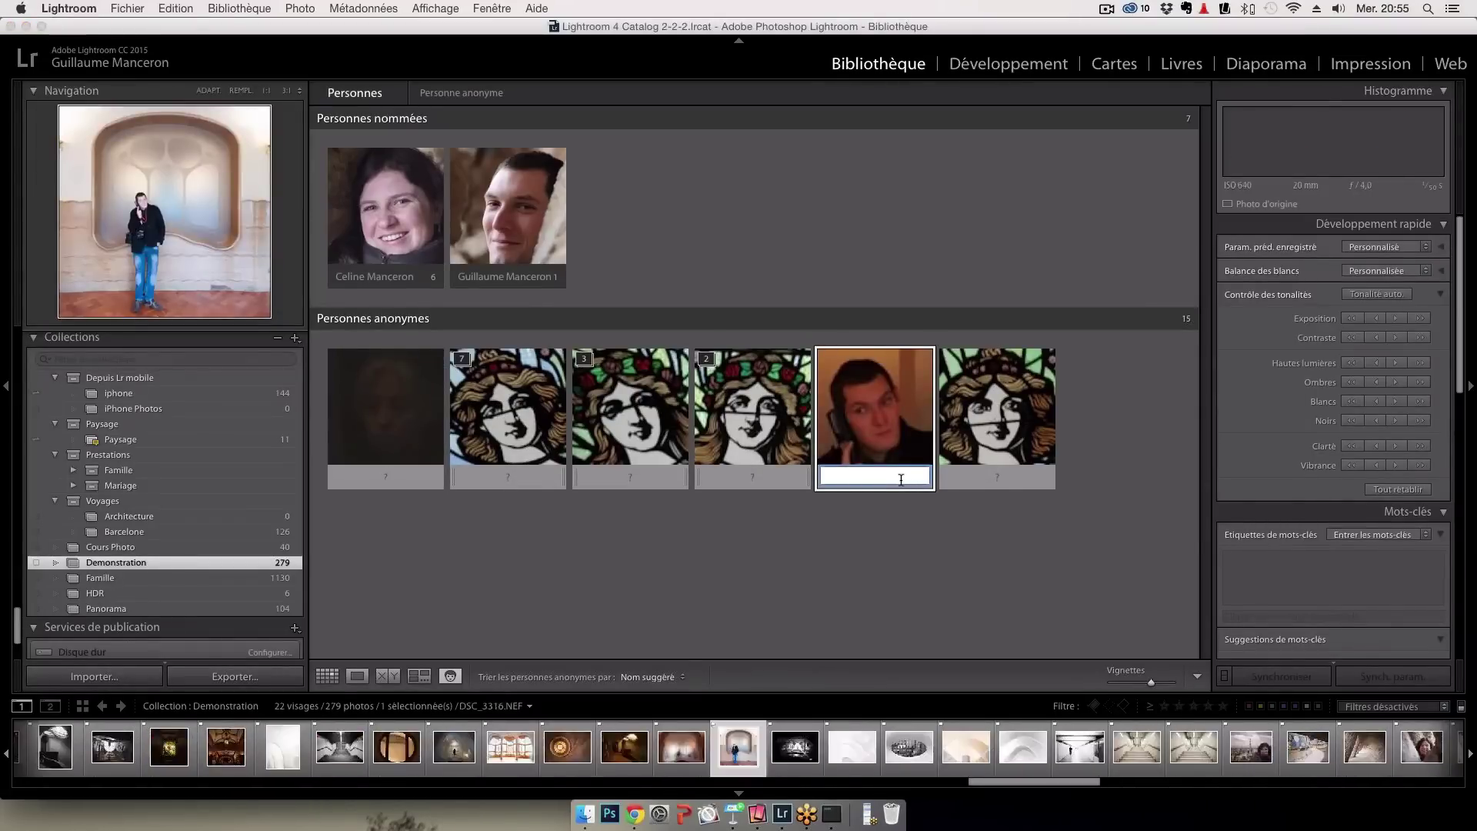
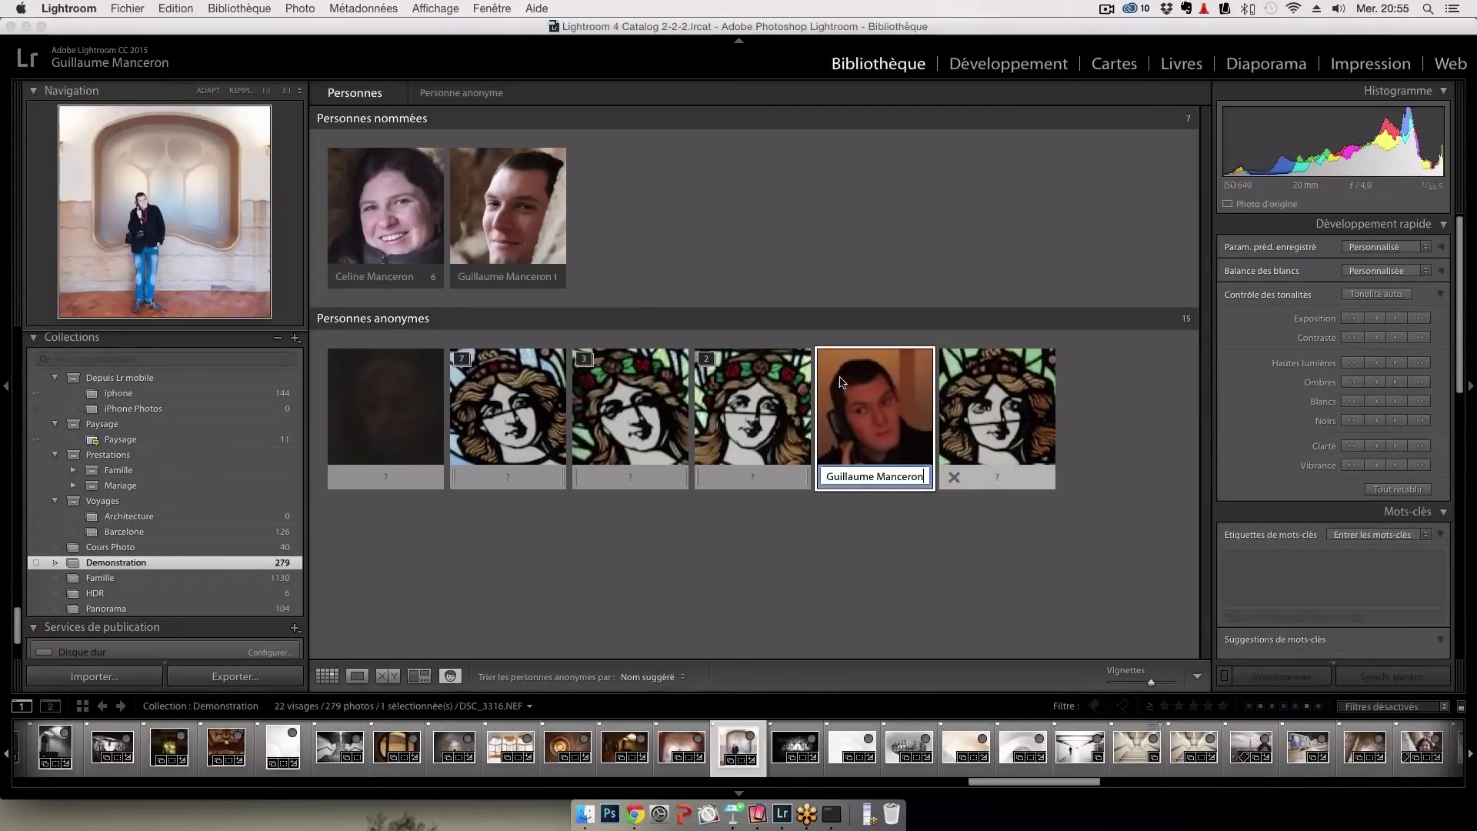
Enter the second person's full name for the man on the phone and view that person's 2 photos
key("Return")
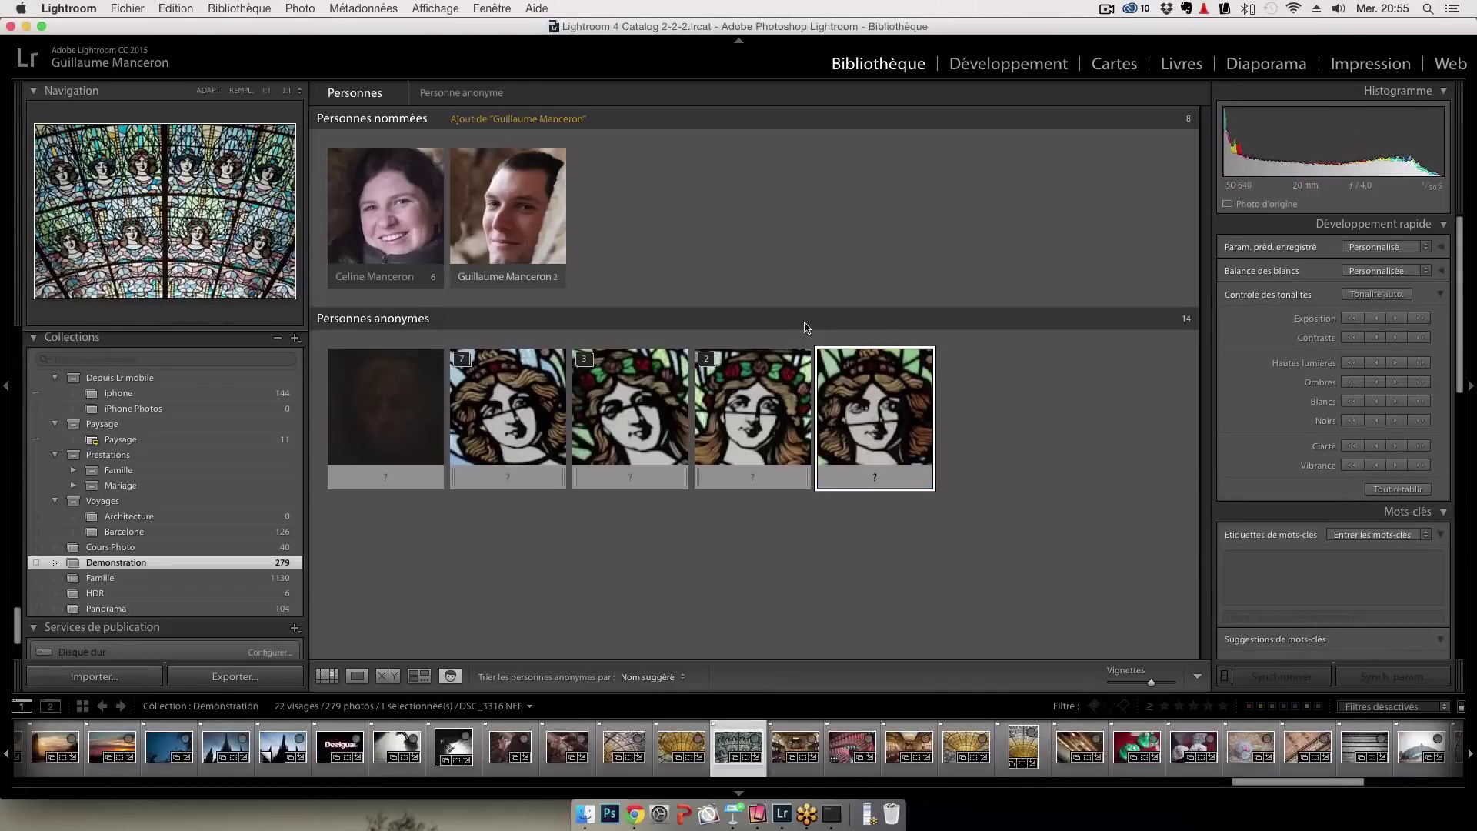
left_click(499, 224)
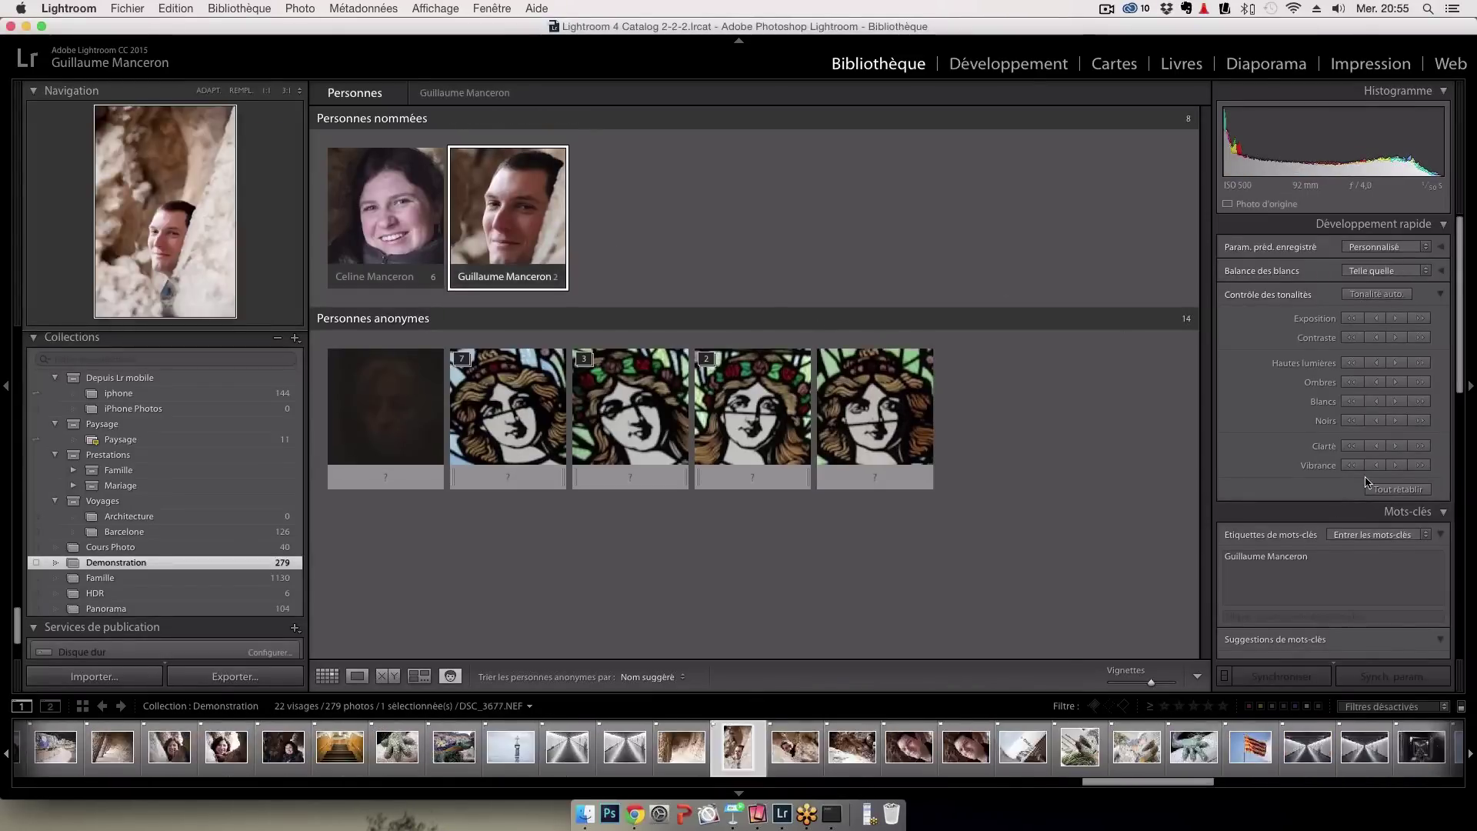
scroll(1340, 566, "down", 1)
scroll(1338, 554, "down", 1)
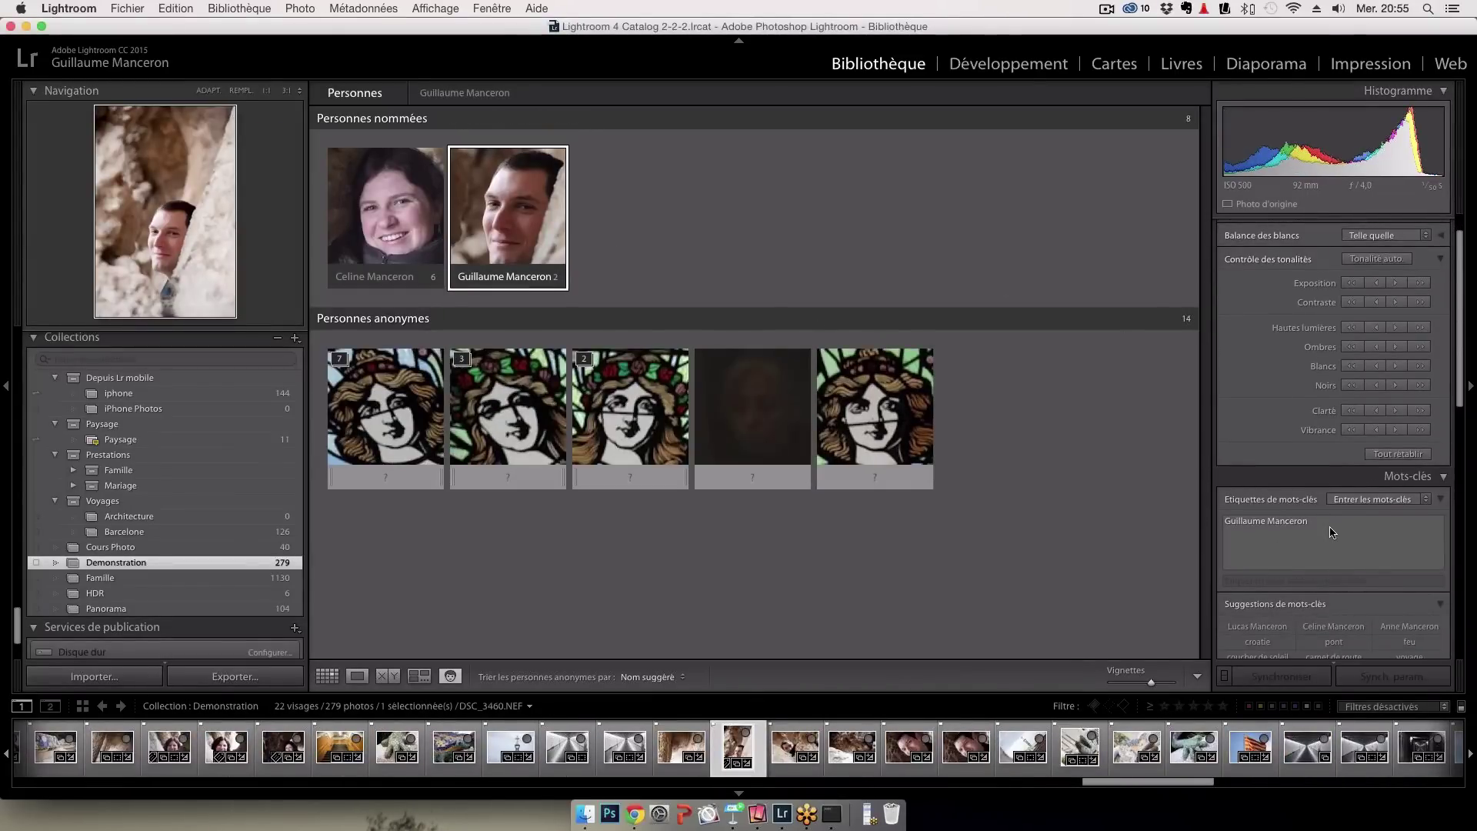
scroll(1331, 533, "down", 3)
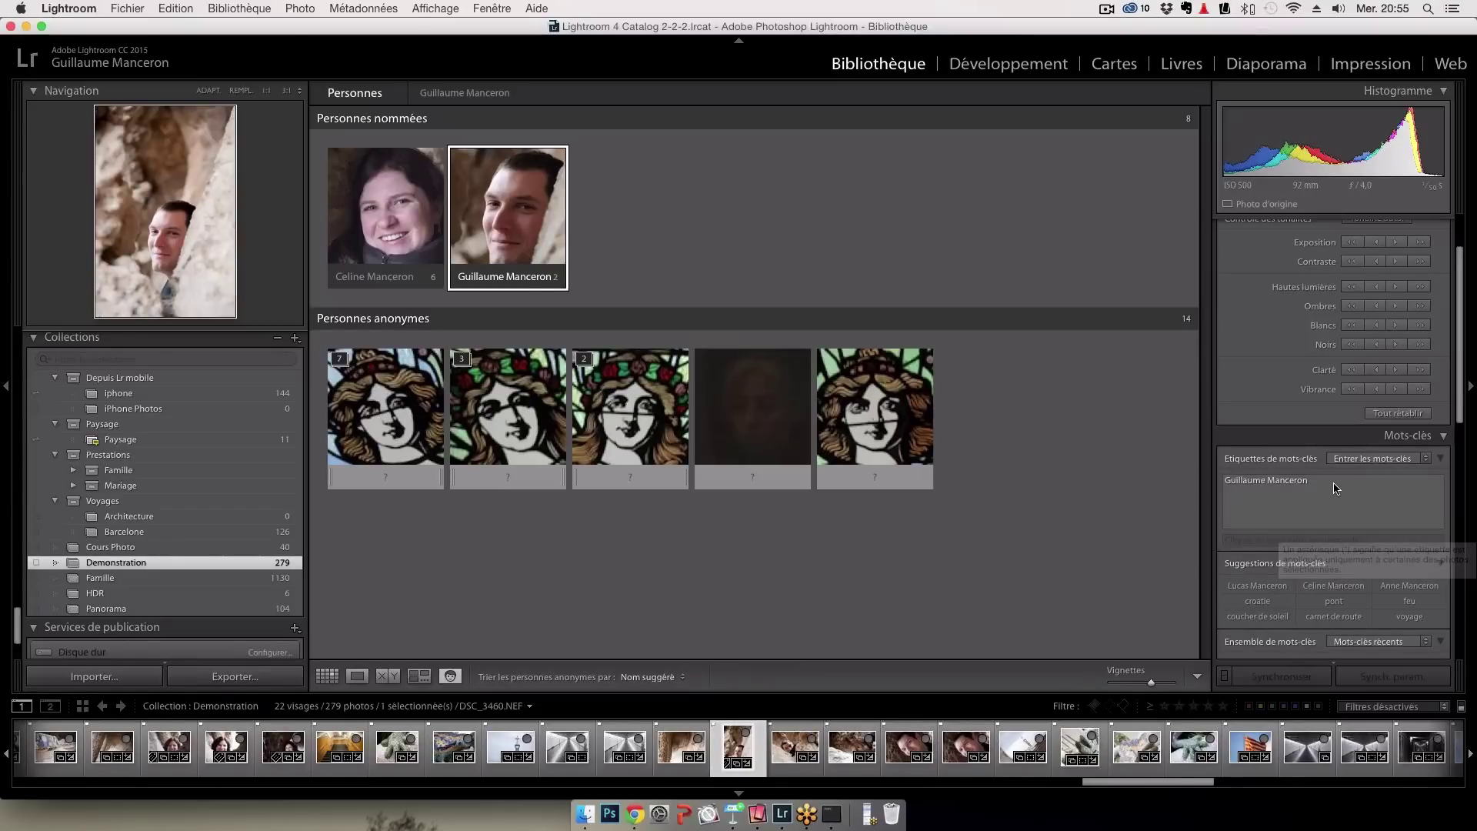
scroll(1331, 506, "down", 2)
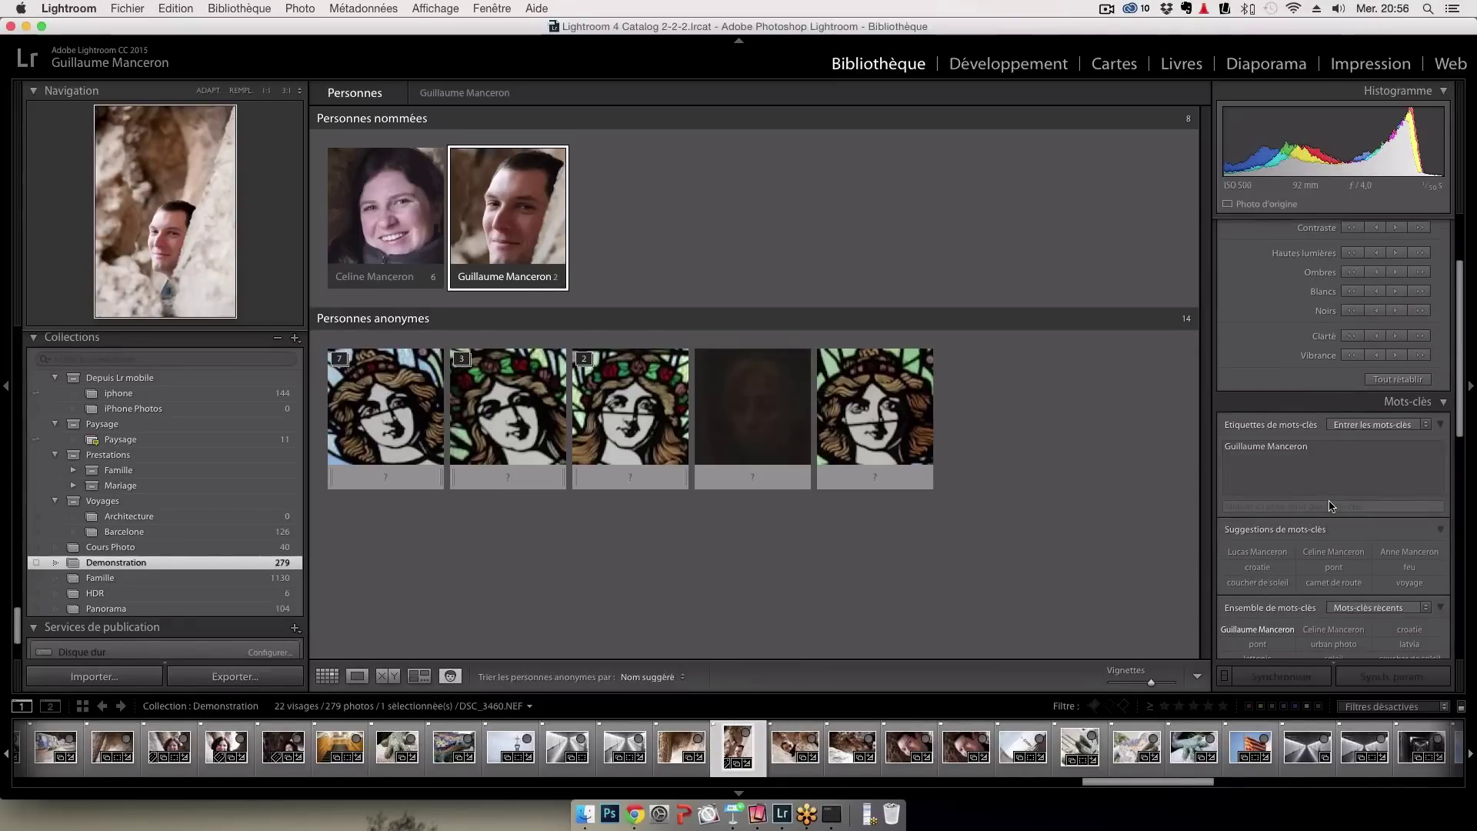
scroll(1332, 506, "down", 4)
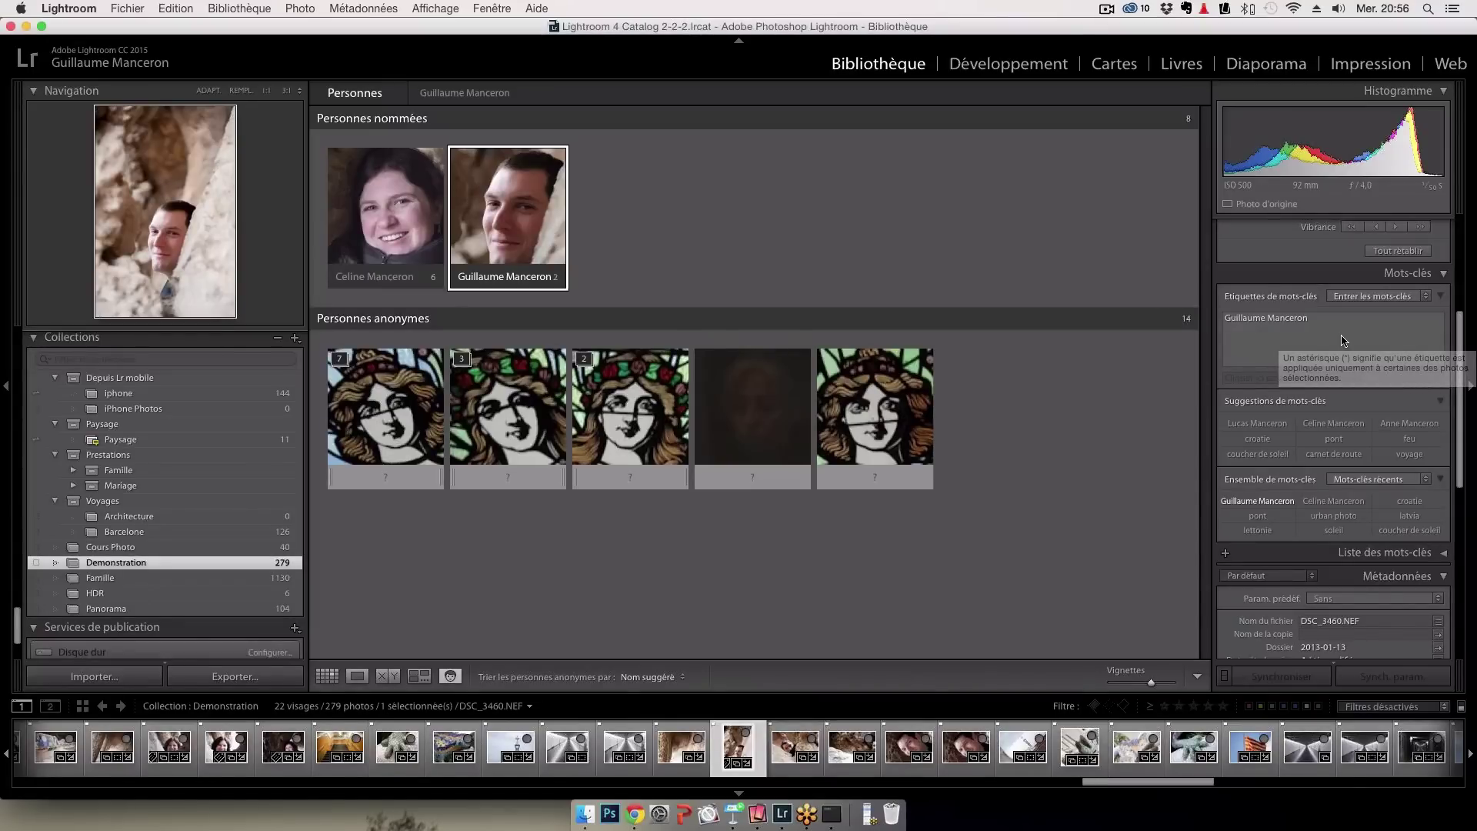
scroll(1343, 342, "down", 5)
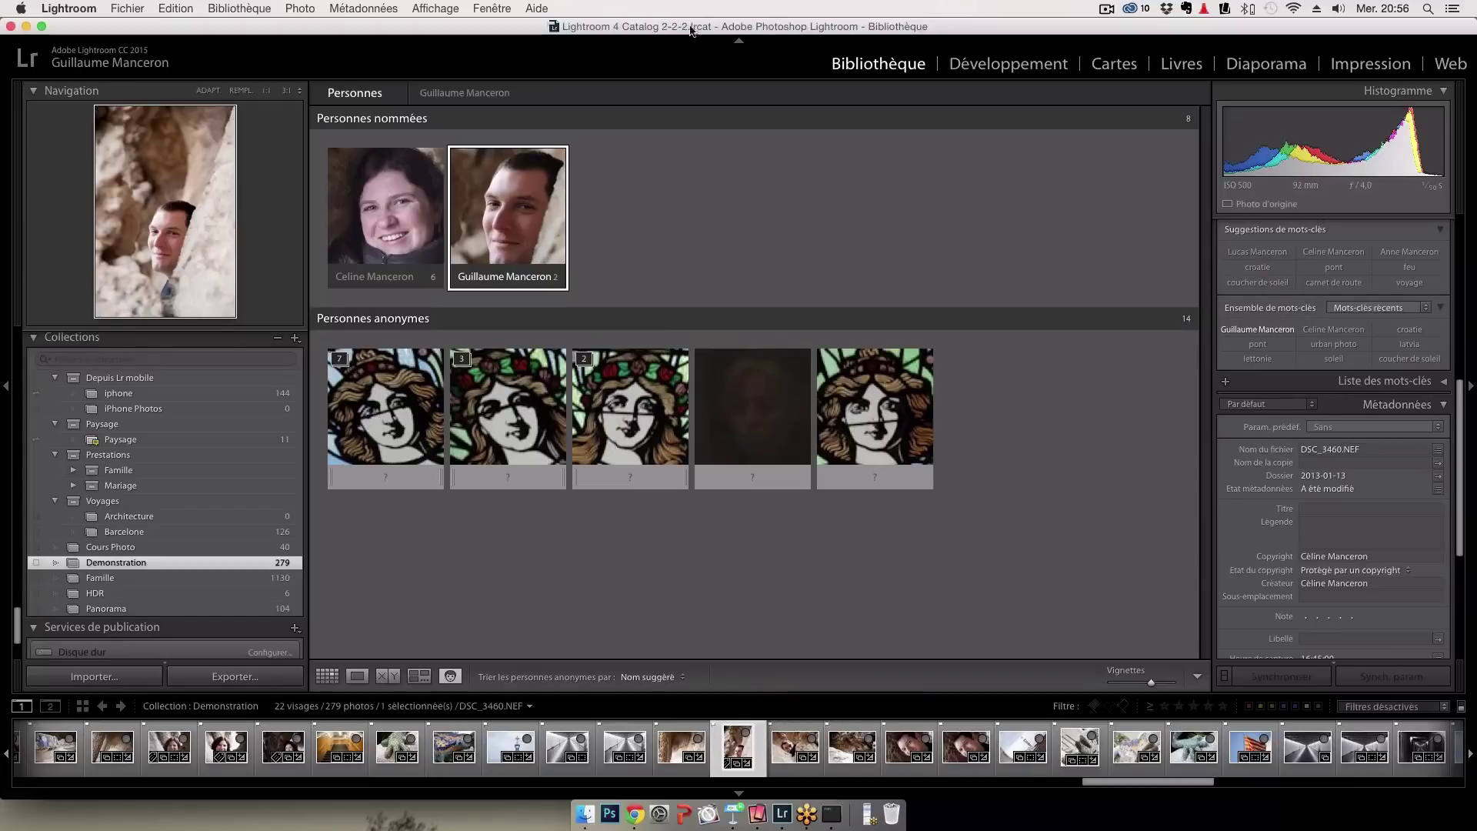
Resume face detection from the background activity menu, then move to the Slideshow module
left_click(165, 67)
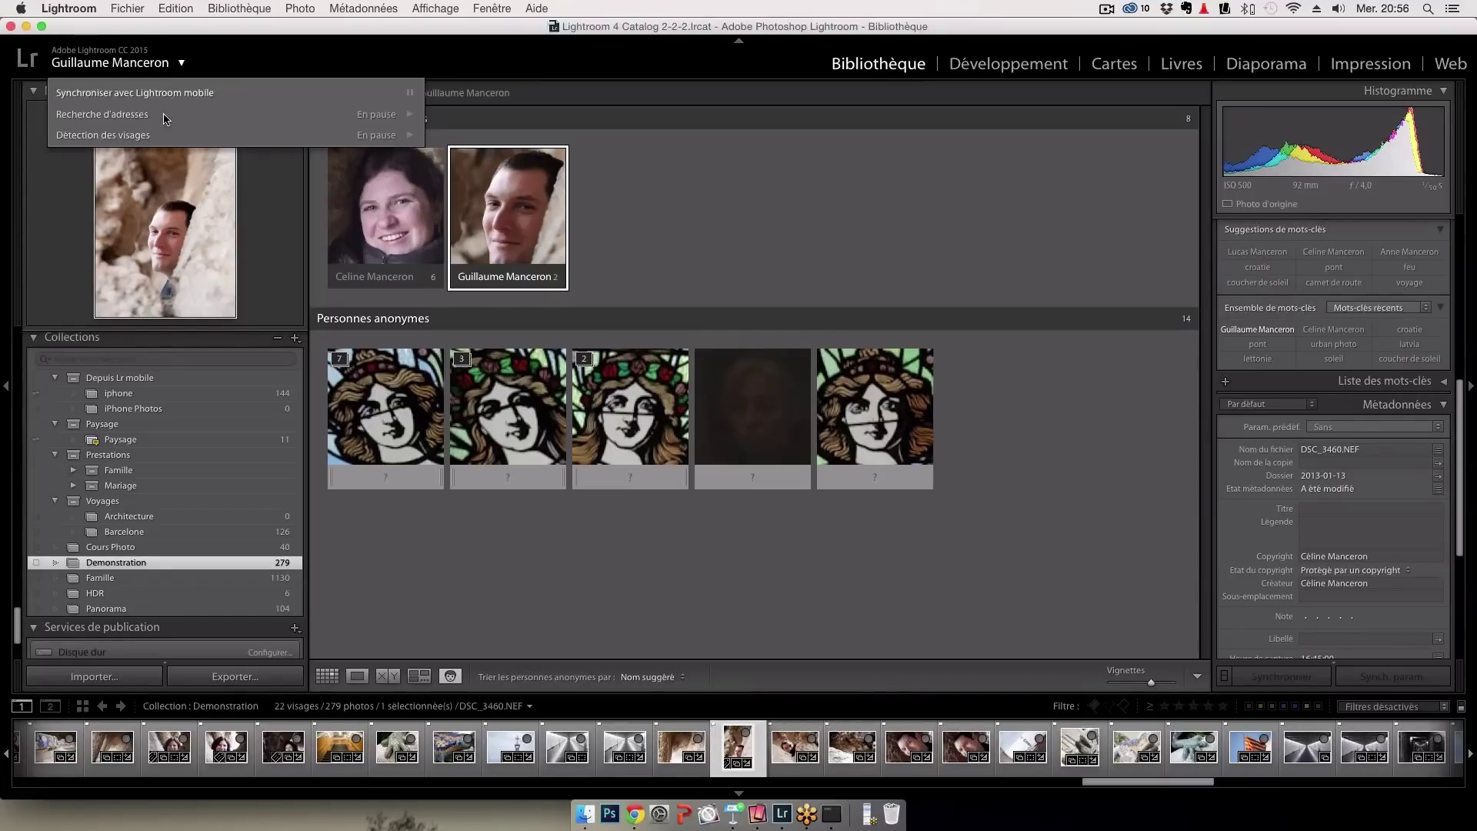
left_click(411, 135)
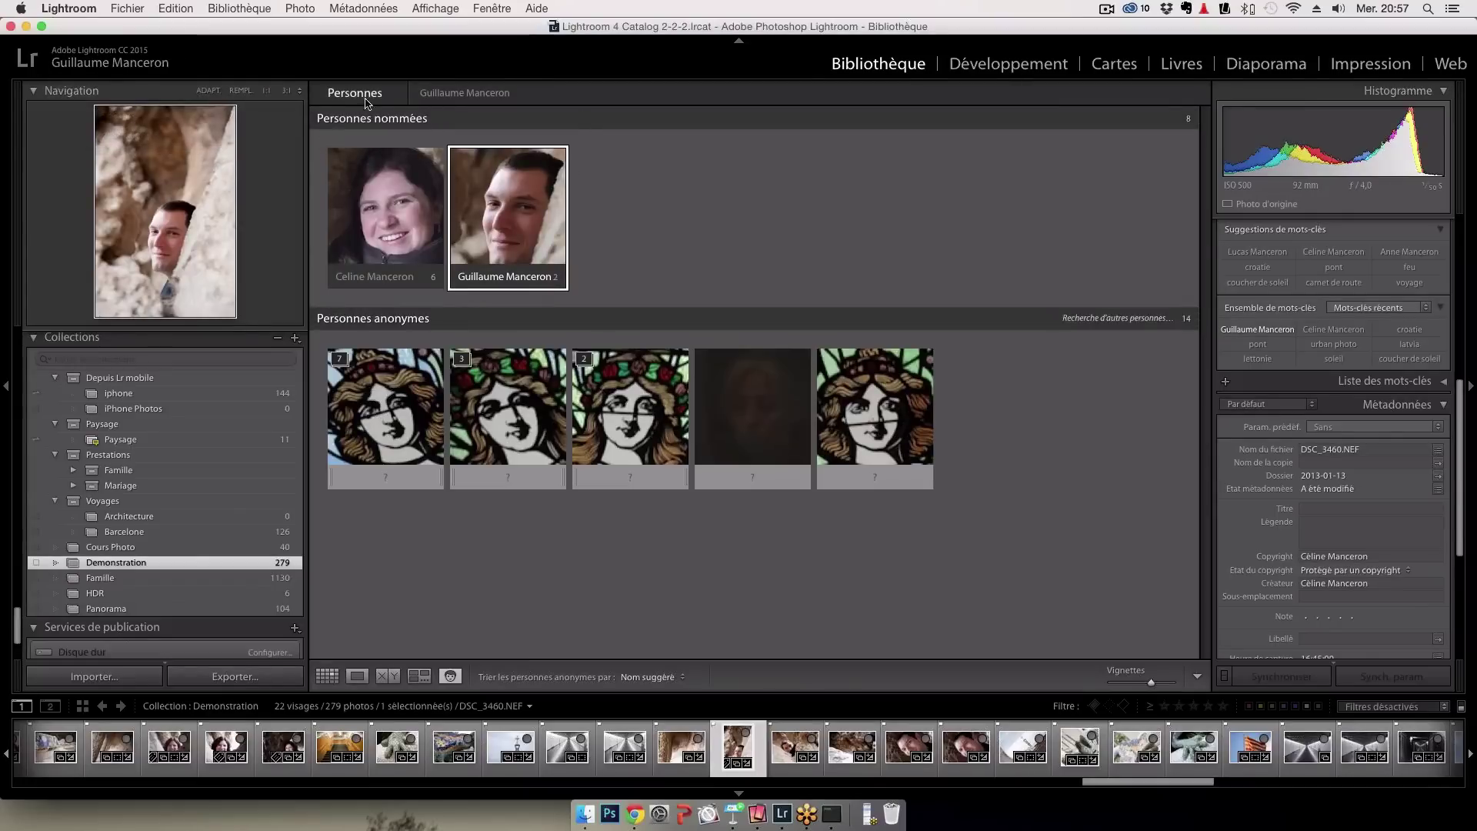
left_click(86, 63)
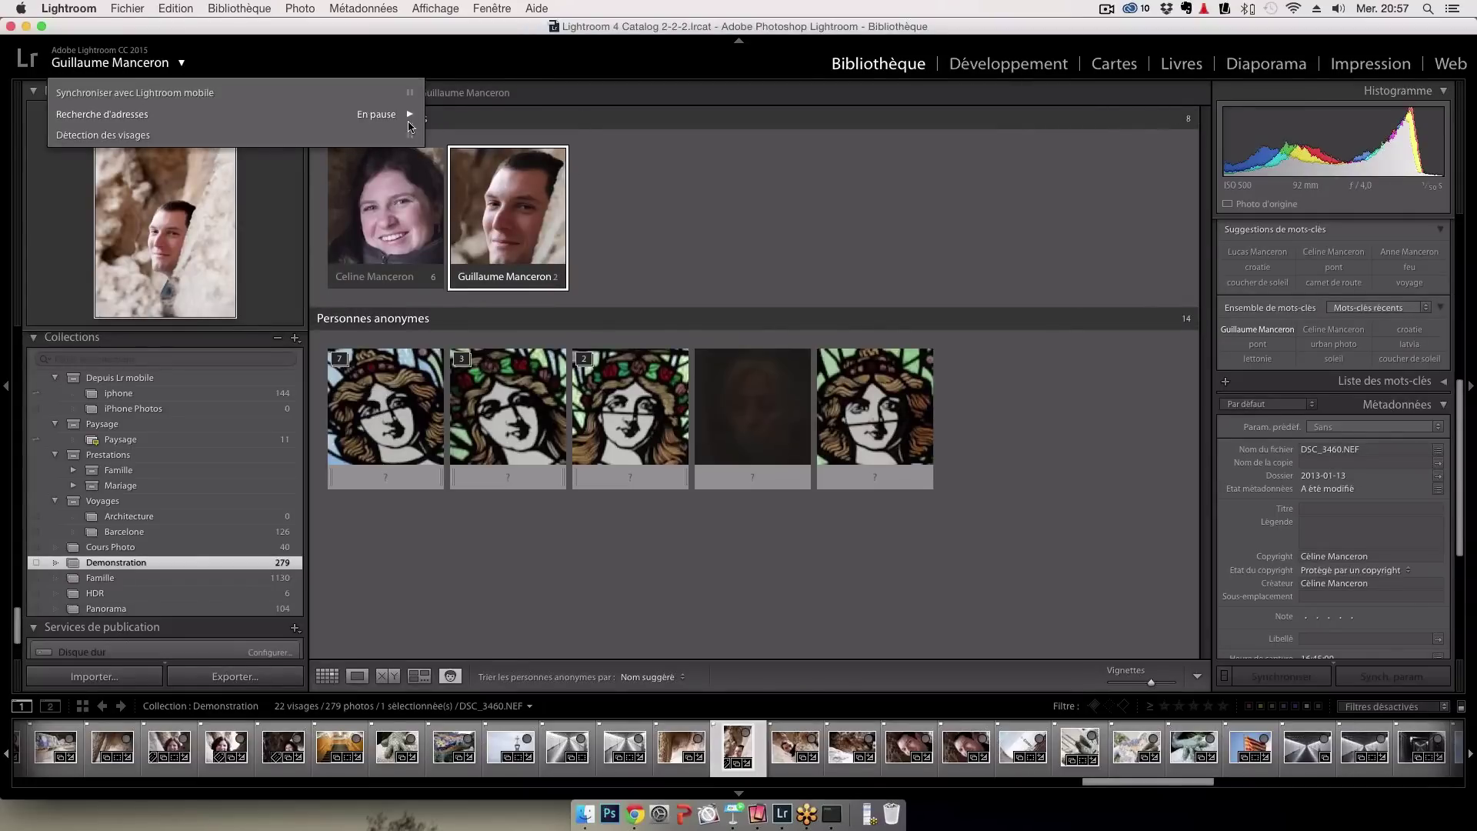
left_click(1254, 68)
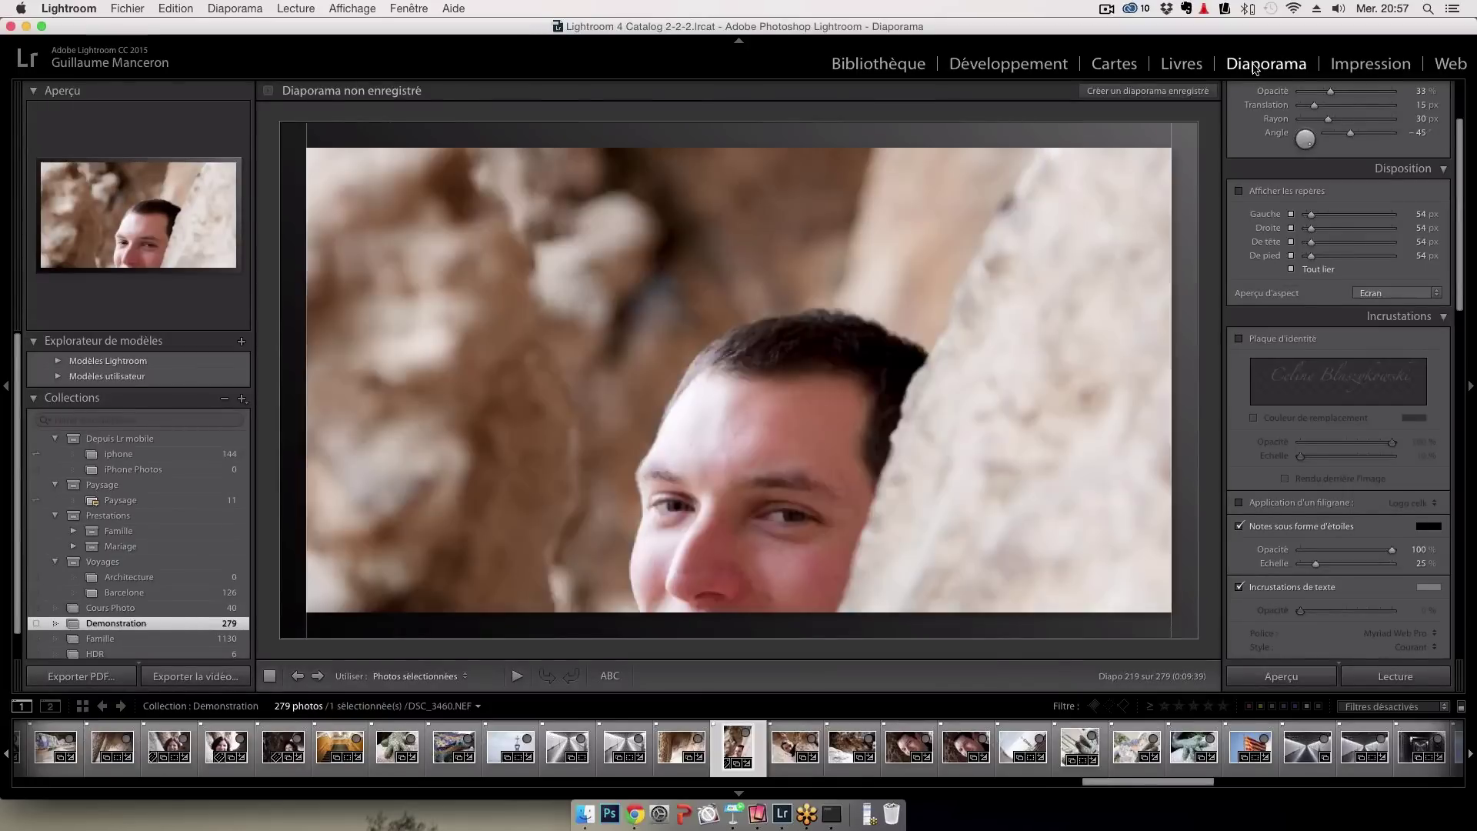
Select 21 filmstrip photos for the slideshow, starting at the mosaic lizard hand DSC_5654.NEF
left_click(529, 745)
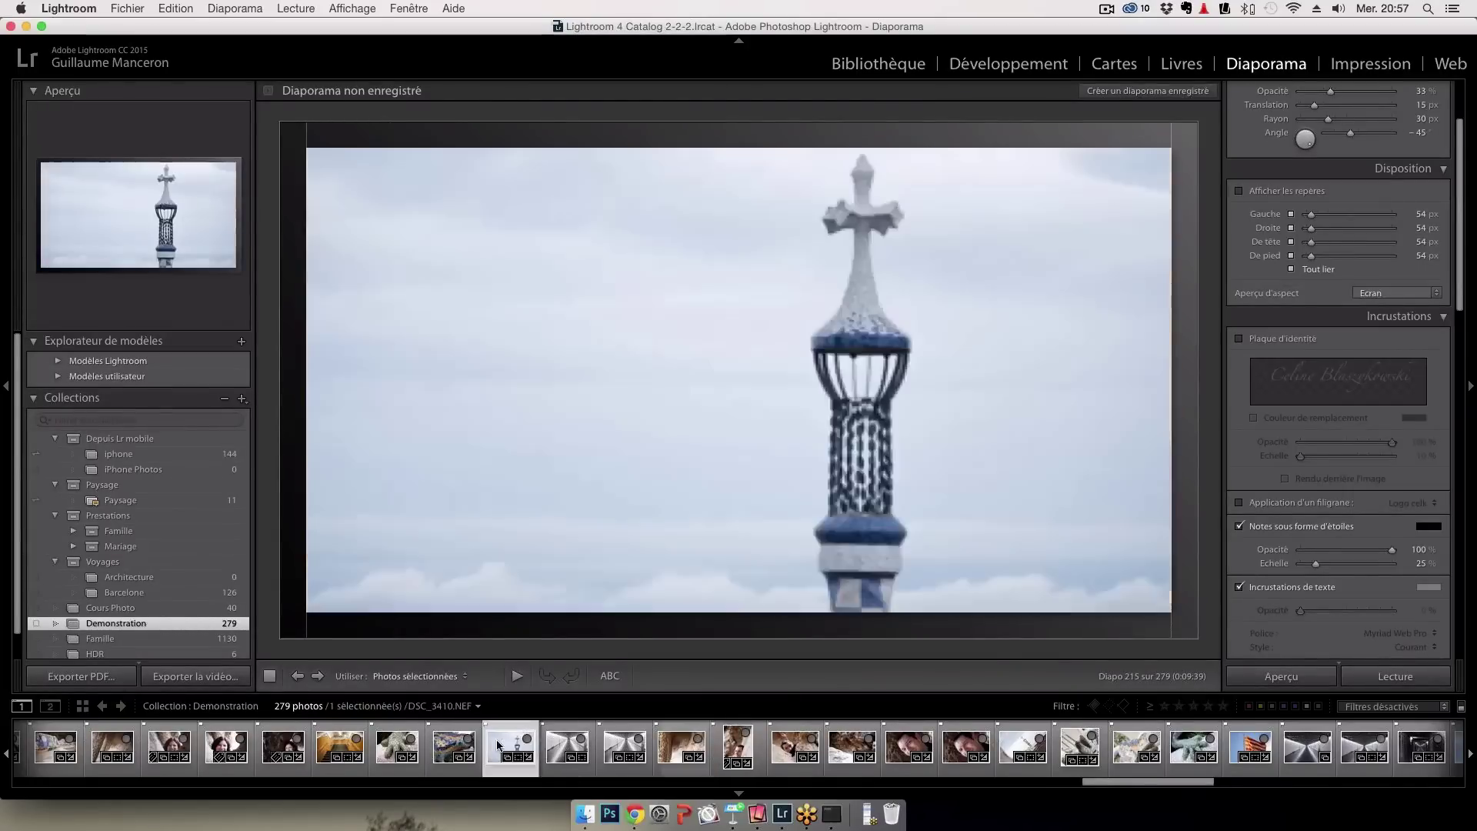
left_click(454, 745)
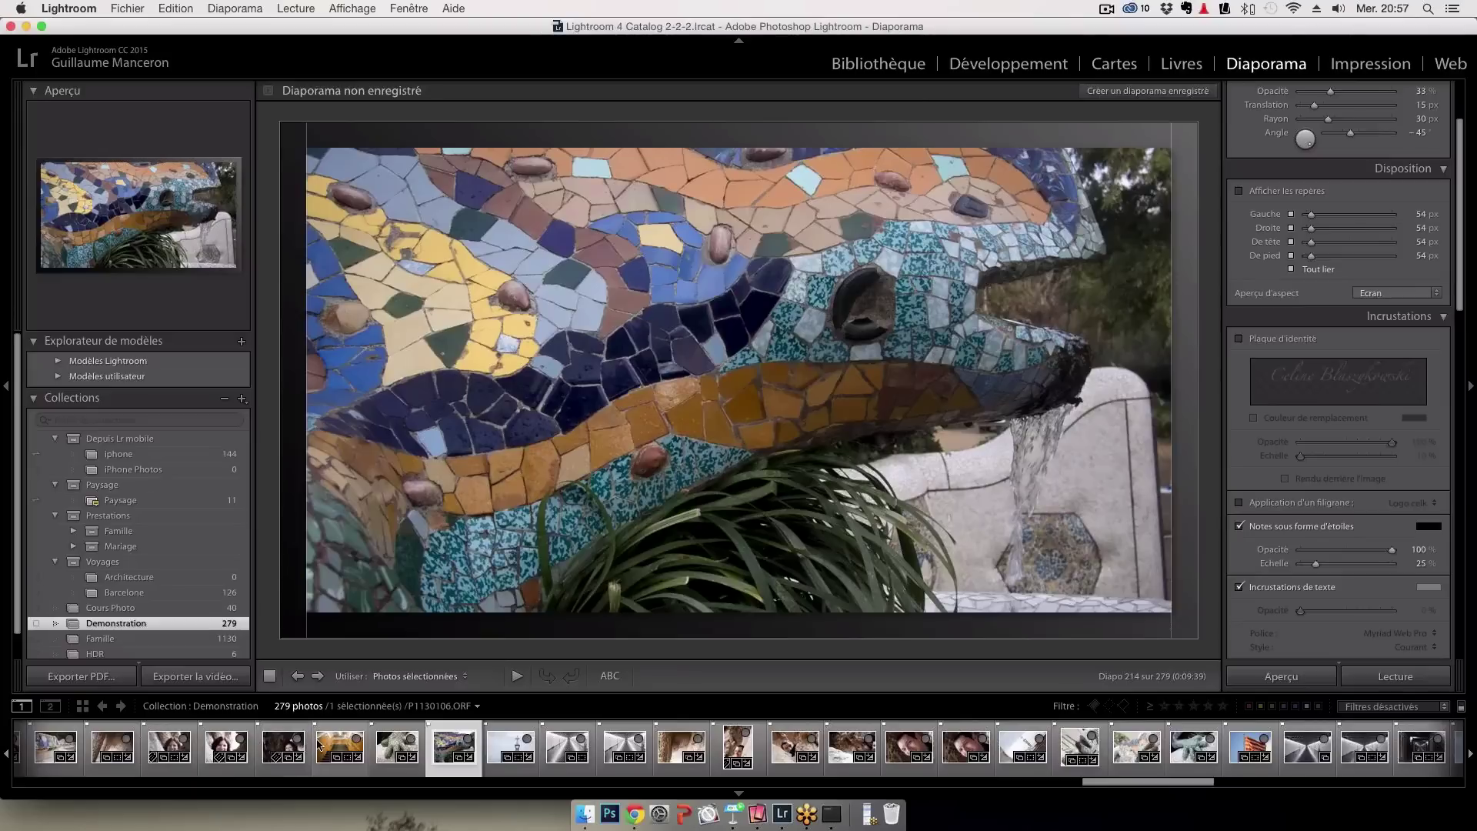
scroll(1008, 723, "right", 10)
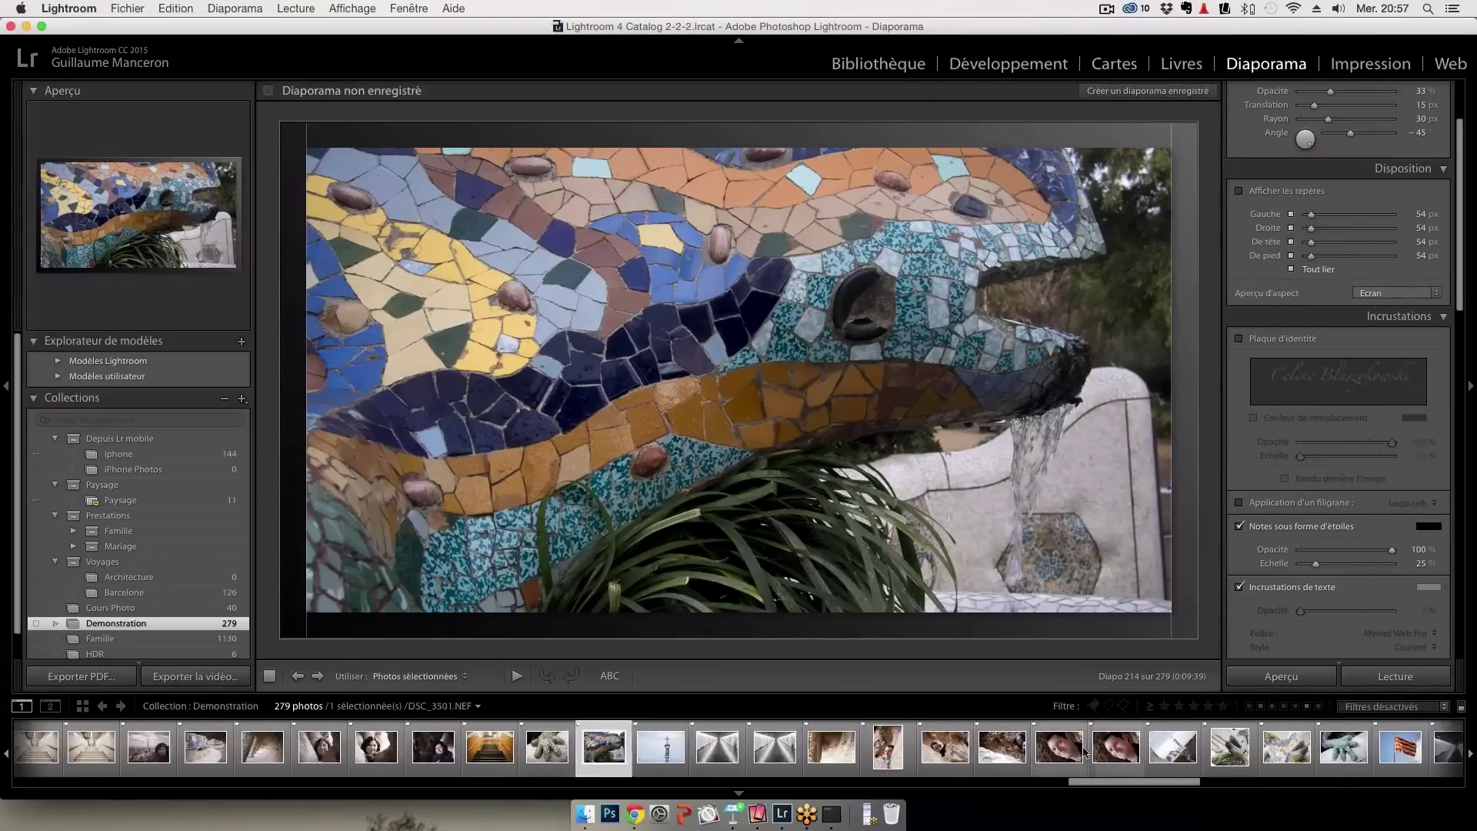
scroll(1075, 747, "right", 2)
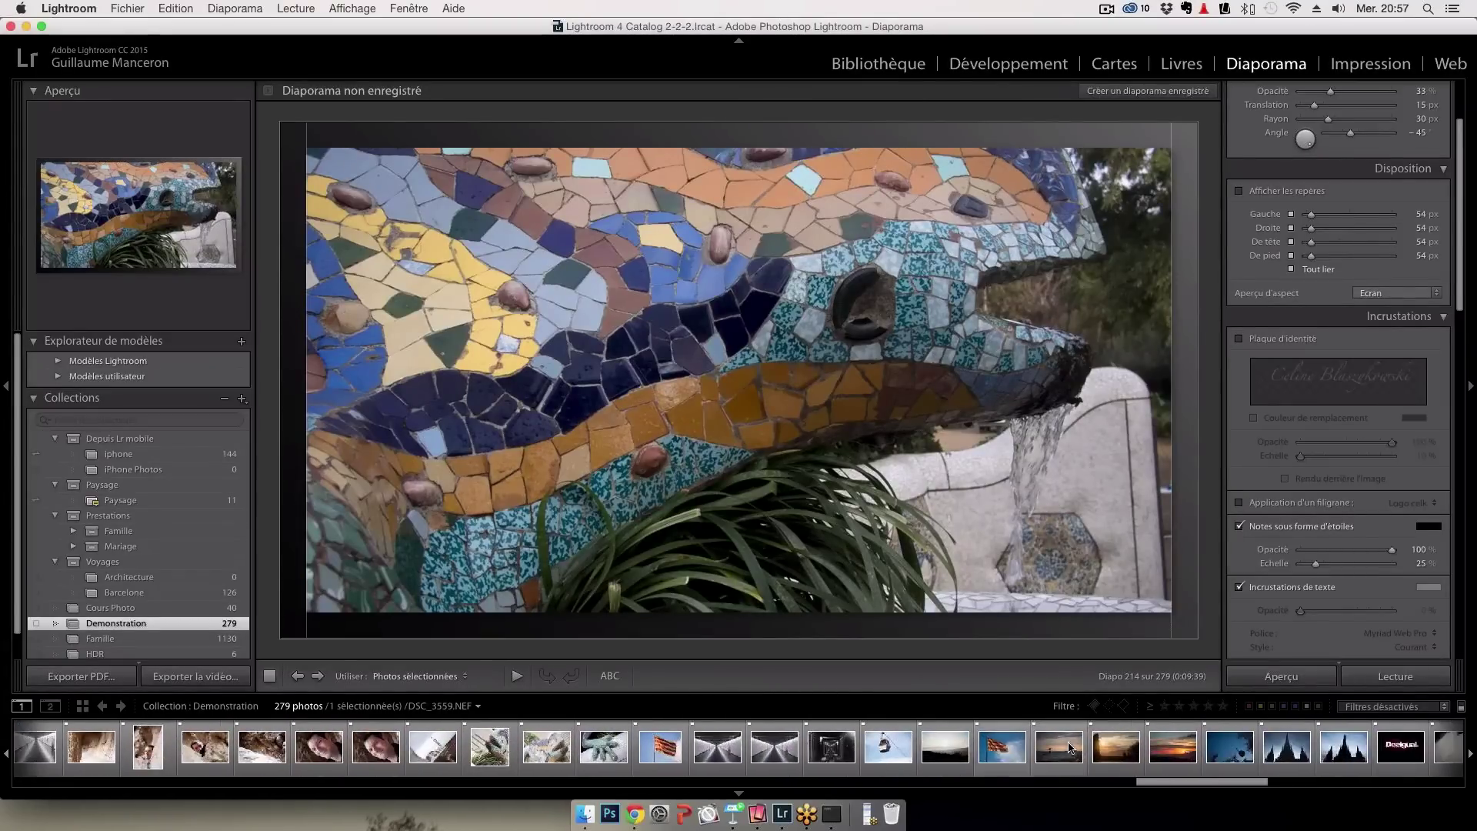
left_click(604, 748)
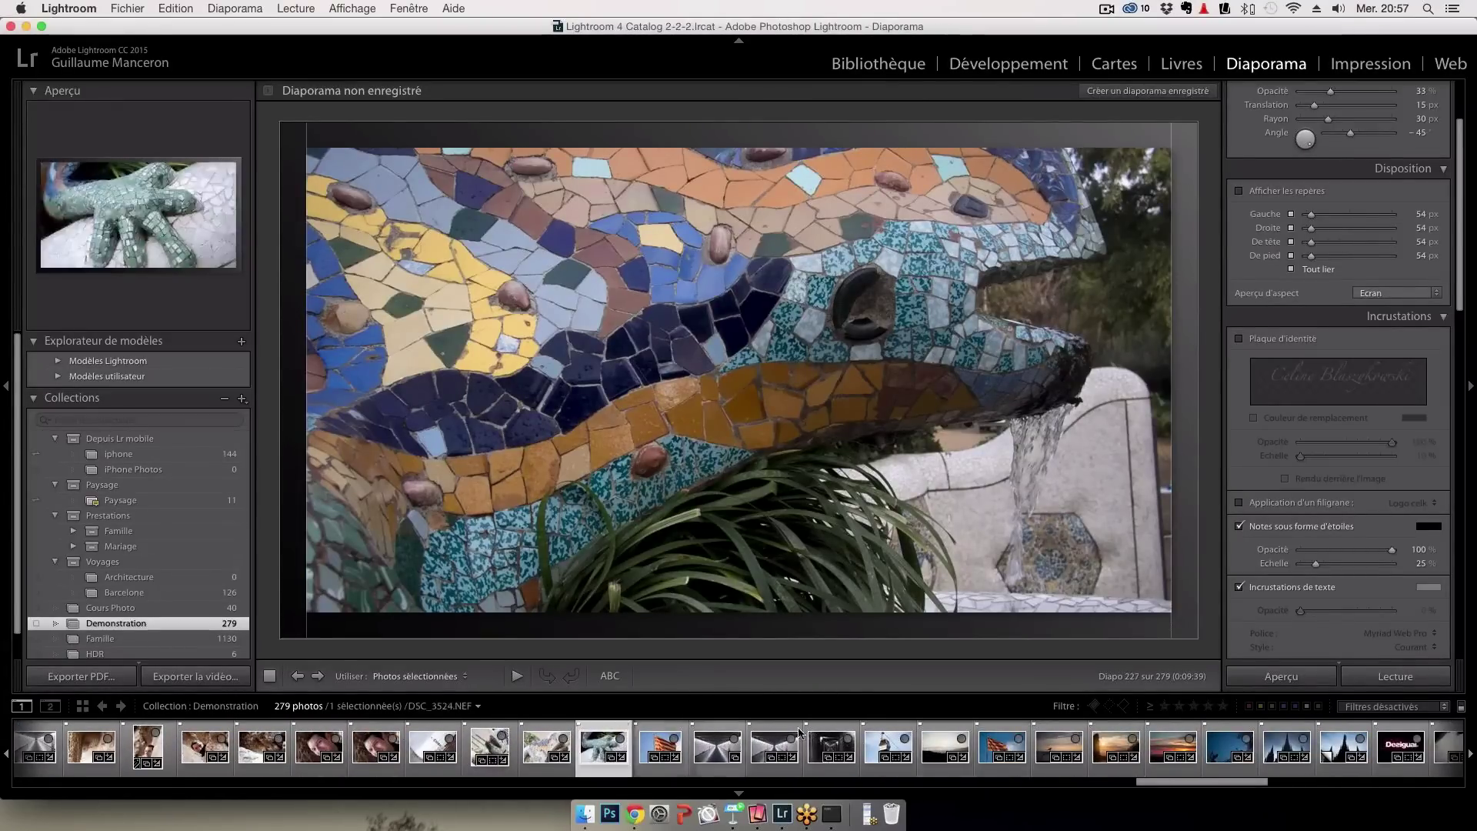
scroll(1027, 731, "right", 4)
scroll(1027, 731, "right", 3)
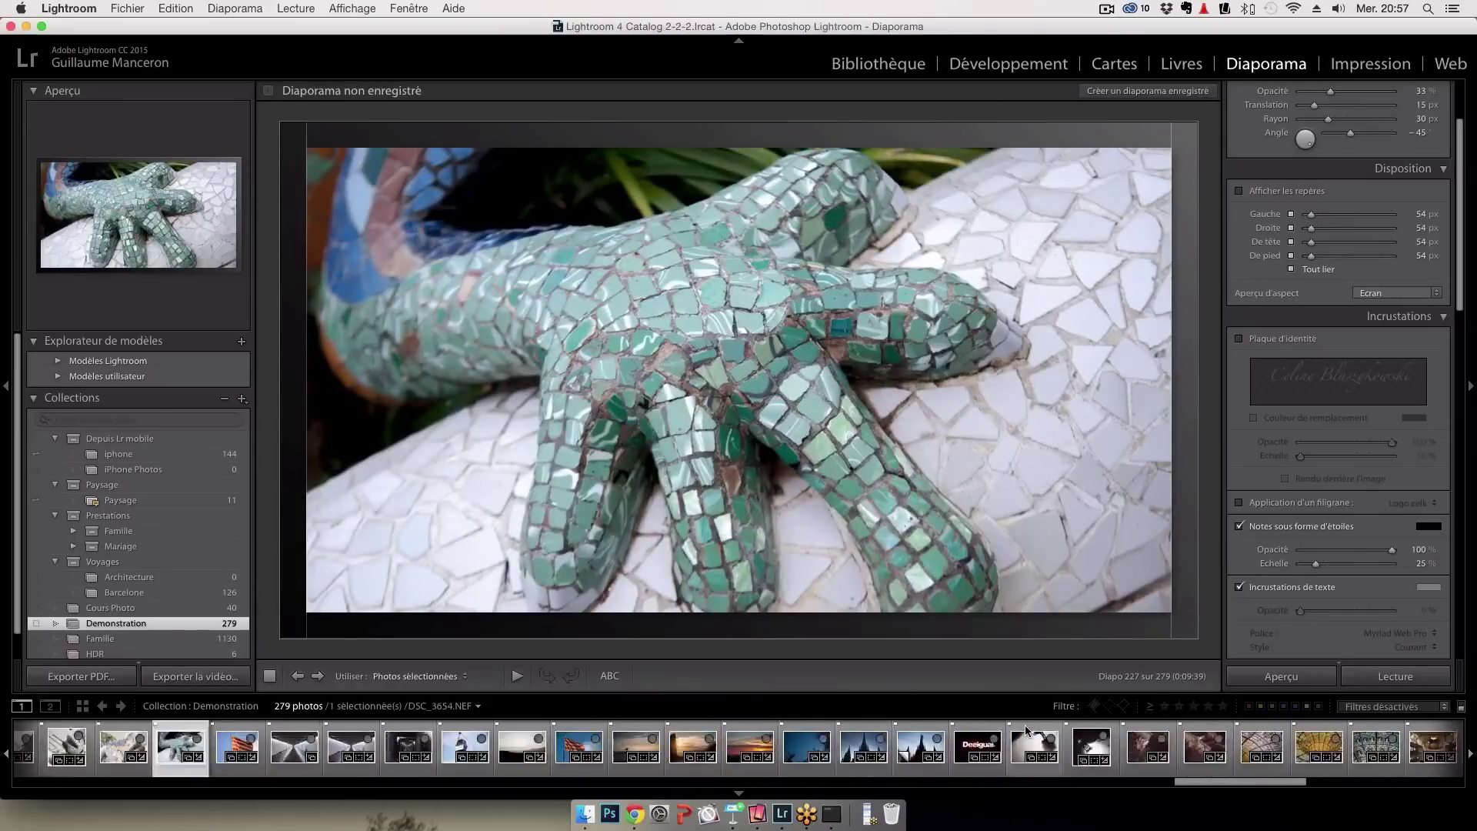
left_click(1202, 746)
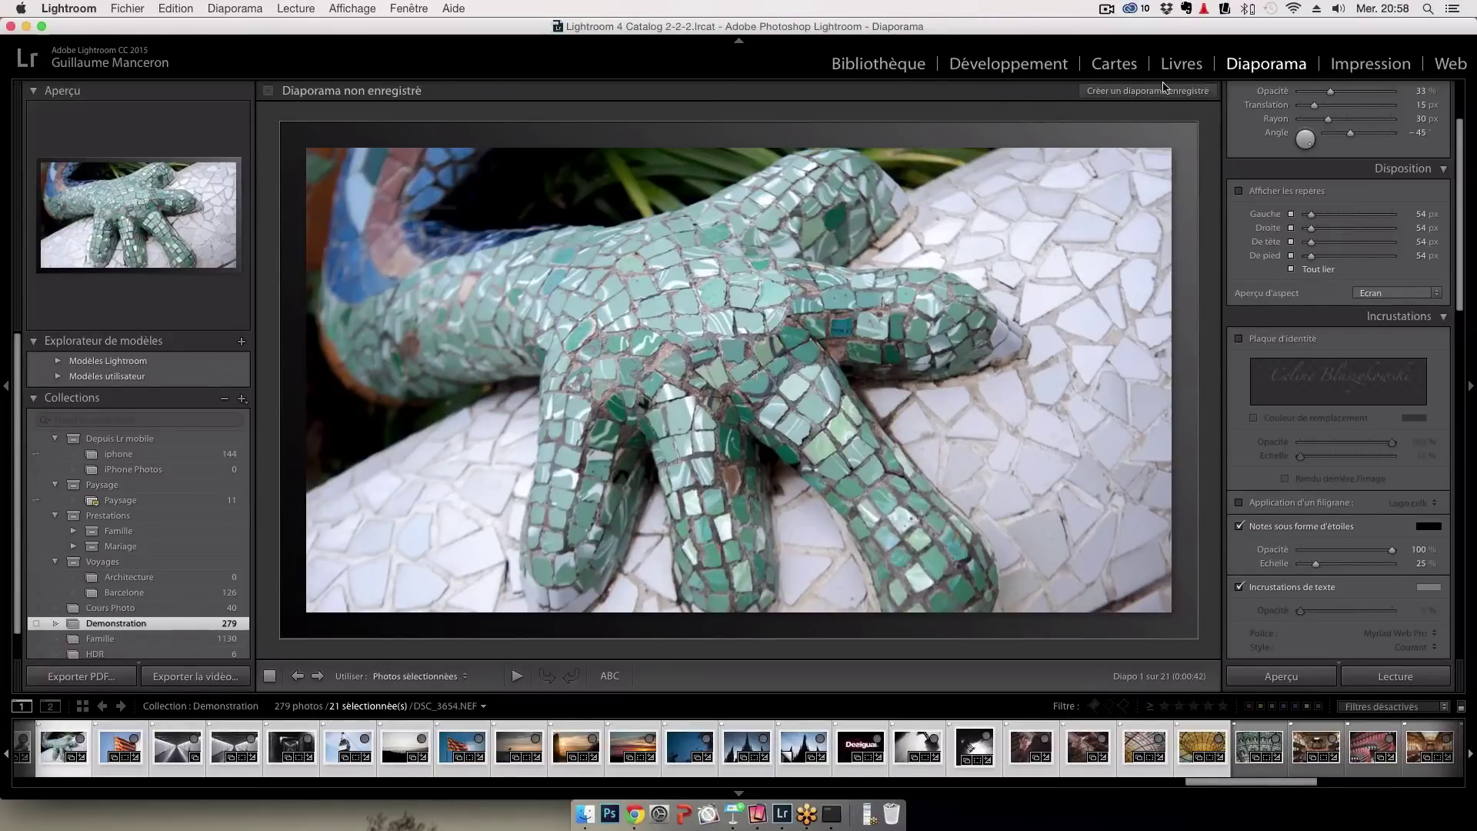
Turn the slideshow Musique option off and back on
scroll(1318, 425, "down", 1)
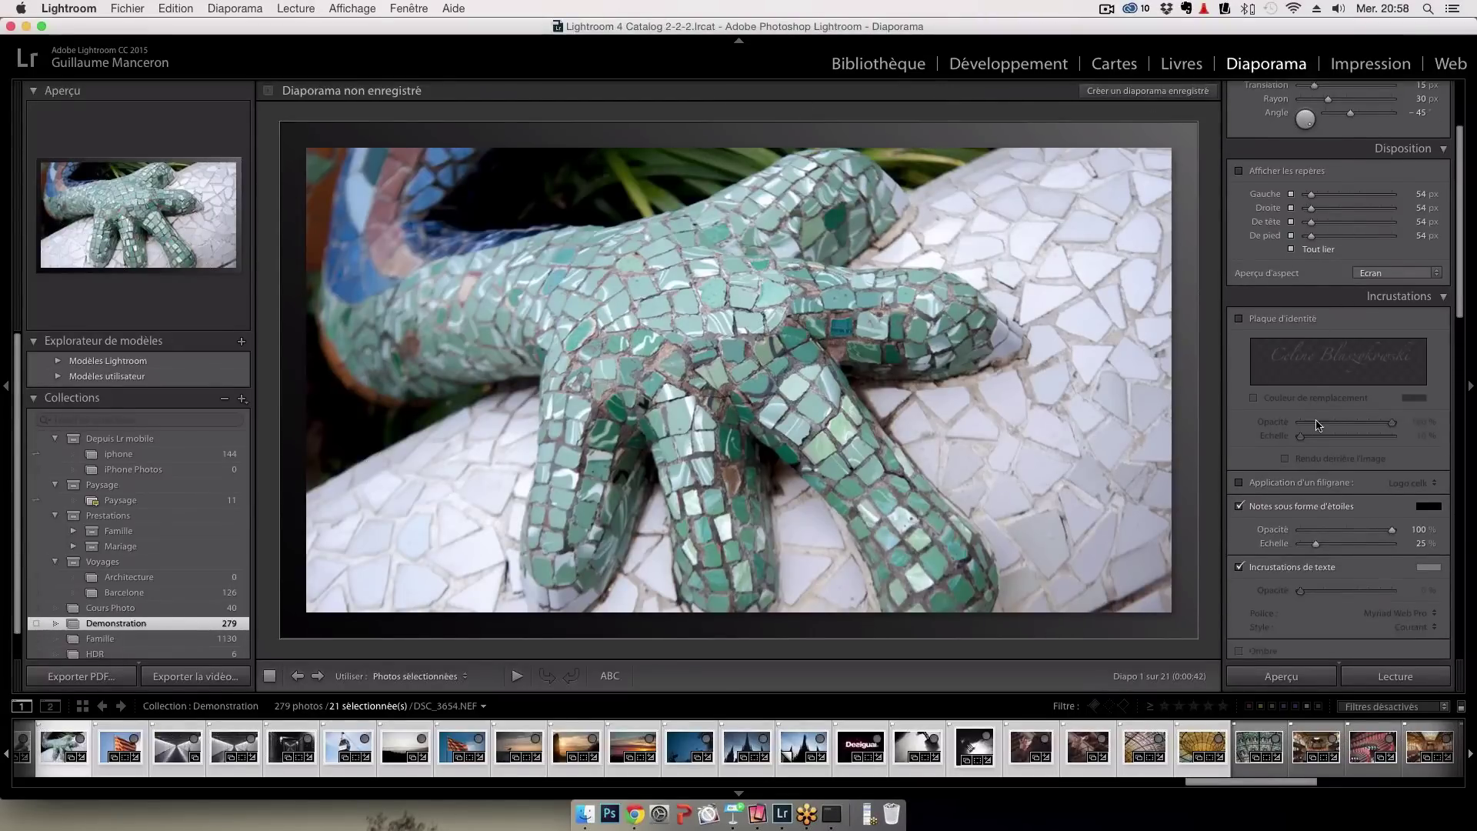
scroll(1318, 425, "down", 4)
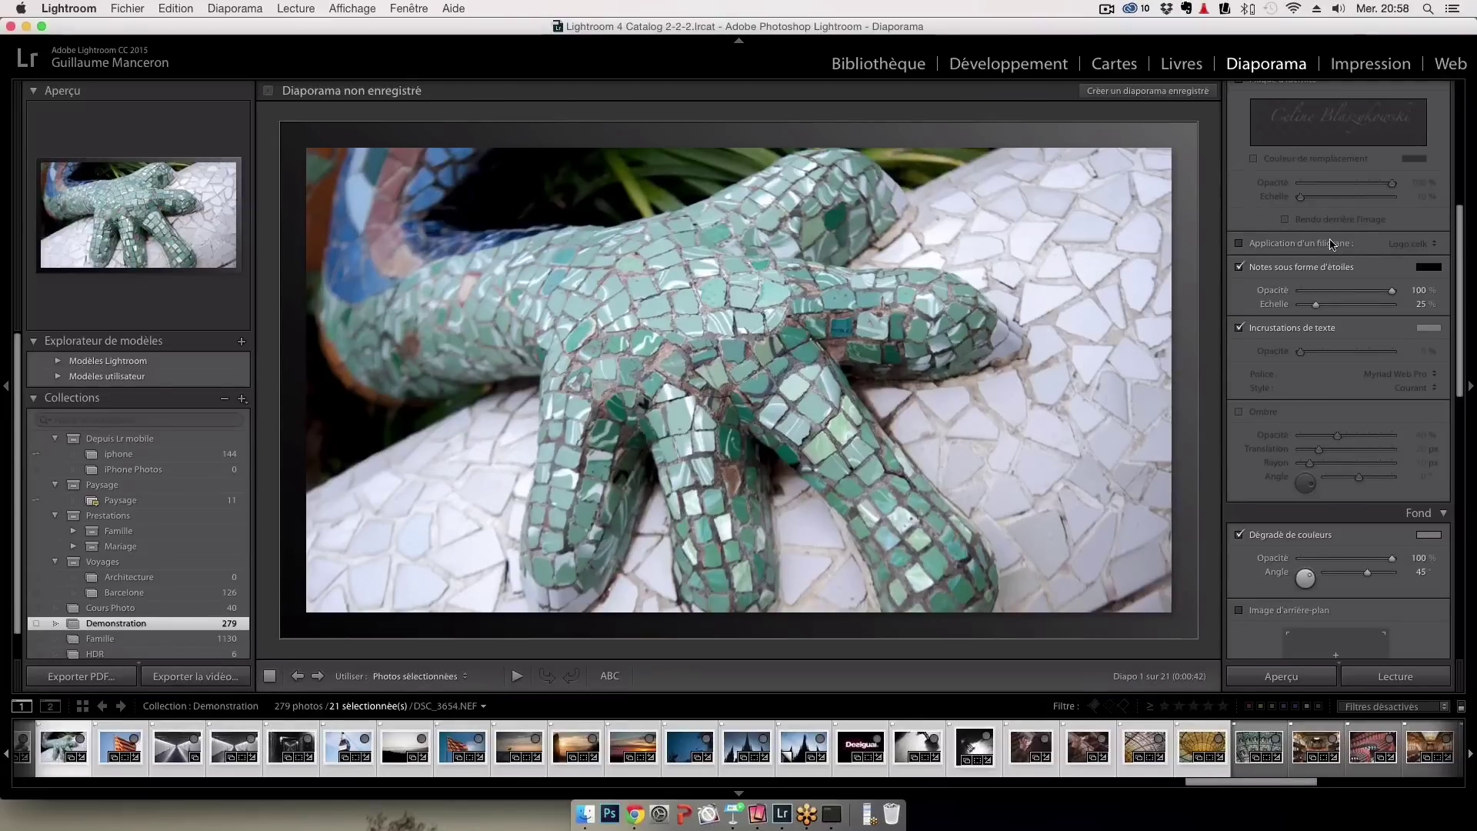
scroll(1331, 245, "down", 6)
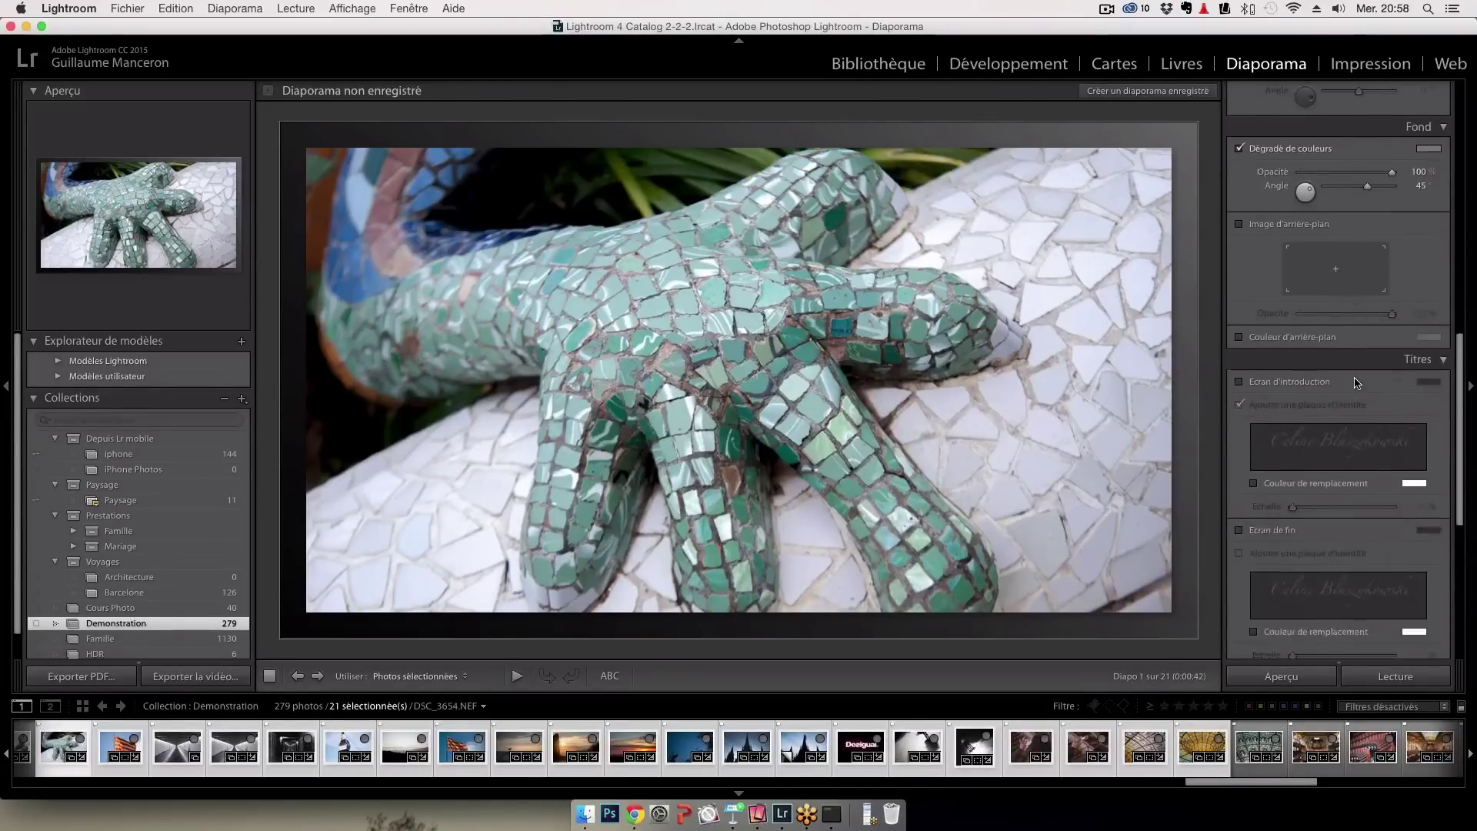
scroll(1354, 384, "down", 5)
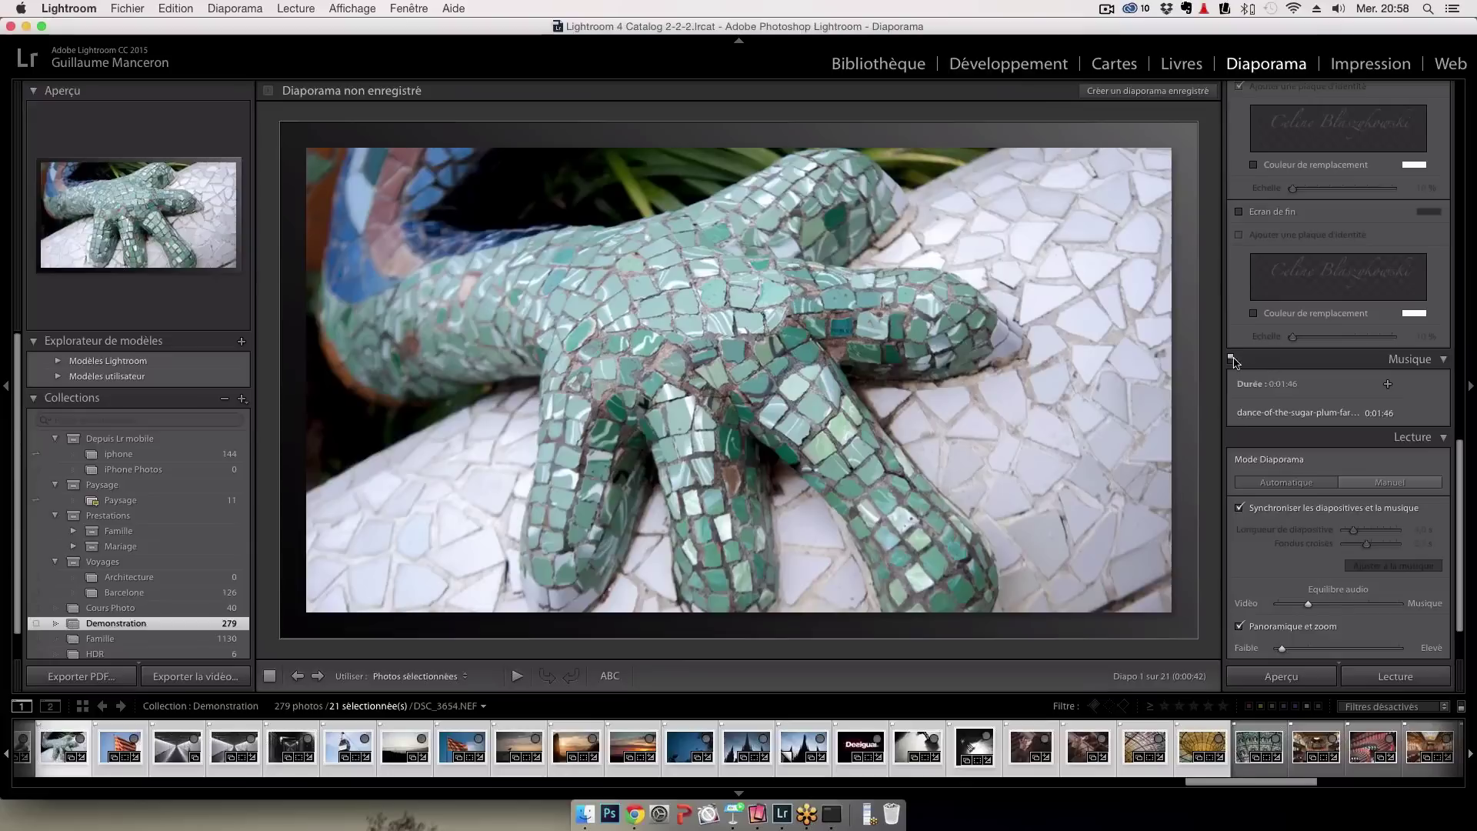
left_click(1231, 359)
left_click(1231, 360)
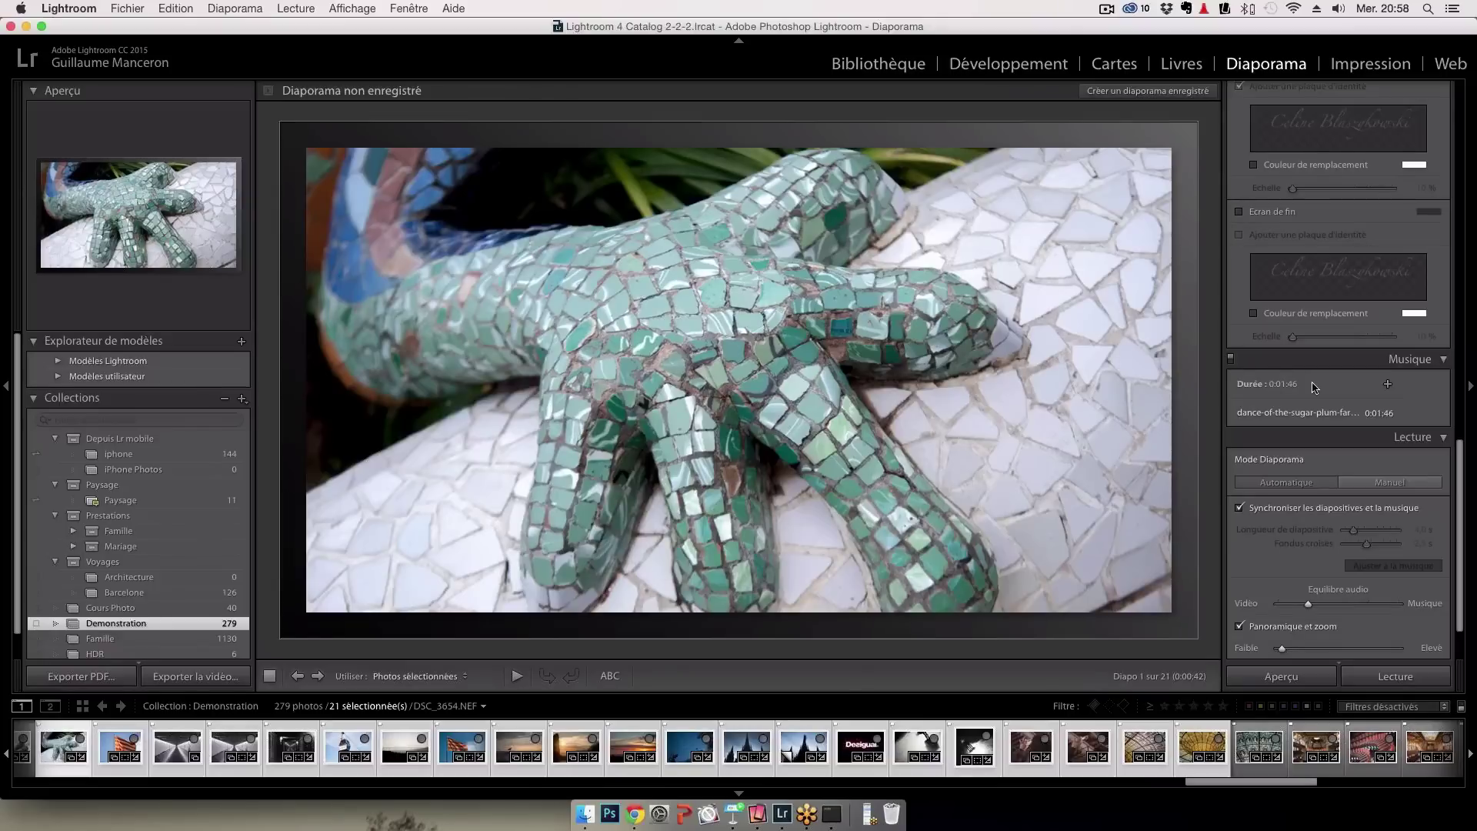
Try adding dance-of-the-sugar-plum-faries.mp3 from the Bureau to the slideshow music list
left_click(1387, 384)
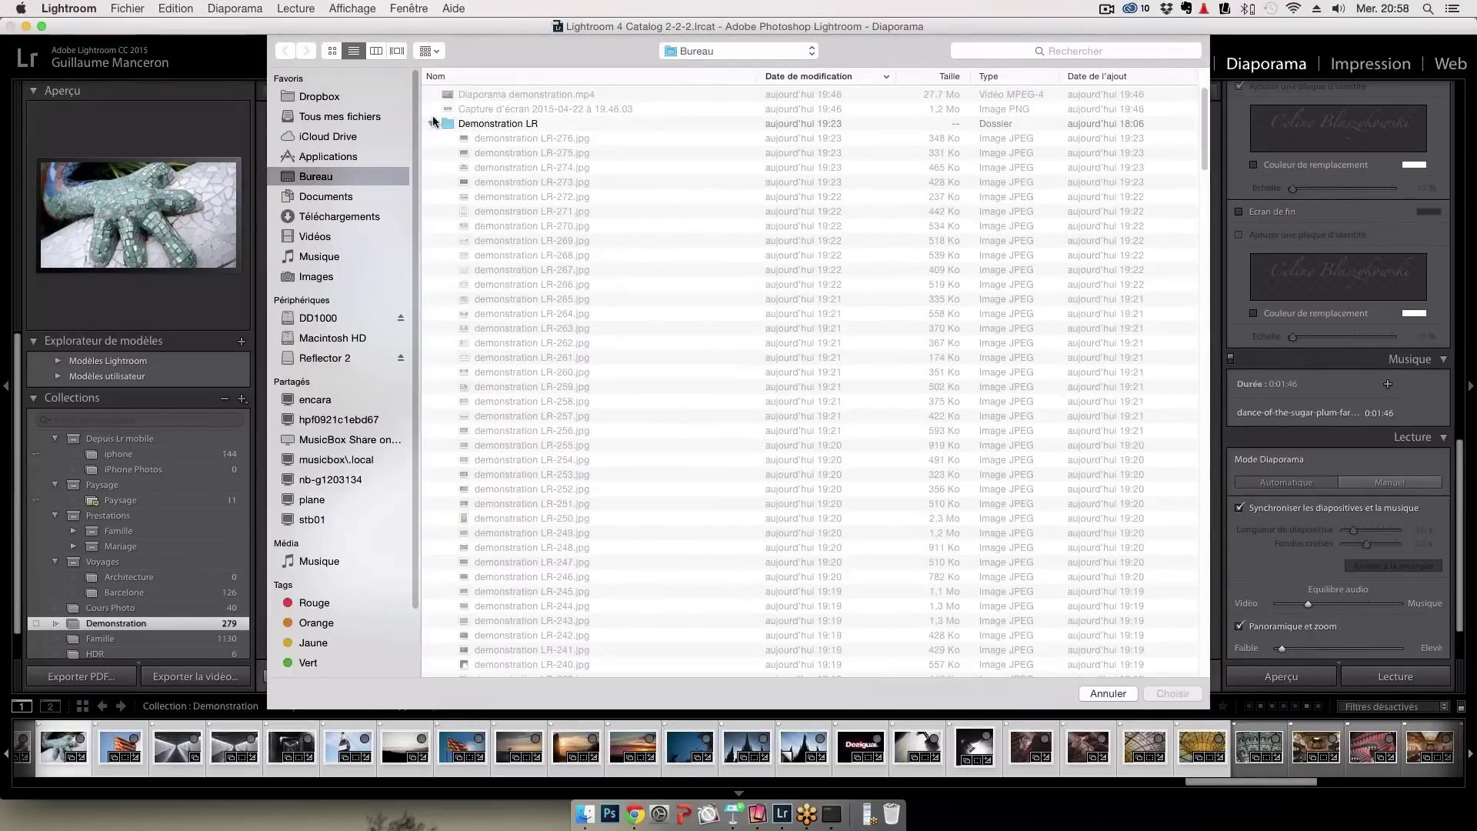
left_click(542, 257)
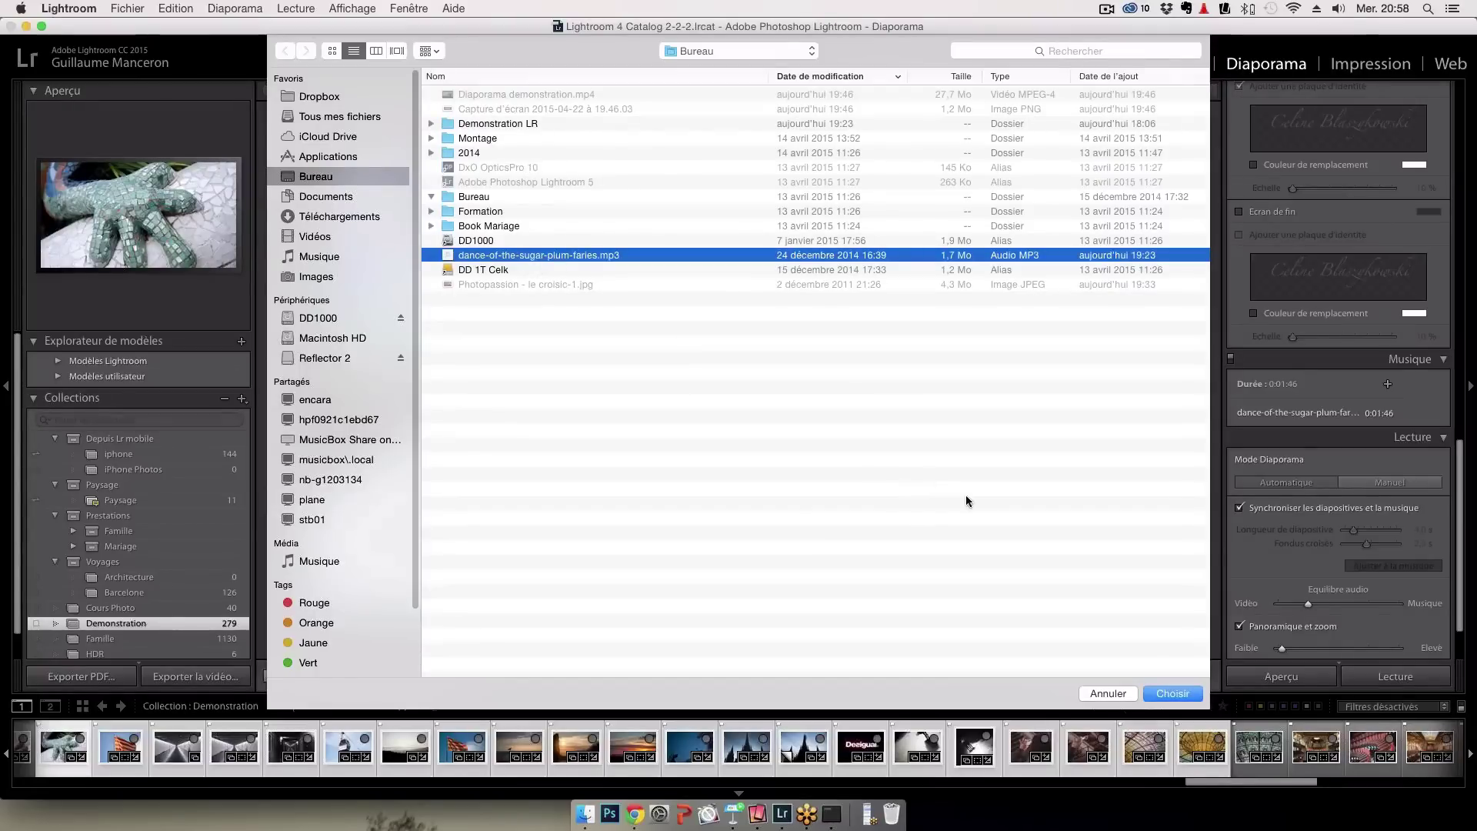
left_click(1163, 692)
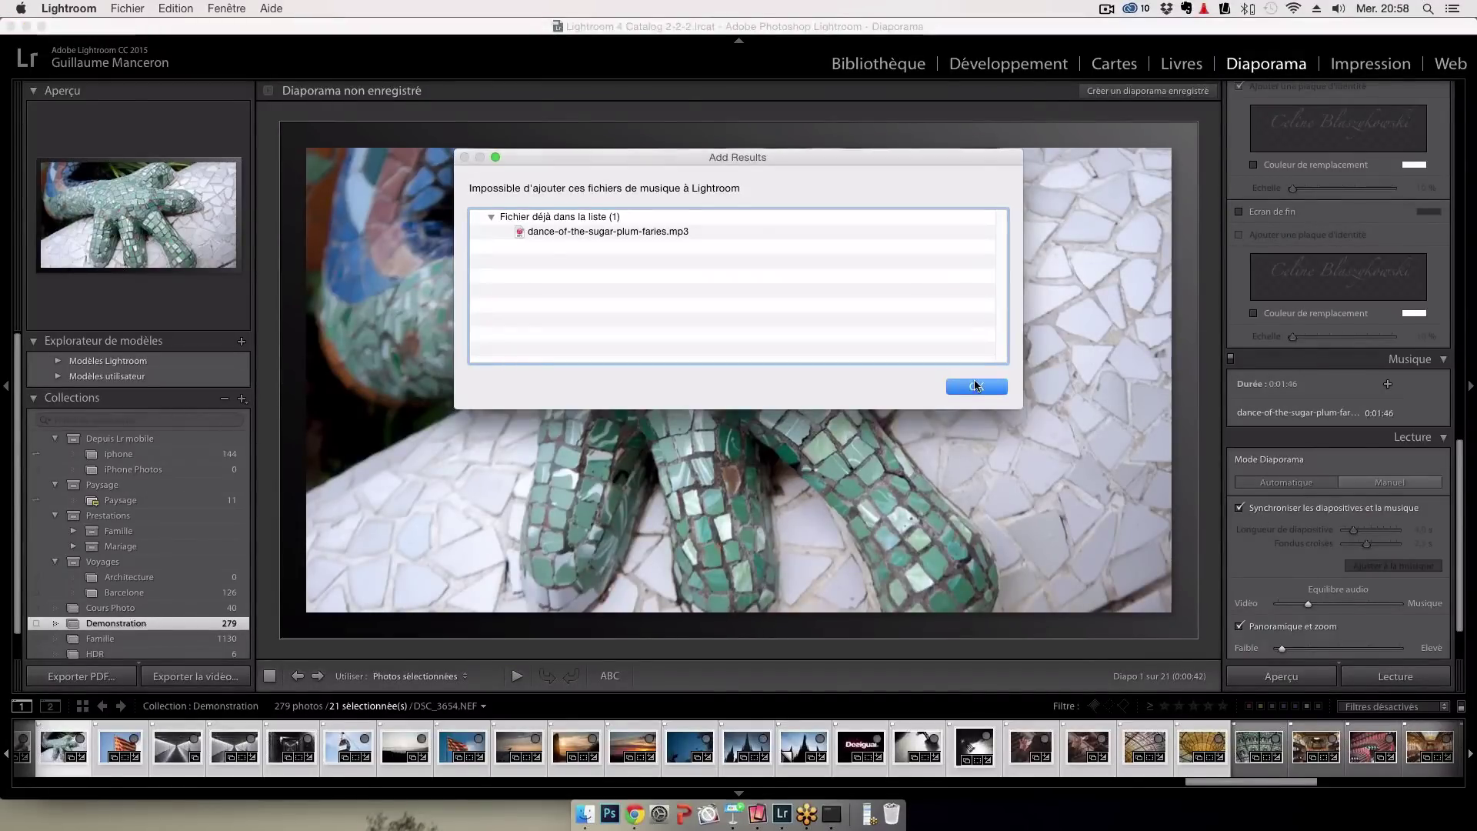
Dismiss the notice that the sugar-plum track is already in the list
left_click(976, 387)
scroll(1358, 546, "down", 2)
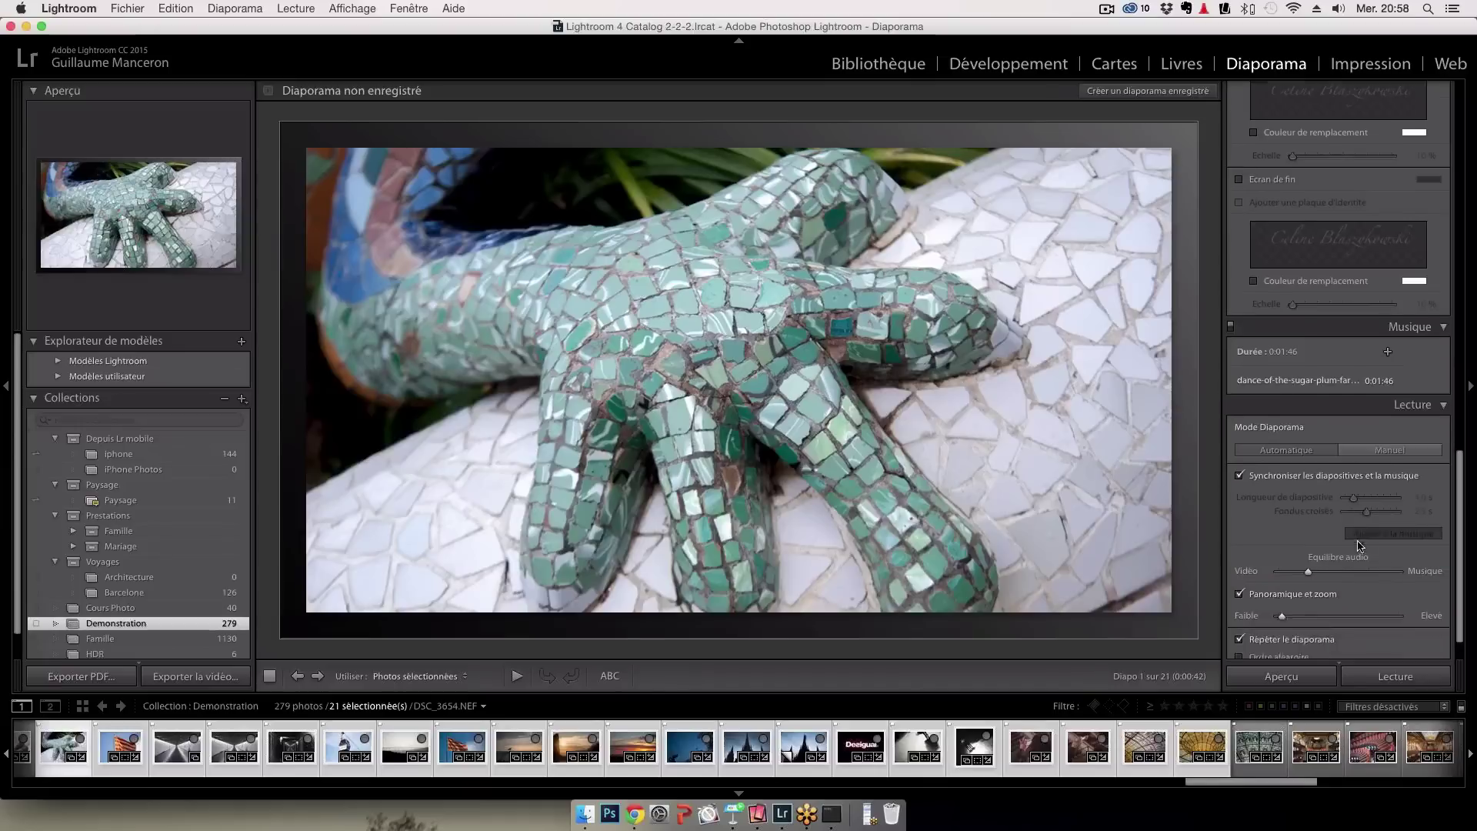
scroll(1358, 546, "down", 1)
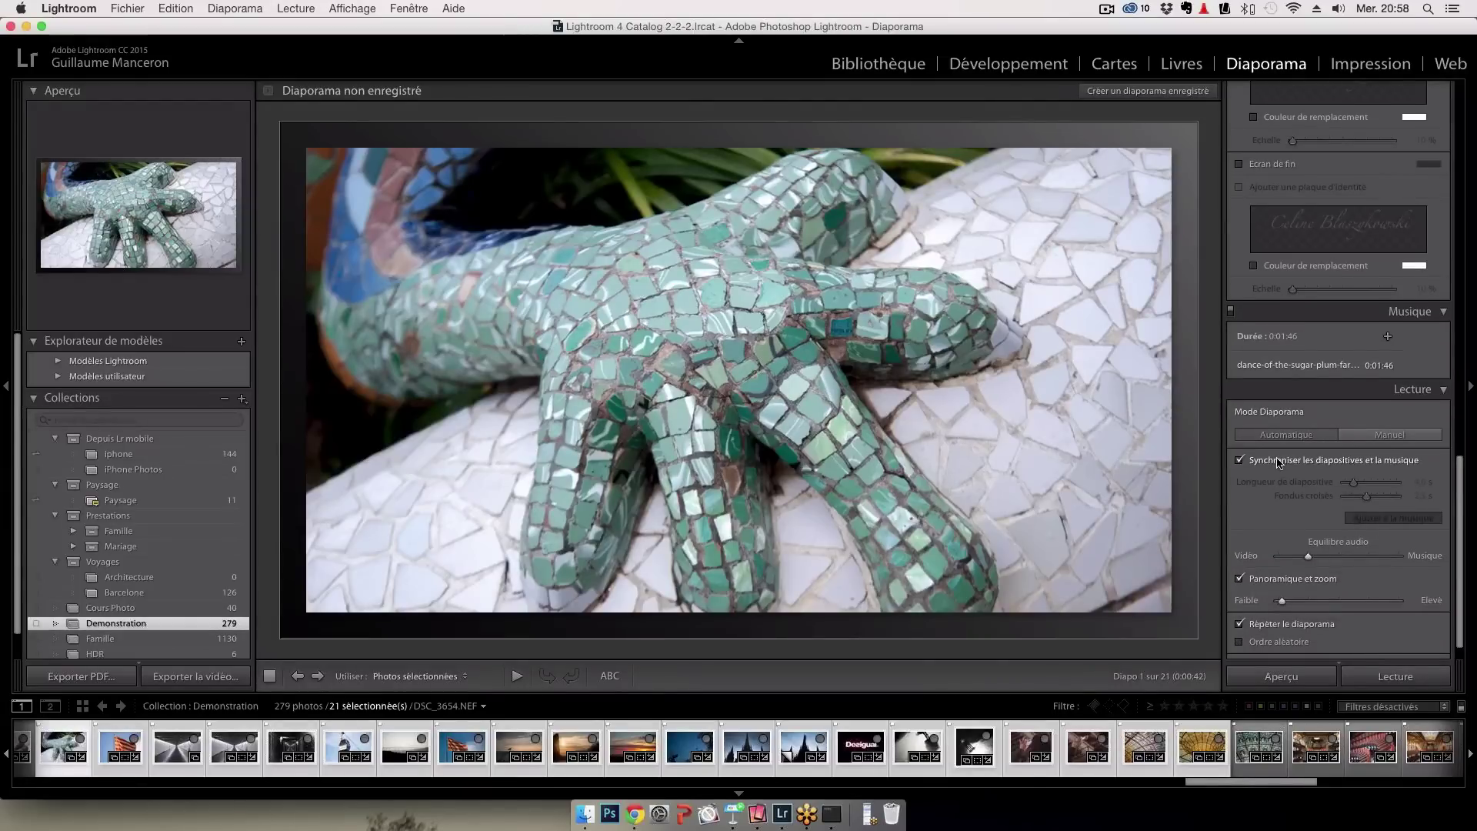
Toggle slide-to-music sync off and back on, and shift Equilibre audio toward Musique
left_click(1278, 462)
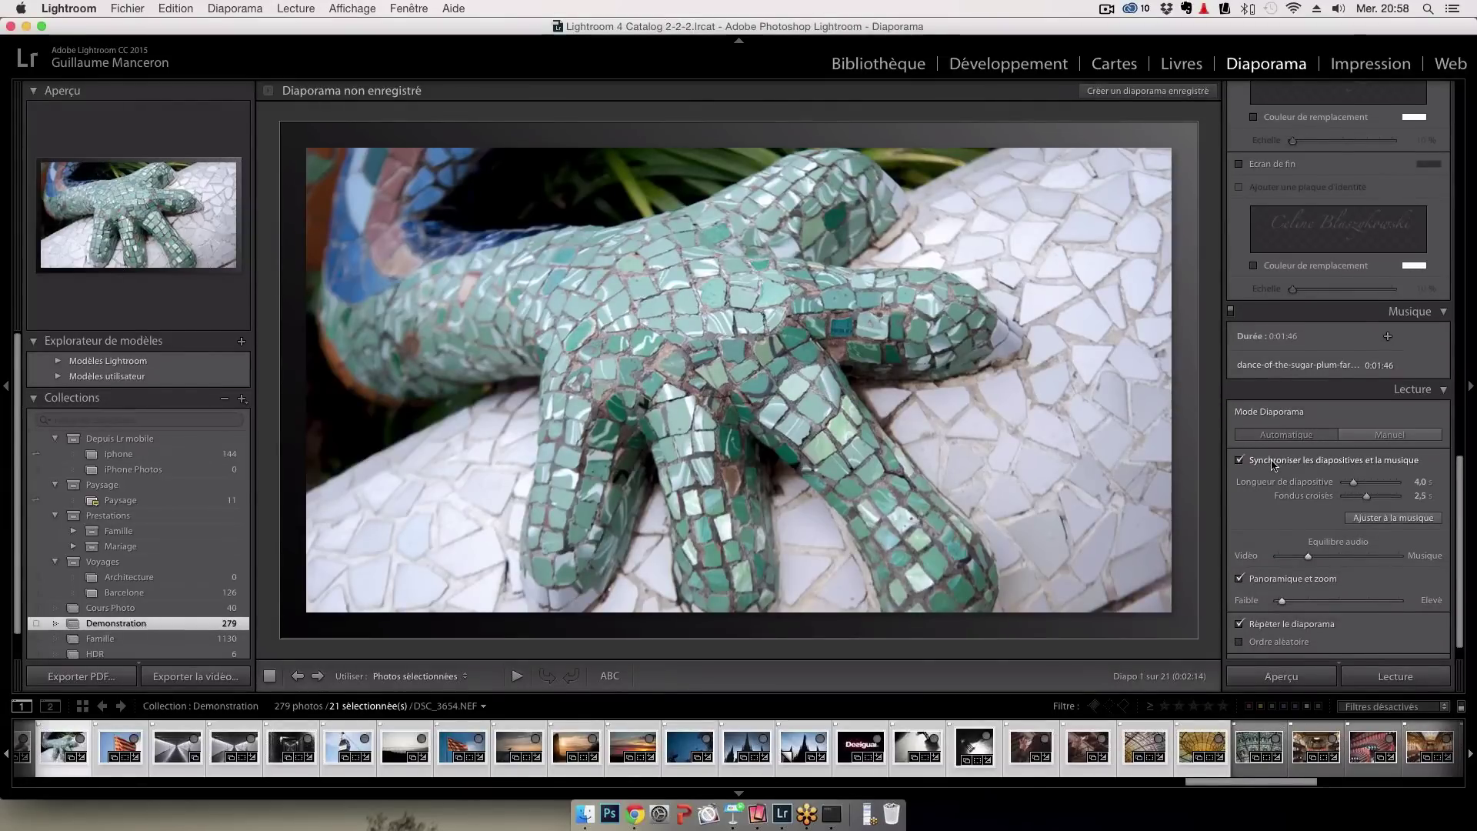
left_click(1275, 463)
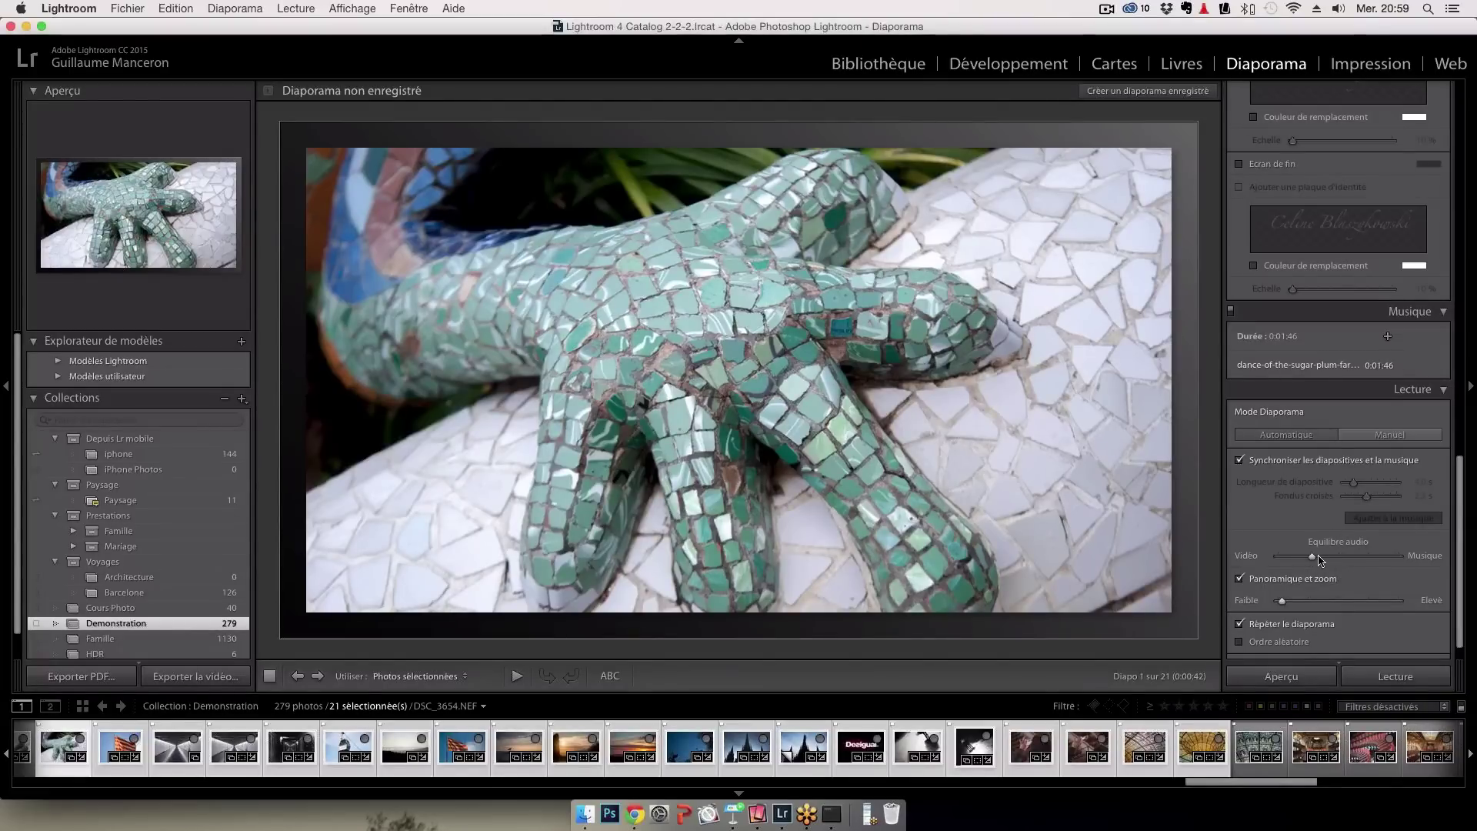
left_click_drag(1320, 559, 1337, 558)
scroll(1333, 563, "down", 2)
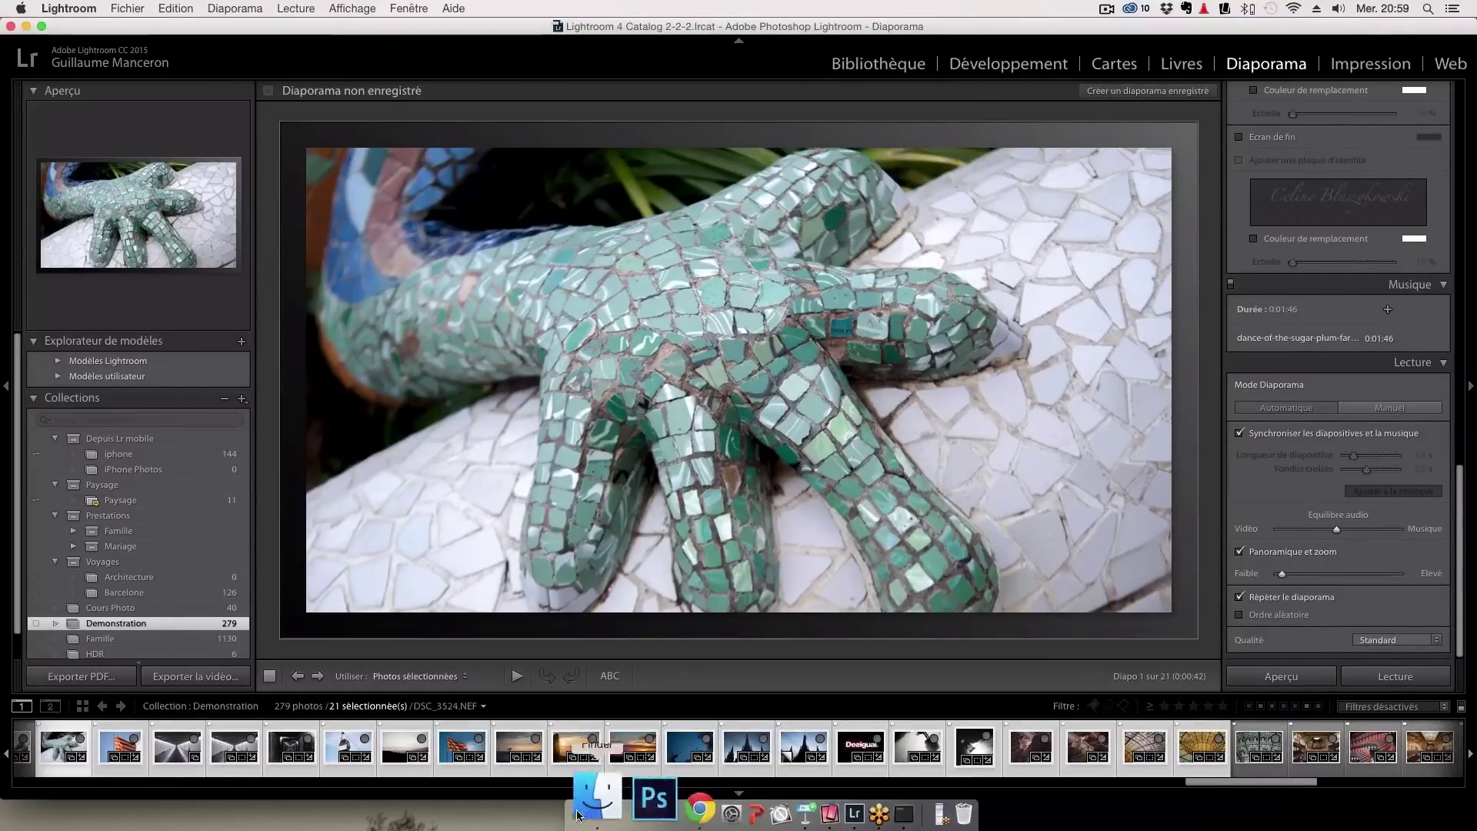
Open Diaporama demonstration.mp4 (27,7 Mo) from Finder's Bureau folder in QuickTime Player
left_click(611, 813)
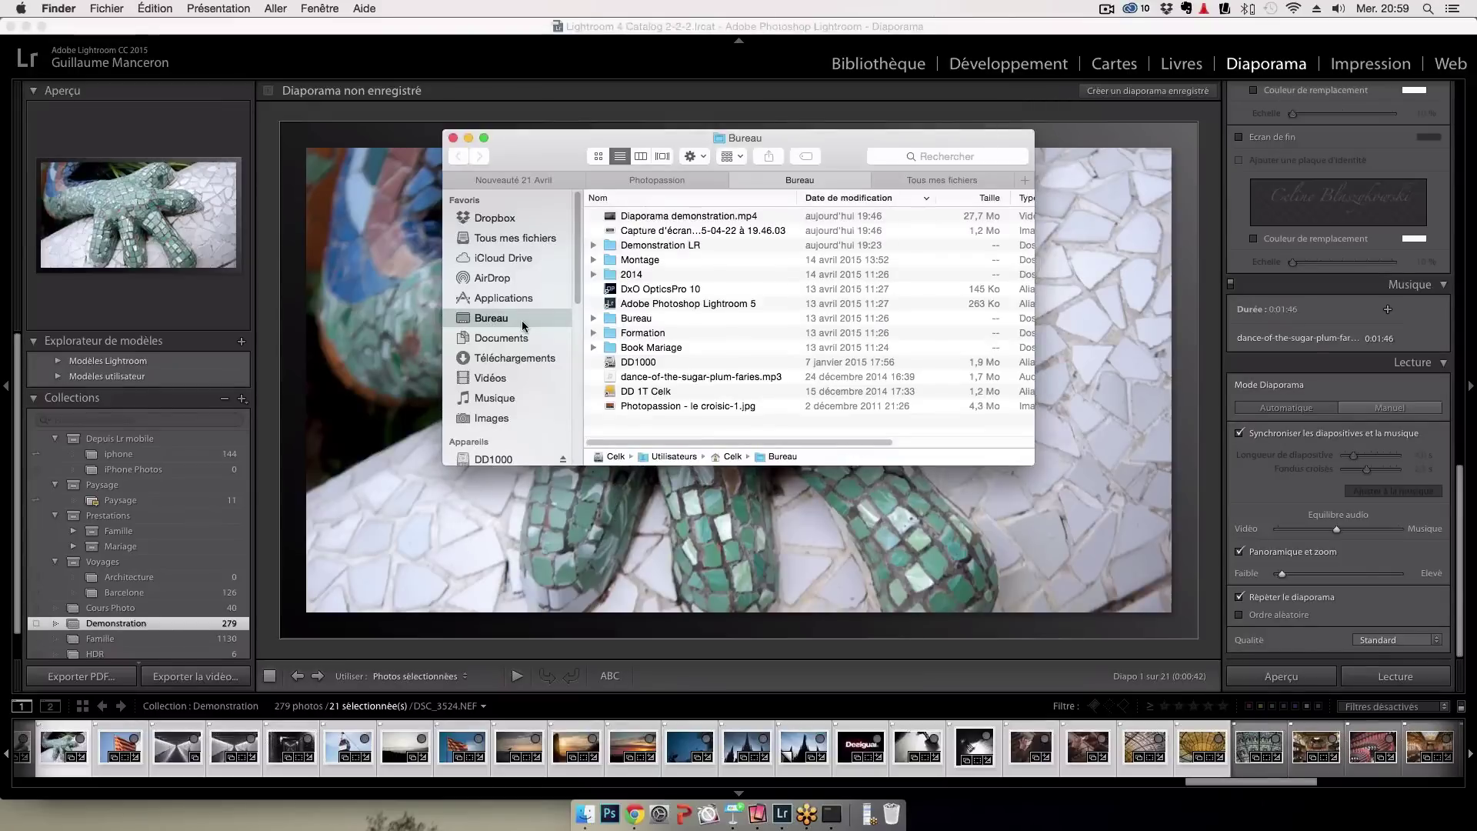
left_click(660, 219)
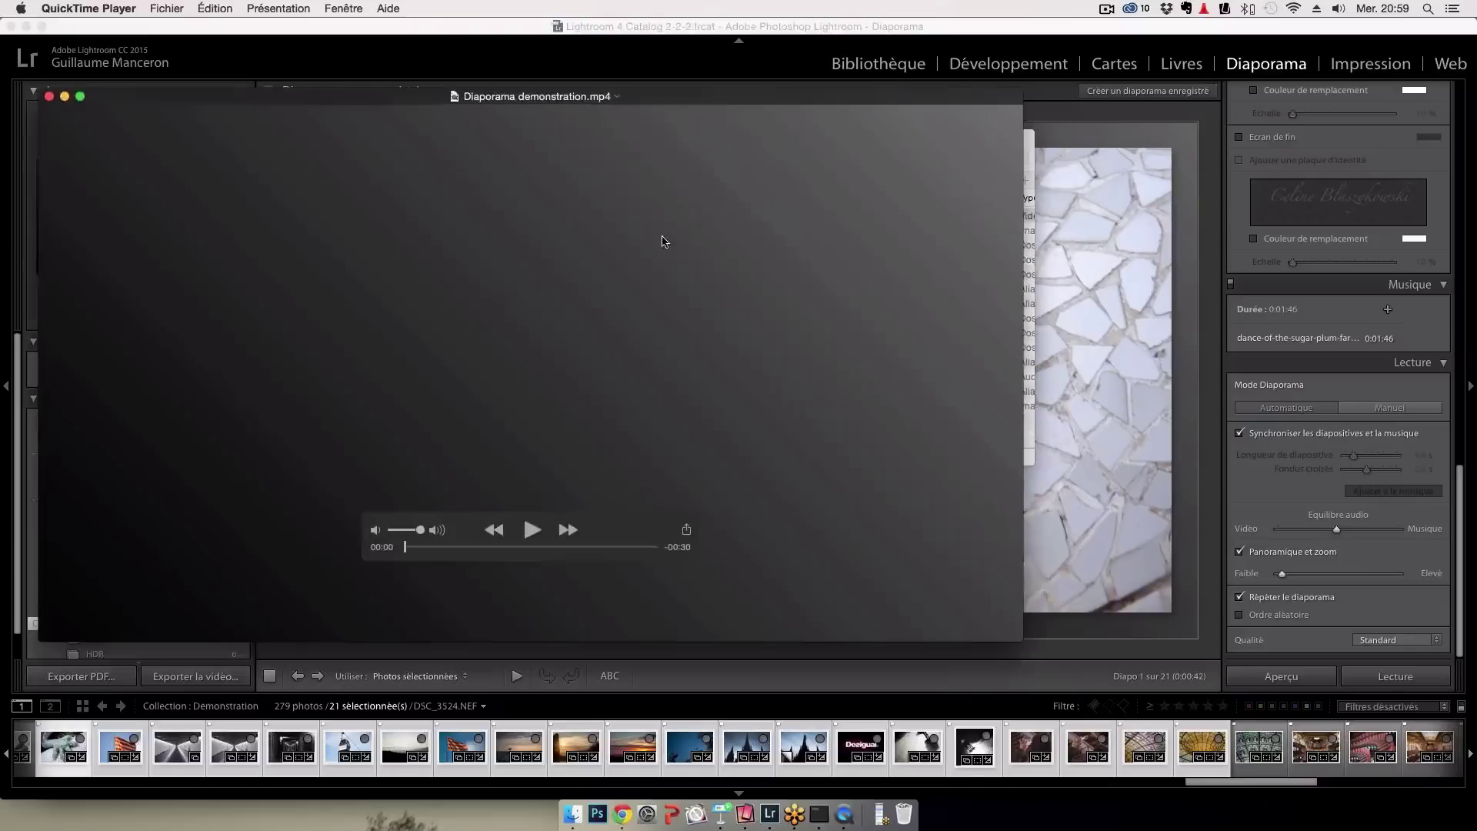
Play the exported slideshow video and raise the playback volume
left_click(530, 529)
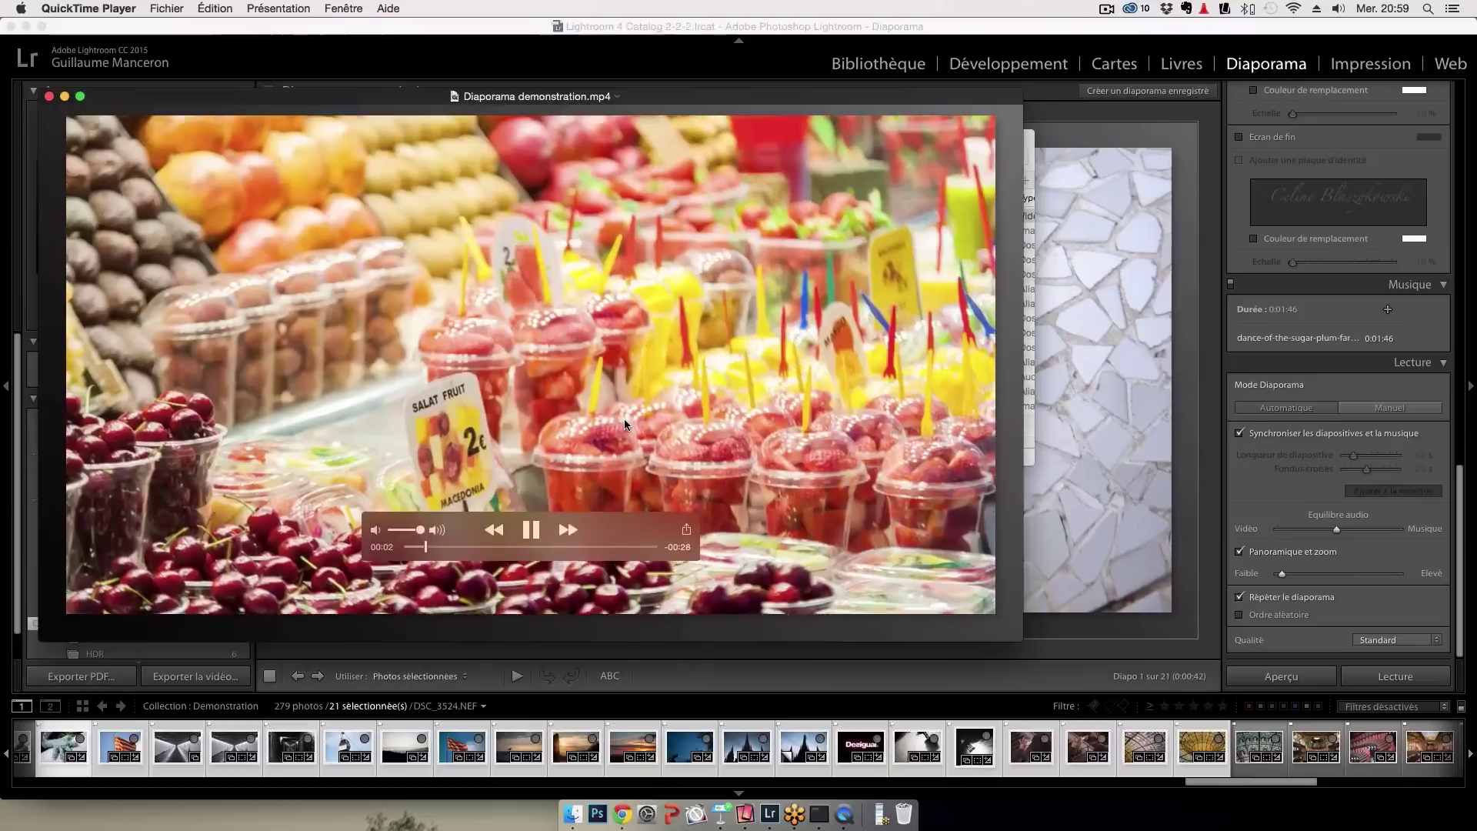
key("XF86AudioRaiseVolume")
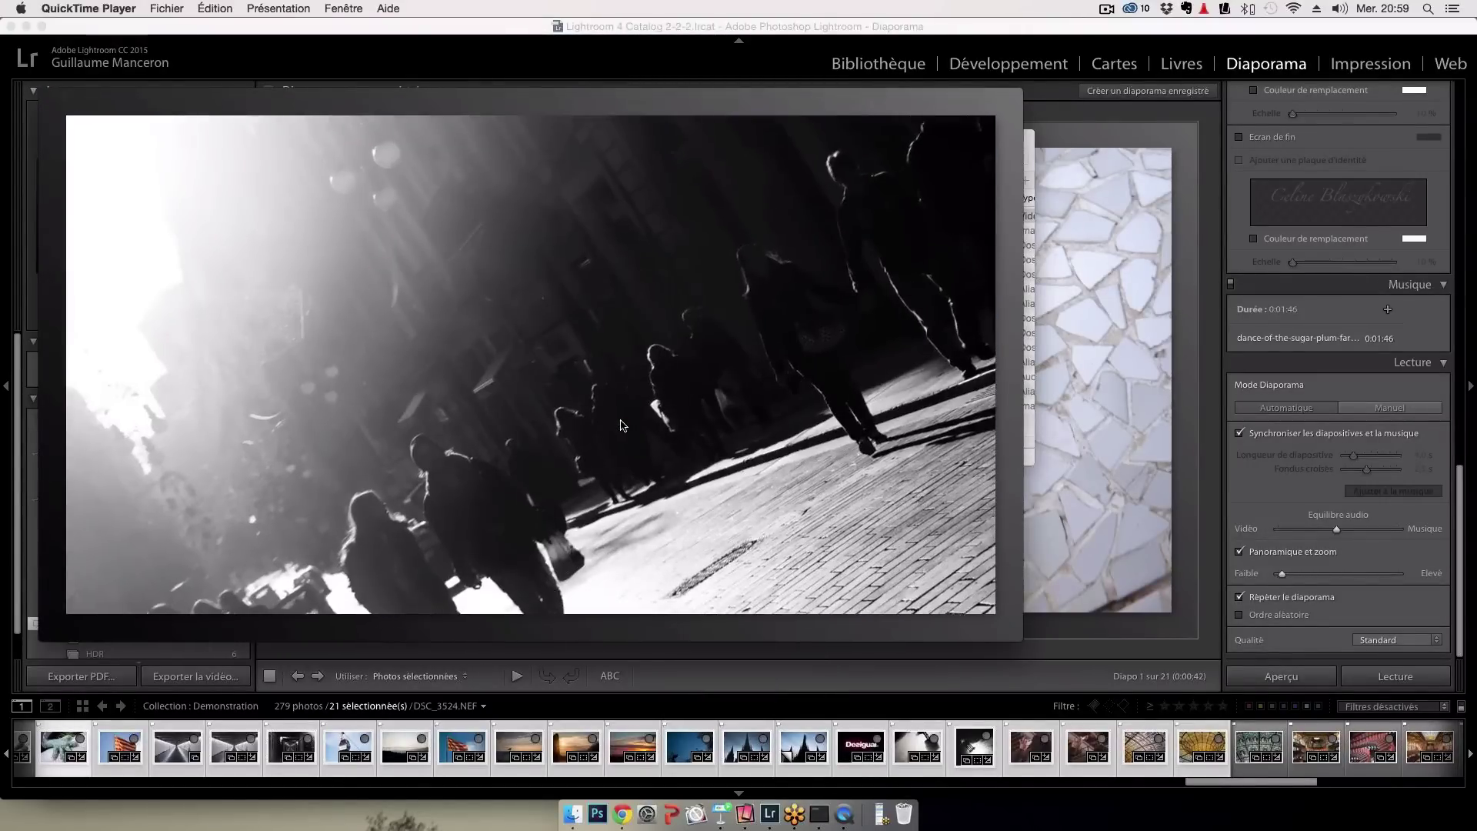
mouse_move(623, 425)
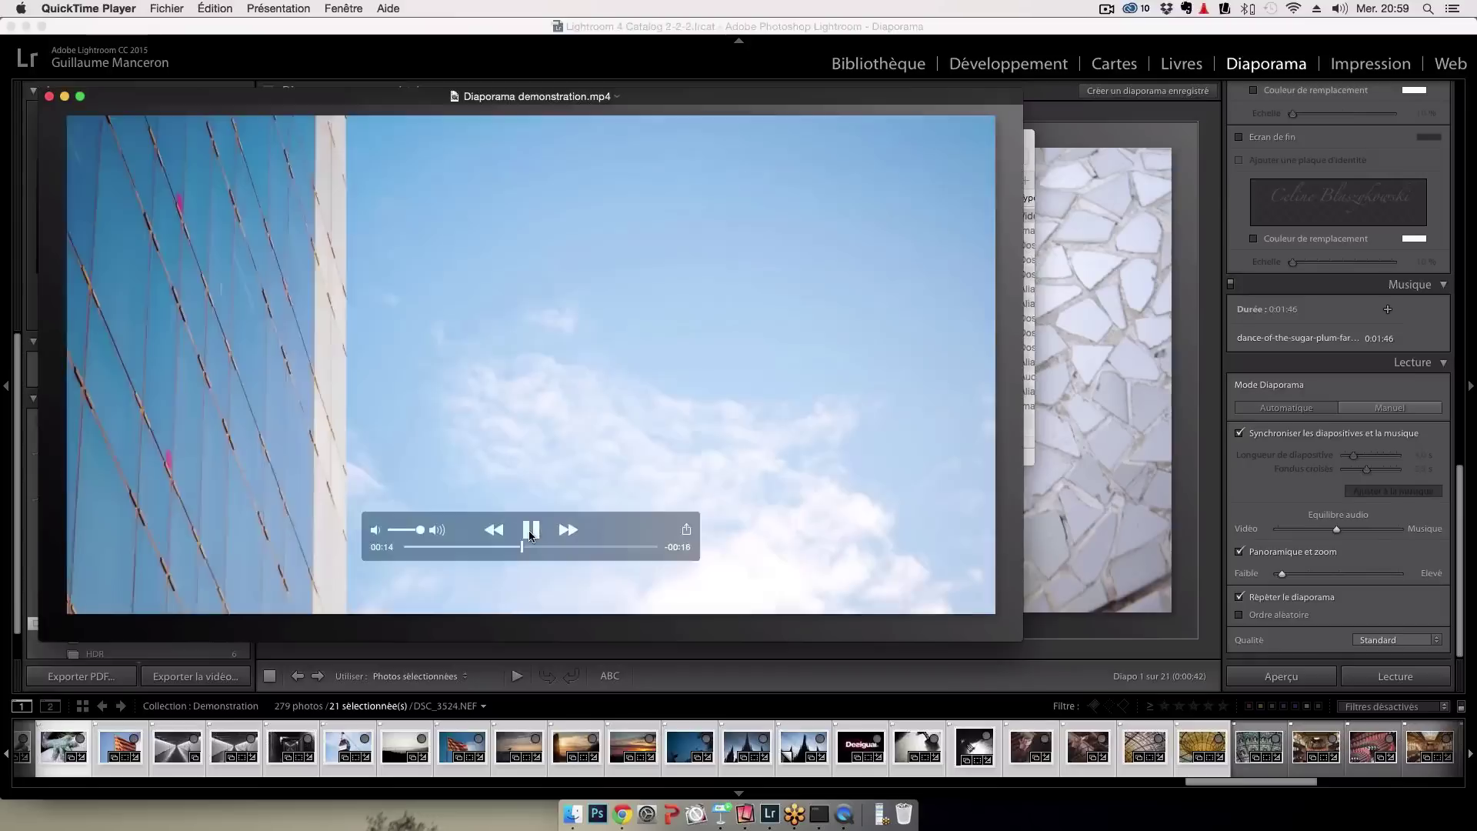
Pause the video at 00:14 and close its window
left_click(529, 531)
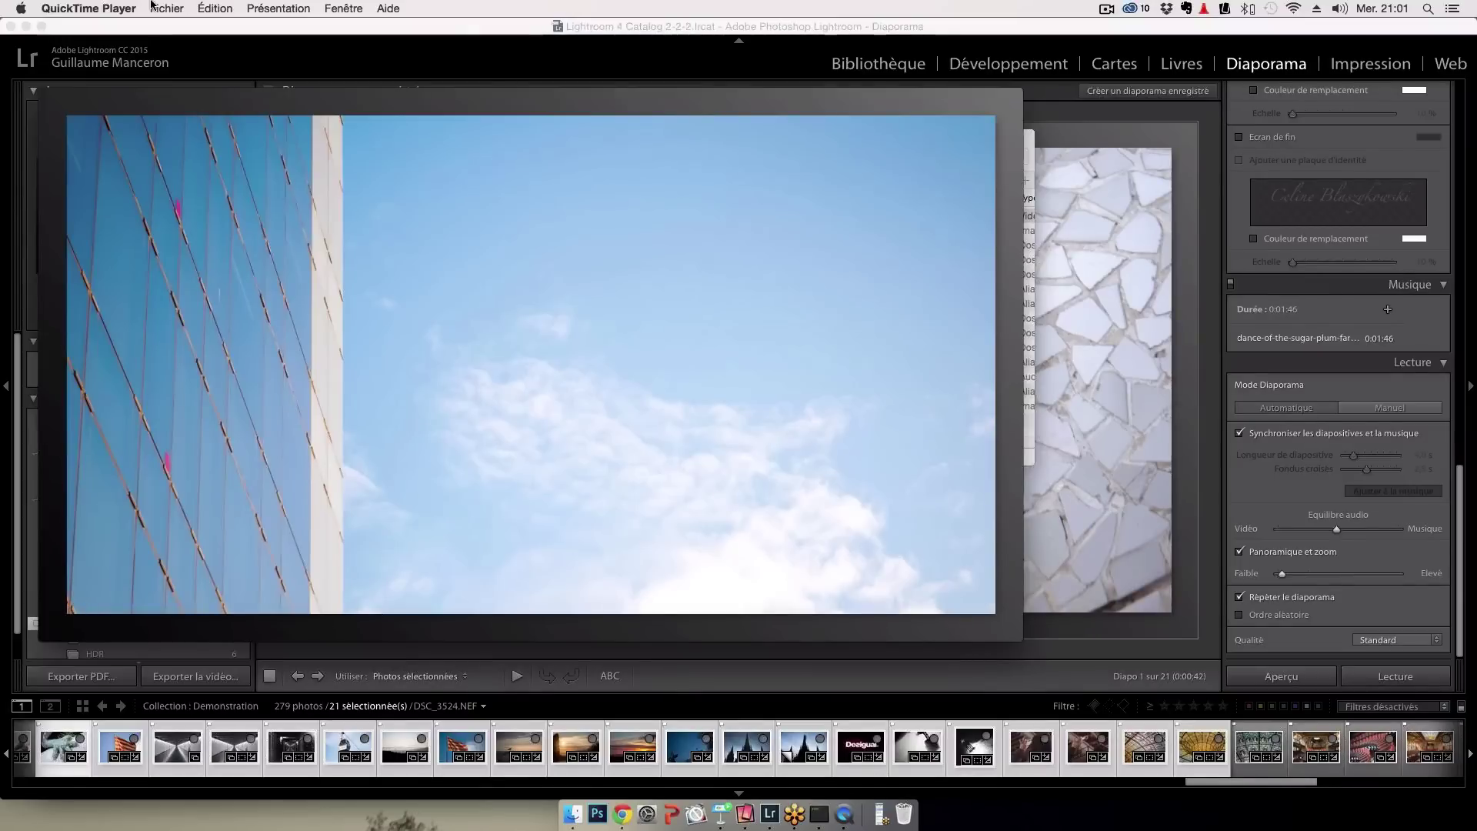
mouse_move(52, 107)
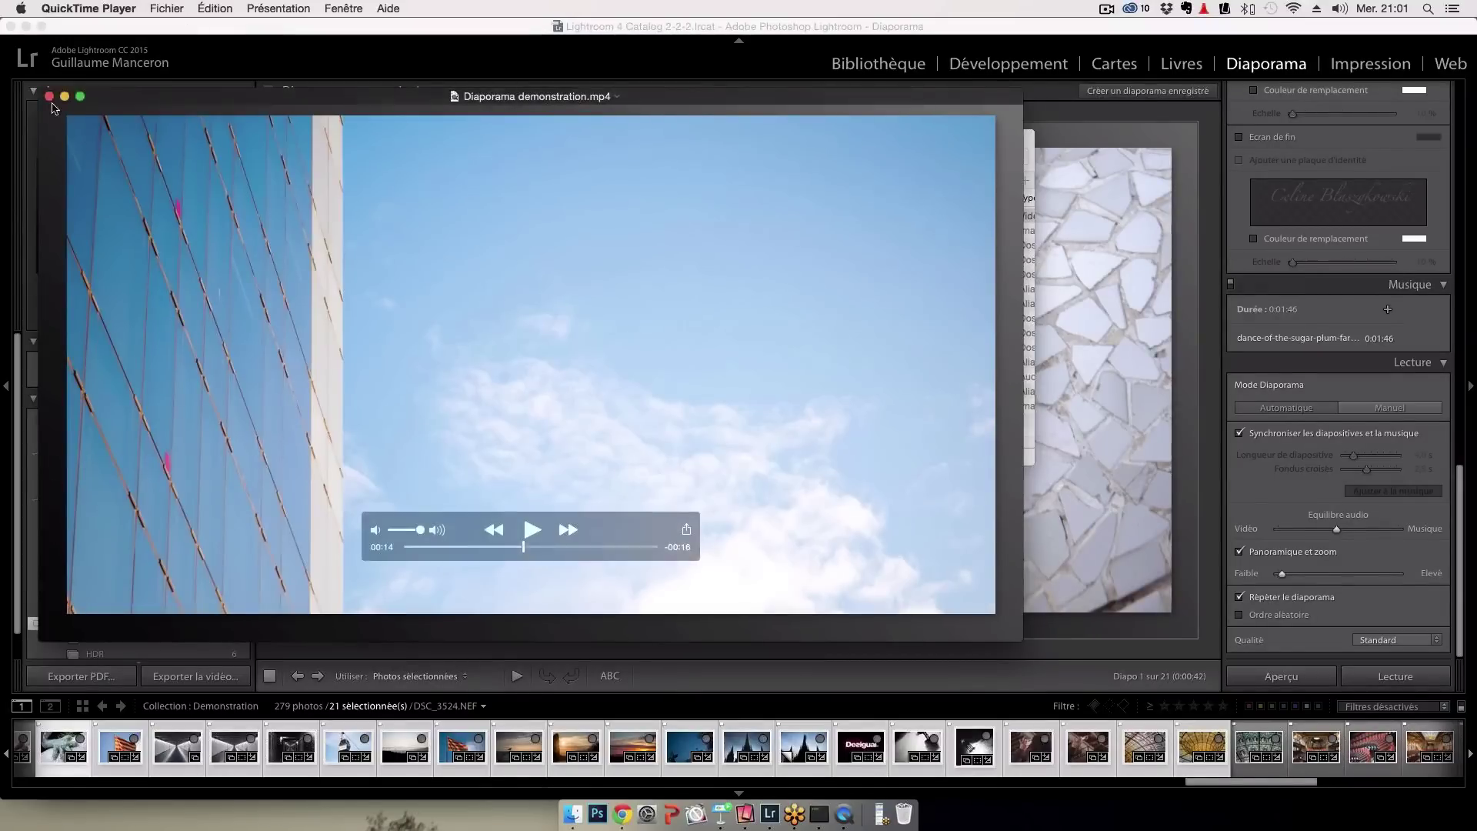
key("super+w")
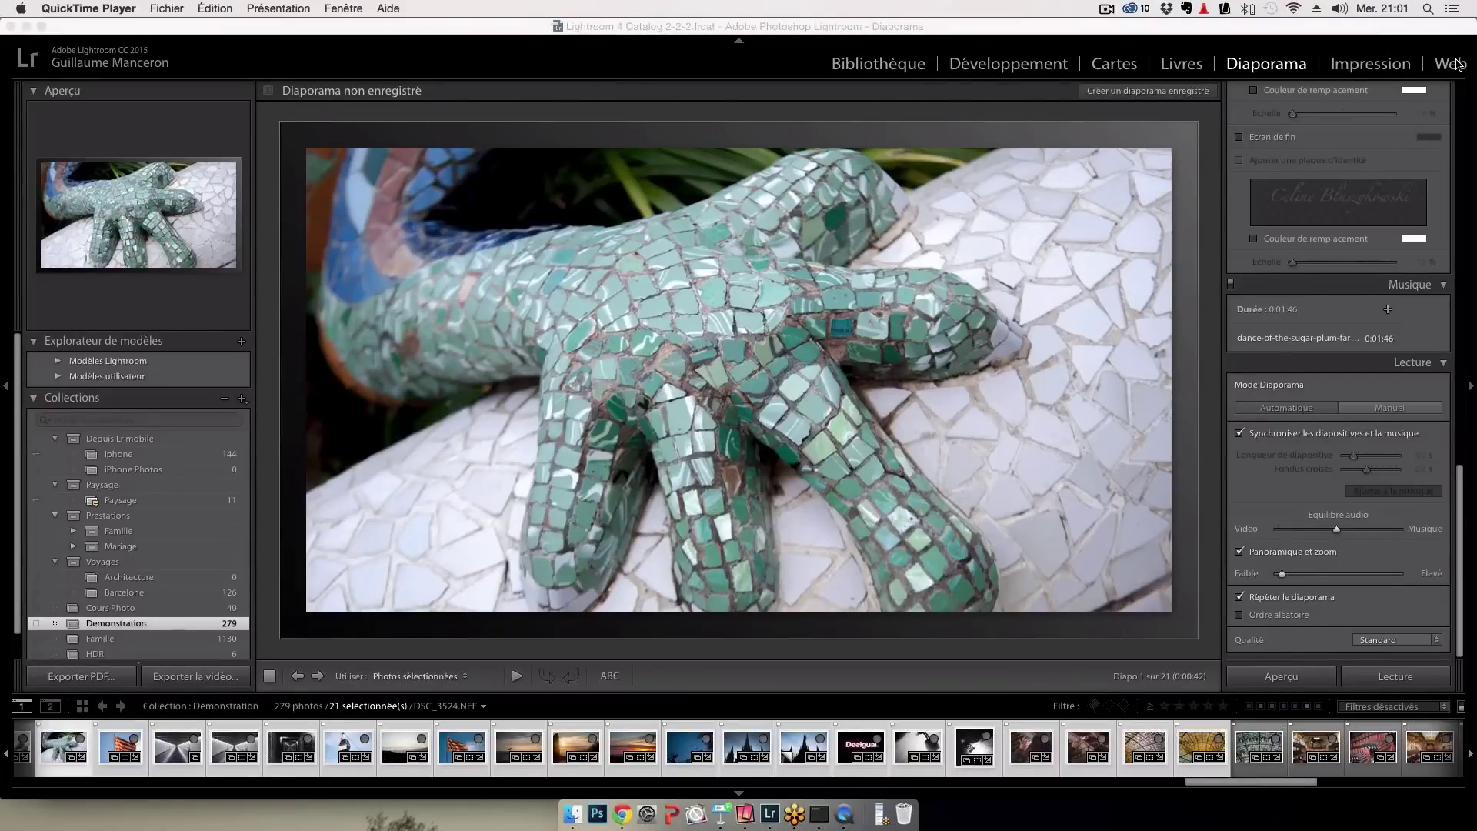
Quit QuickTime Player and switch Lightroom to the Web module with the default HTML gallery
key("super+q")
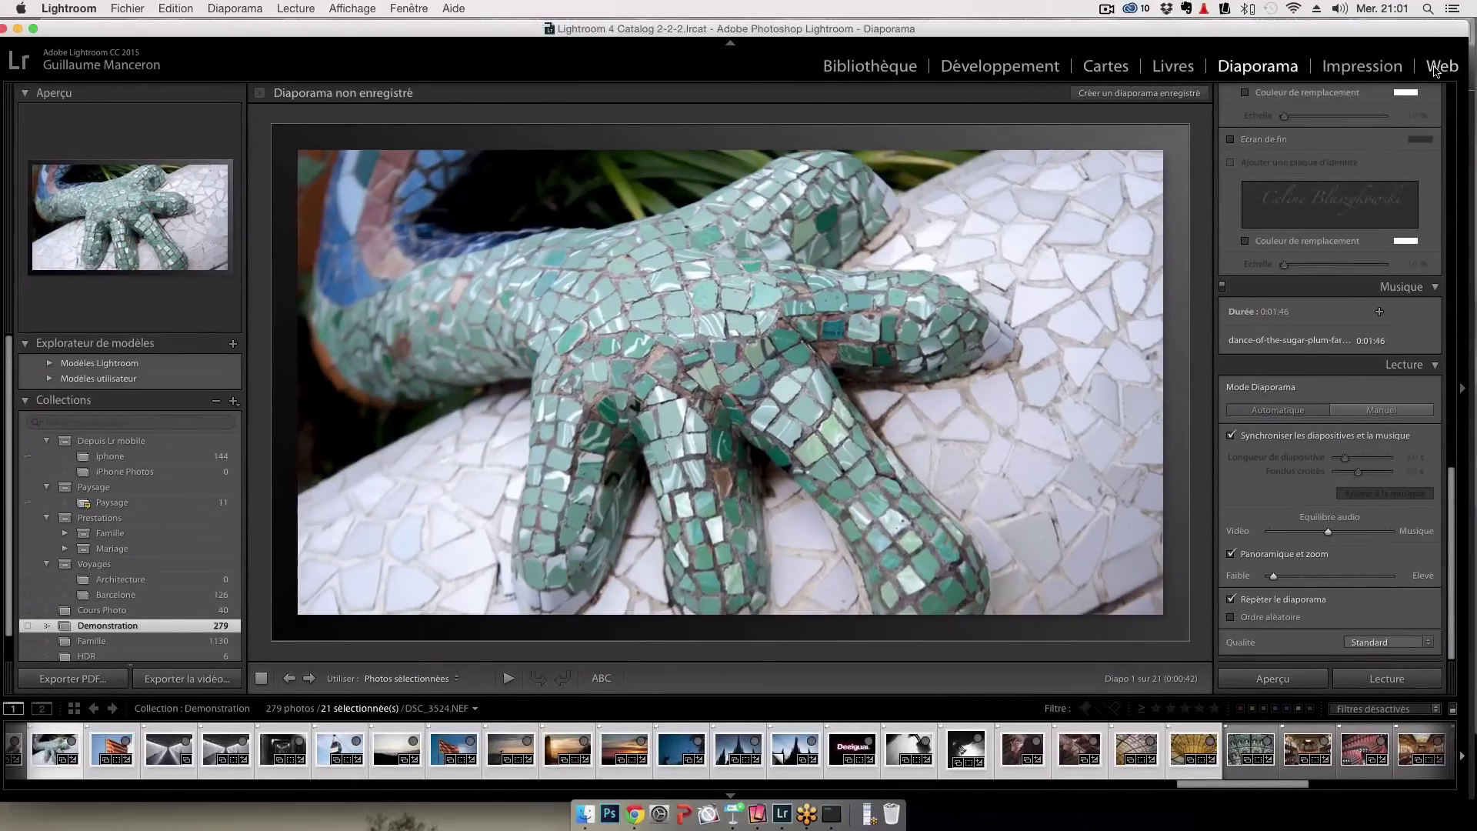
left_click(1434, 68)
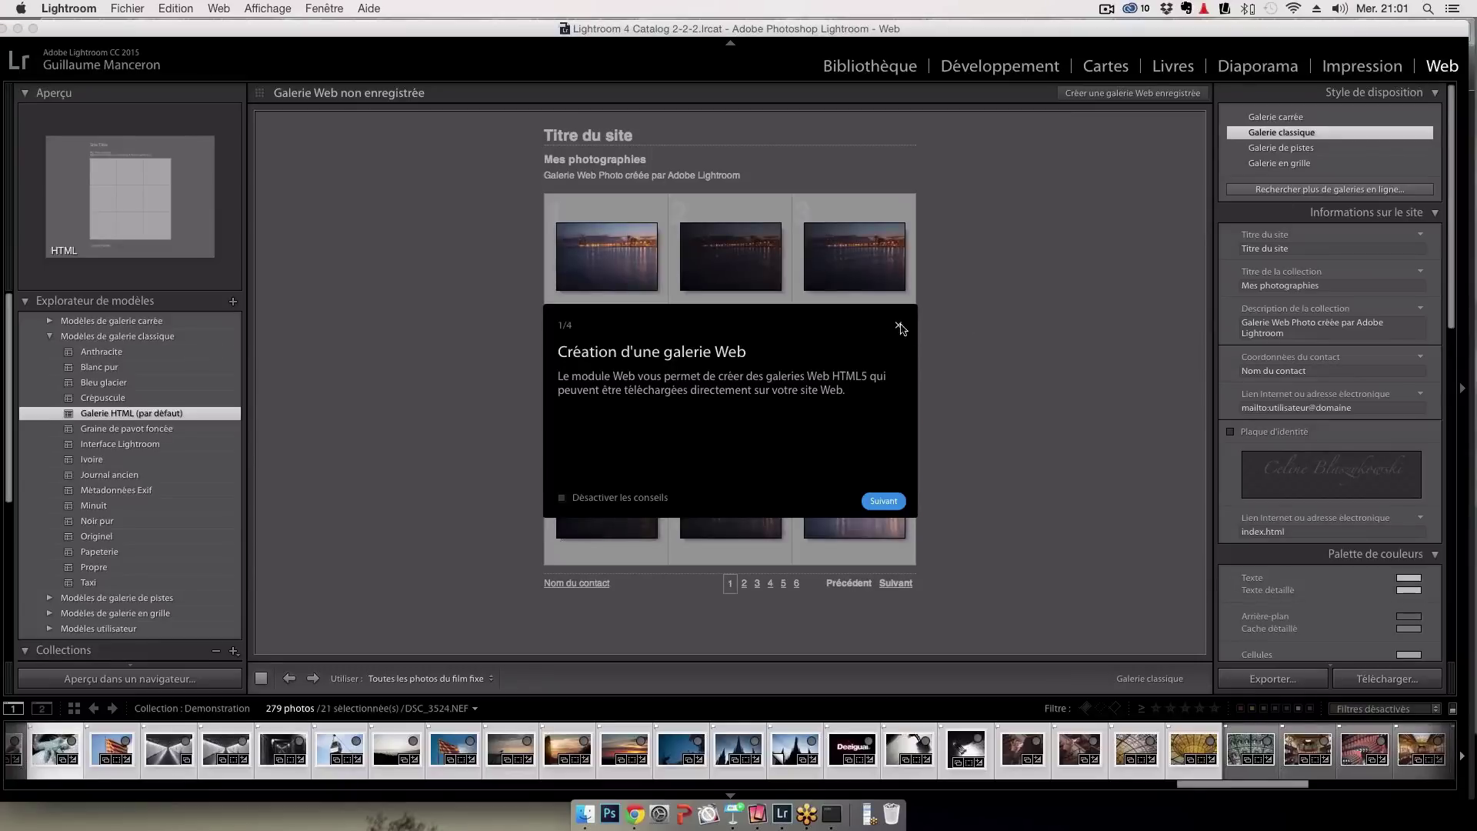
left_click(897, 325)
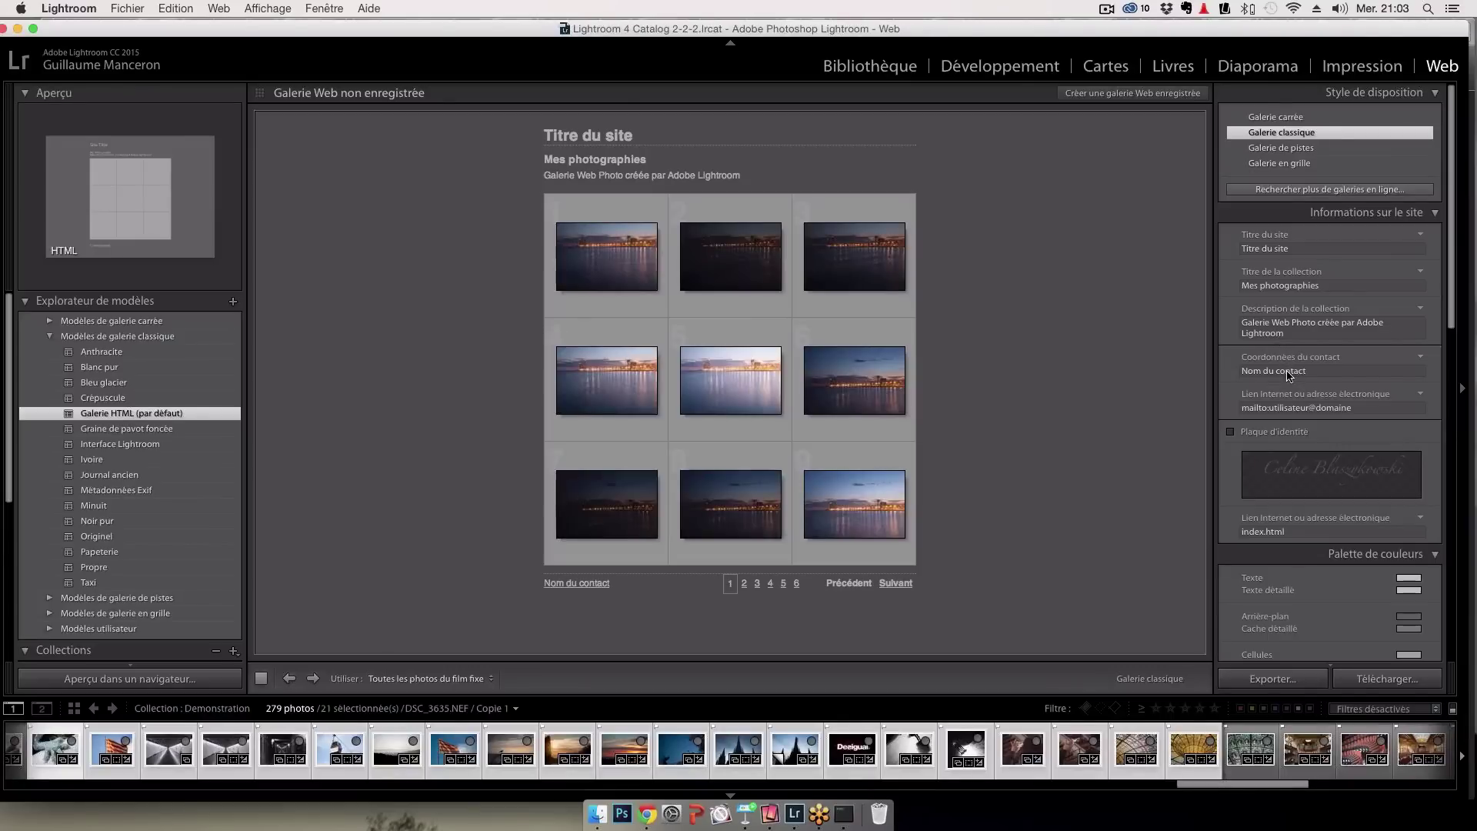
Present the Keynote deck full screen and advance to the 'Les offres tarifaires' slide
left_click(745, 814)
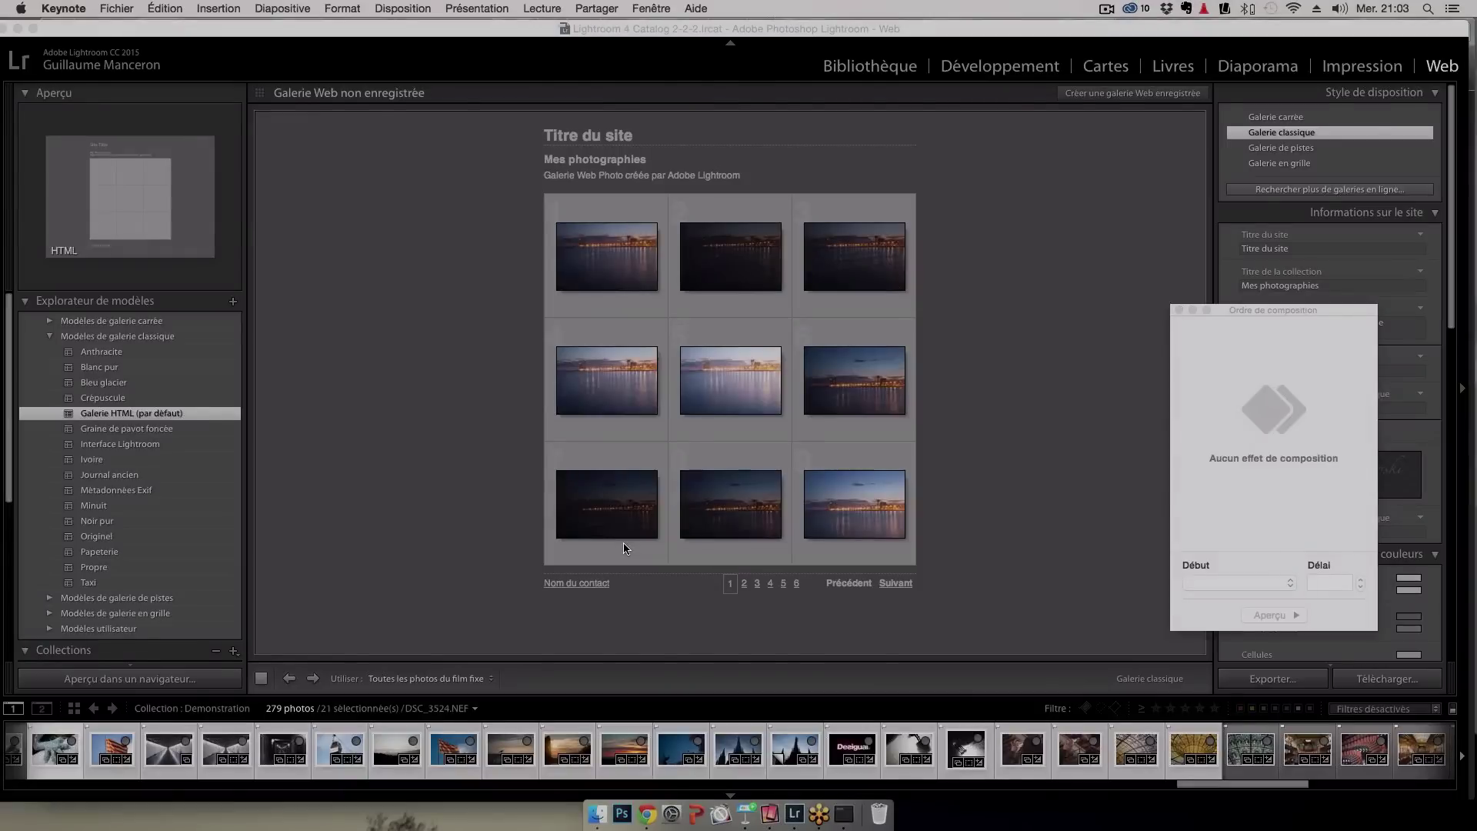
key("alt+super+p")
left_click(625, 537)
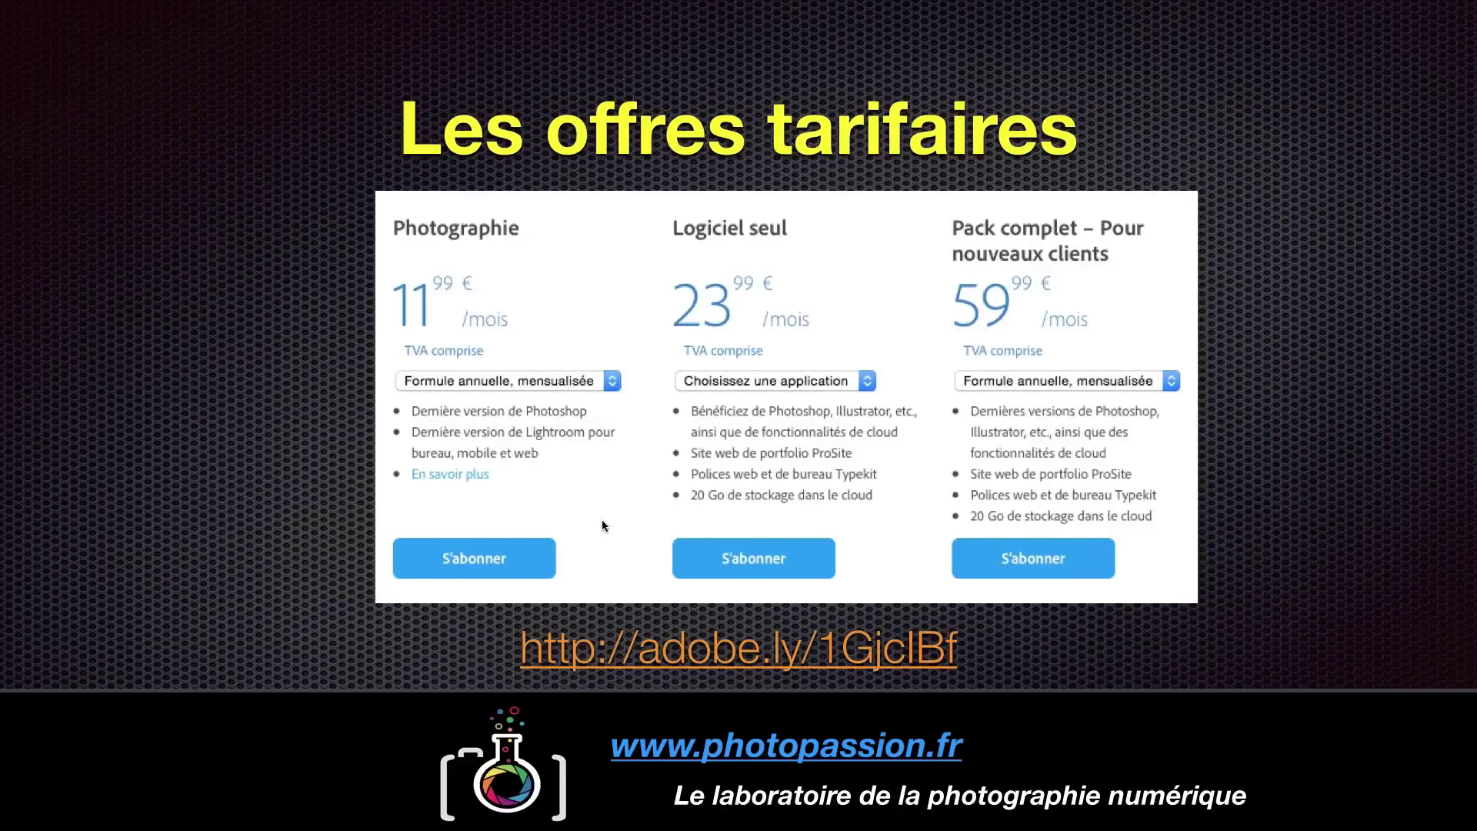